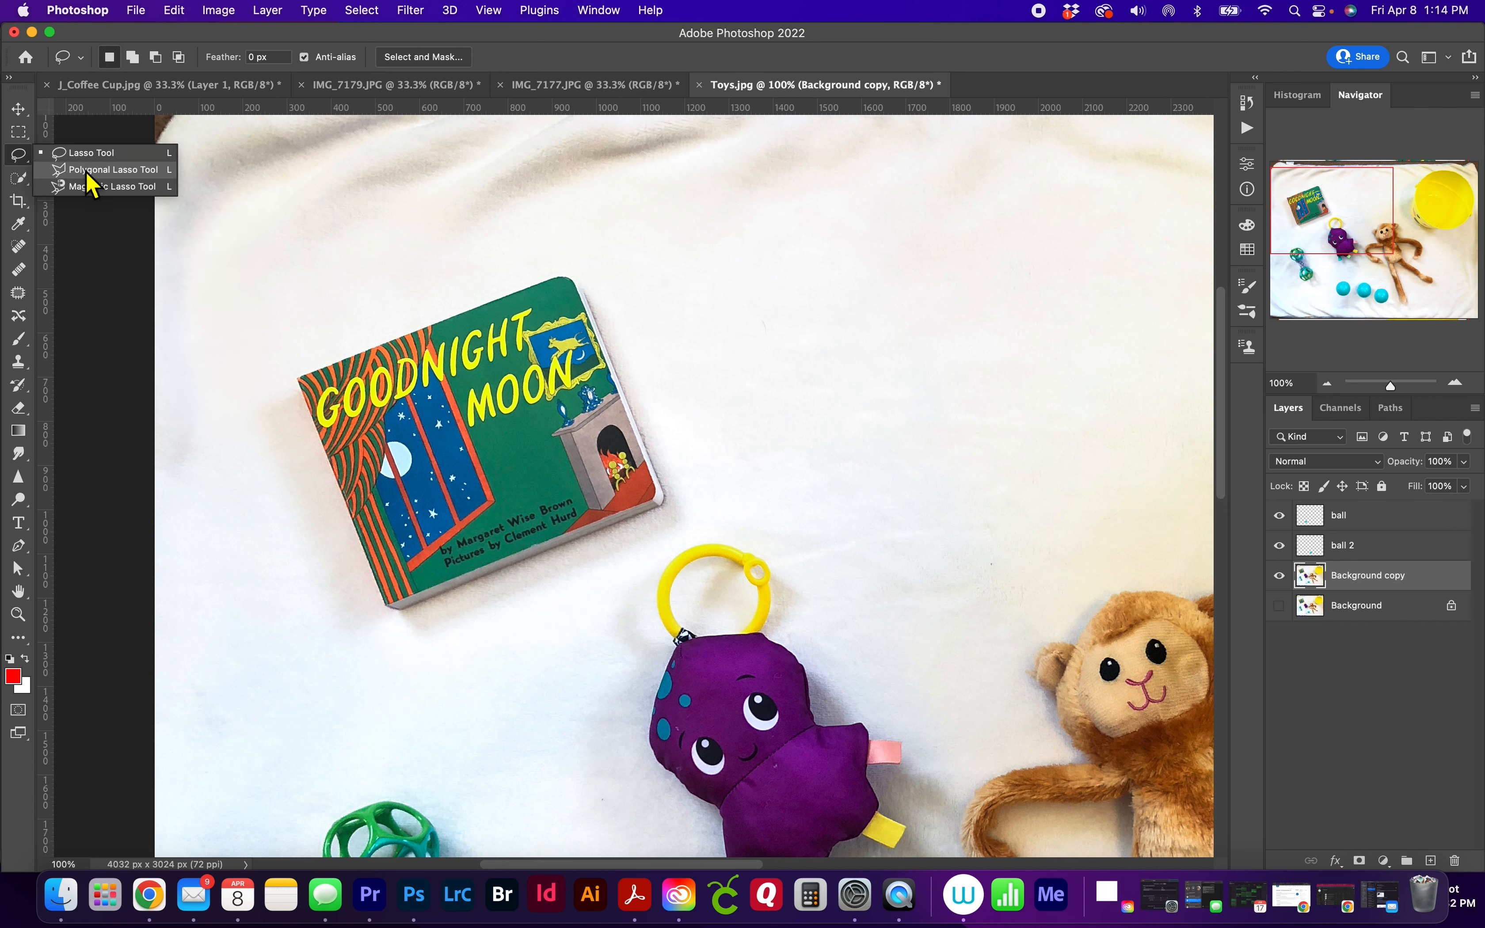
Select the Goodnight Moon book with the Polygonal Lasso, tracing its straight edges and corners closely and closing the outline.
{"action": "left_click", "coordinate": [87, 170]}
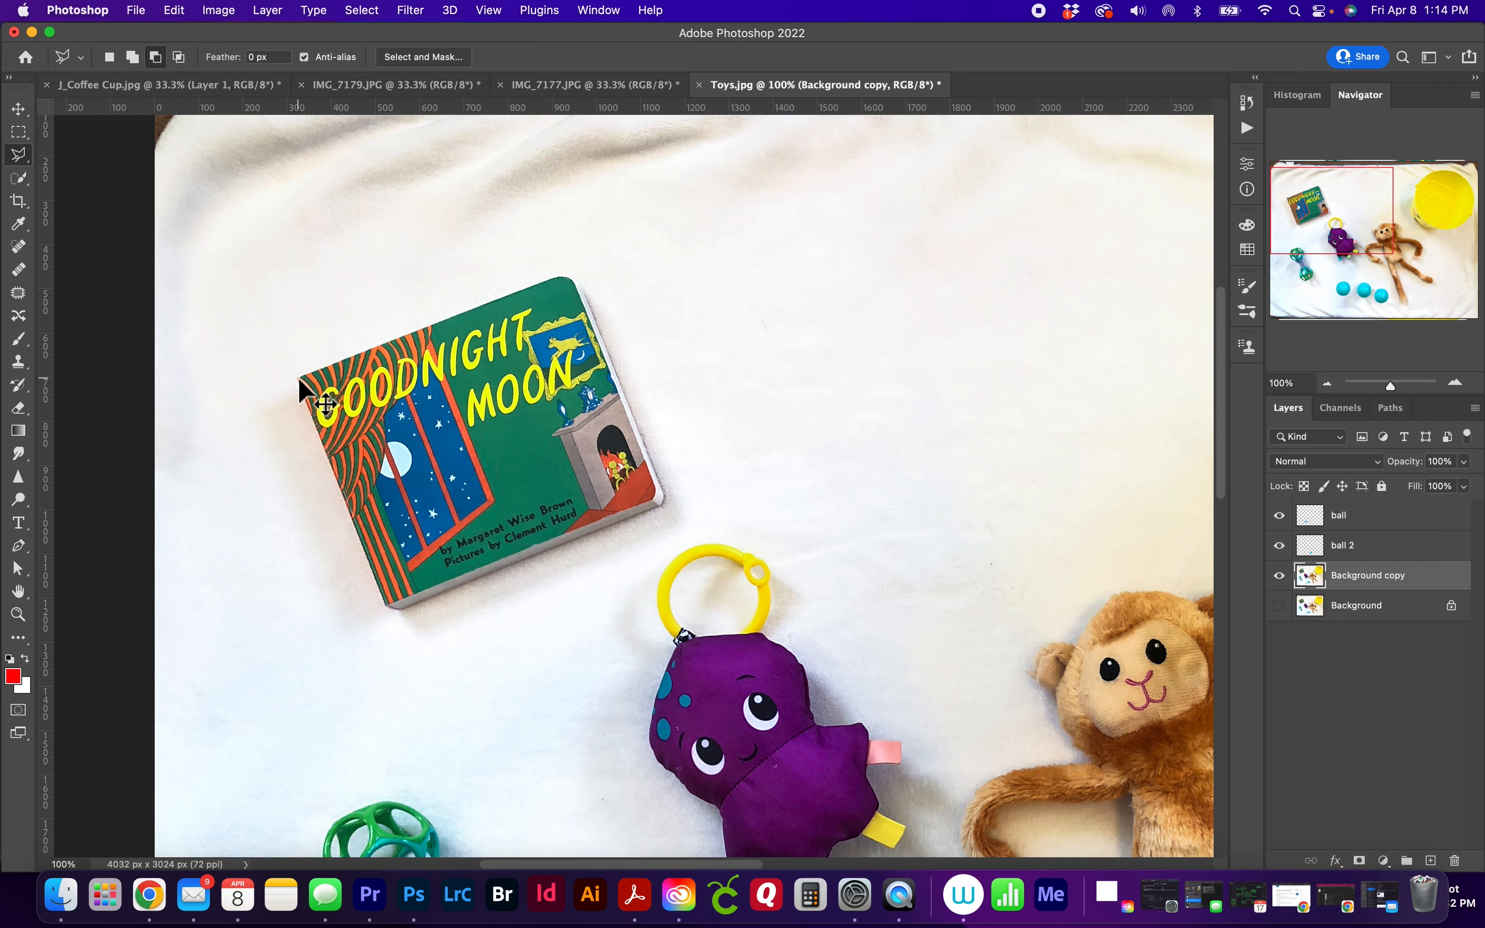
{"action": "key", "text": "super+equal"}
{"action": "left_click_drag", "start_coordinate": [306, 386], "coordinate": [520, 483]}
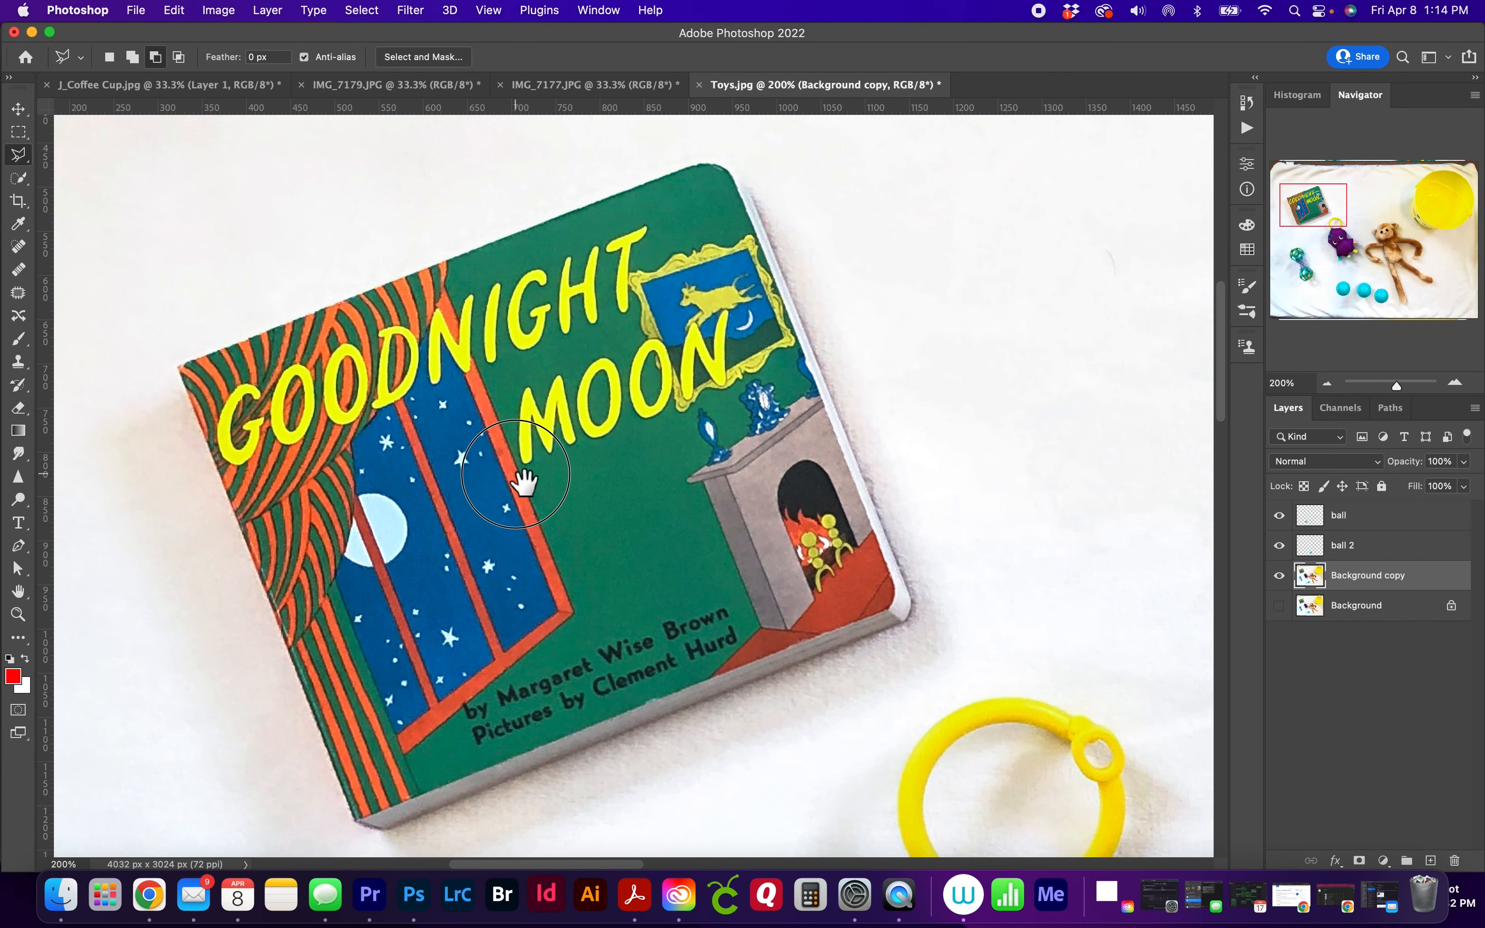
{"action": "left_click", "coordinate": [178, 367]}
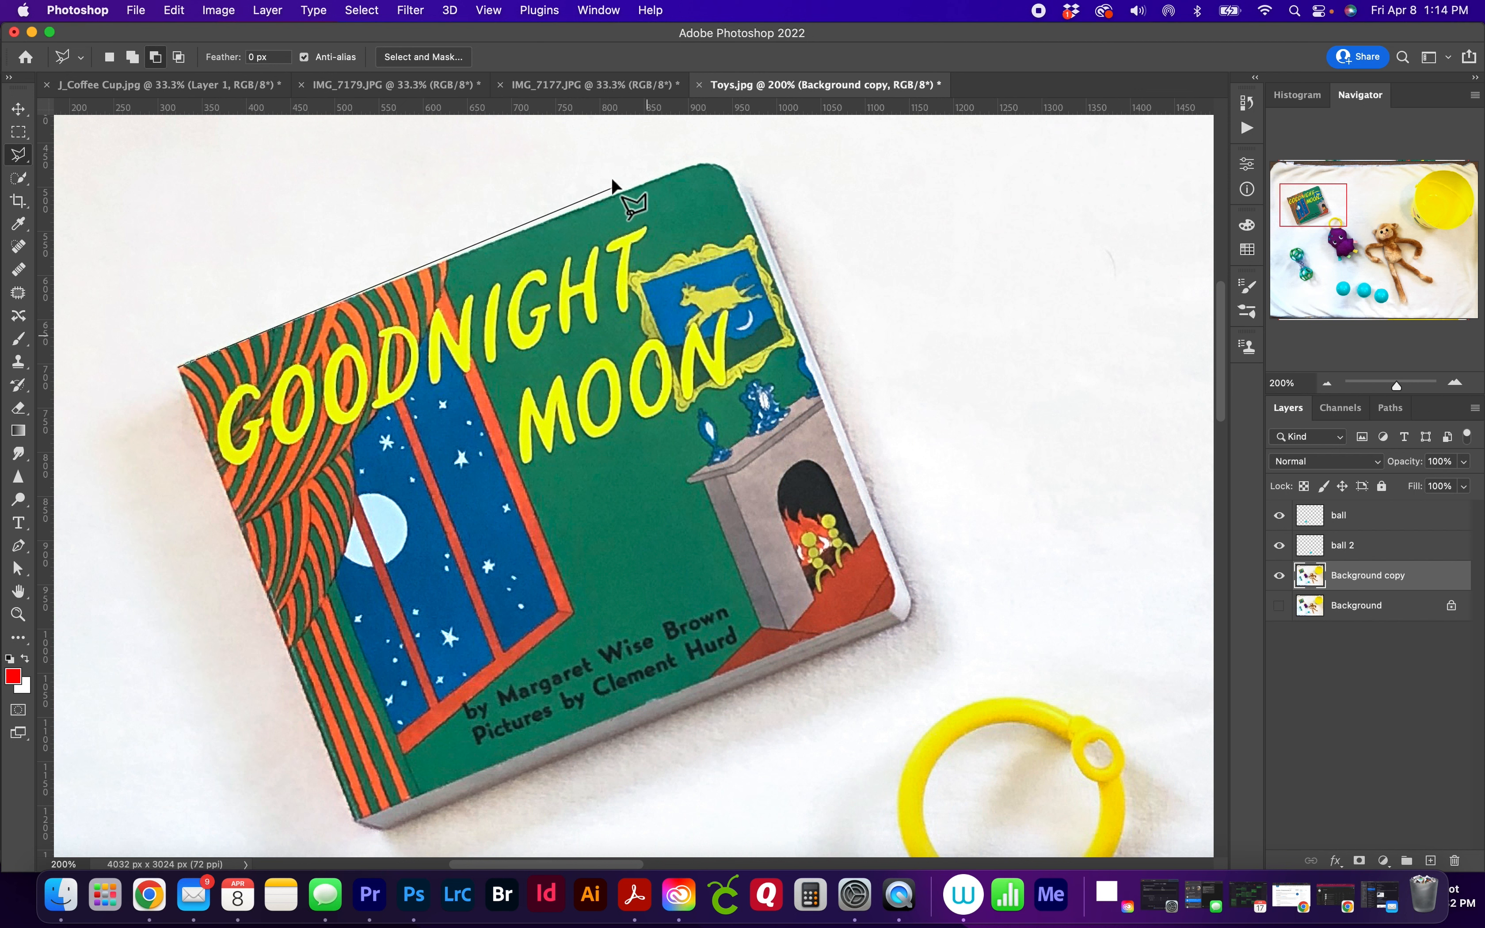
{"action": "left_click", "coordinate": [631, 185]}
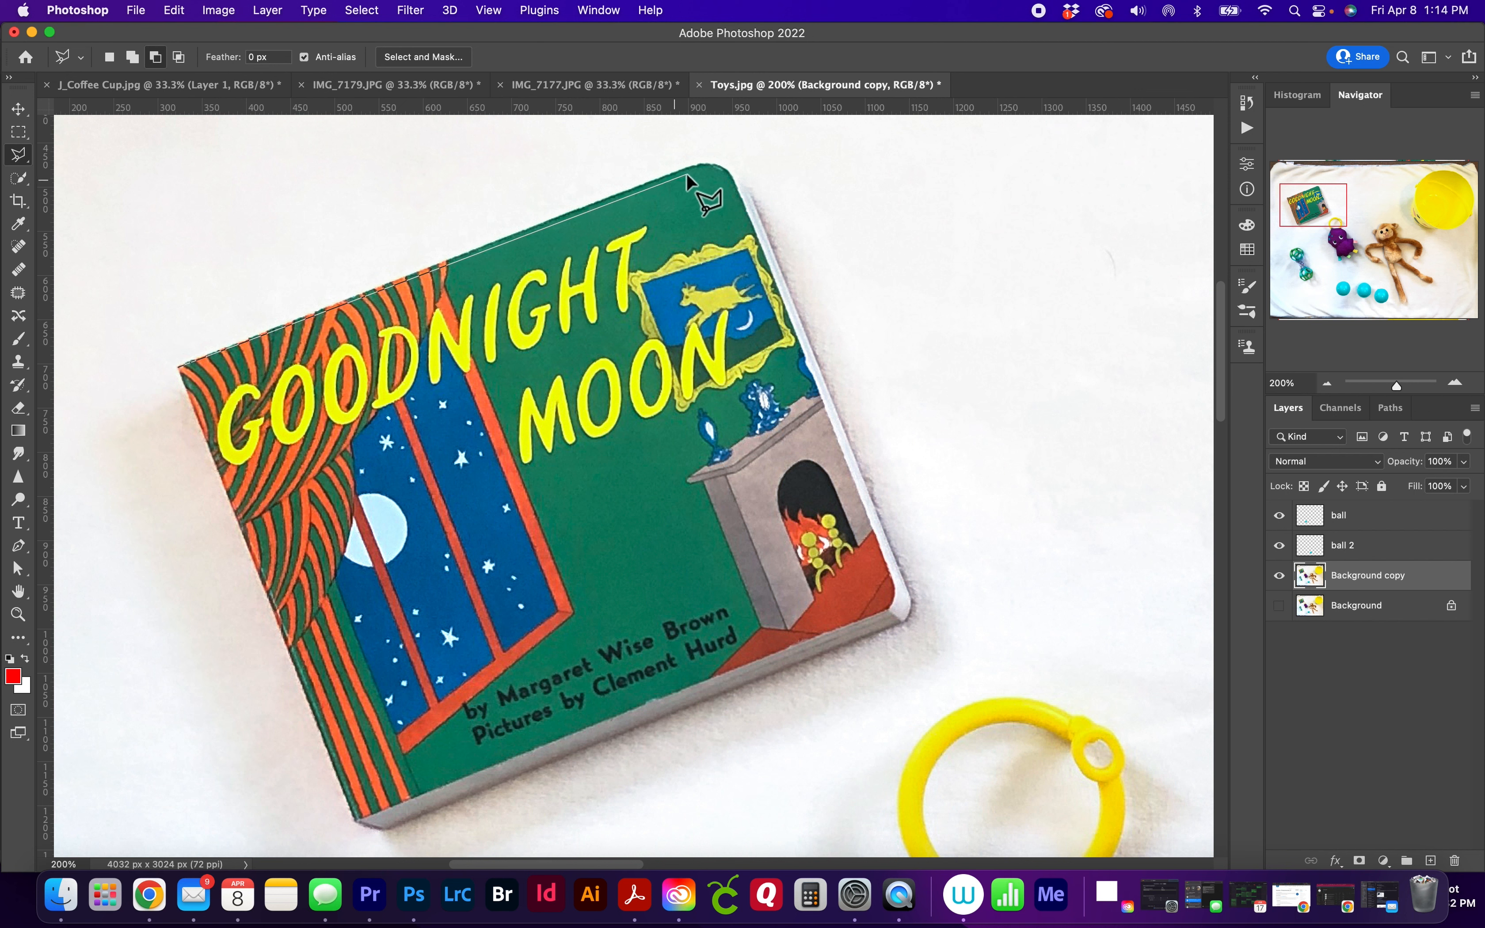
{"action": "key", "text": "BackSpace"}
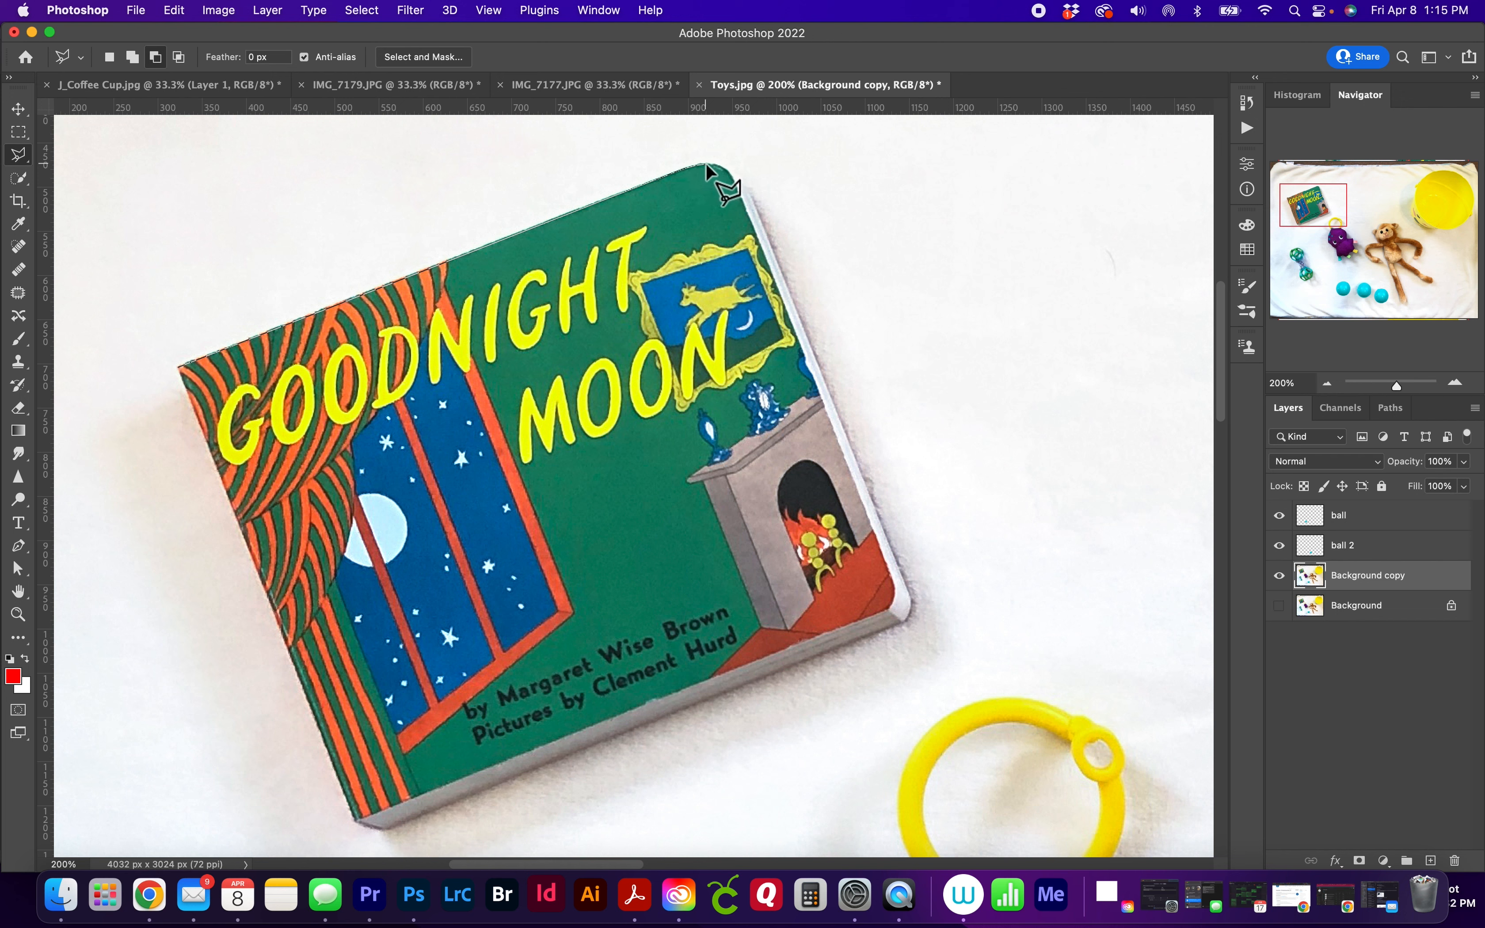
{"action": "left_click", "coordinate": [722, 168]}
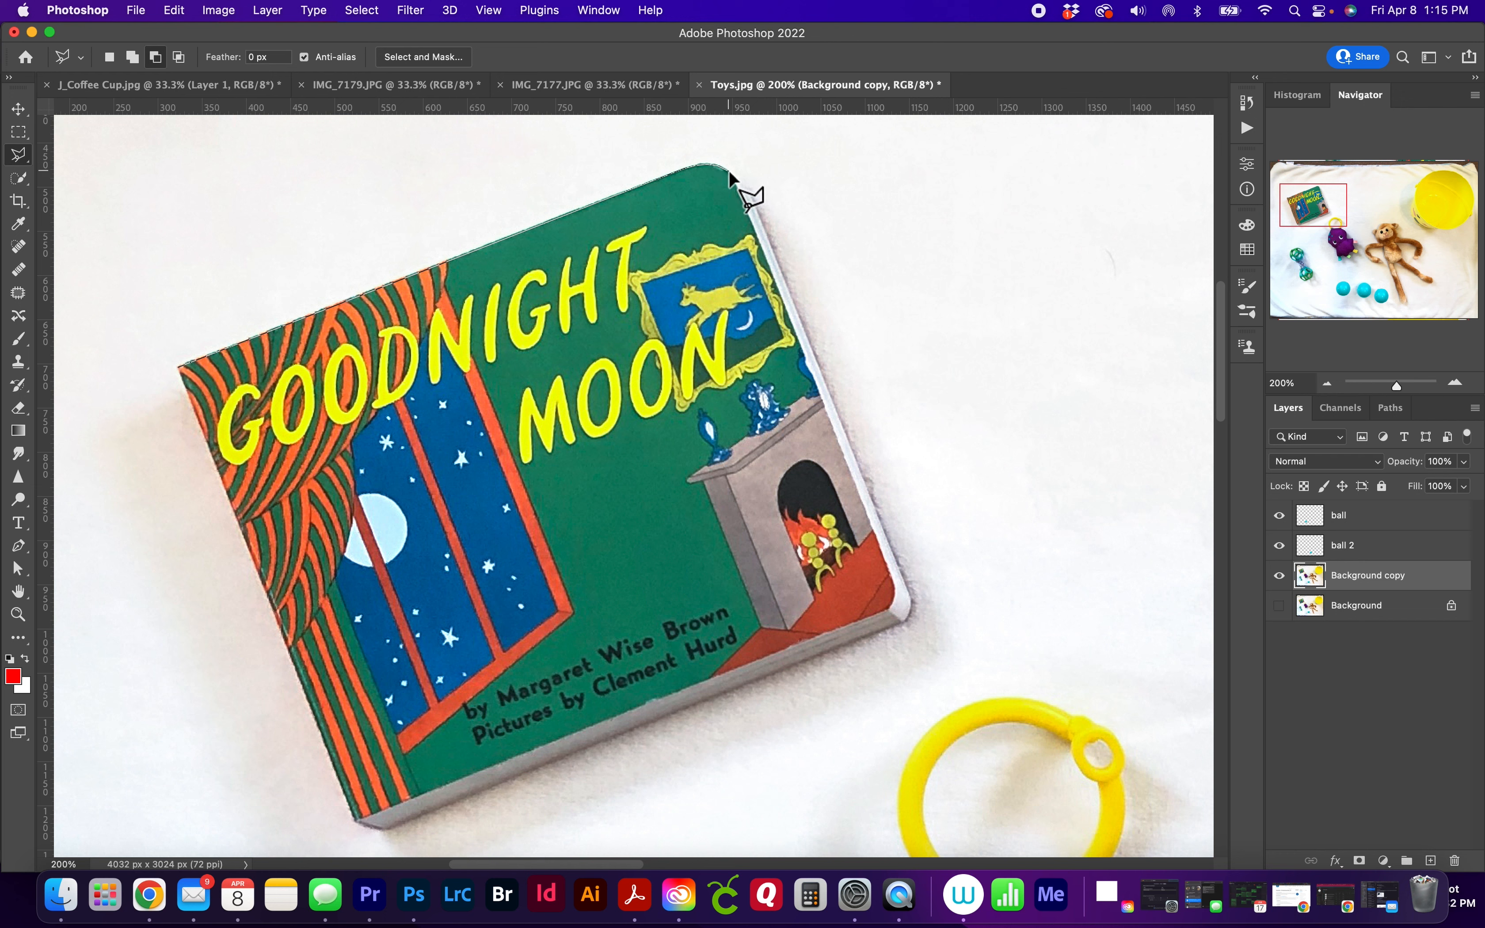
{"action": "left_click", "coordinate": [748, 188]}
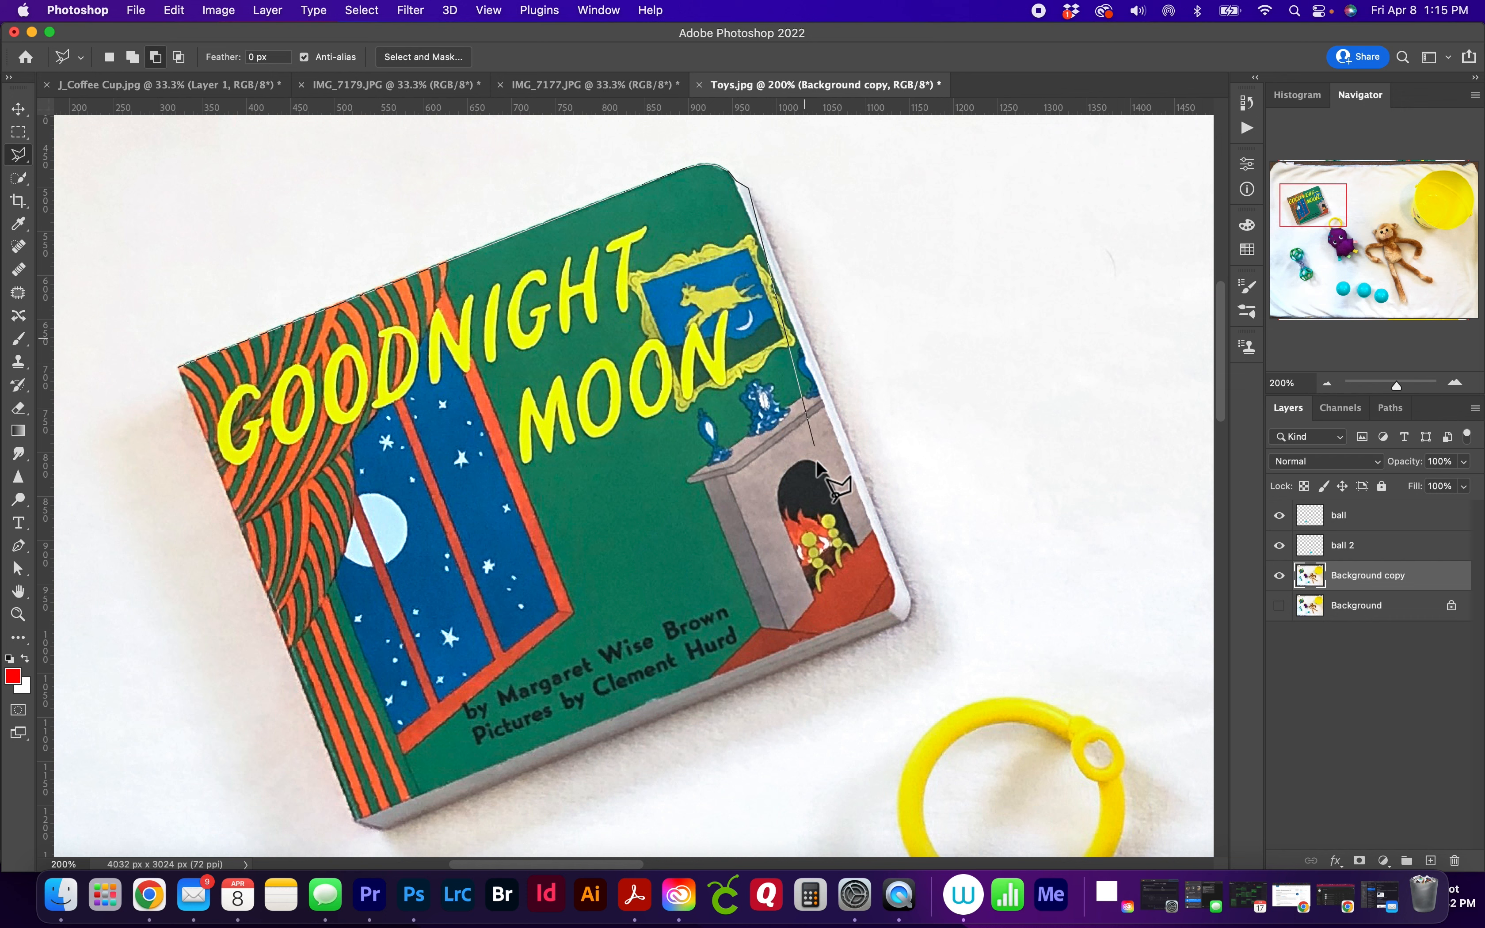
{"action": "left_click", "coordinate": [908, 596]}
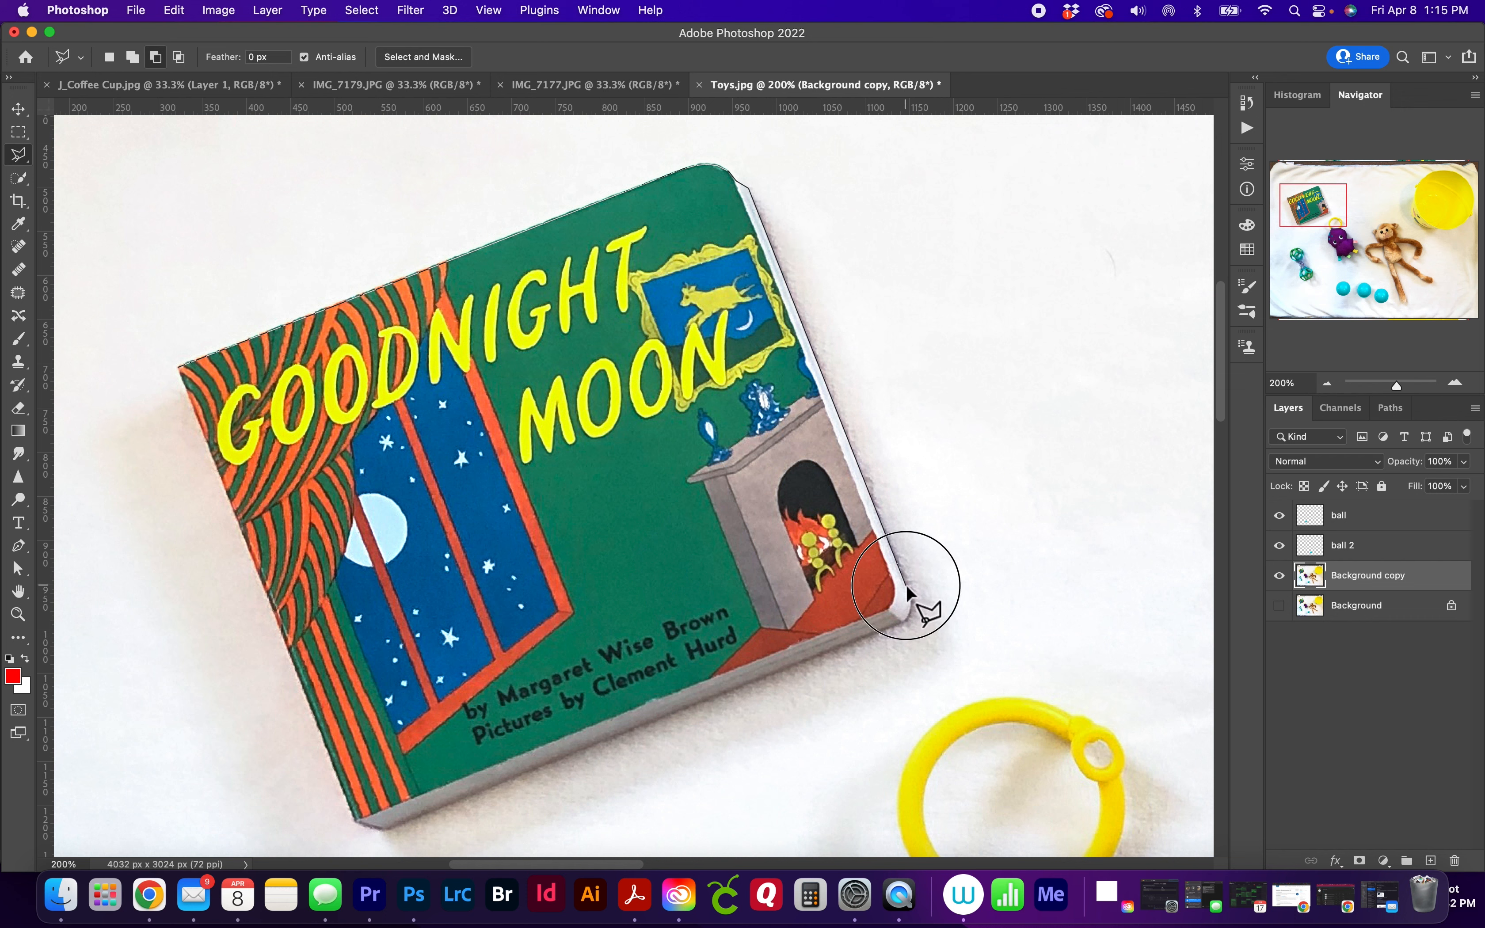
{"action": "left_click", "coordinate": [902, 621]}
{"action": "left_click", "coordinate": [387, 830]}
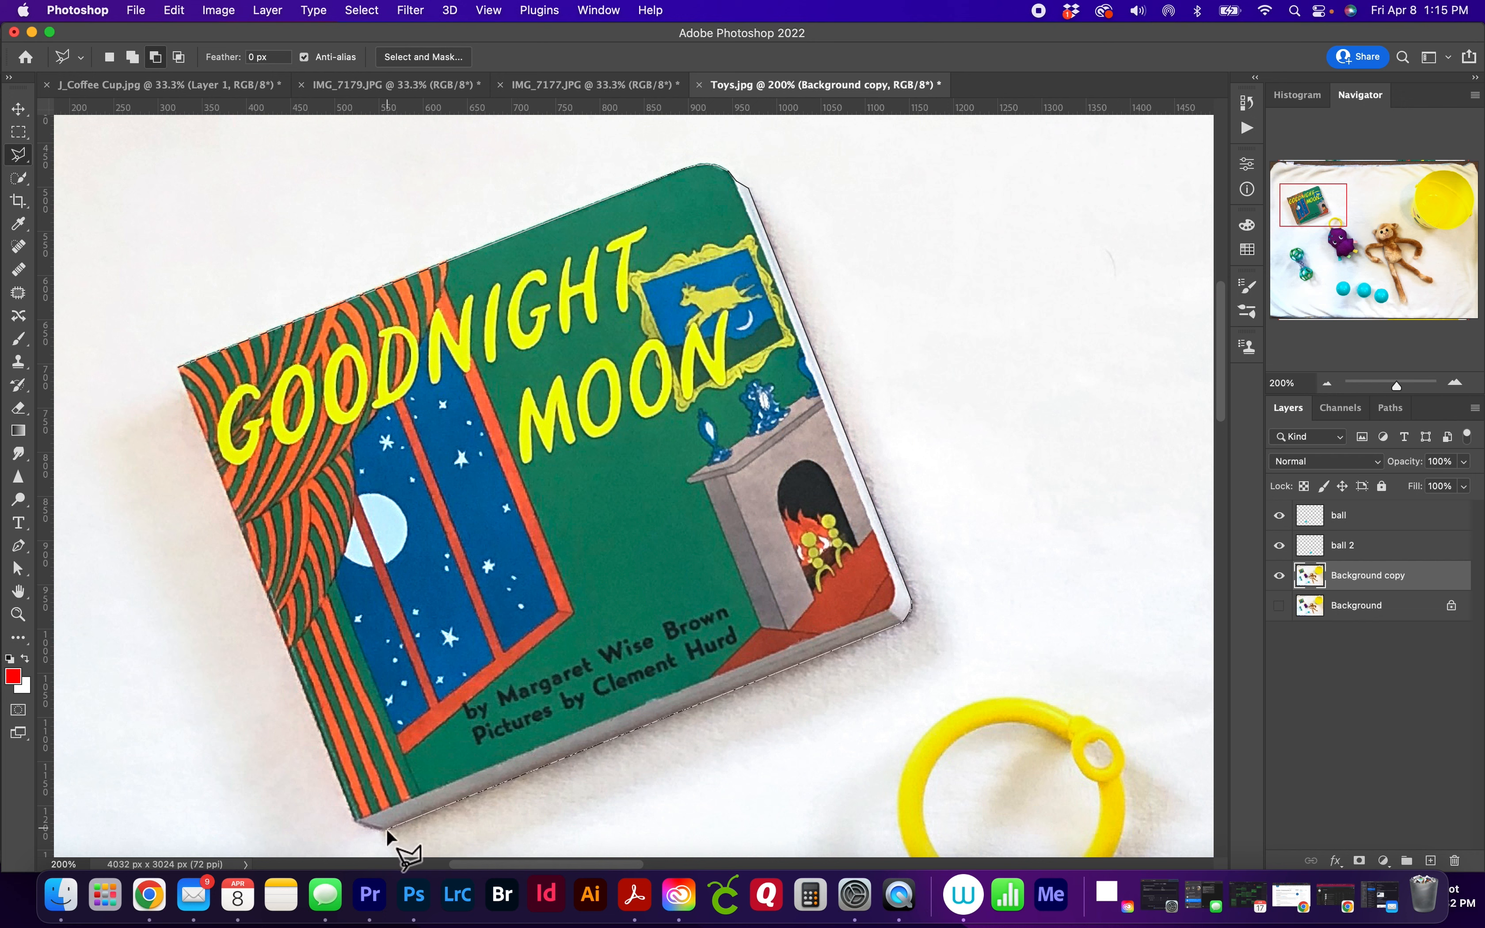
{"action": "left_click", "coordinate": [357, 823]}
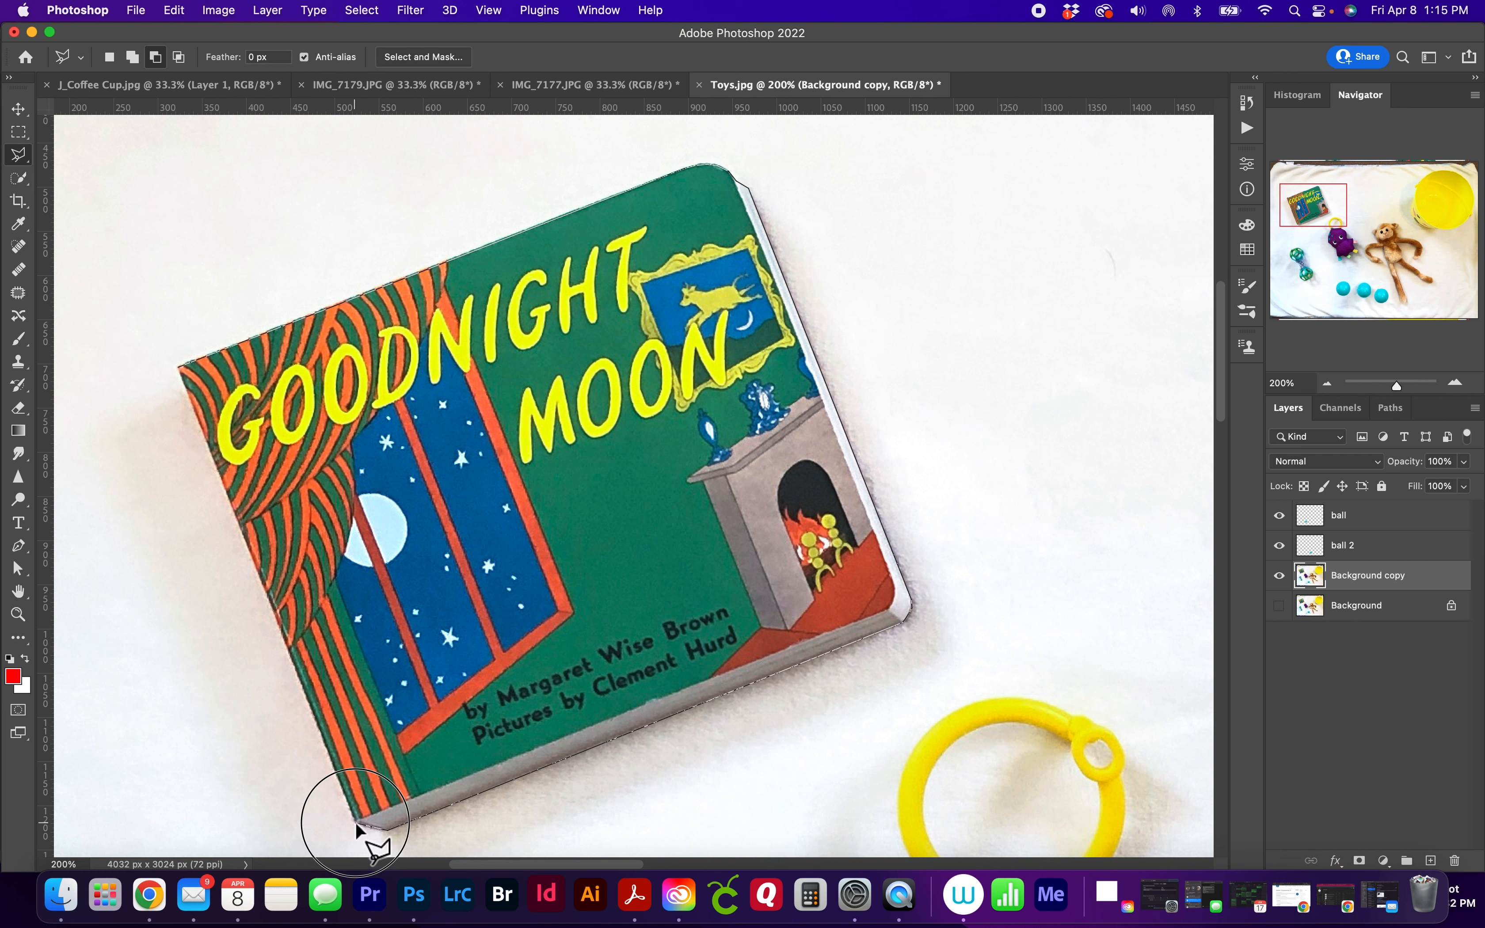
{"action": "left_click", "coordinate": [179, 370]}
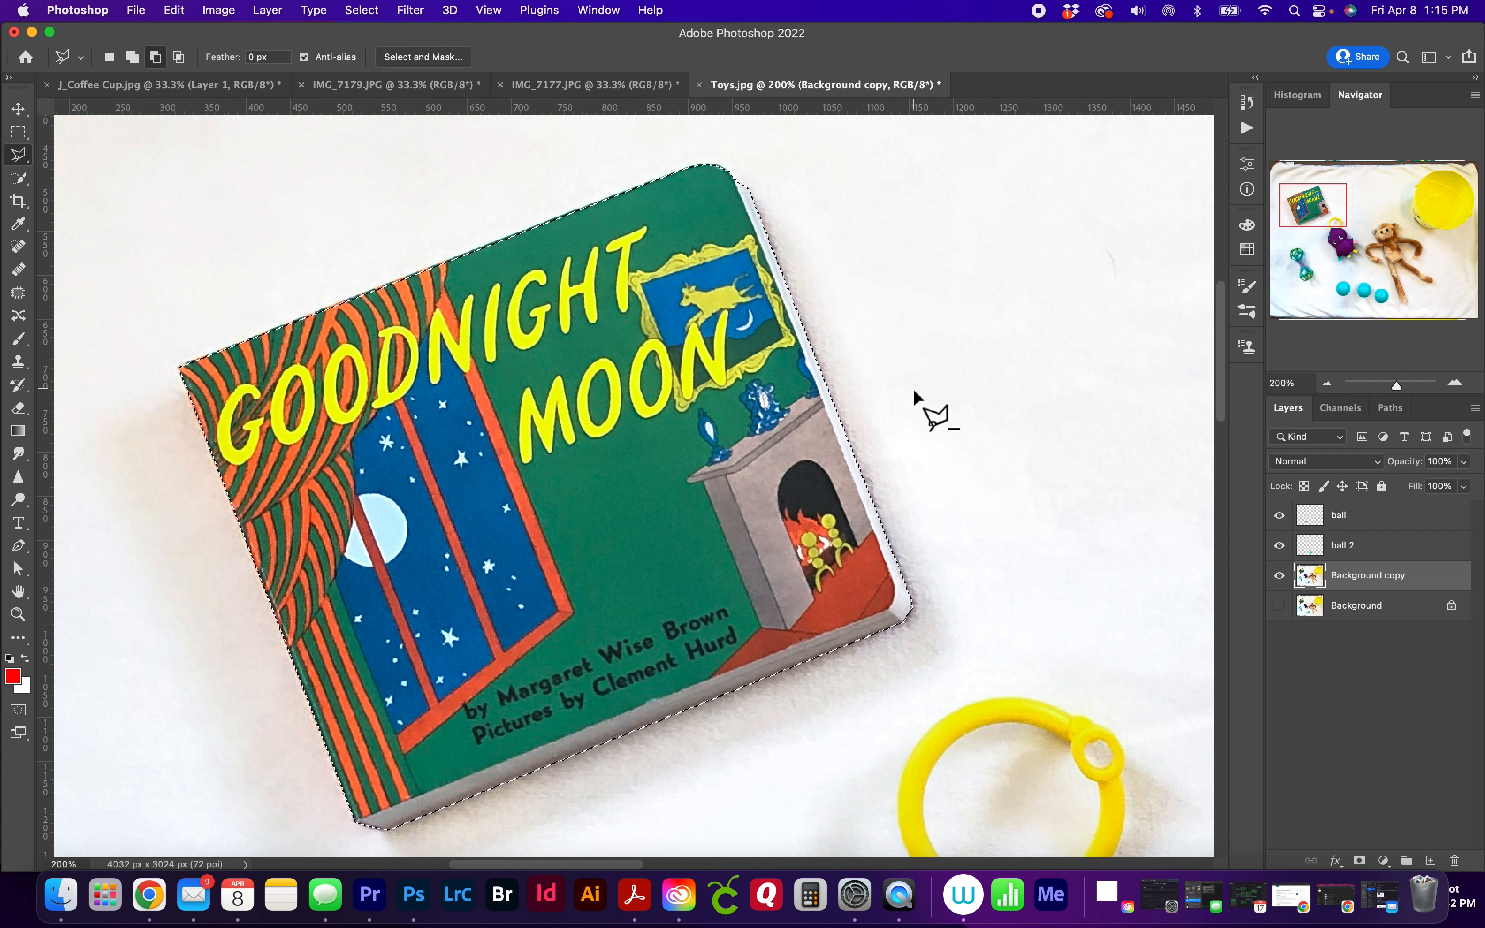
Reset the lasso to new-selection mode and add the small missed area at the book's upper-right corner to the selection.
{"action": "left_click", "coordinate": [108, 57]}
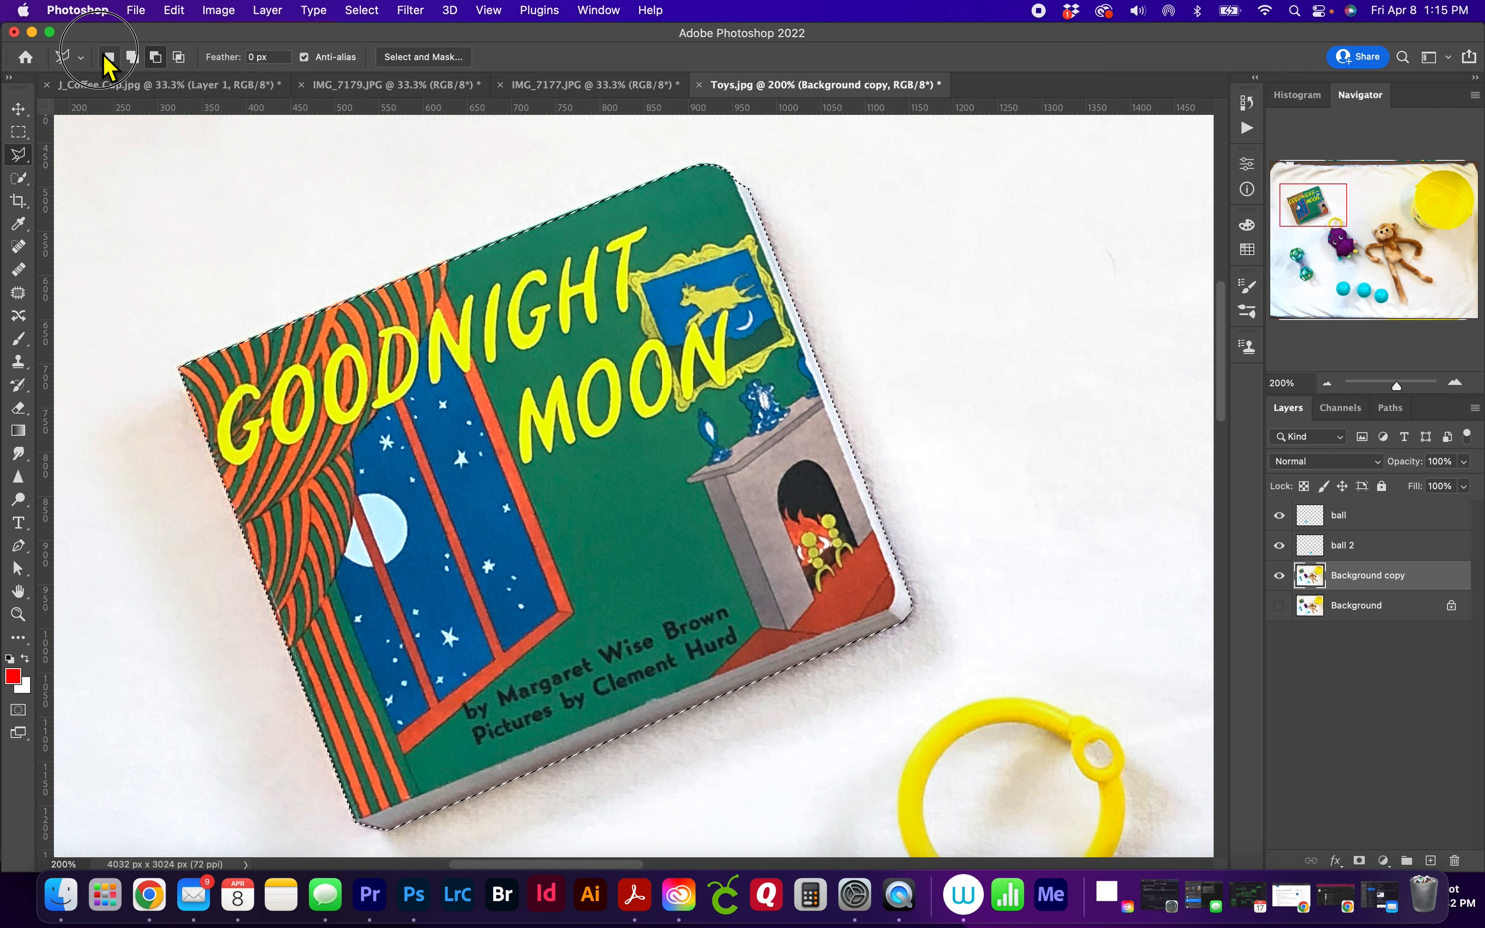
{"action": "left_click", "coordinate": [107, 57]}
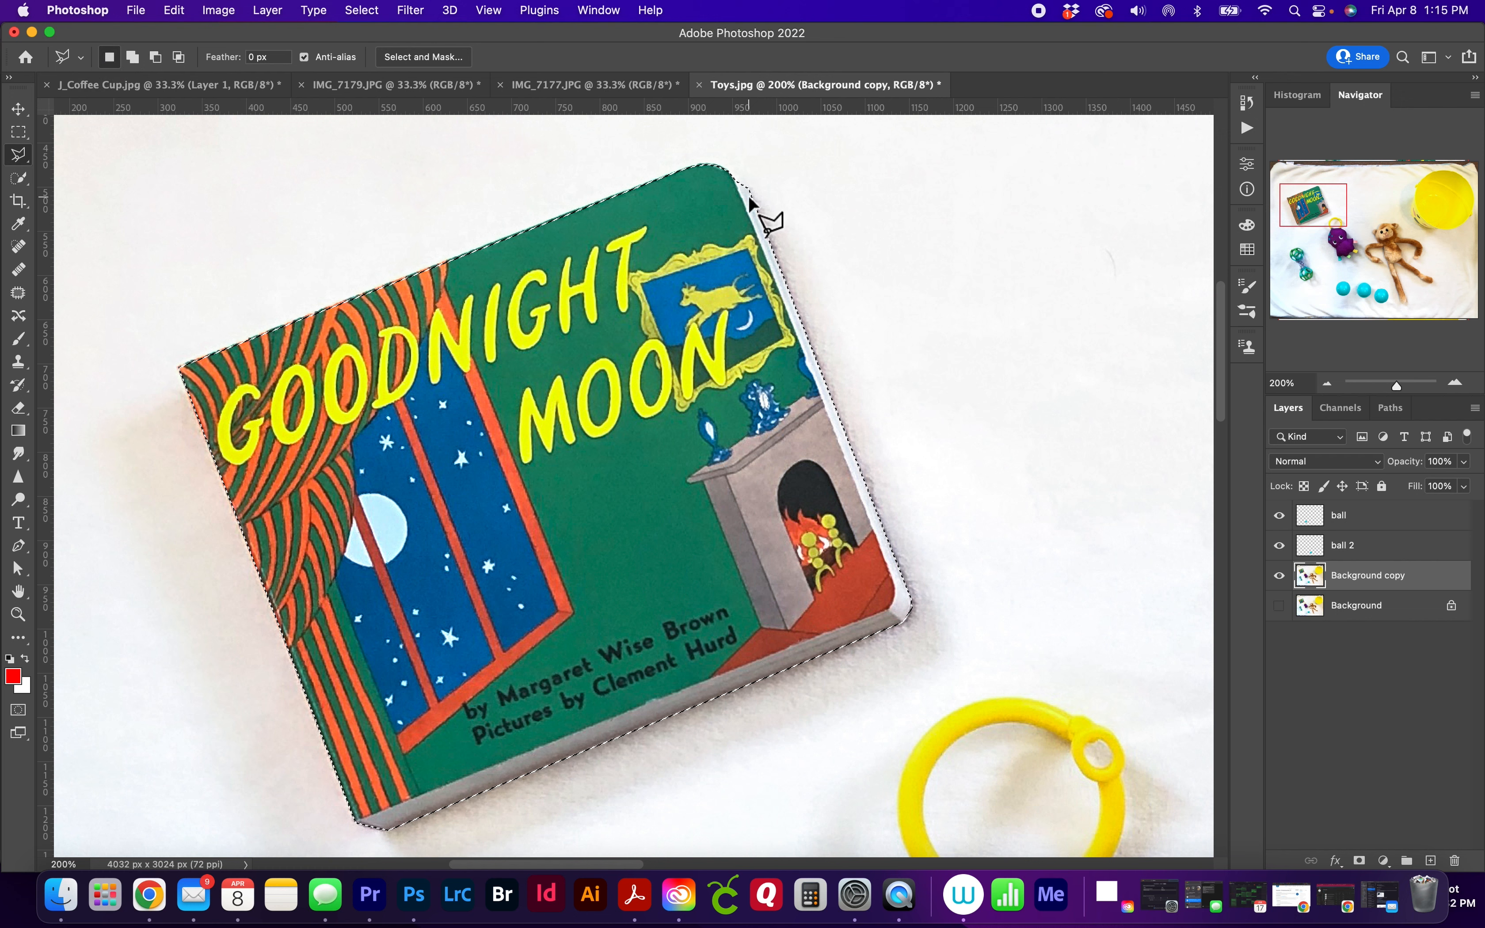
{"action": "key", "text": "shift"}
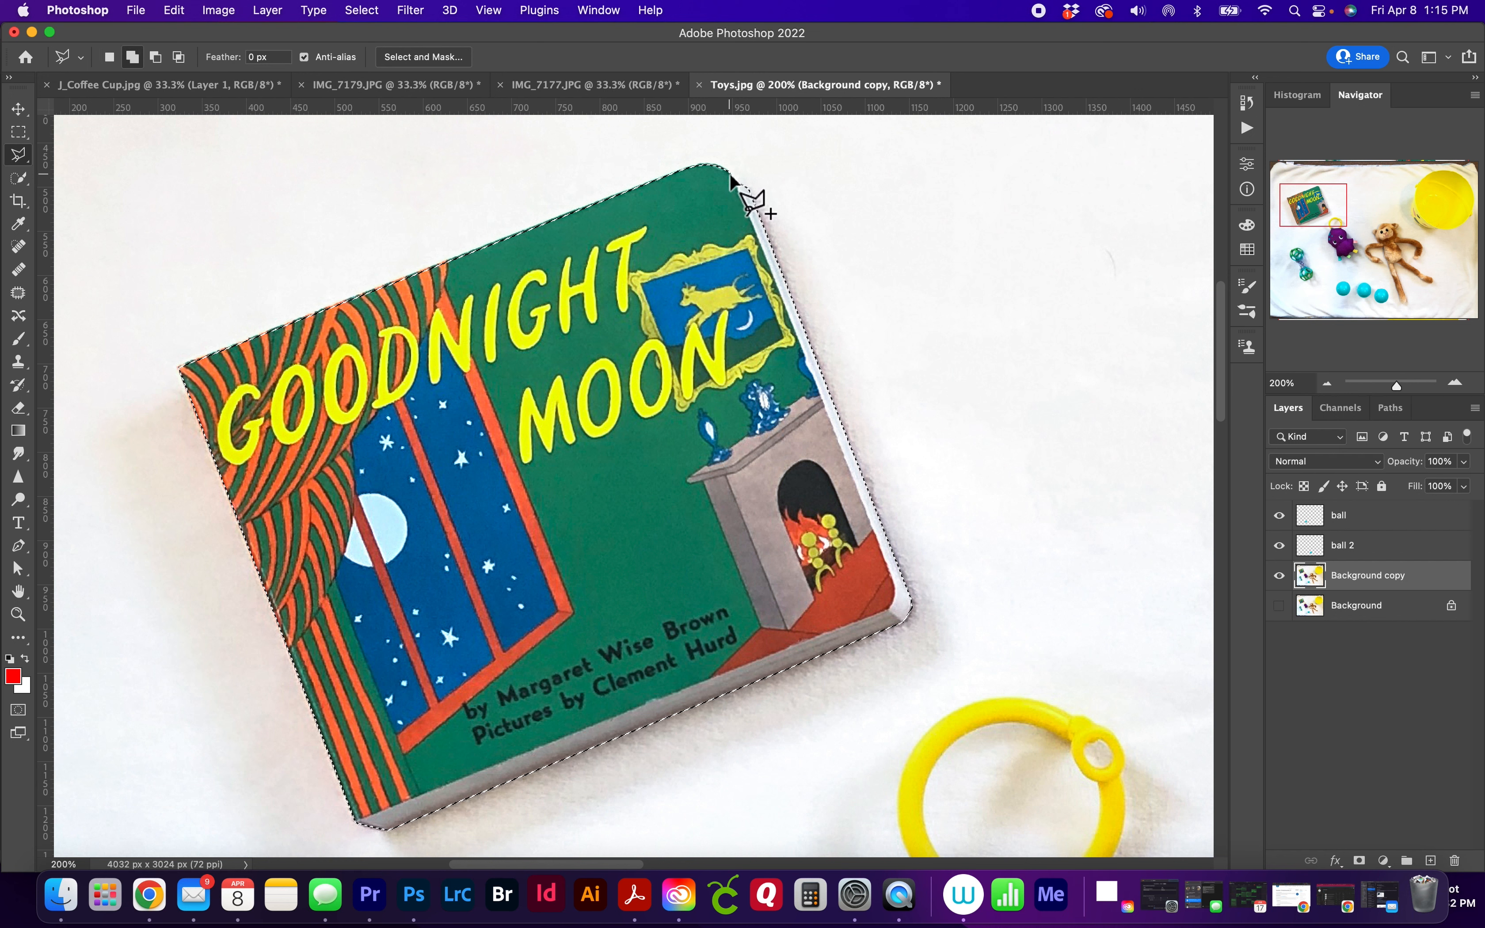
{"action": "left_click", "coordinate": [730, 176]}
{"action": "left_click", "coordinate": [750, 189]}
{"action": "left_click", "coordinate": [743, 198]}
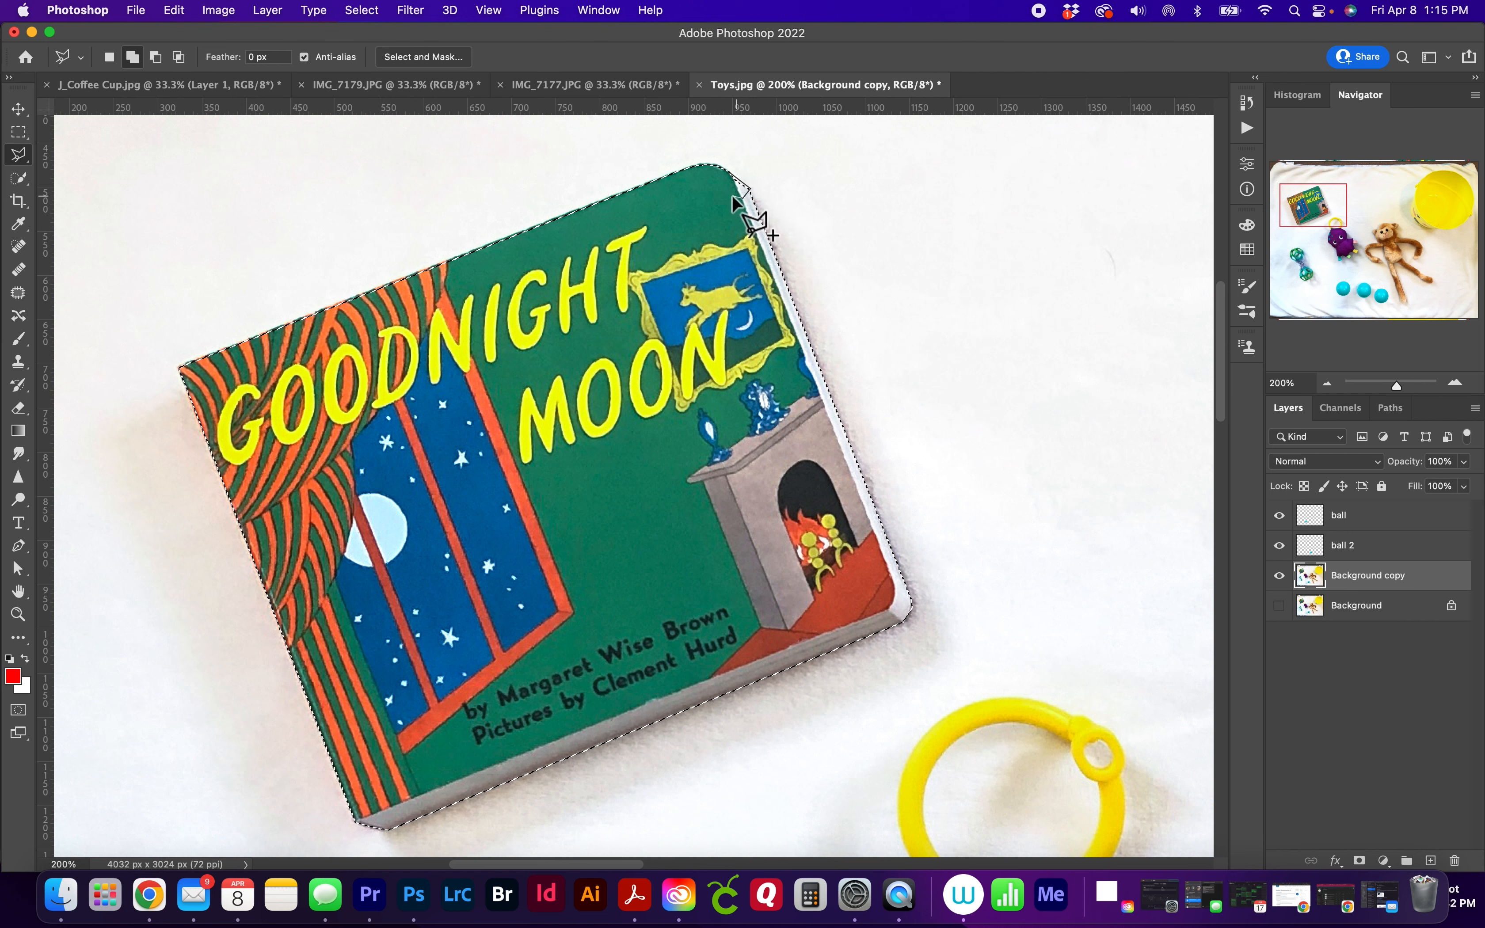
{"action": "left_click", "coordinate": [729, 170]}
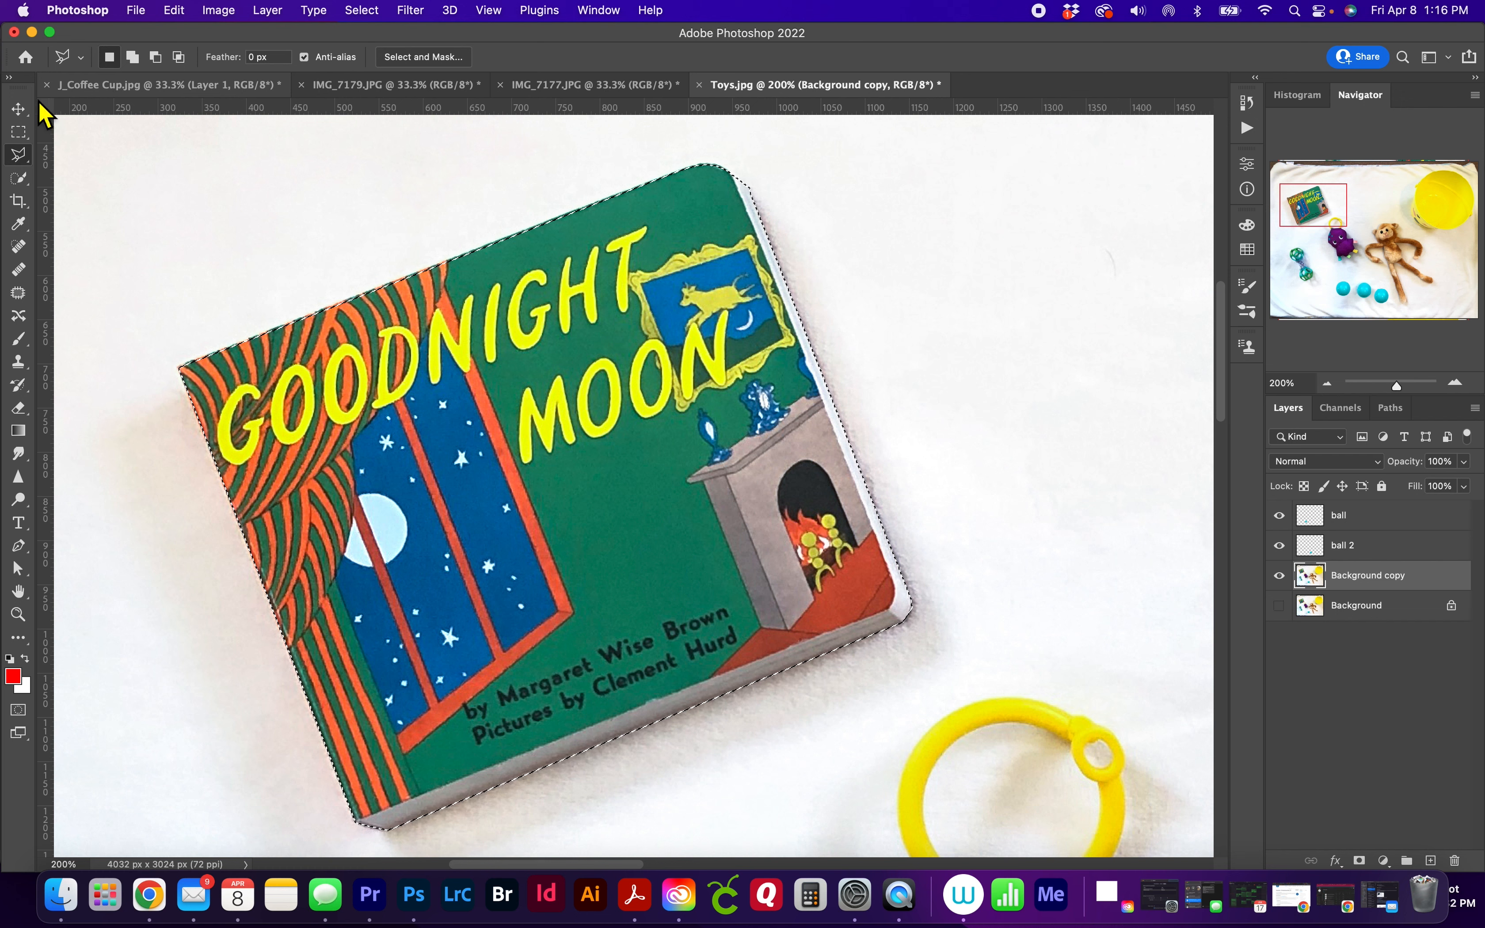
Copy the selected book onto a new layer and move the copy clear of the original, to its right.
{"action": "left_click", "coordinate": [25, 112]}
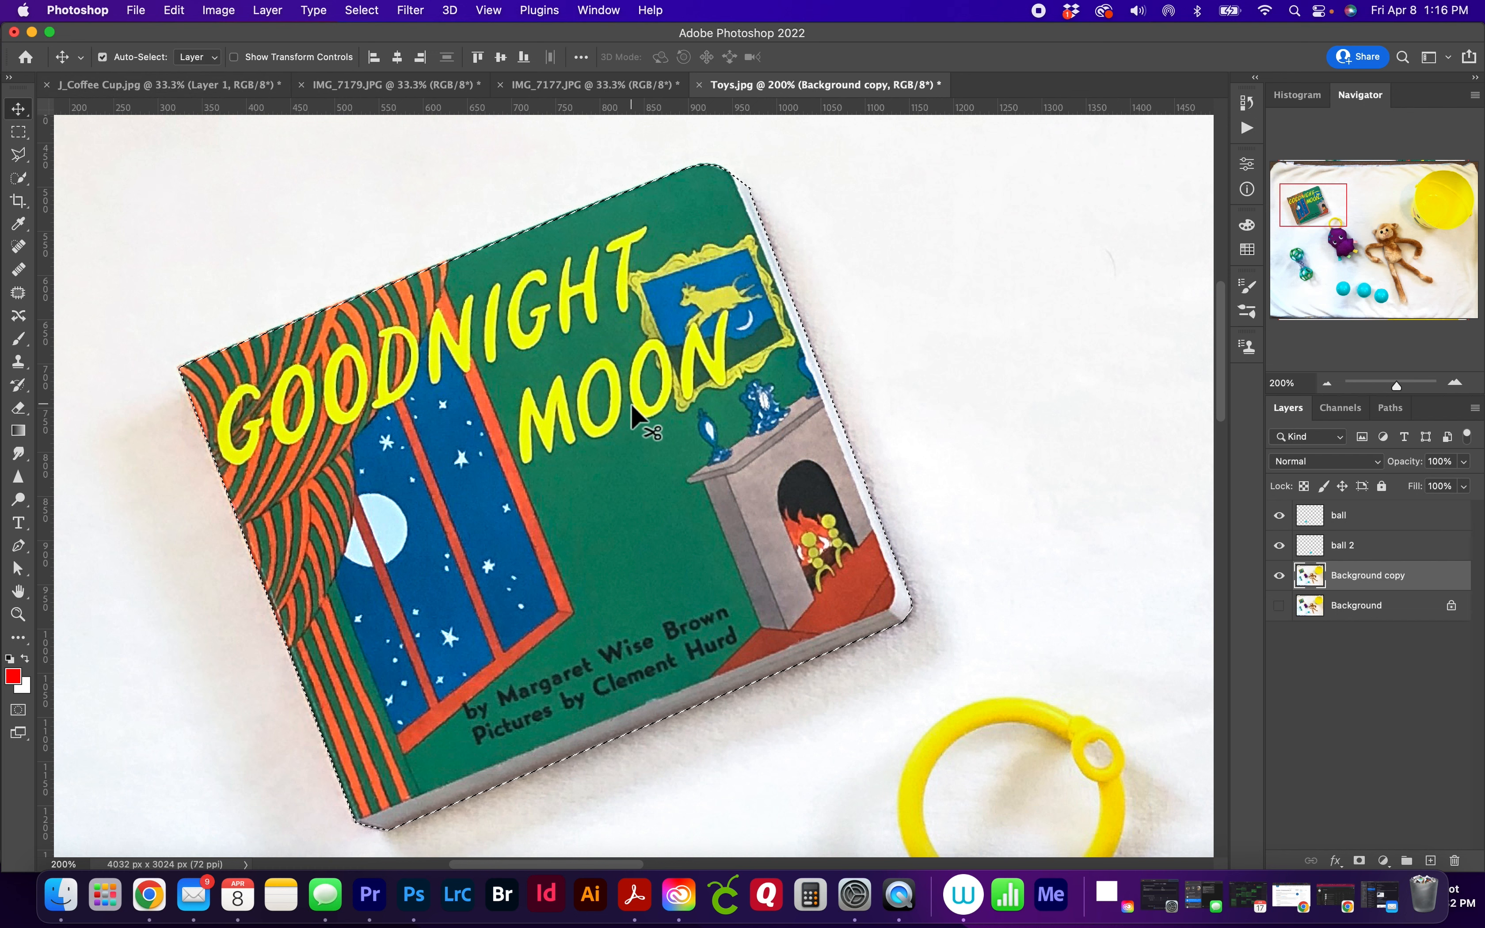
{"action": "key", "text": "super+c"}
{"action": "key", "text": "super+v"}
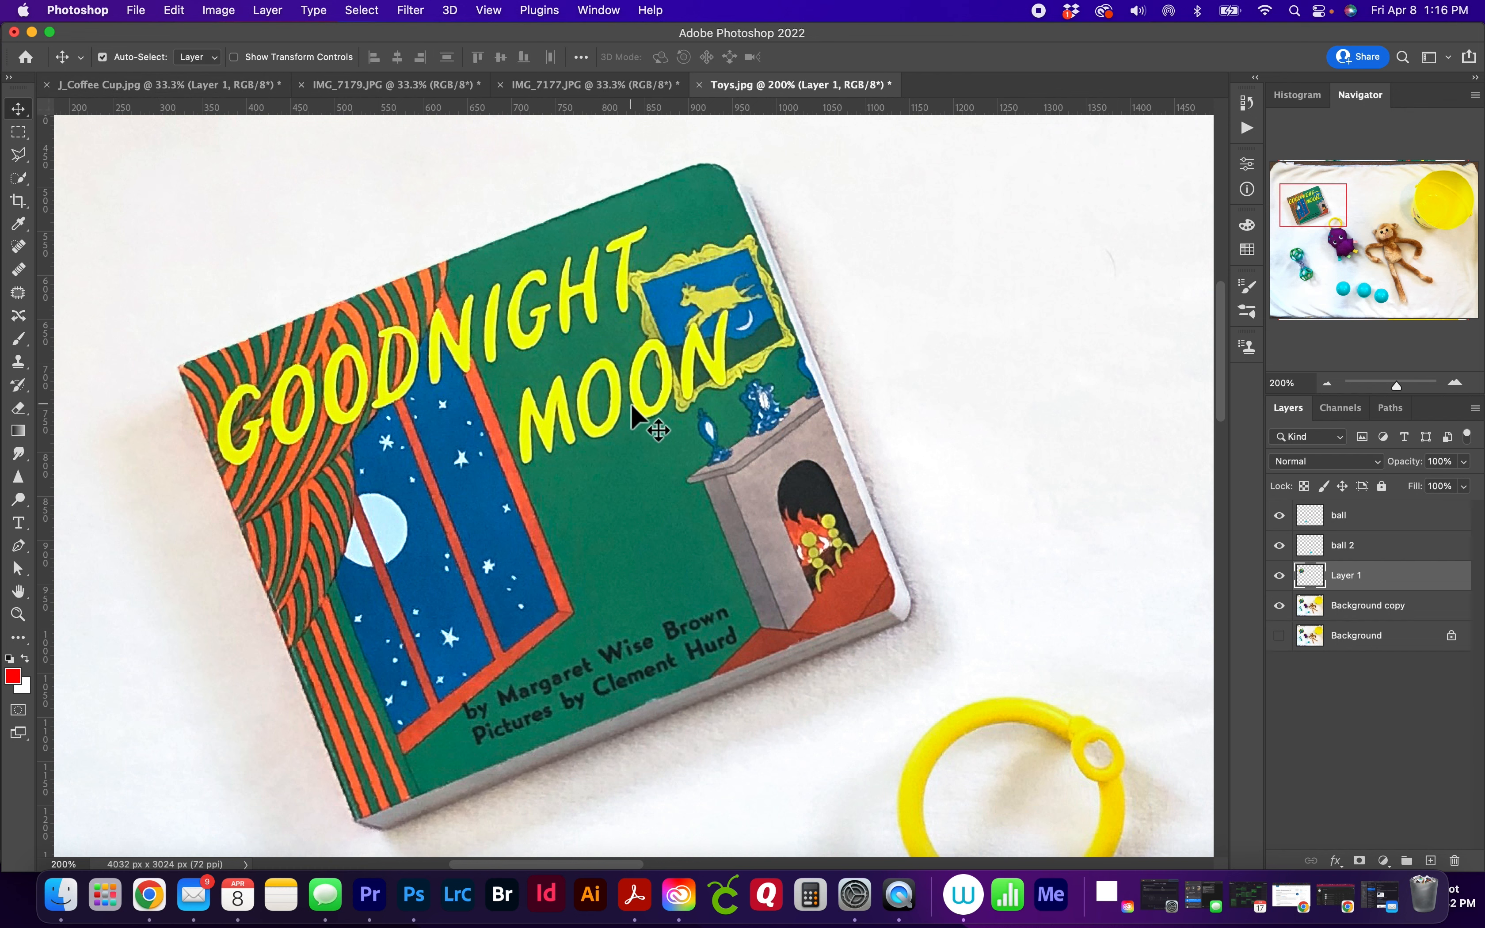
{"action": "left_click_drag", "start_coordinate": [522, 414], "coordinate": [810, 417]}
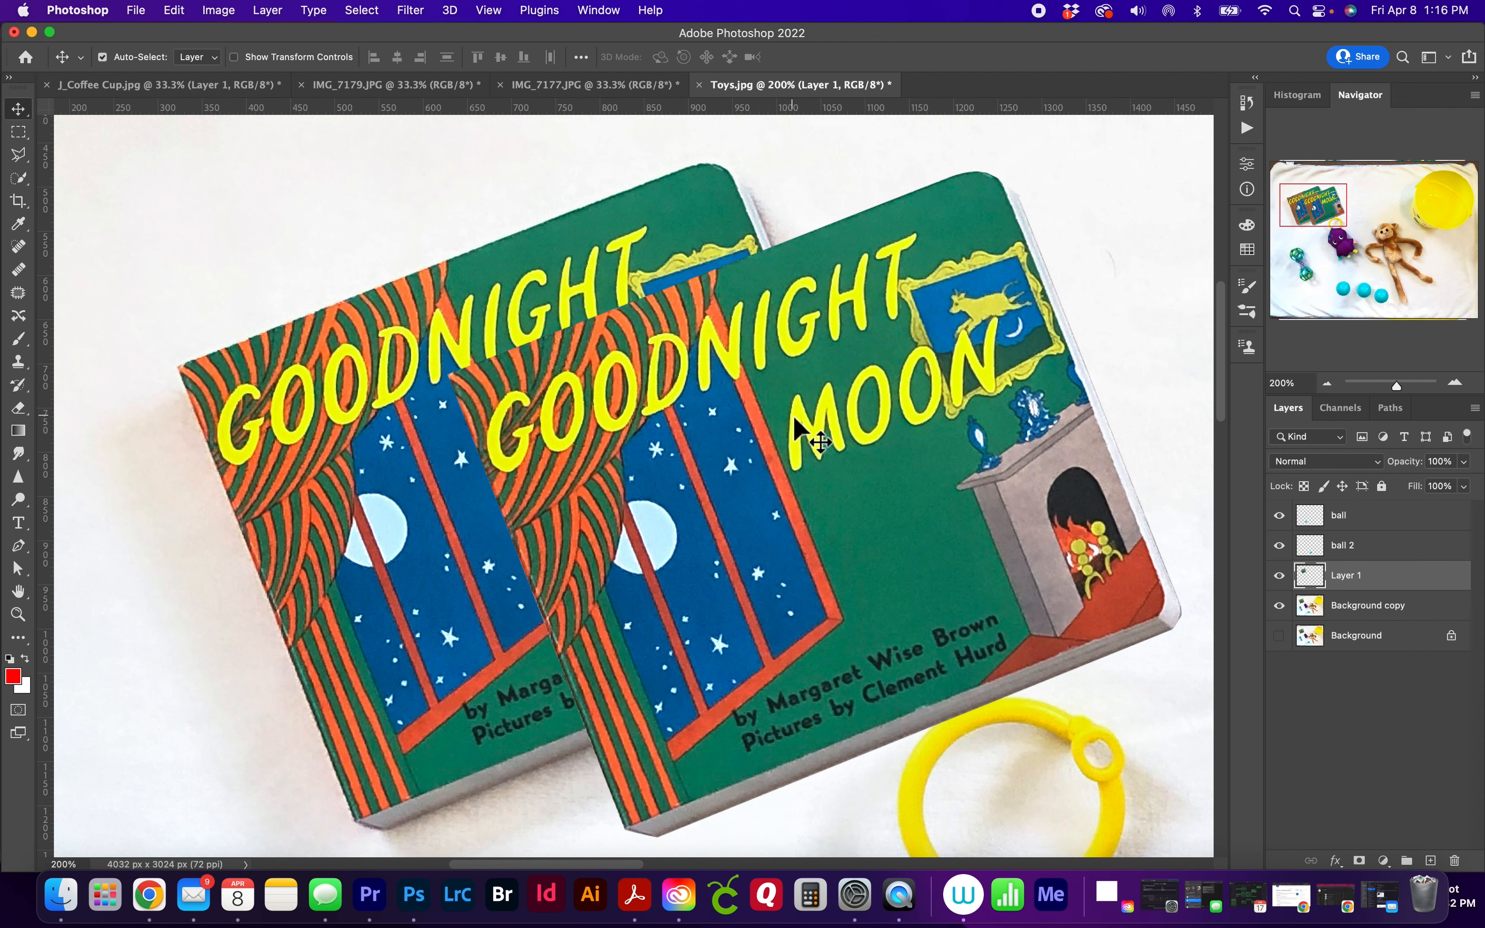
{"action": "left_click_drag", "start_coordinate": [1093, 354], "coordinate": [504, 415]}
{"action": "left_click_drag", "start_coordinate": [302, 508], "coordinate": [823, 401]}
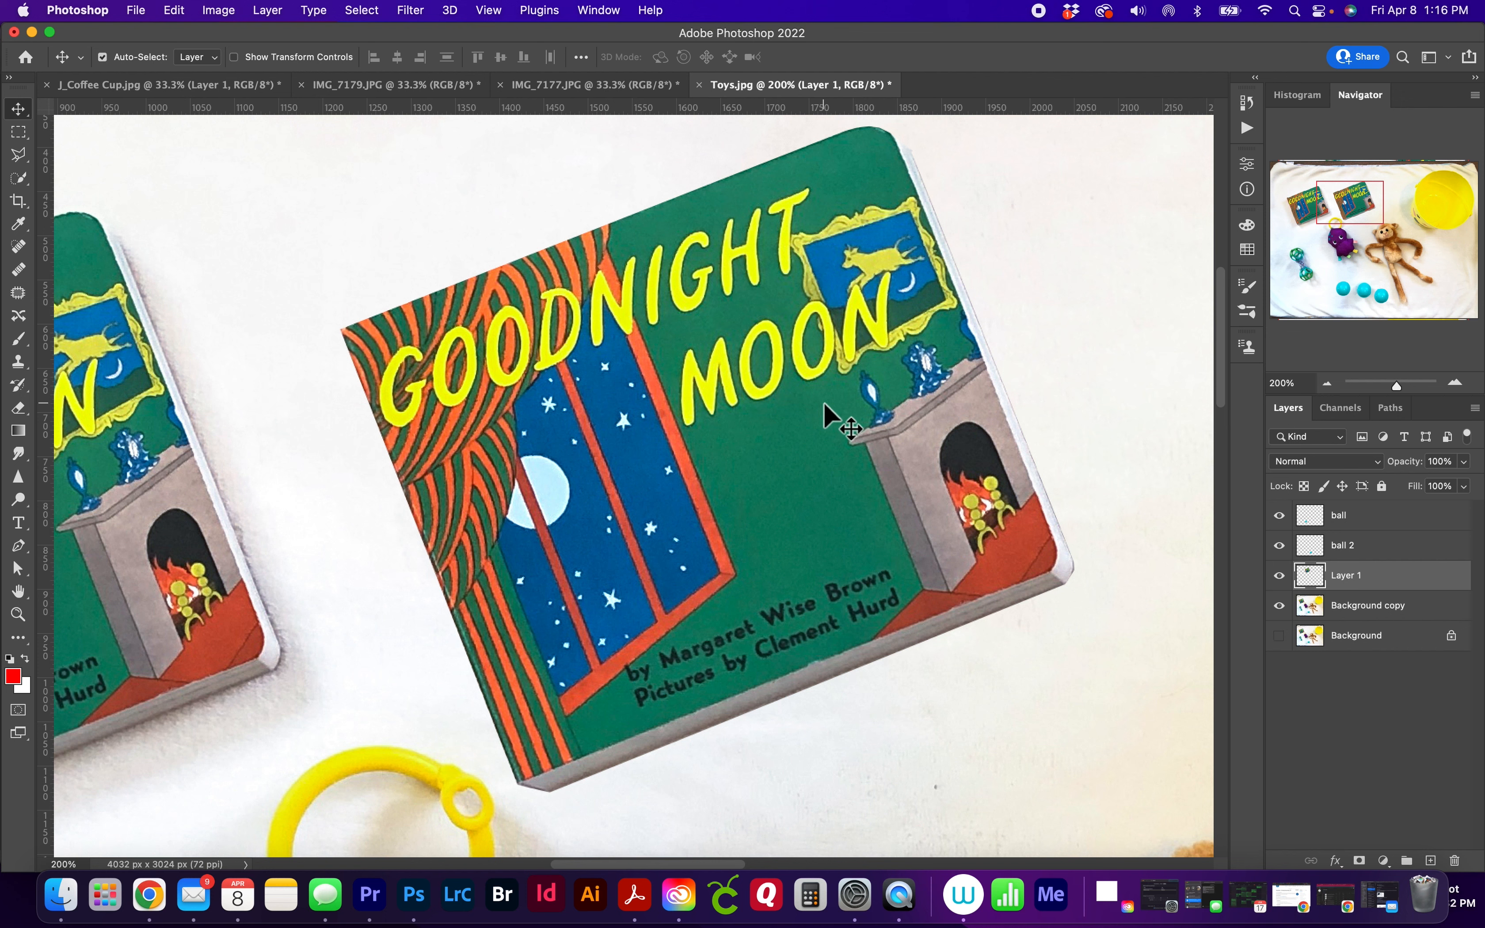
Rename the copied book's layer as book.
{"action": "double_click", "coordinate": [1352, 577]}
{"action": "type", "text": "book"}
{"action": "key", "text": "Return"}
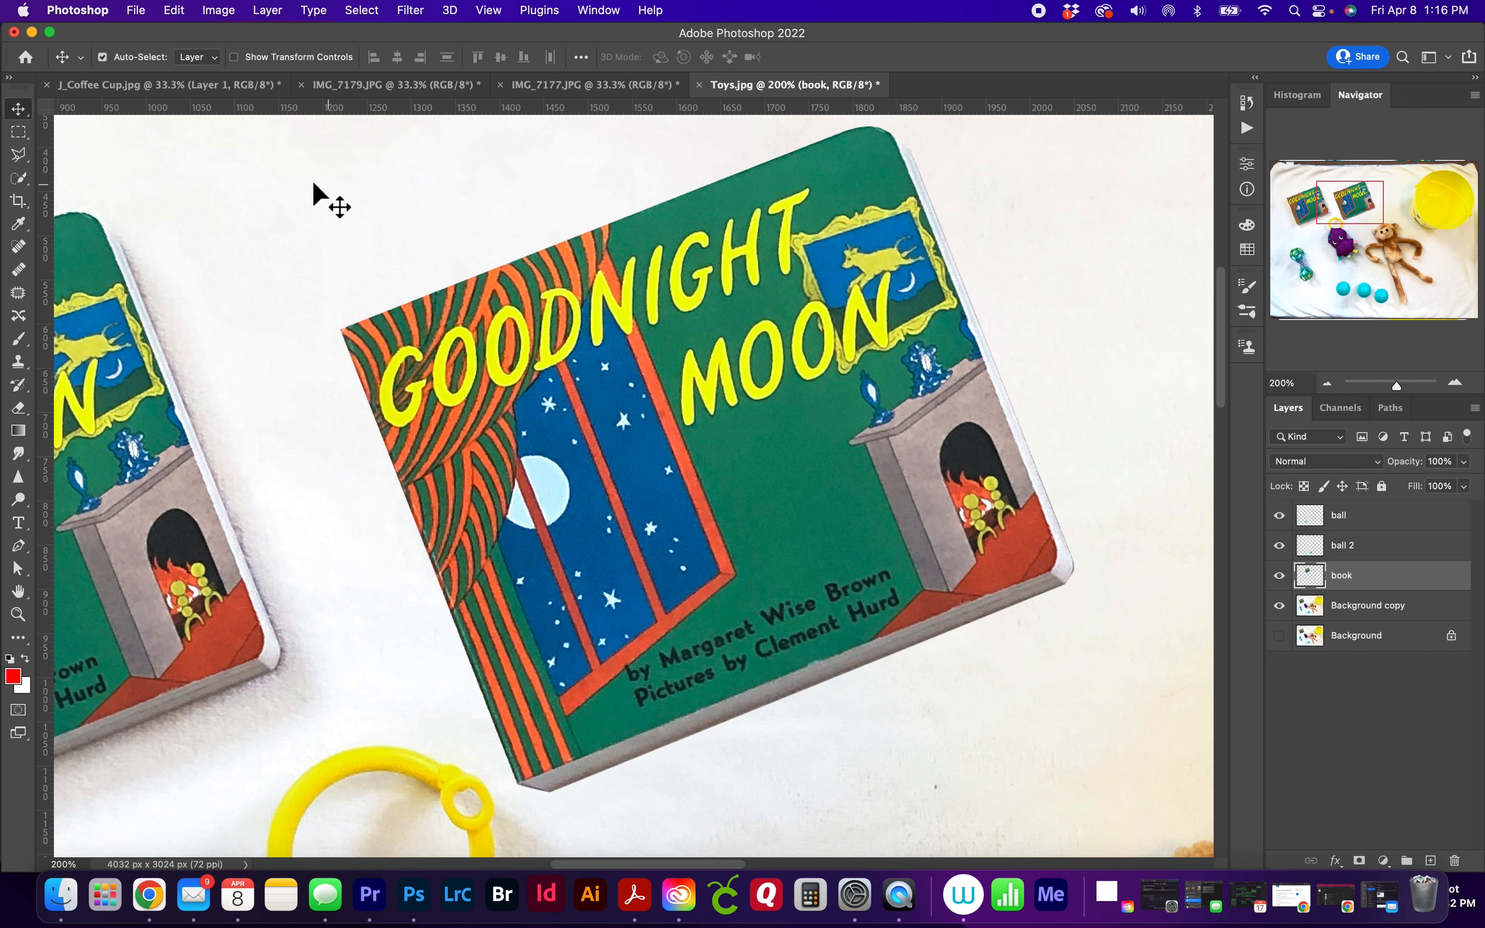
Draw a downward-pointing triangular selection with the Polygonal Lasso on the blank sheet between the two books.
{"action": "left_click", "coordinate": [19, 158]}
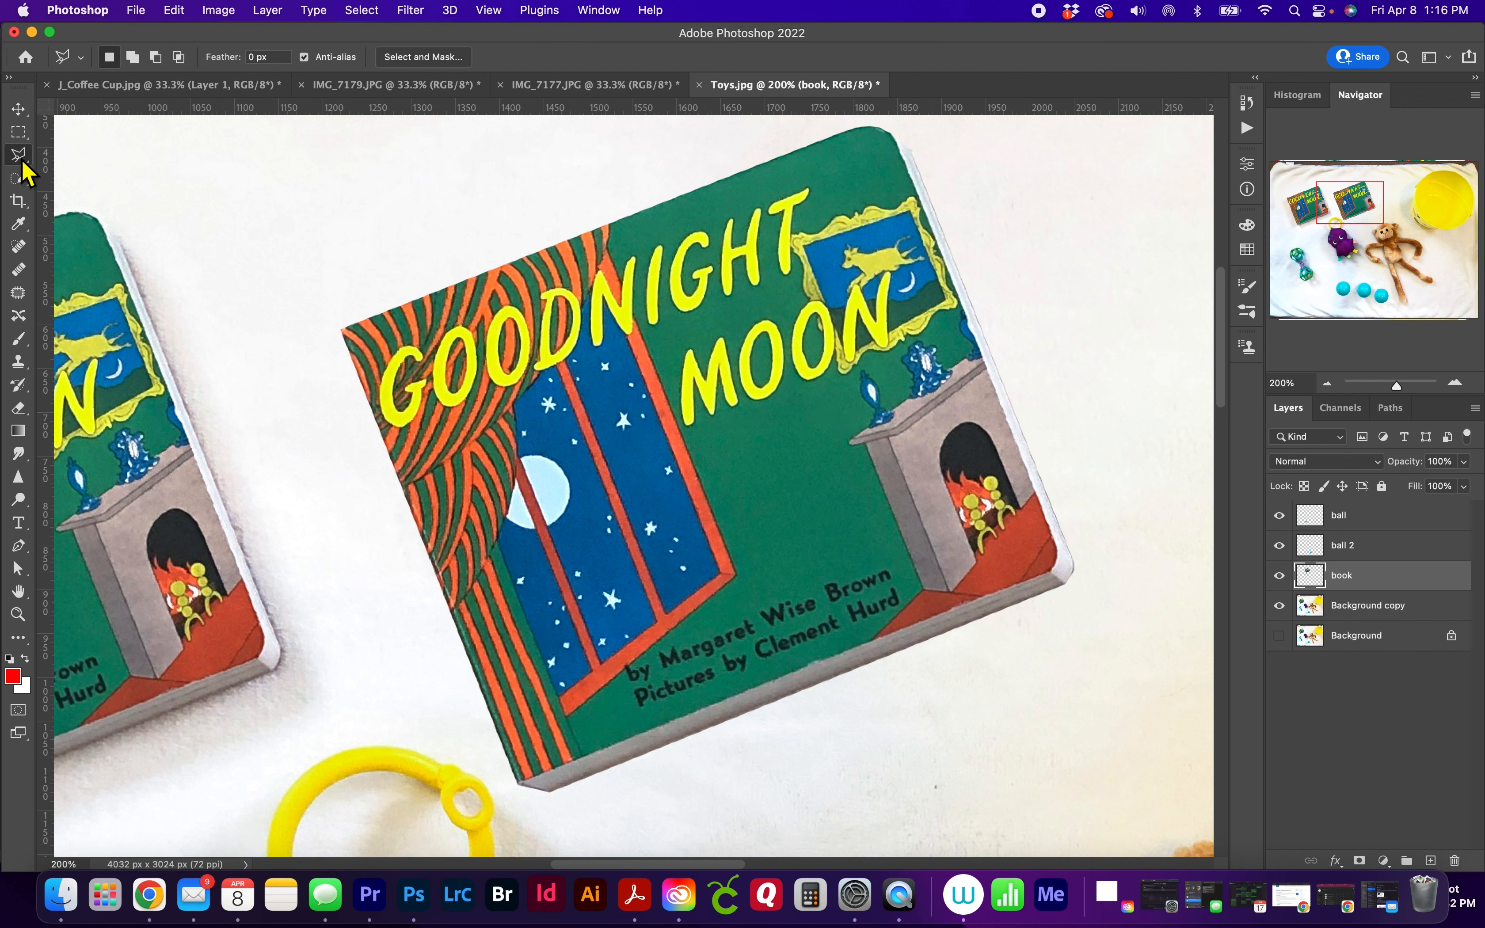
{"action": "left_click", "coordinate": [177, 165]}
{"action": "key", "text": "Escape"}
{"action": "left_click", "coordinate": [157, 182]}
{"action": "left_click", "coordinate": [423, 183]}
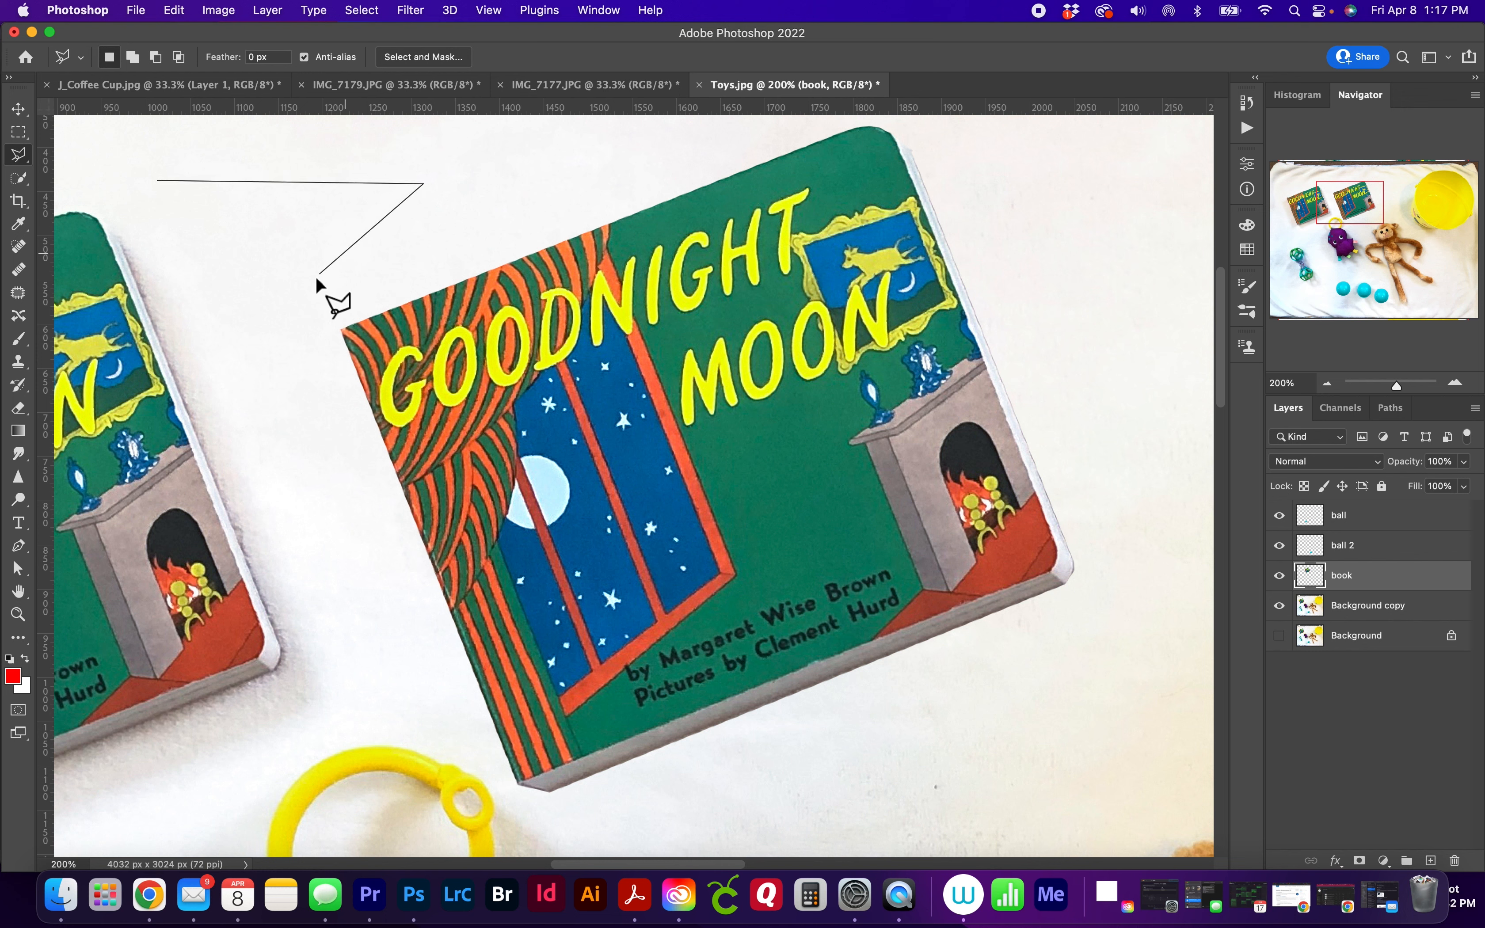
{"action": "left_click", "coordinate": [288, 302]}
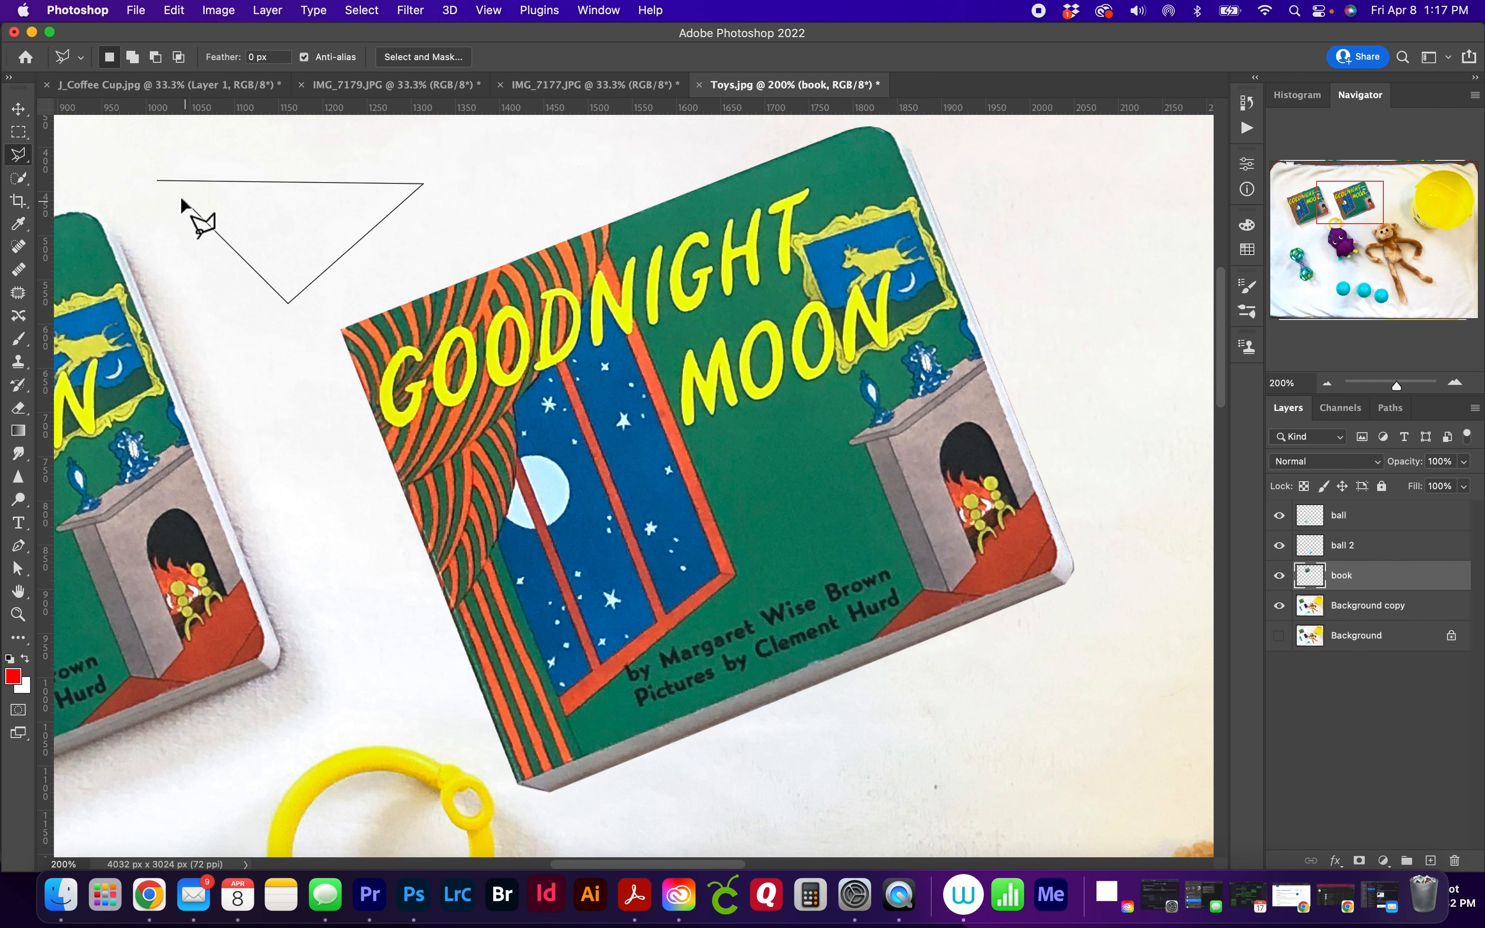
{"action": "left_click", "coordinate": [158, 182]}
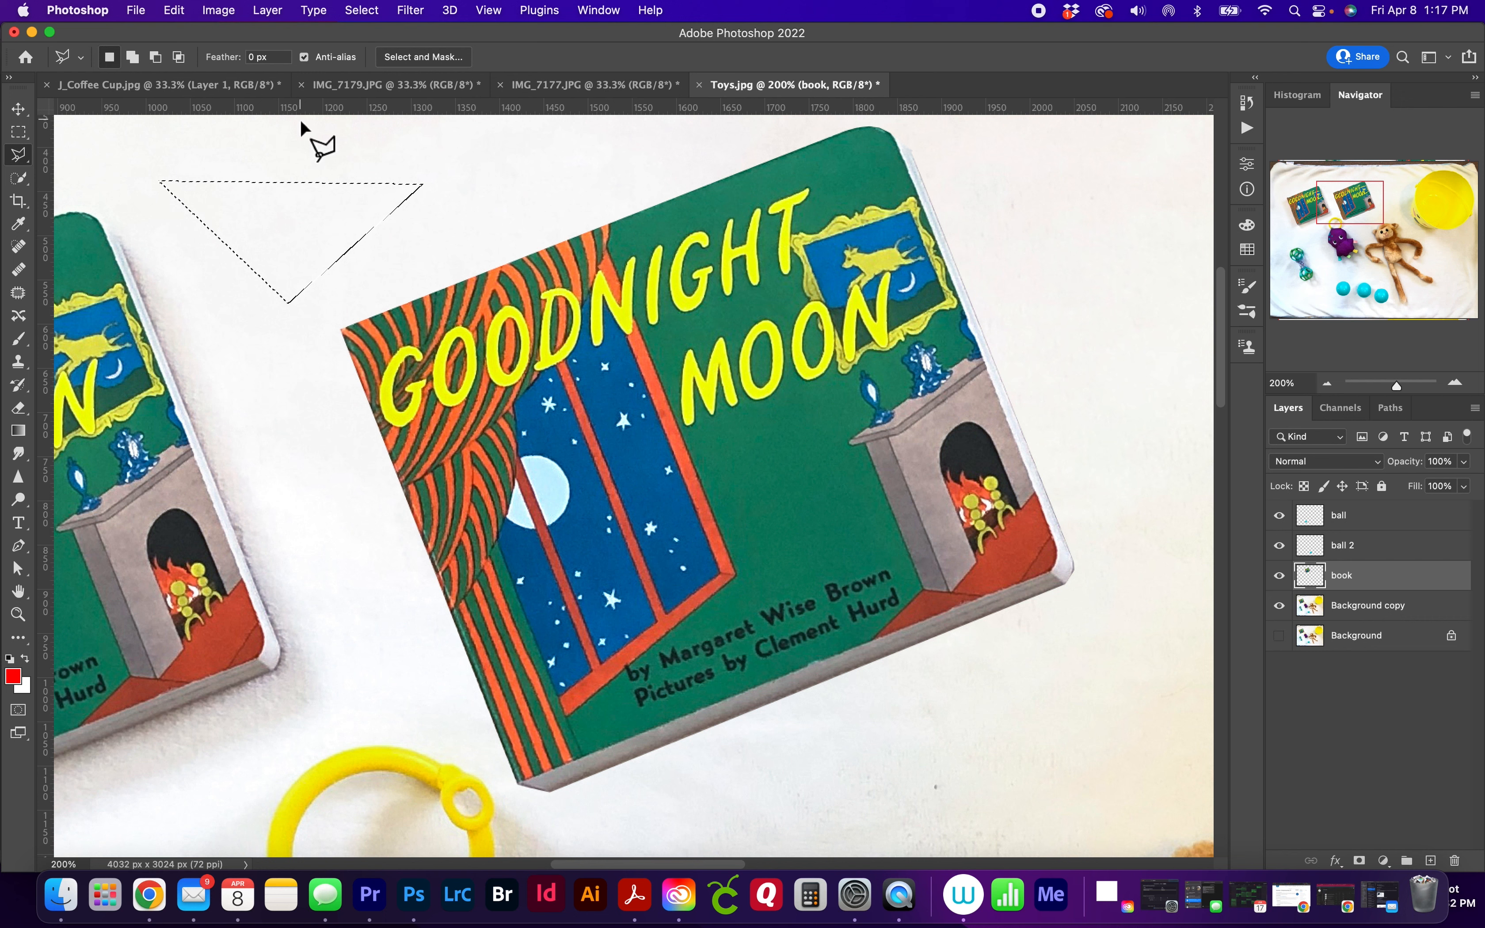
Add a second, overlapping triangle to the selection, with a horizontal base extending toward the copied book.
{"action": "key", "text": "space"}
{"action": "left_click_drag", "start_coordinate": [335, 176], "coordinate": [327, 300]}
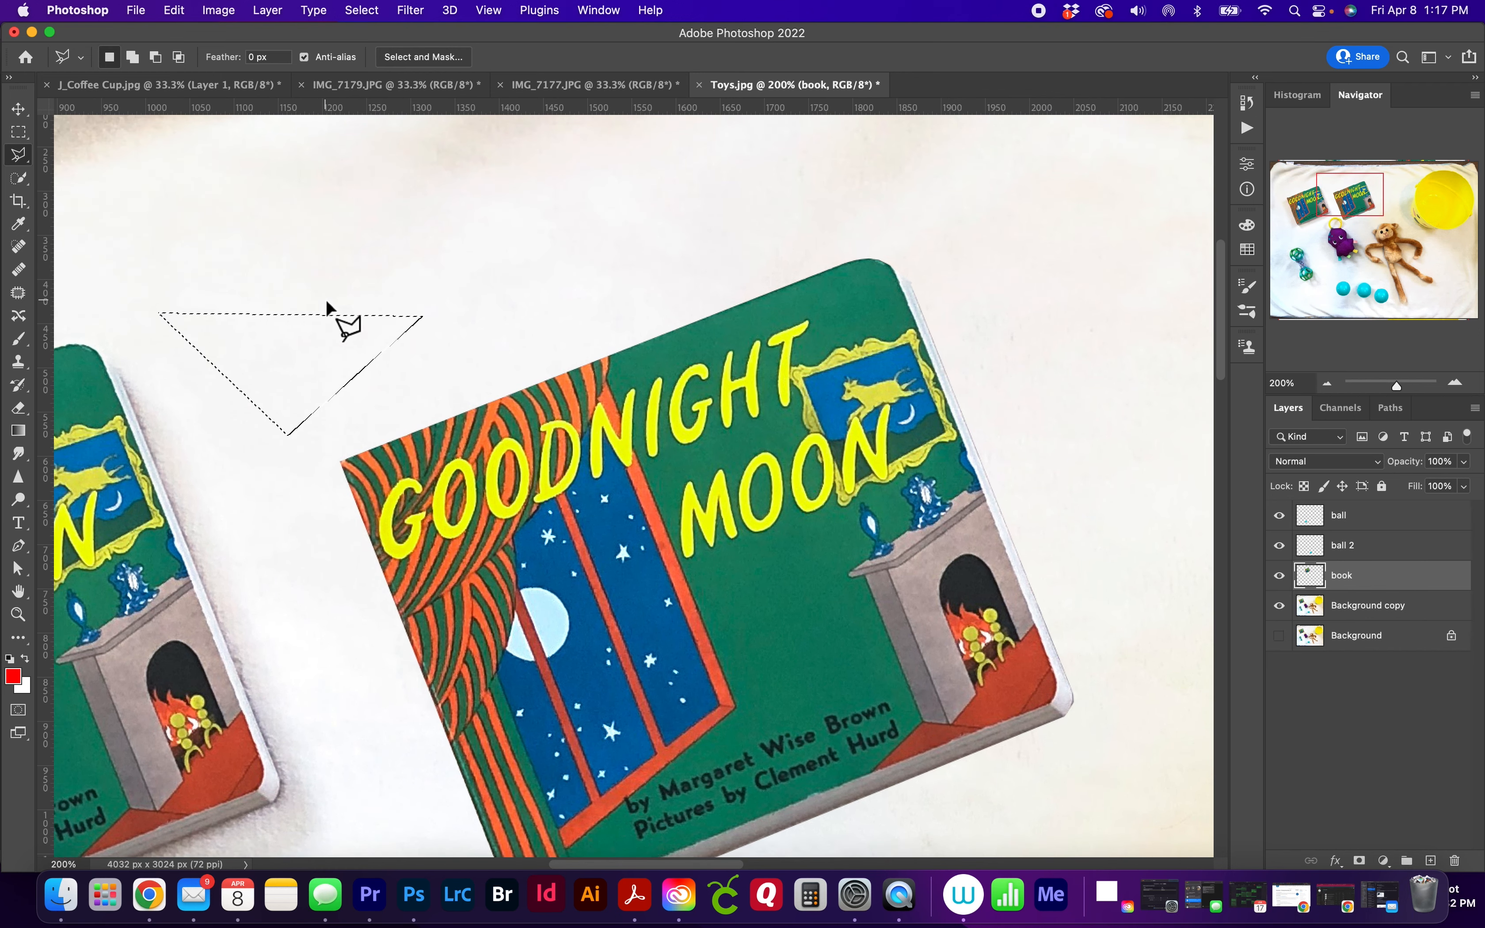
{"action": "left_click", "coordinate": [285, 239], "text": "shift"}
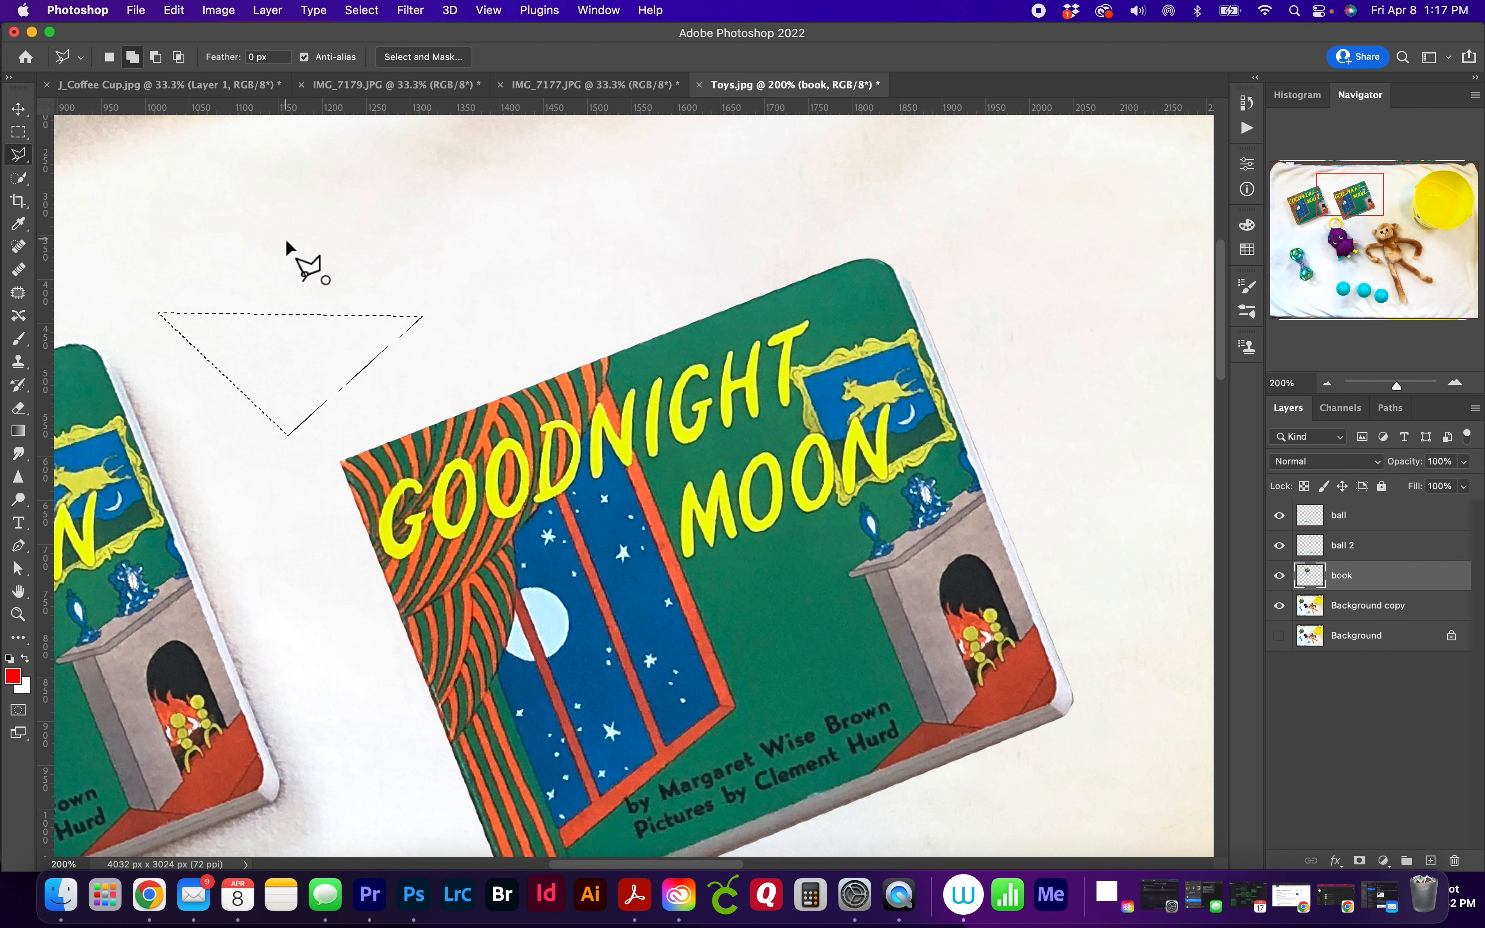
{"action": "left_click", "coordinate": [208, 334]}
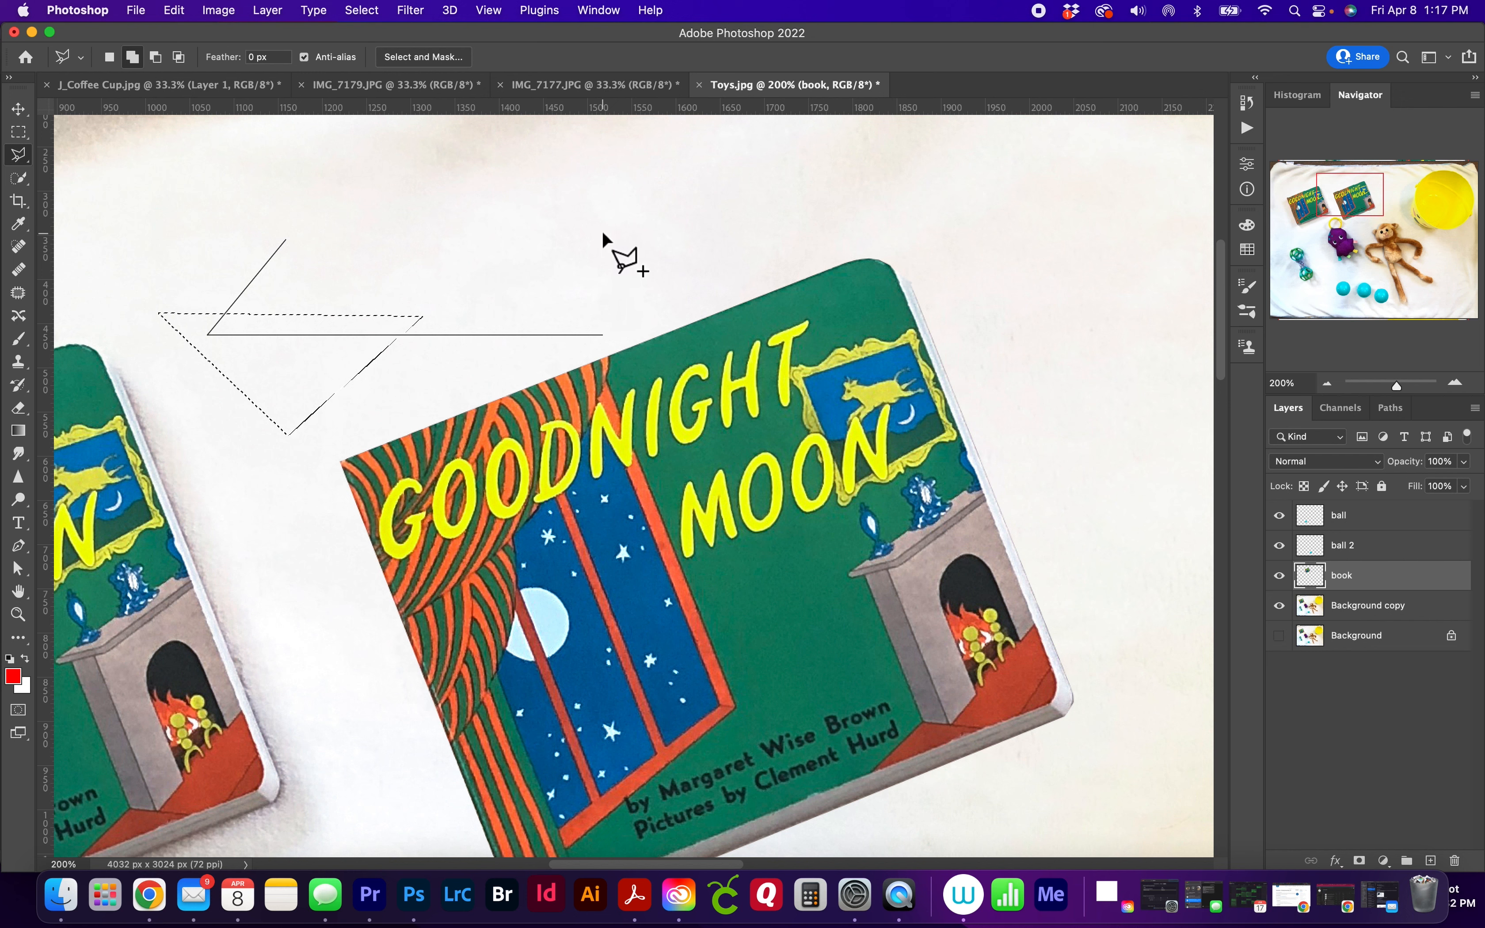
{"action": "left_click", "coordinate": [590, 219], "text": "shift"}
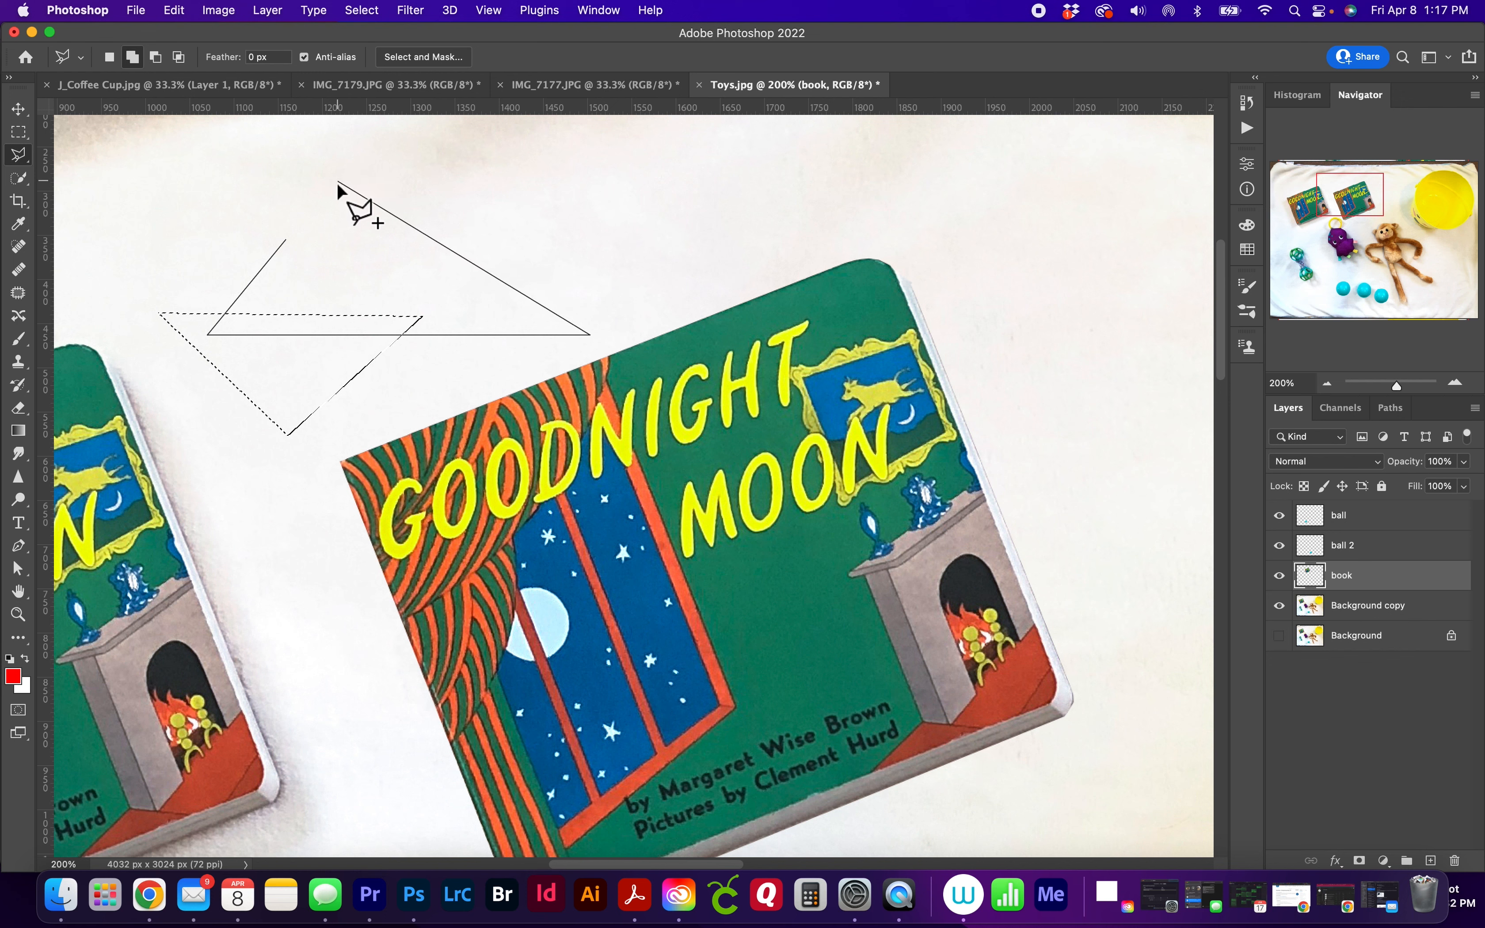
{"action": "left_click", "coordinate": [286, 243]}
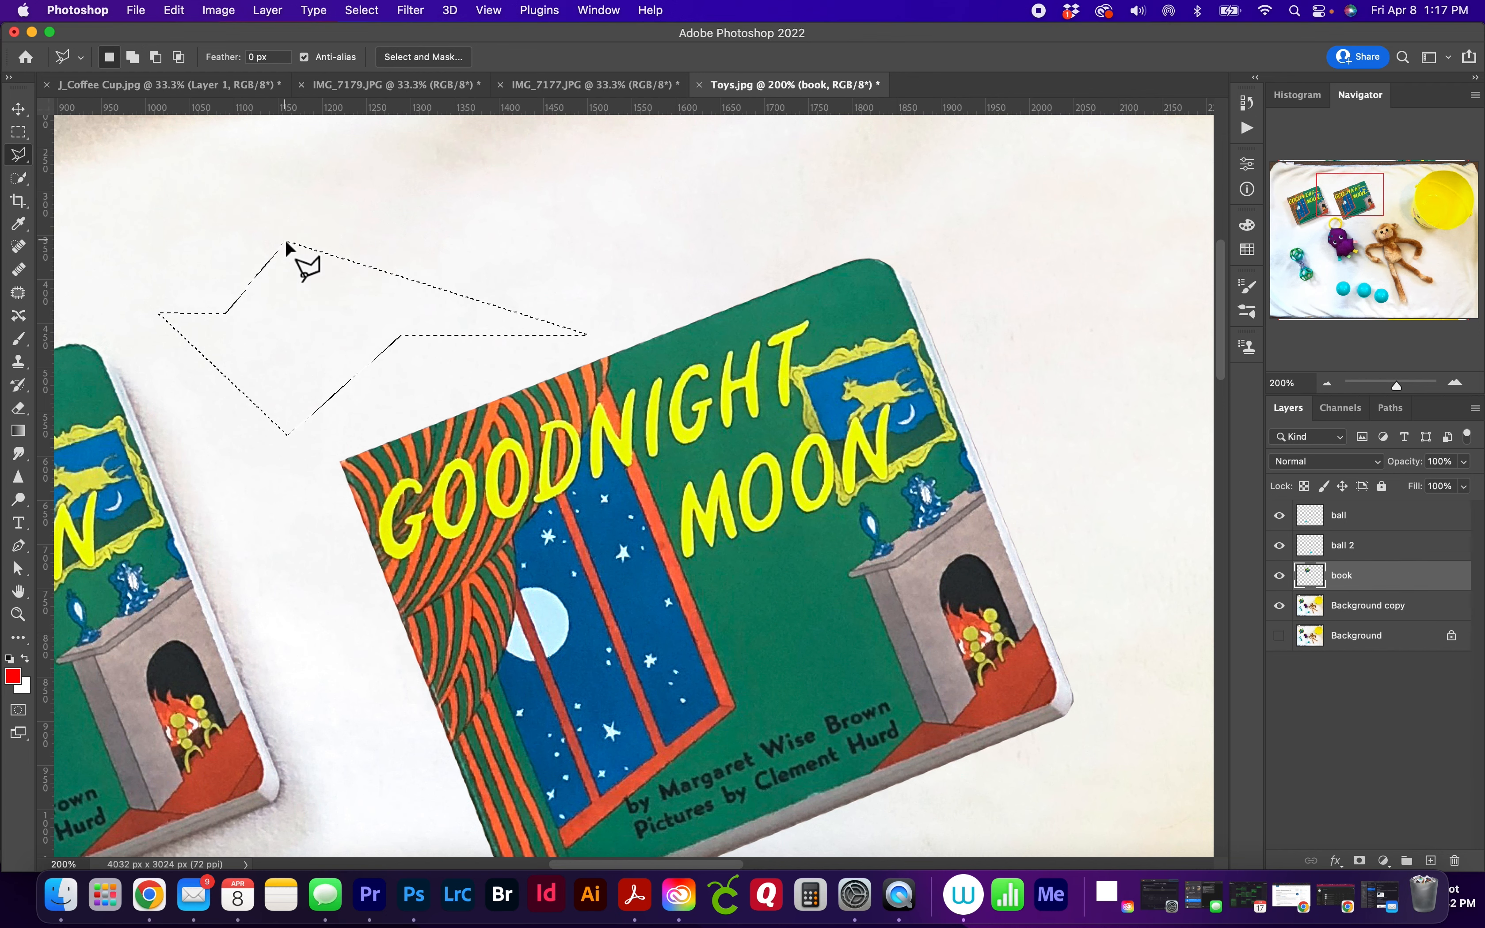
Subtract a triangular area from the selection to cut off its pointed left end along a vertical edge.
{"action": "scroll", "coordinate": [286, 243], "scroll_direction": "down", "scroll_amount": 1}
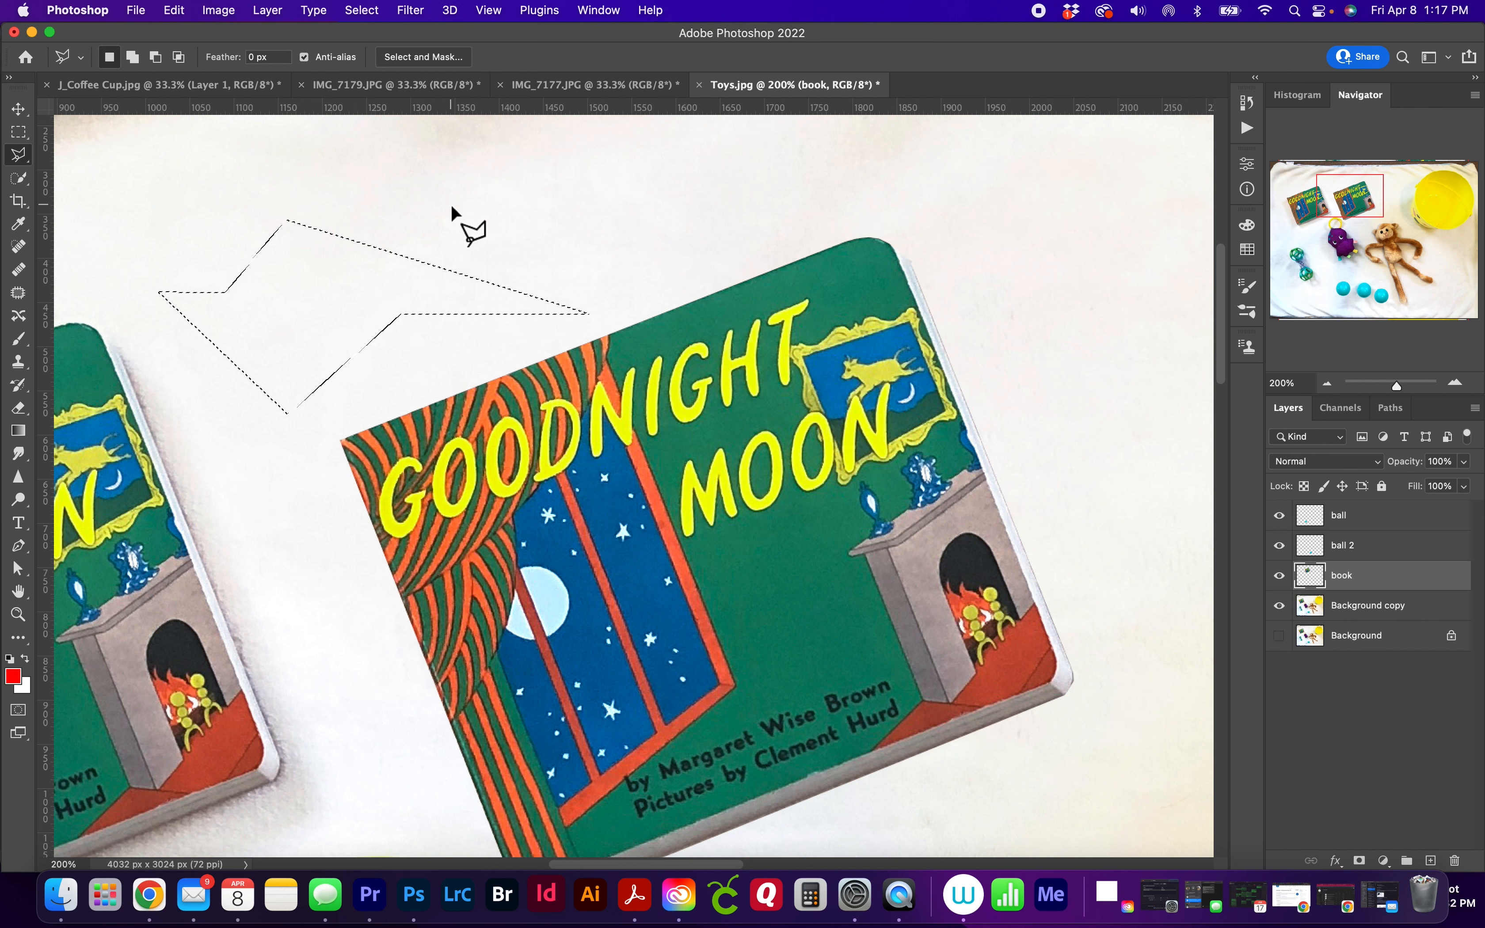
{"action": "key", "text": "alt"}
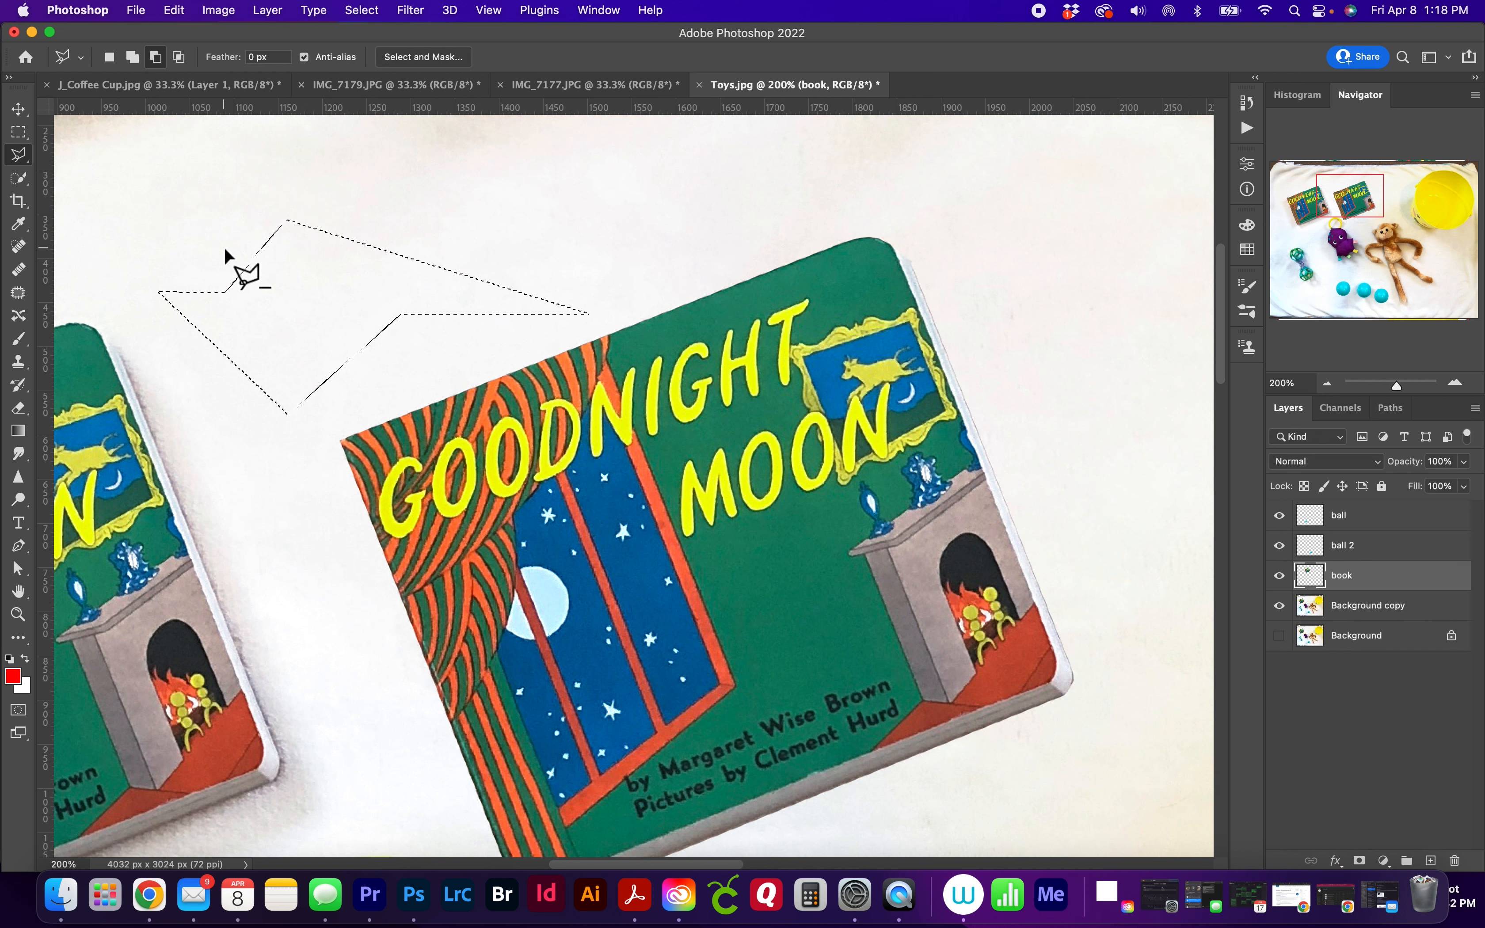
{"action": "left_click", "coordinate": [228, 251]}
{"action": "left_click", "coordinate": [226, 392]}
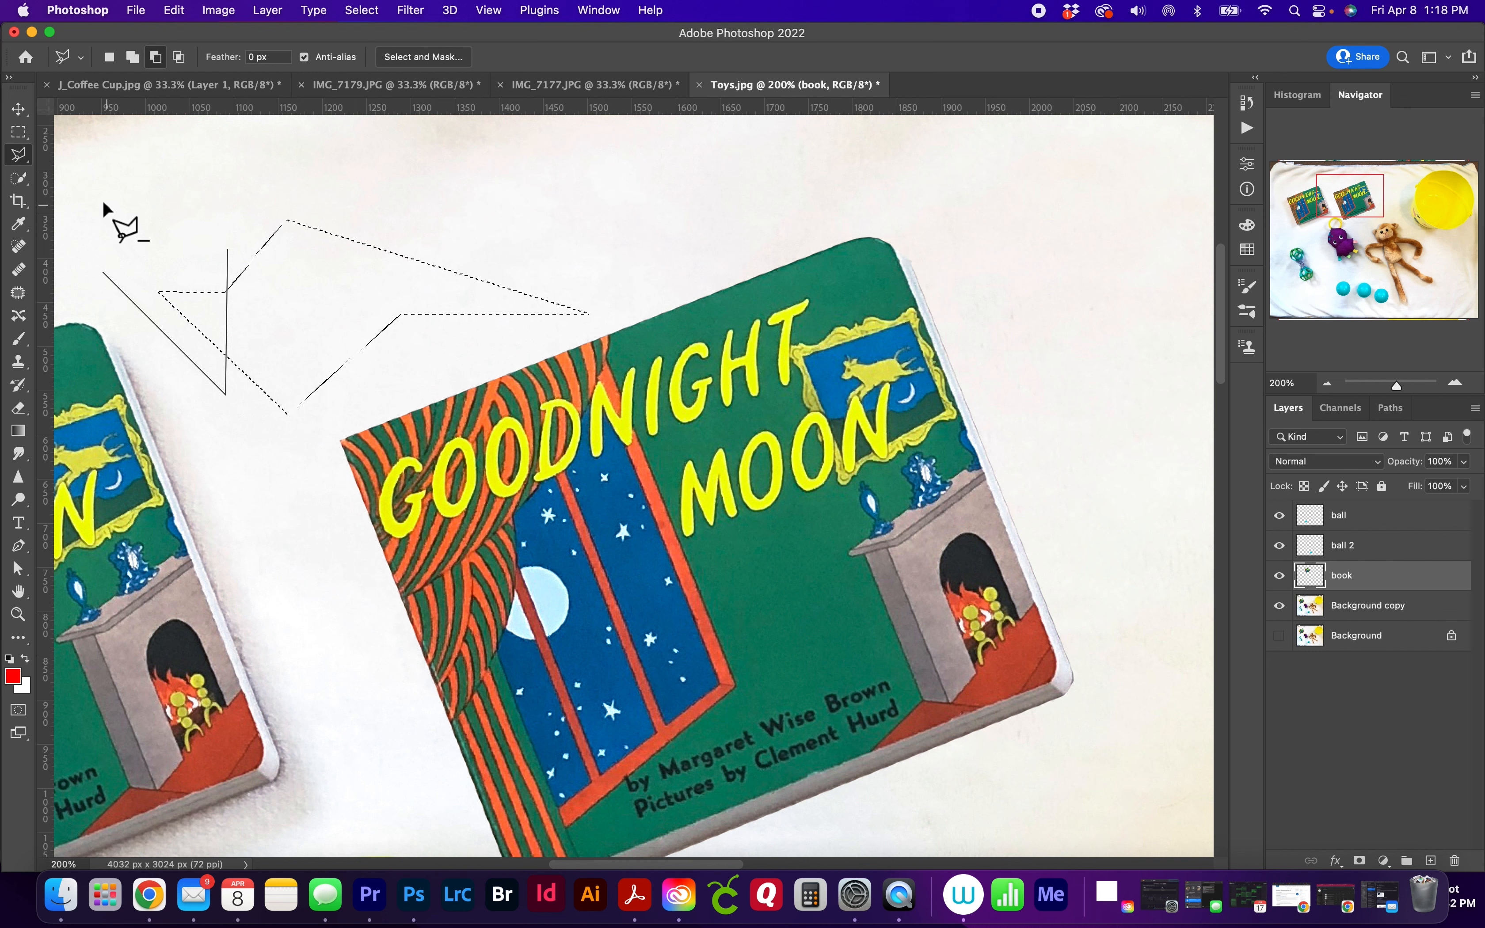
{"action": "left_click", "coordinate": [92, 176], "text": "shift"}
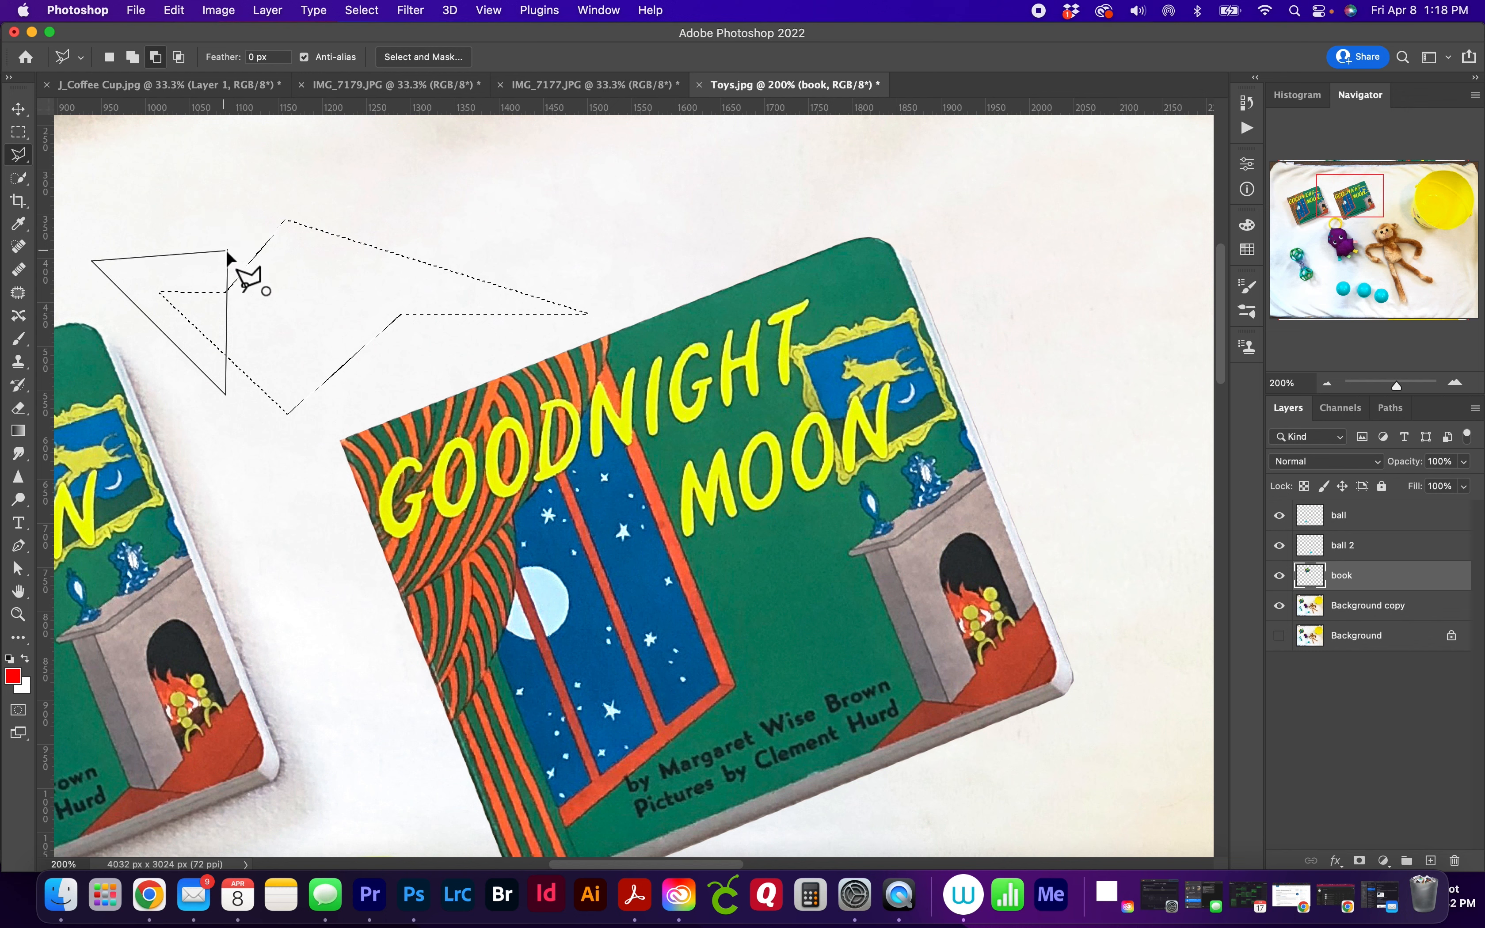
{"action": "double_click", "coordinate": [230, 252]}
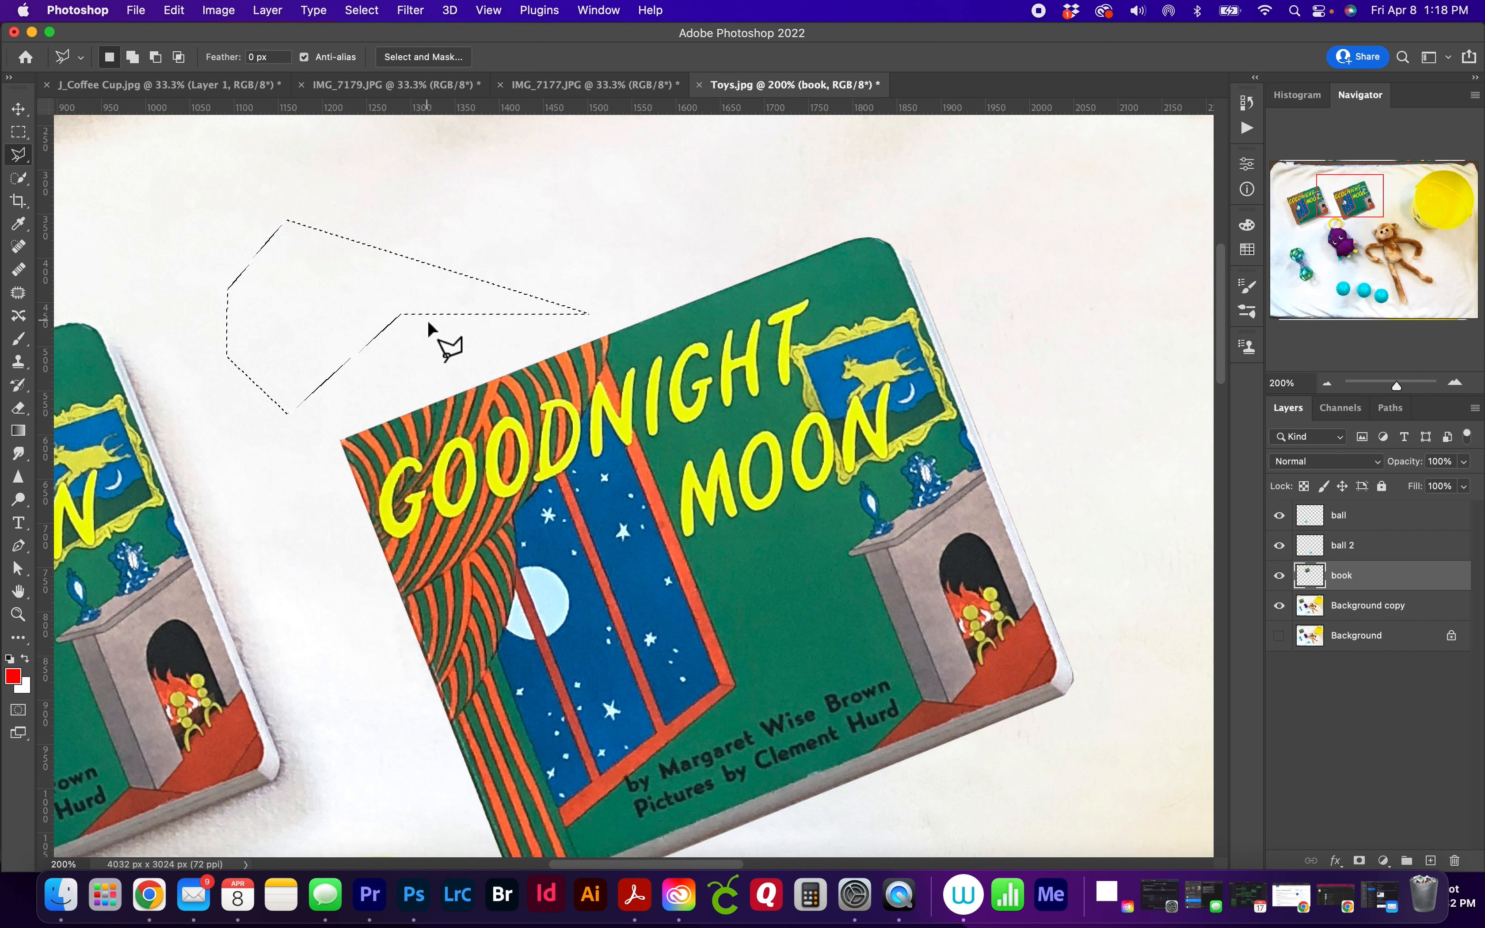
Deselect the practice selection between the two books.
{"action": "key", "text": "super+d"}
{"action": "left_click", "coordinate": [369, 267]}
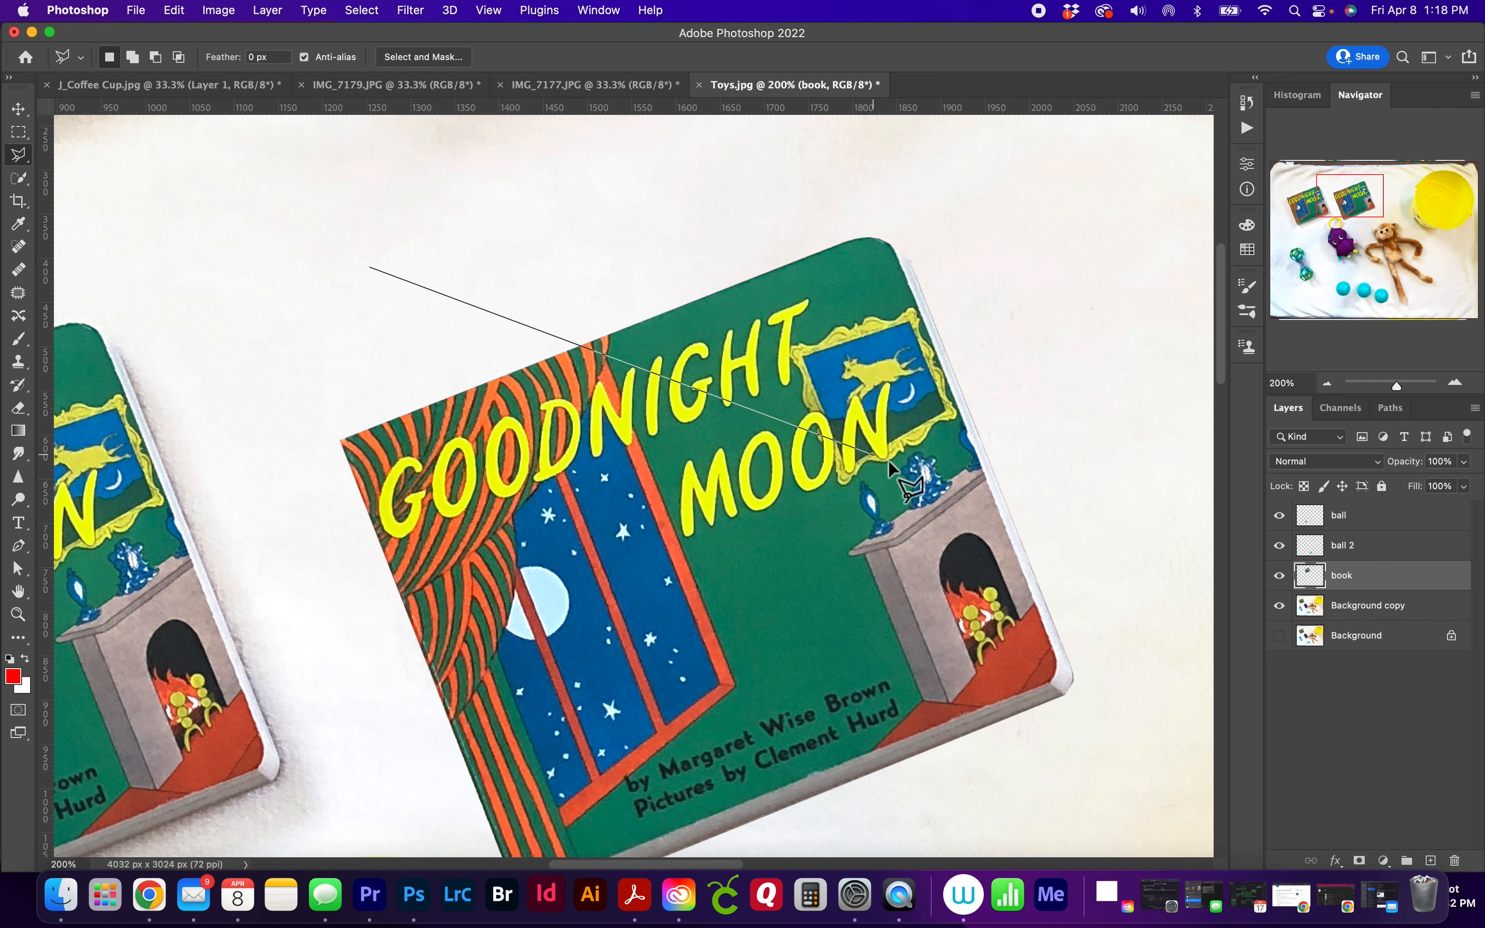
{"action": "left_click", "coordinate": [938, 482]}
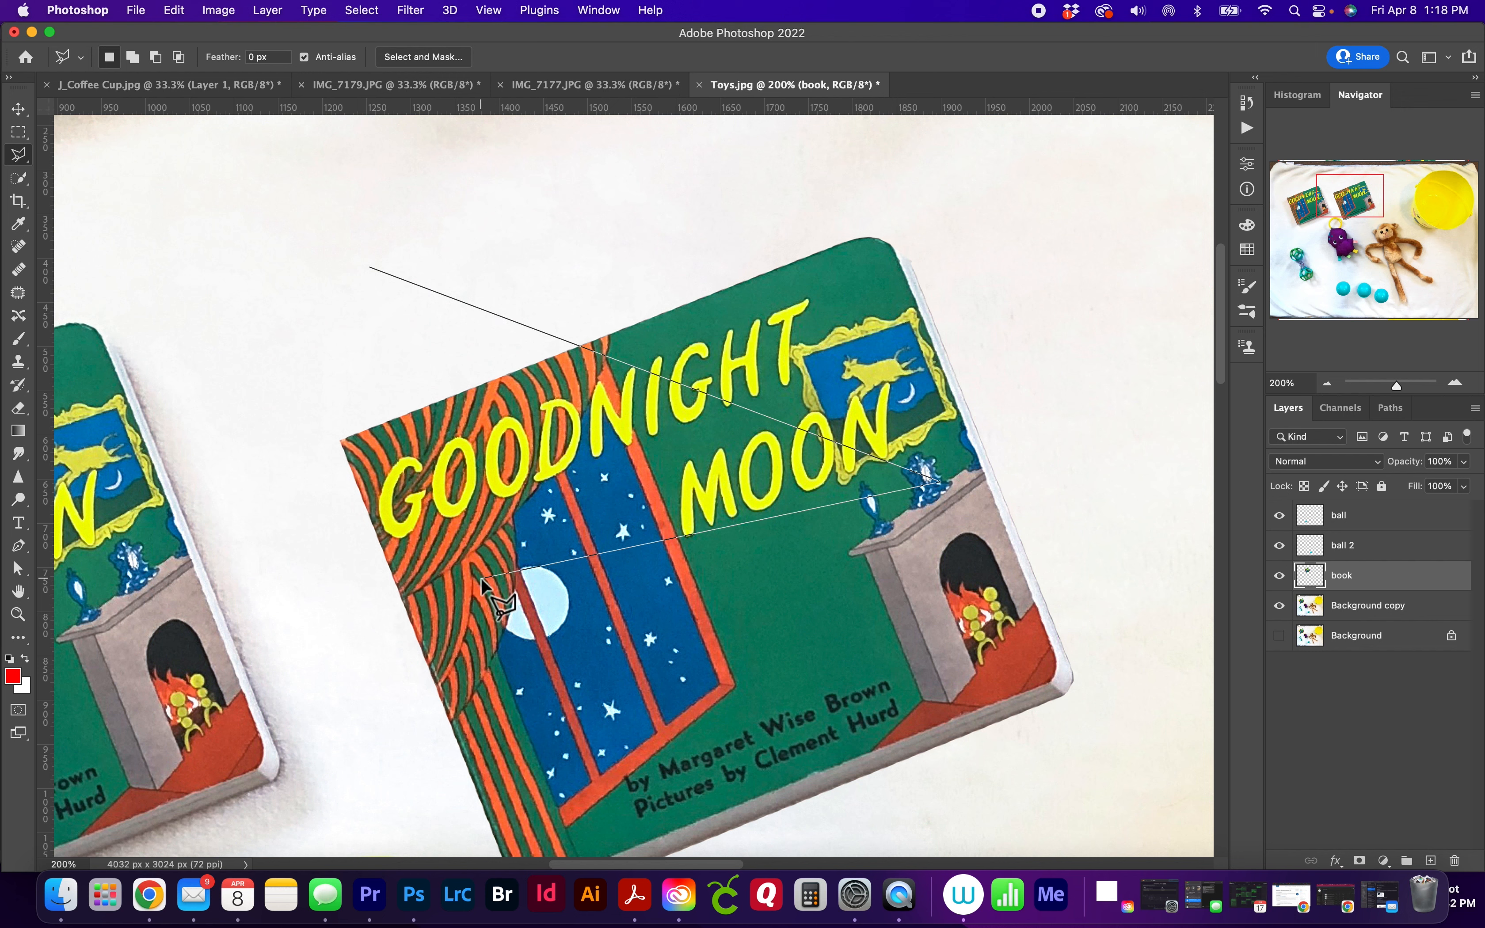
{"action": "key", "text": "BackSpace"}
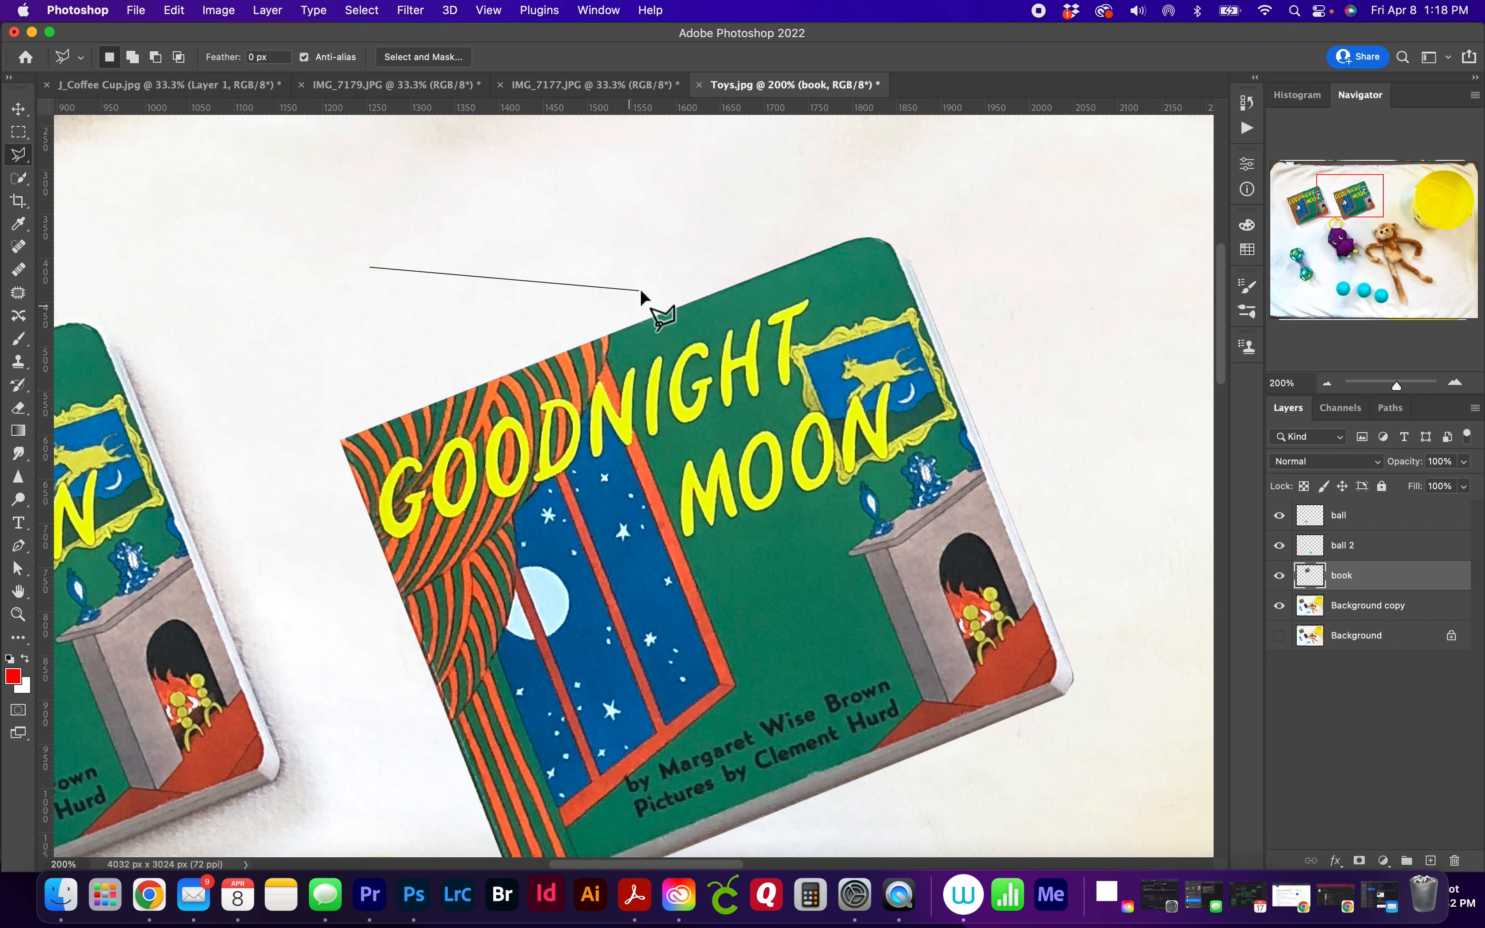
{"action": "left_click", "coordinate": [671, 225]}
{"action": "left_click", "coordinate": [798, 493]}
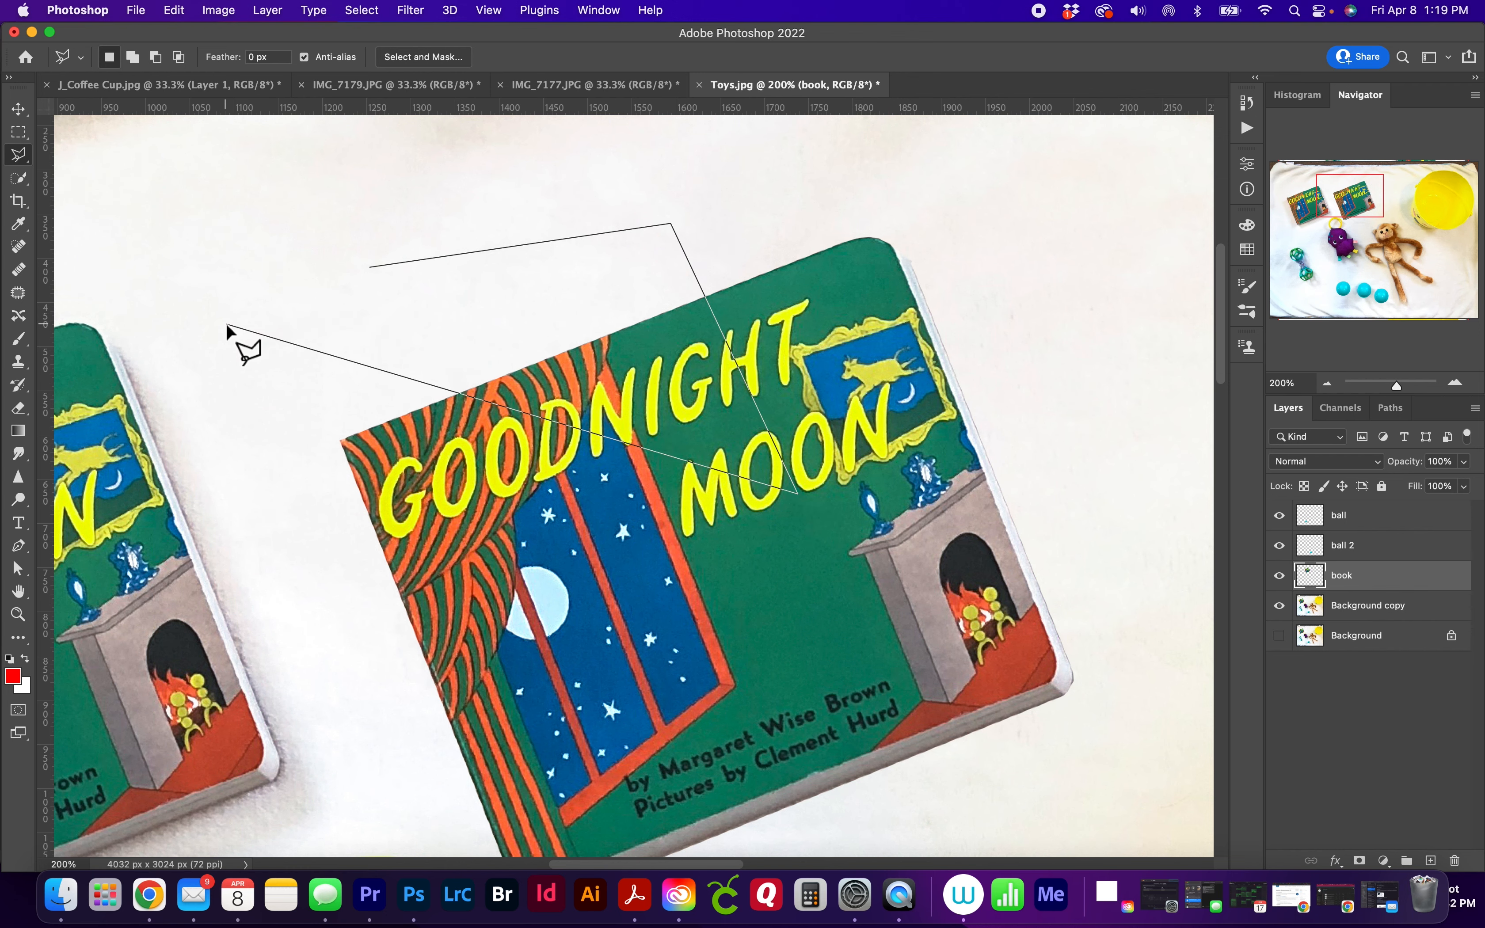
{"action": "scroll", "coordinate": [227, 329], "scroll_direction": "right", "scroll_amount": 3}
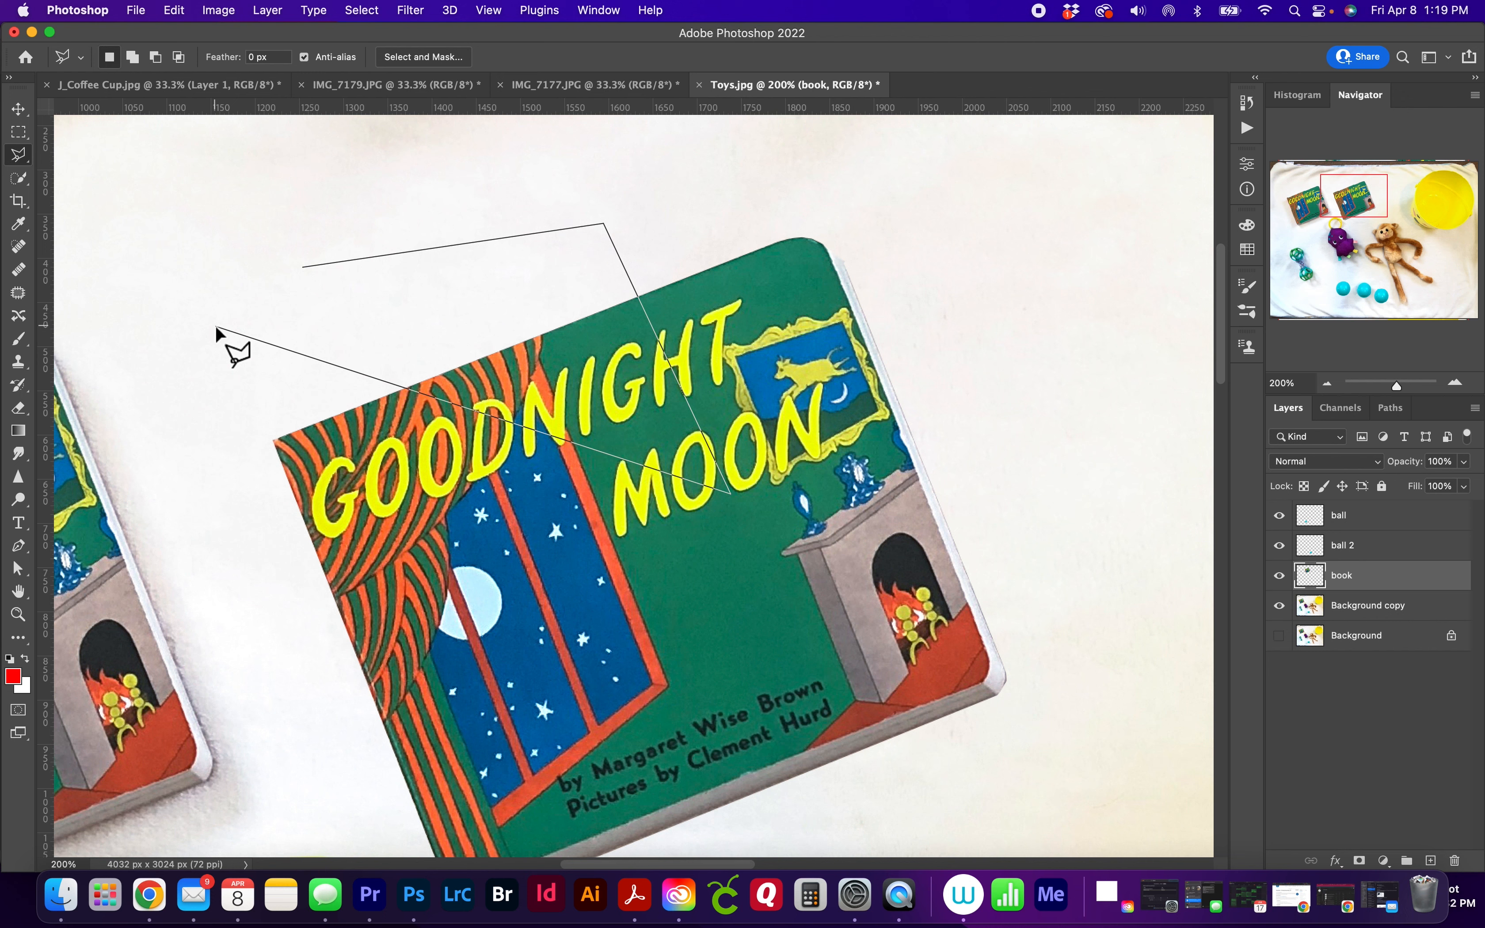
{"action": "key", "text": "Escape"}
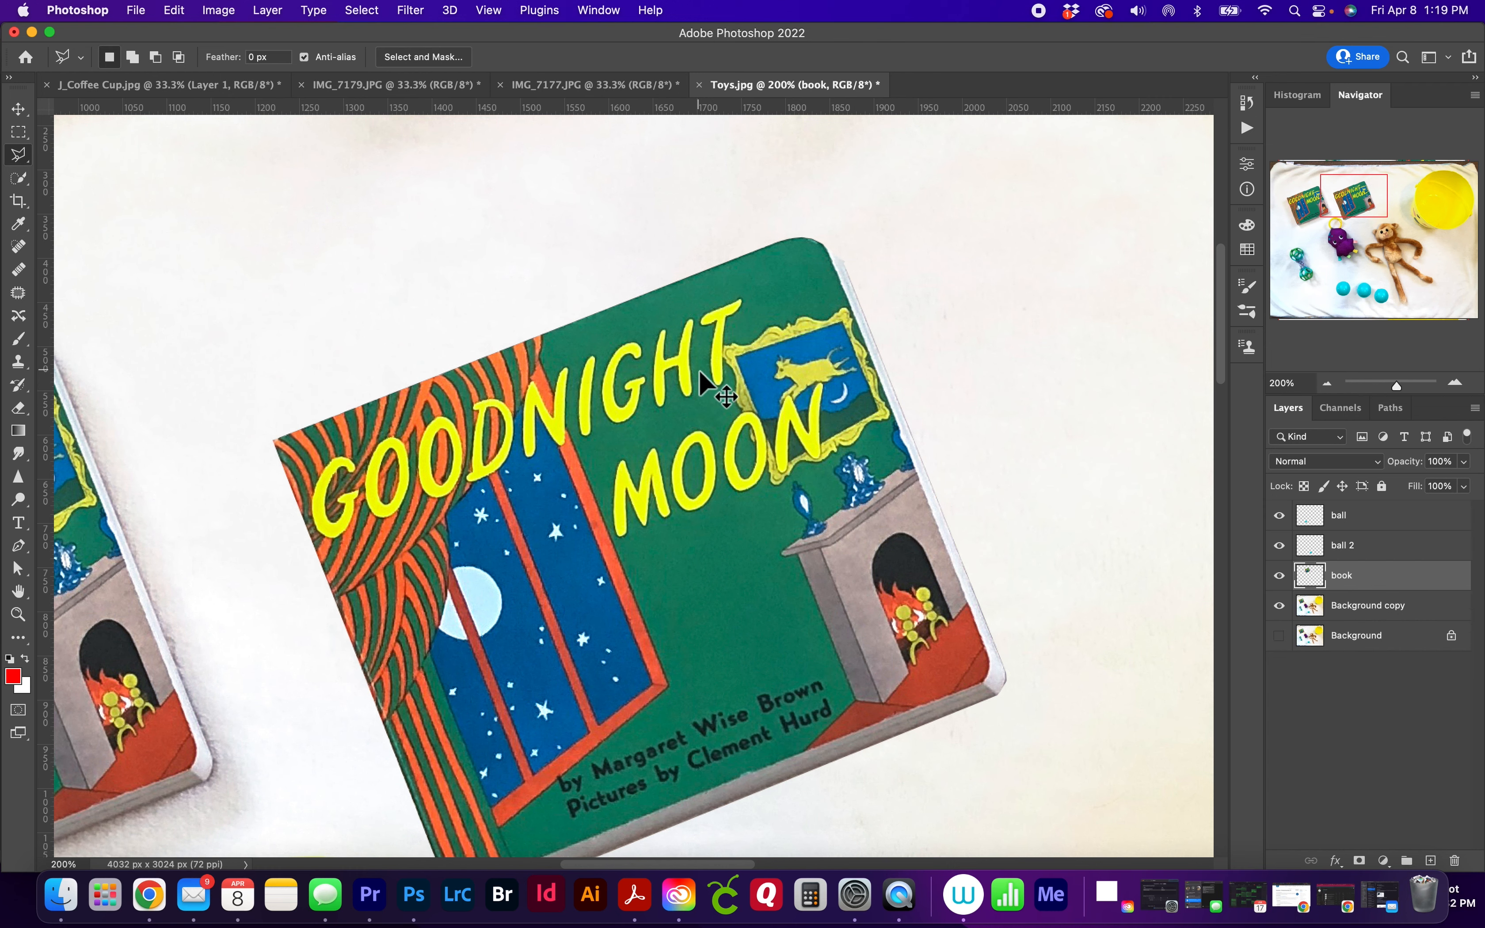
Fit the whole toy photo in view and switch to the Magnetic Lasso tool.
{"action": "key", "text": "super+0"}
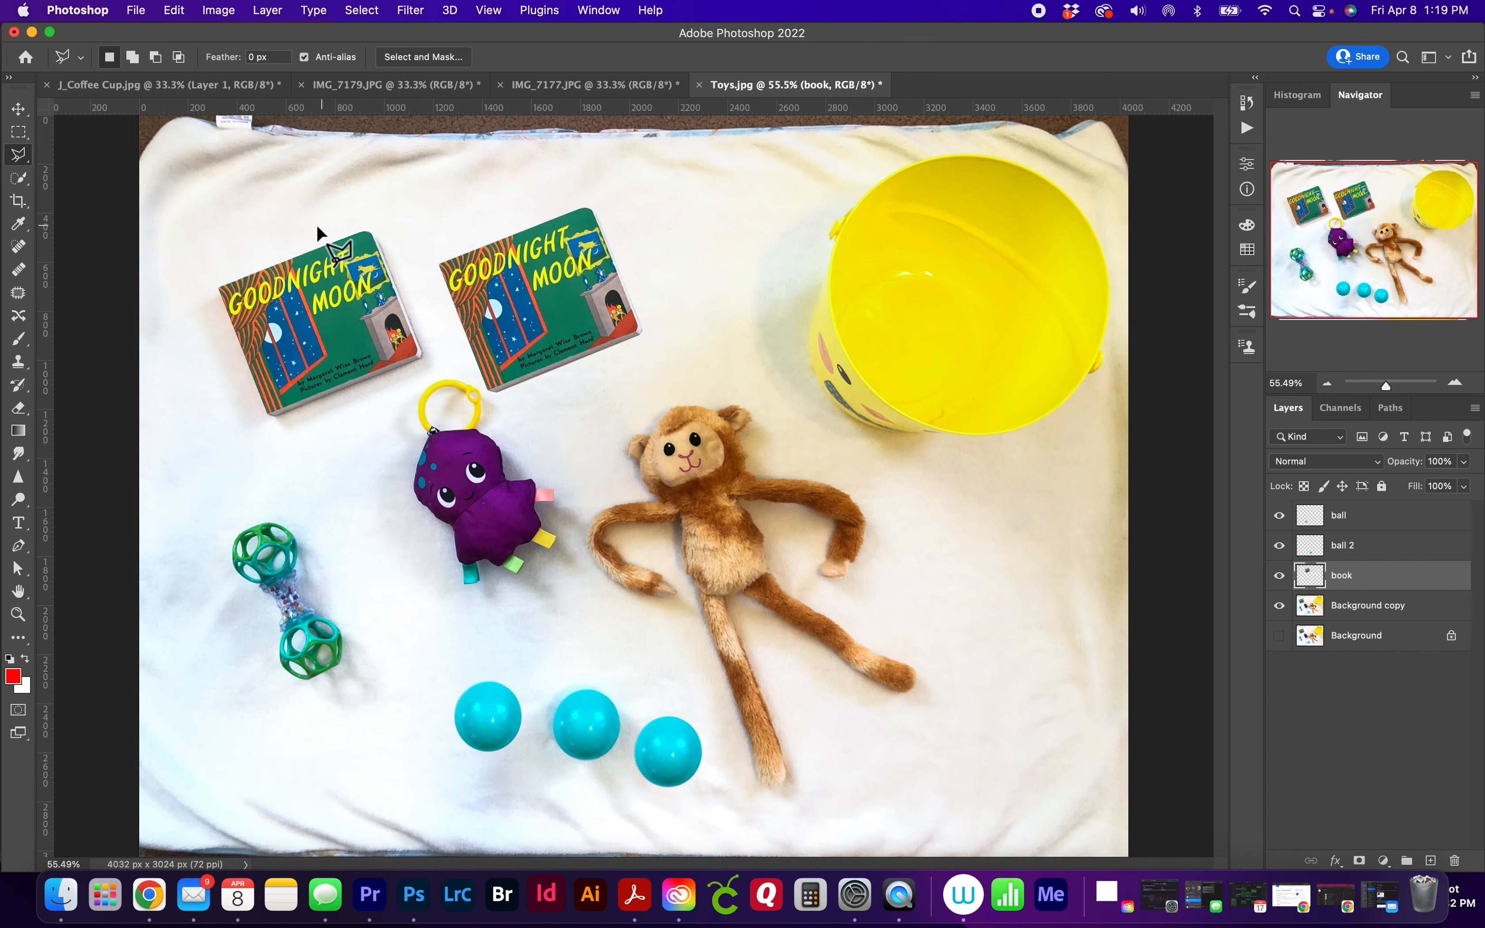
{"action": "left_click", "coordinate": [22, 188]}
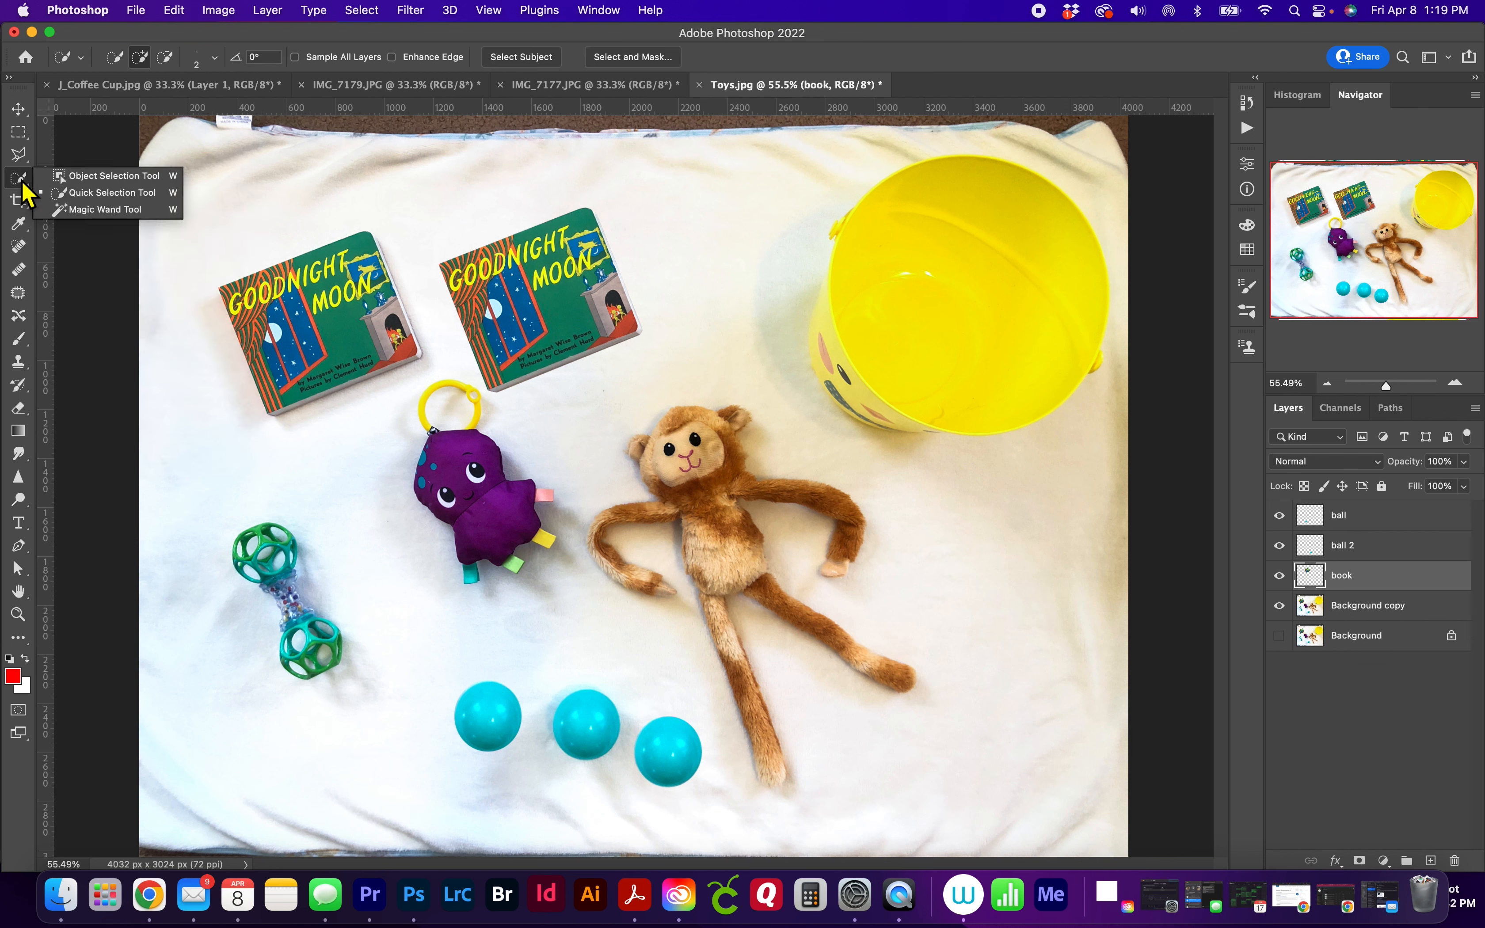
{"action": "left_click", "coordinate": [18, 154]}
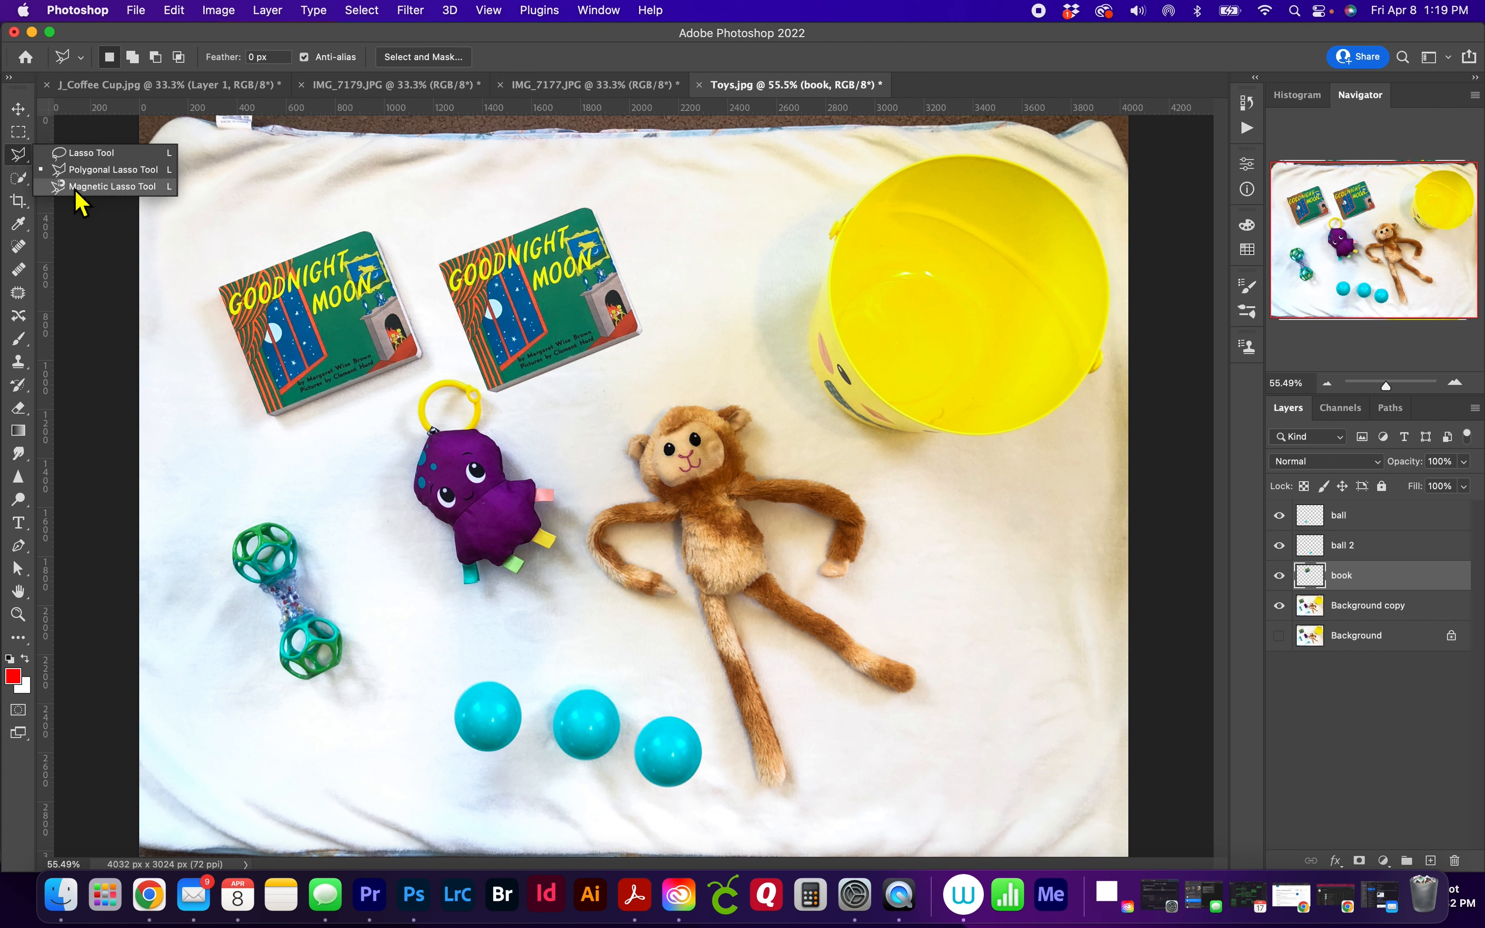
{"action": "left_click", "coordinate": [25, 159]}
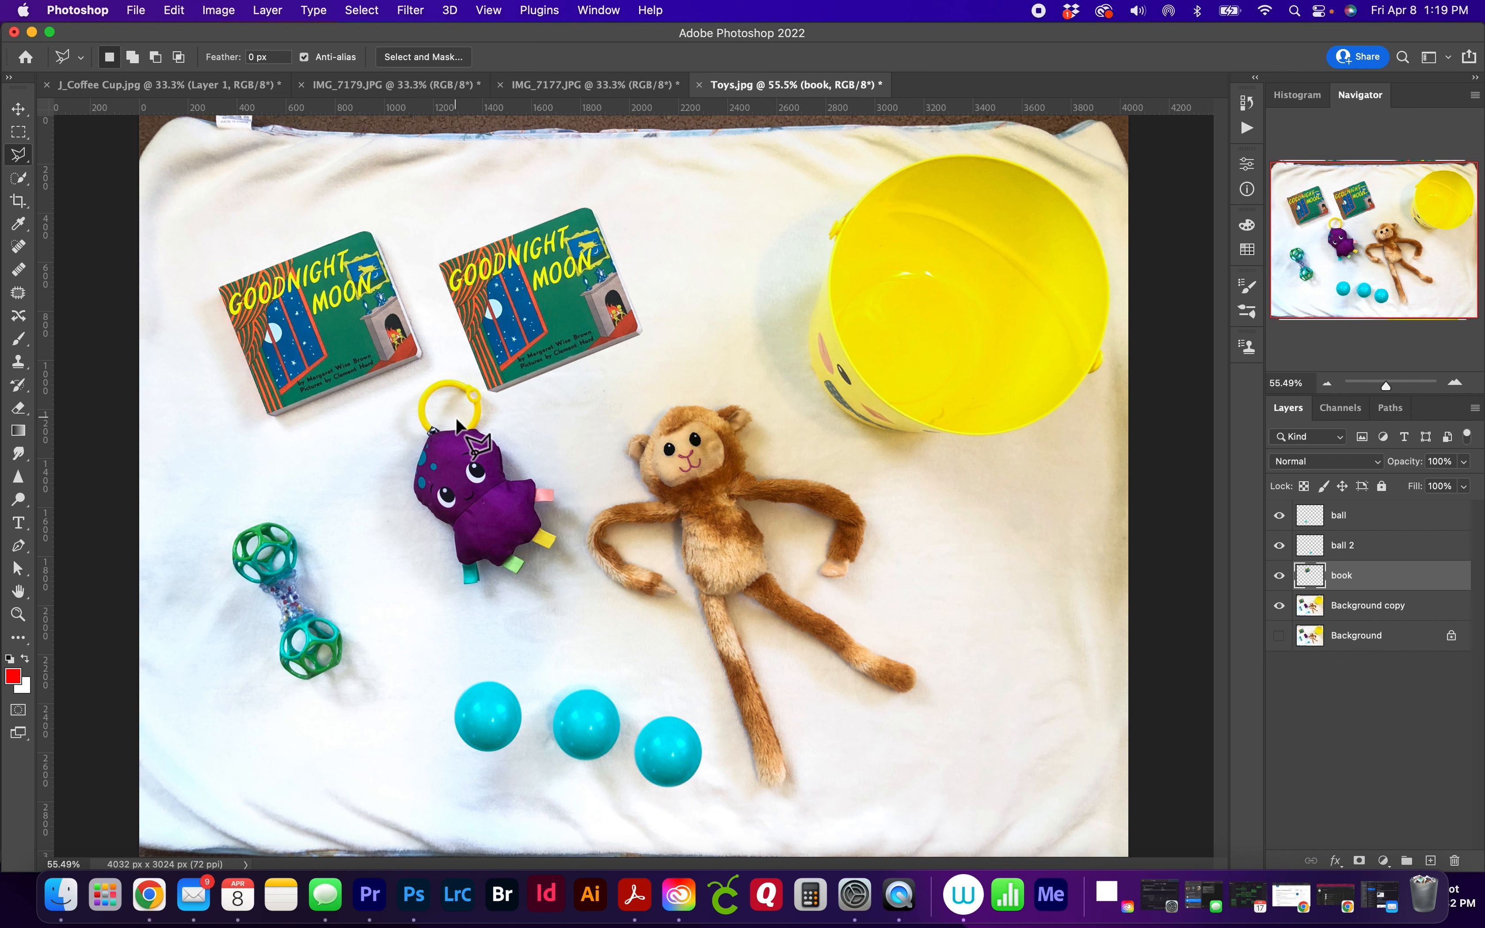
{"action": "left_click", "coordinate": [22, 158]}
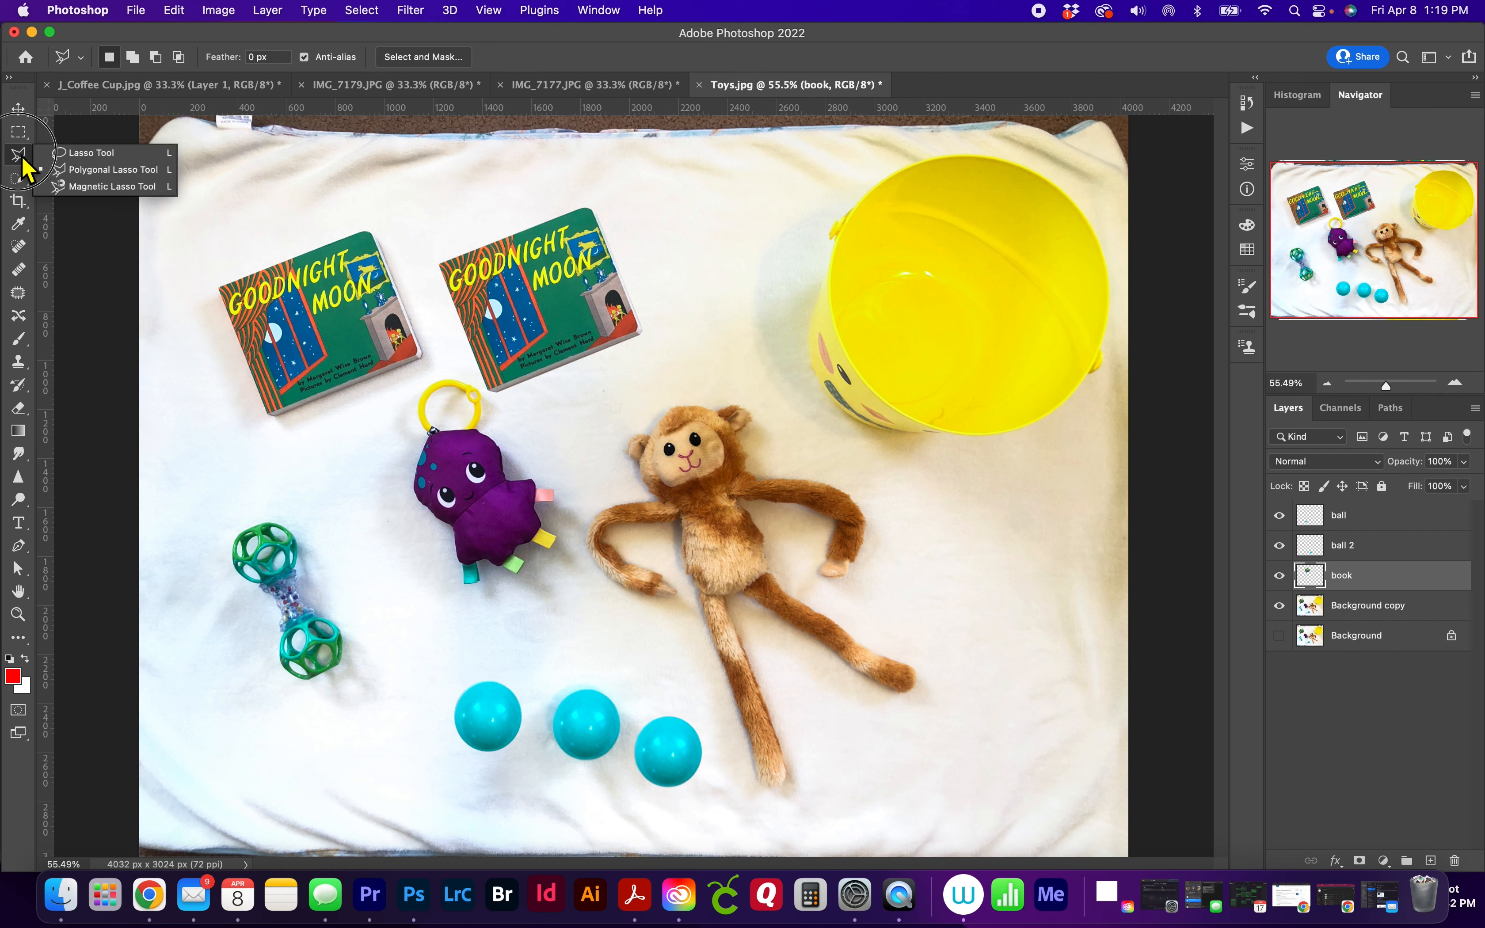
{"action": "left_click", "coordinate": [64, 186]}
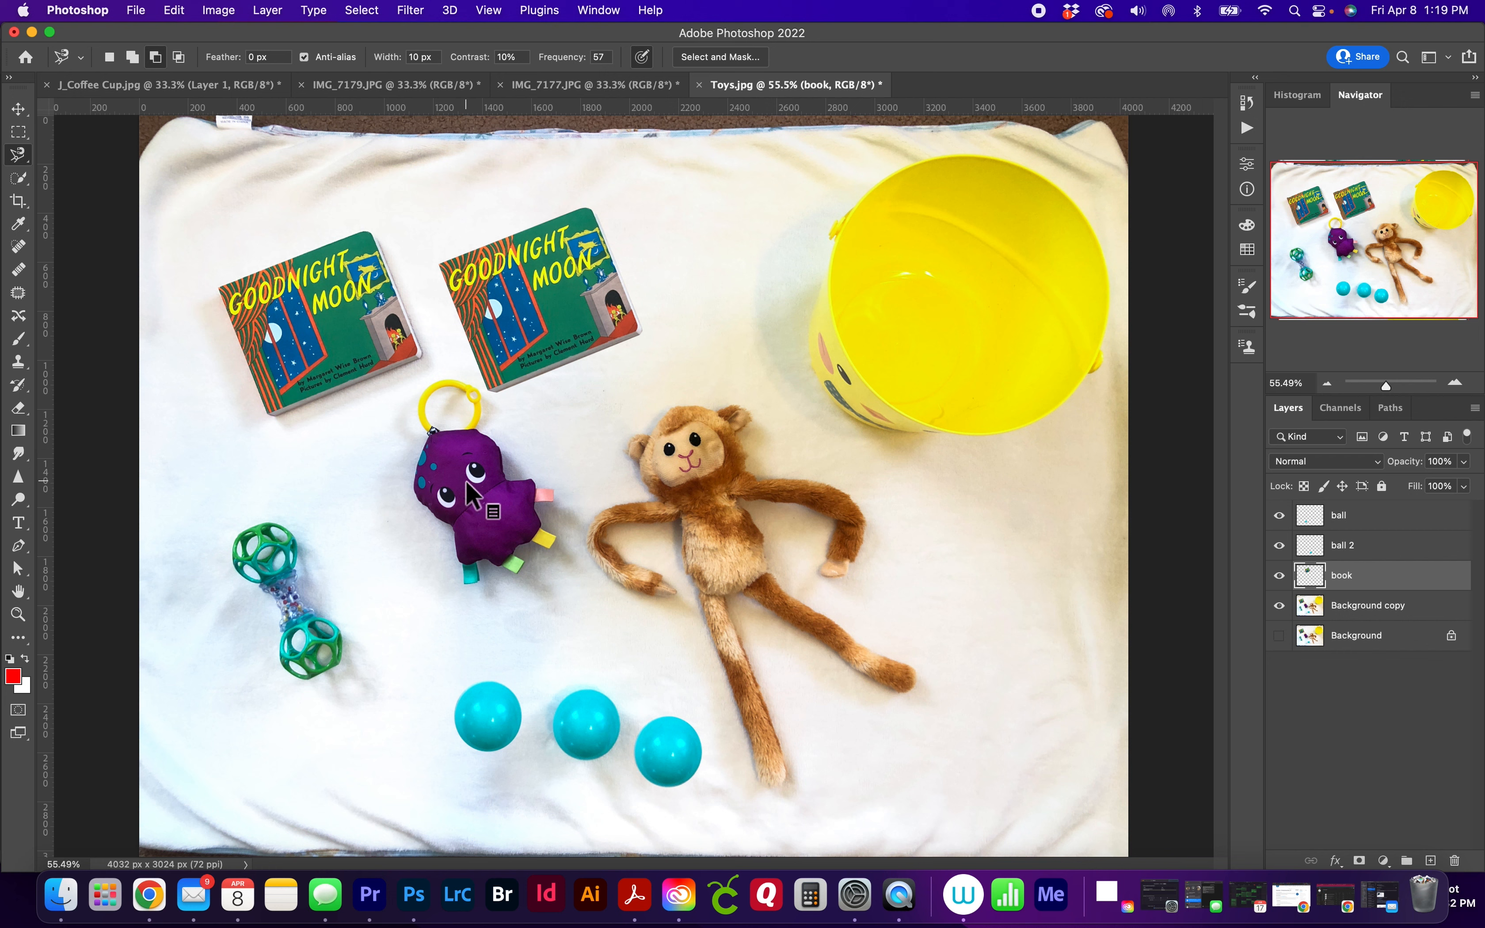
Start a new Magnetic Lasso selection at the top of the yellow ring, tracing down the ring and the purple toy's upper-left edge.
{"action": "key", "text": "super+1"}
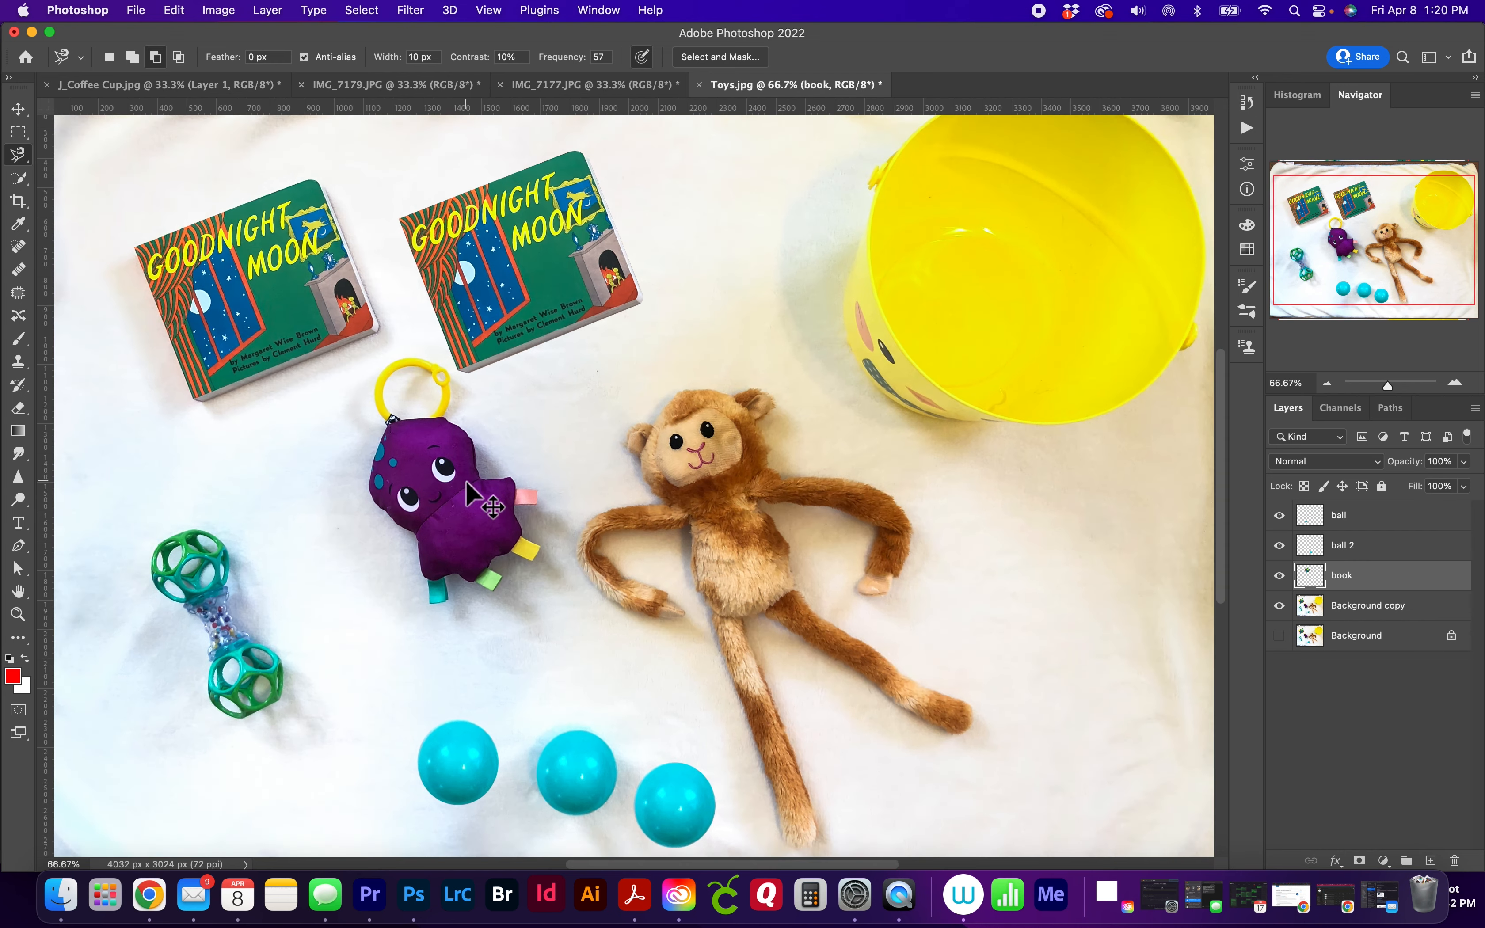
{"action": "key", "text": "super+equal"}
{"action": "left_click_drag", "start_coordinate": [414, 474], "coordinate": [801, 467]}
{"action": "left_click_drag", "start_coordinate": [815, 472], "coordinate": [838, 481]}
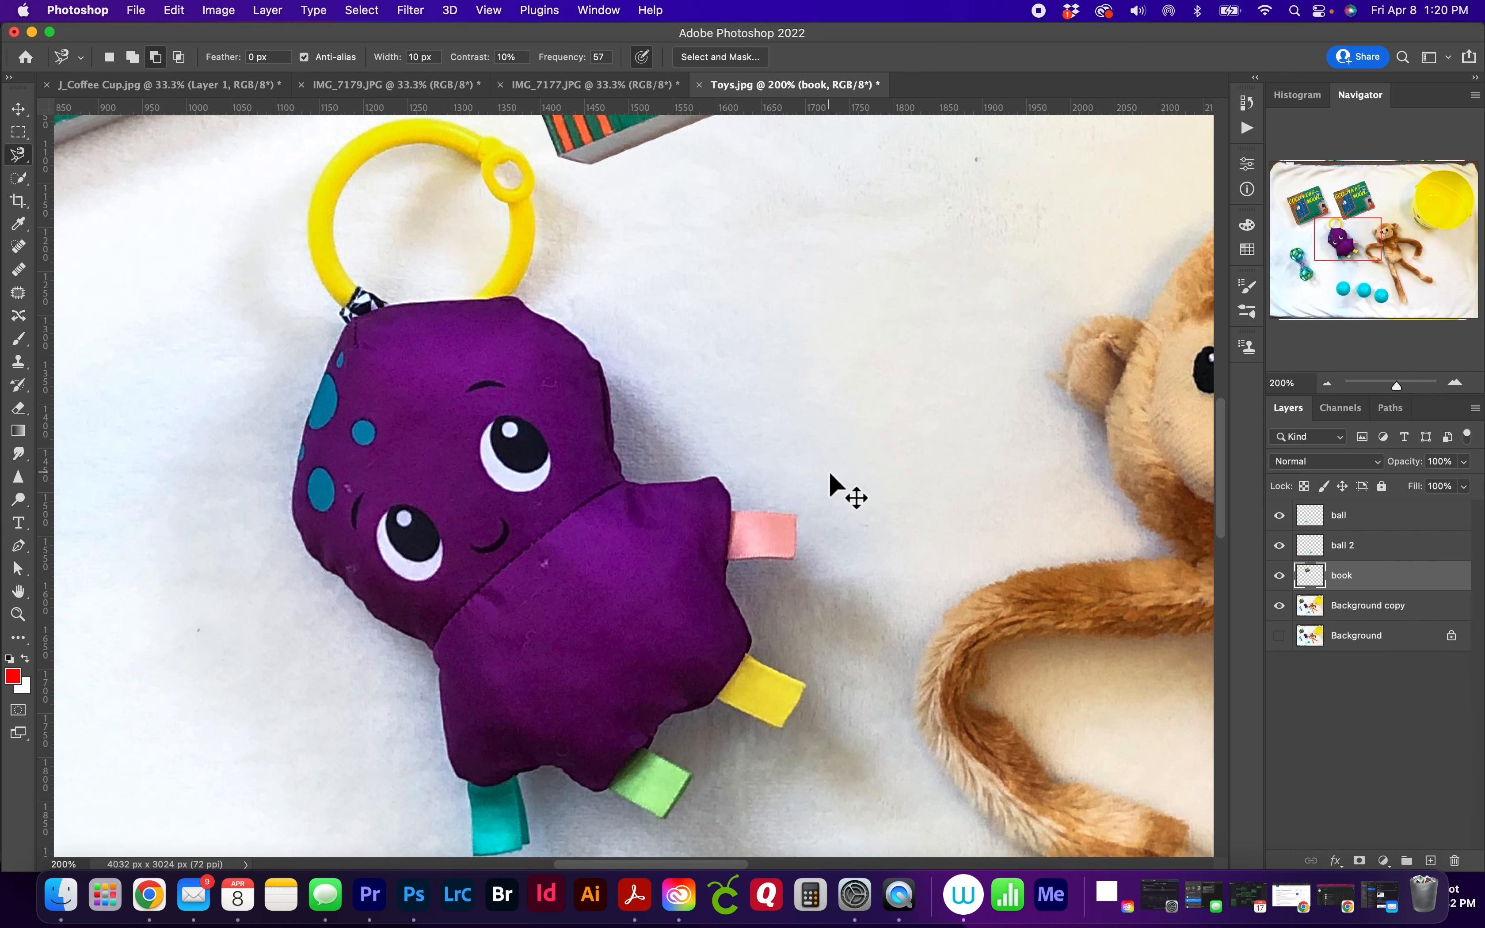
{"action": "key", "text": "super+minus"}
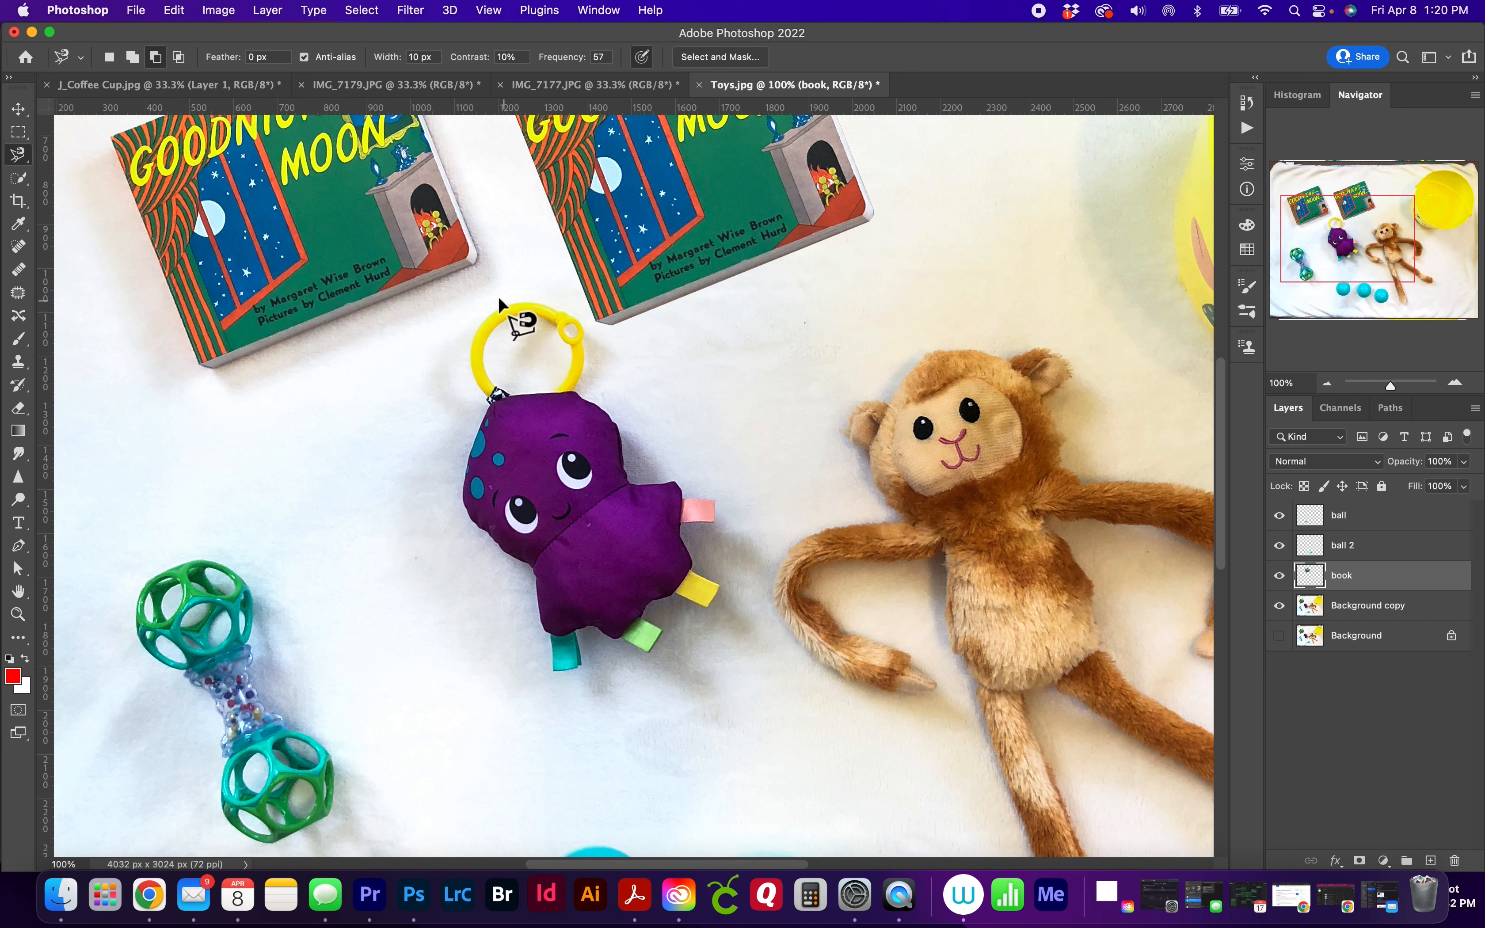
{"action": "left_click", "coordinate": [109, 57]}
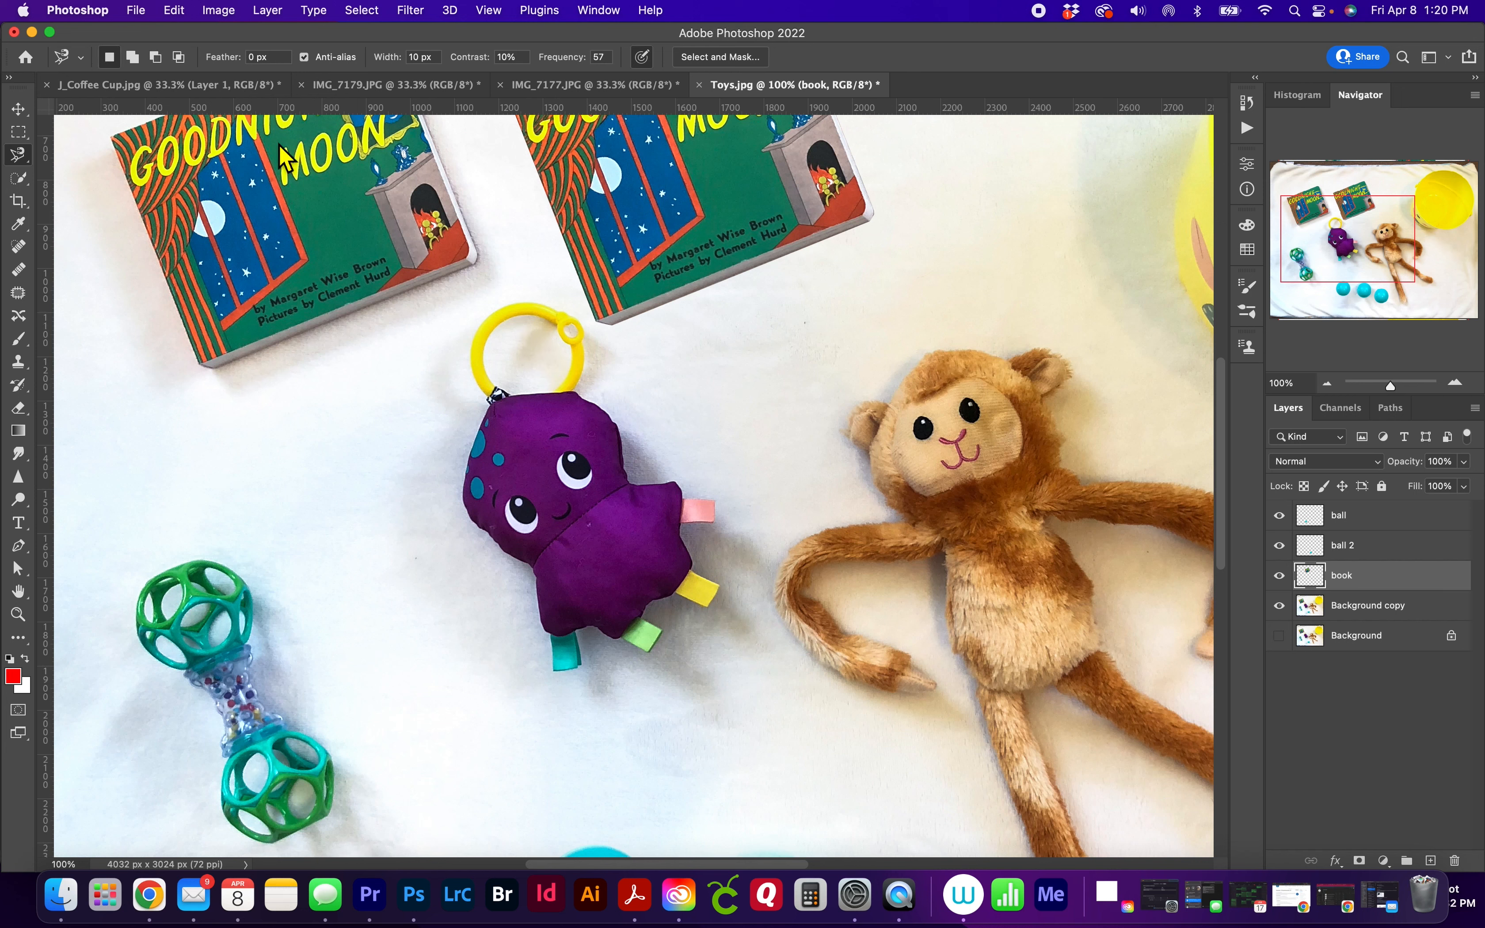
{"action": "left_click", "coordinate": [514, 304]}
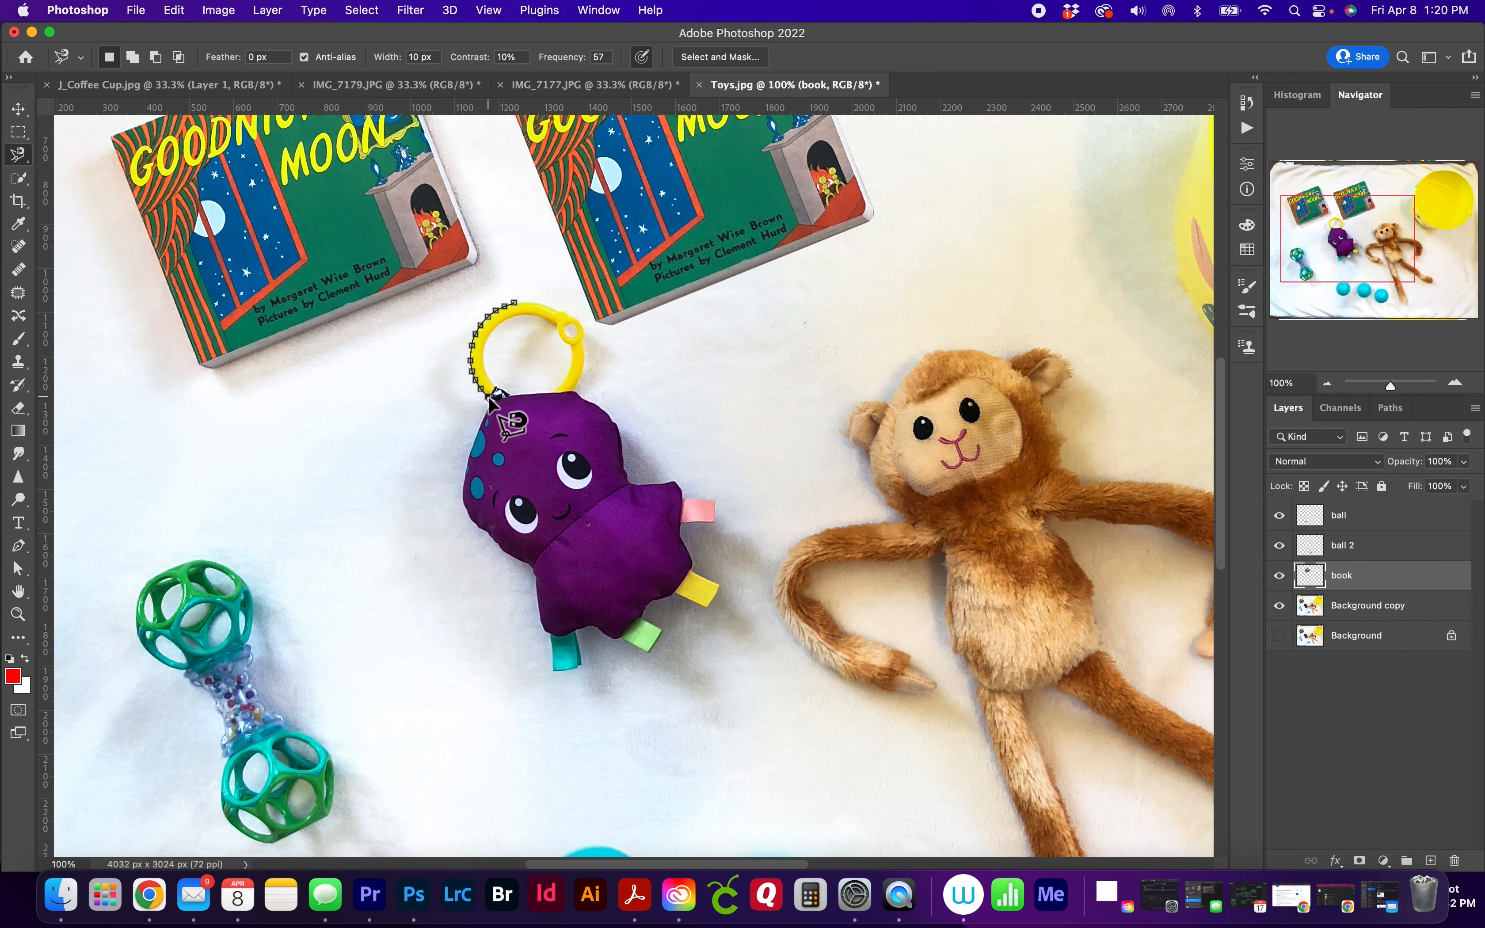
{"action": "scroll", "coordinate": [491, 402], "scroll_direction": "up", "scroll_amount": 2}
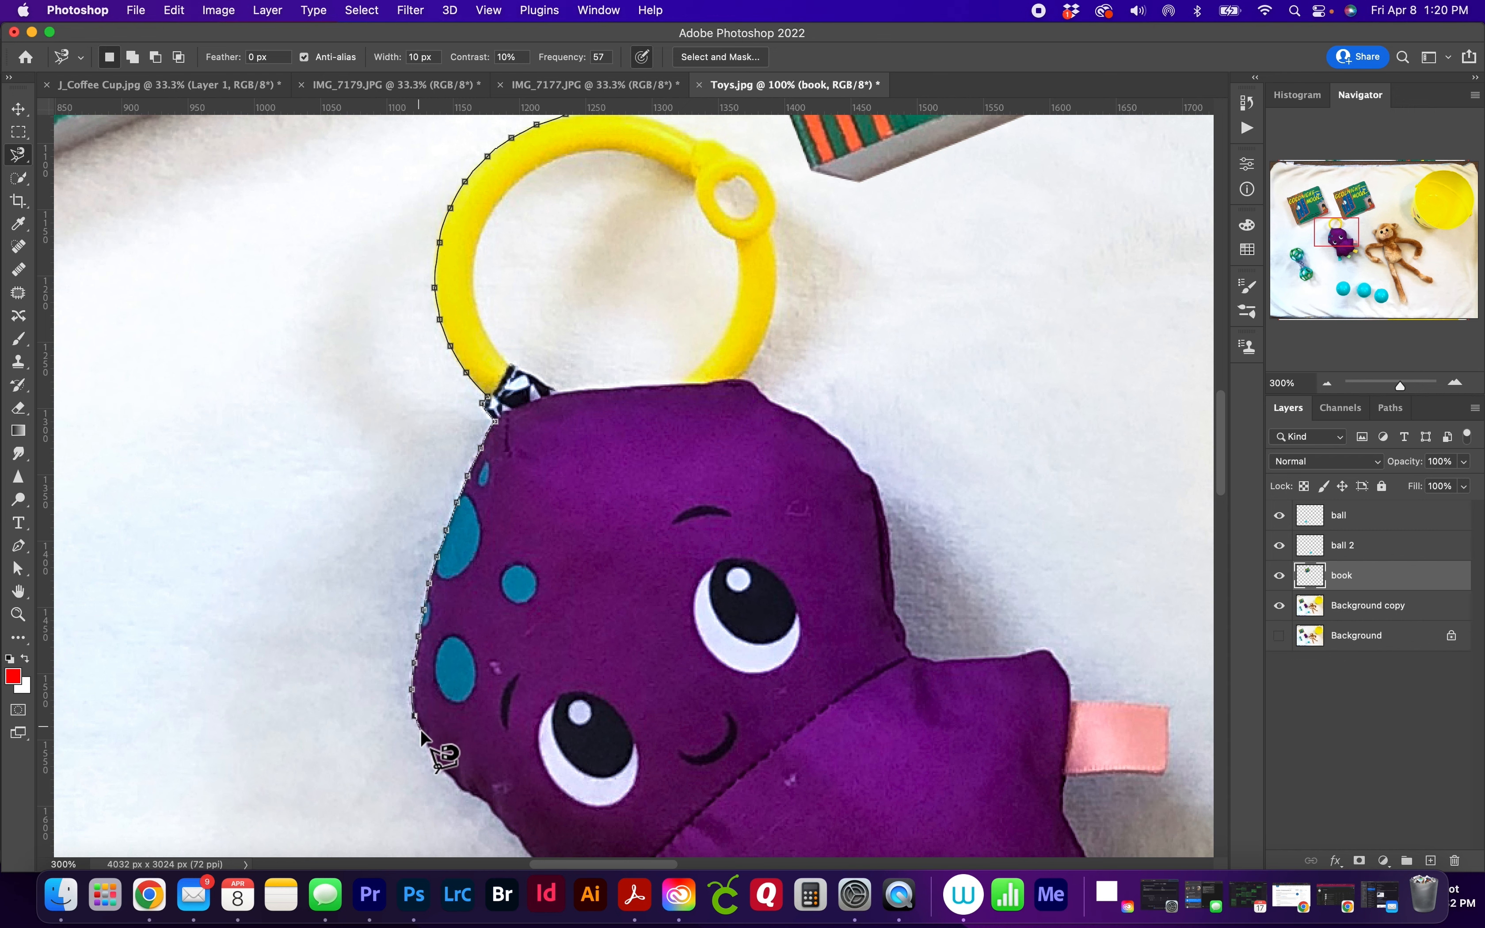
Continue the outline down the purple toy's left edge to the teal tag, removing the stray anchor points beside the body.
{"action": "mouse_move", "coordinate": [438, 734]}
{"action": "left_mouse_down"}
{"action": "mouse_move", "coordinate": [423, 497]}
{"action": "mouse_move", "coordinate": [374, 193]}
{"action": "mouse_move", "coordinate": [374, 238]}
{"action": "left_mouse_up"}
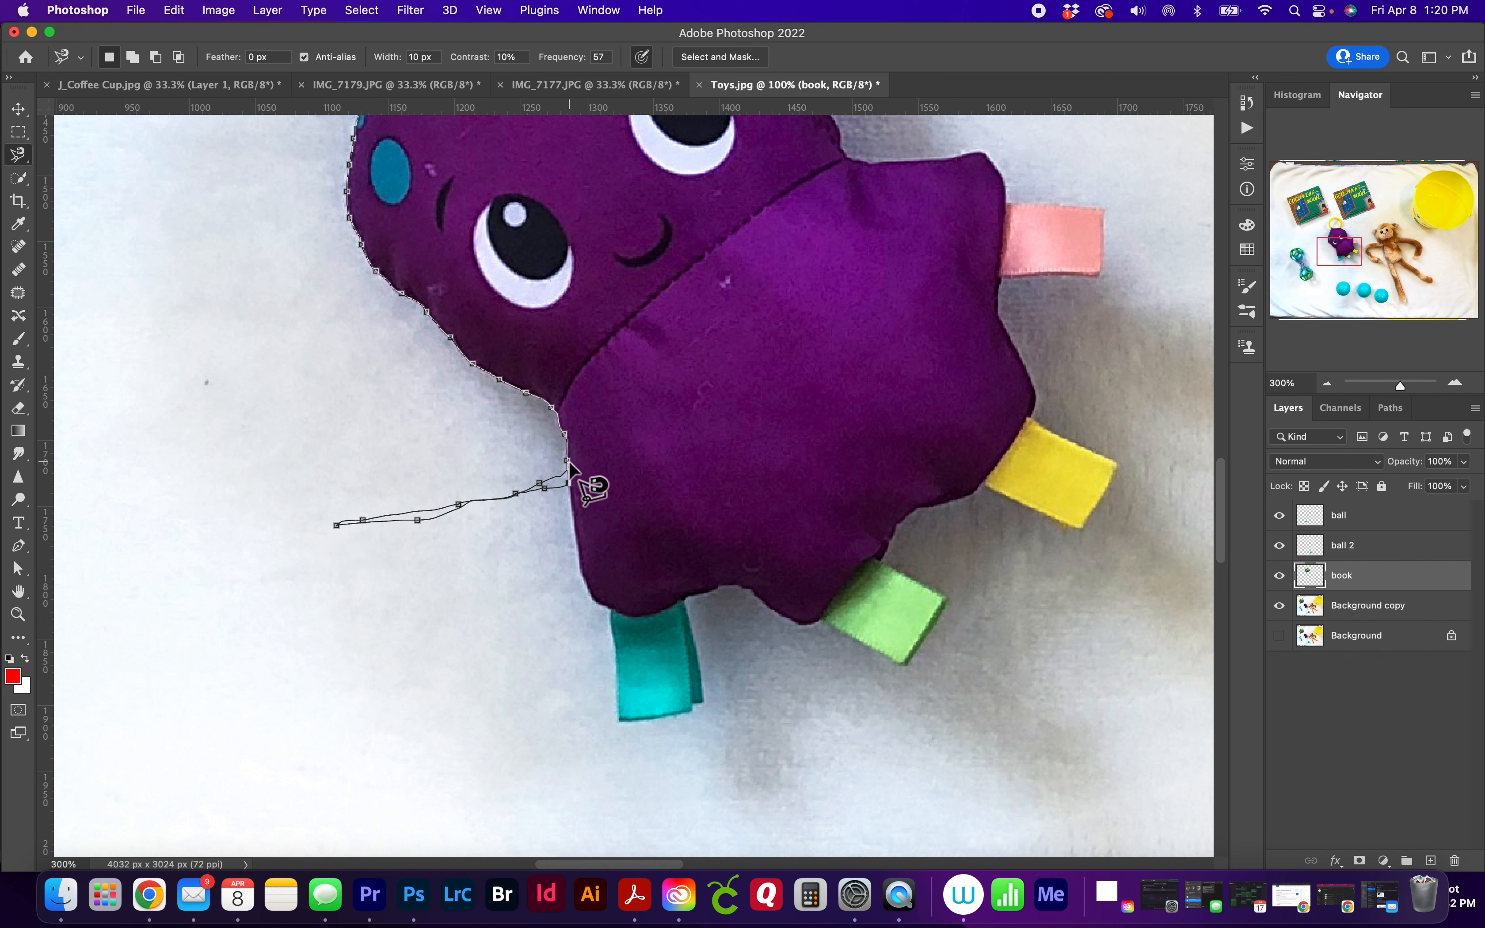
{"action": "key", "text": "BackSpace"}
{"action": "key", "text": "BackSpace"}
{"action": "key", "text": "BackSpace"}
{"action": "key", "text": "BackSpace"}
{"action": "key", "text": "BackSpace"}
{"action": "key", "text": "BackSpace"}
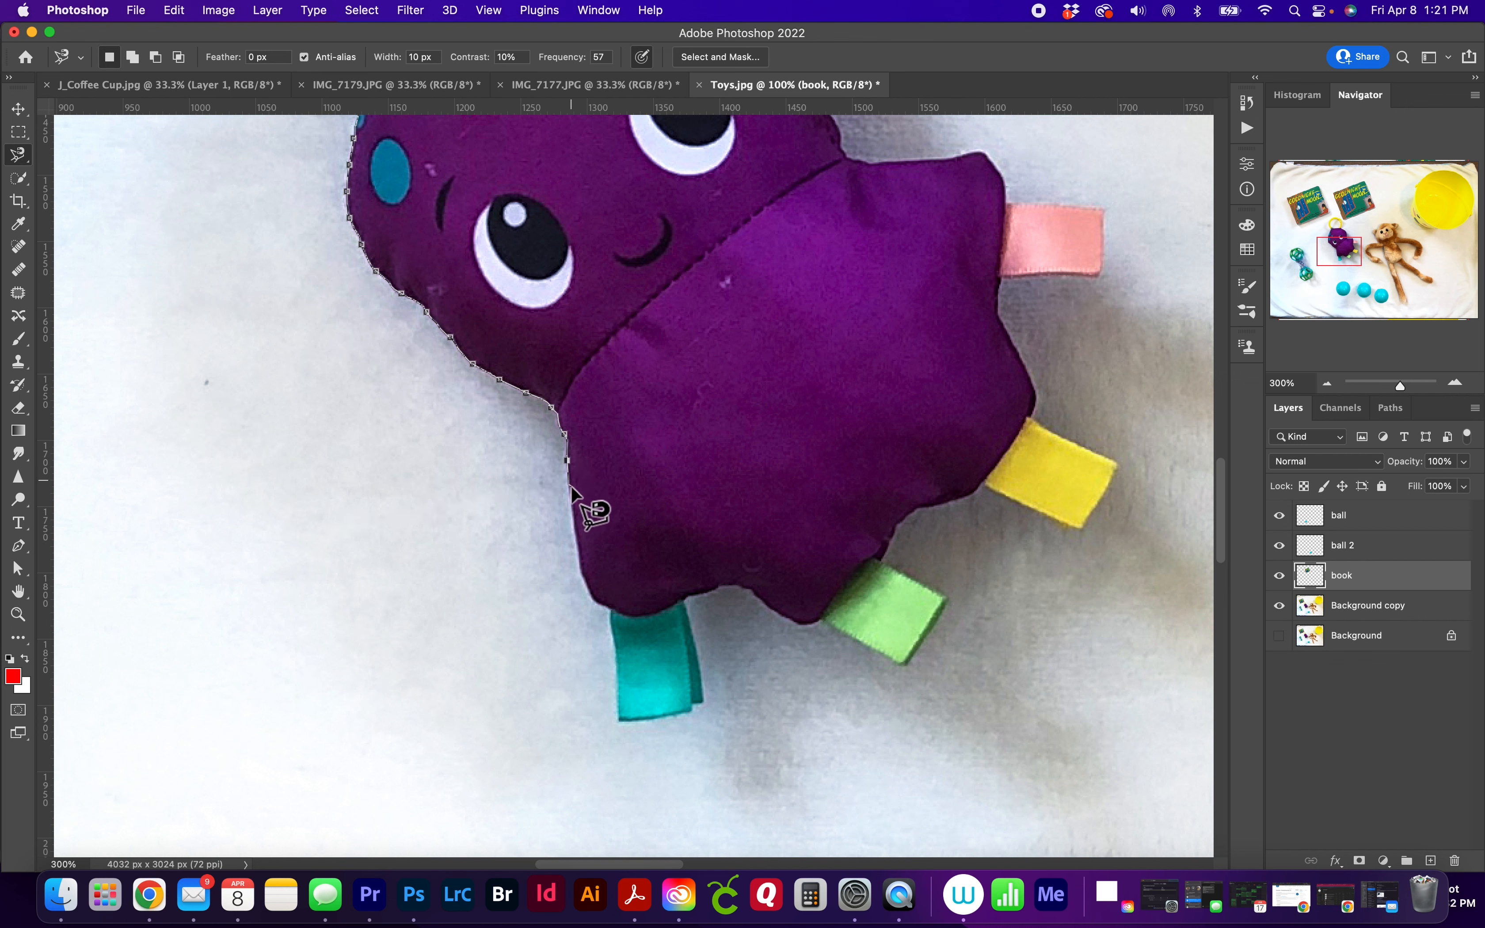
{"action": "left_click", "coordinate": [611, 610]}
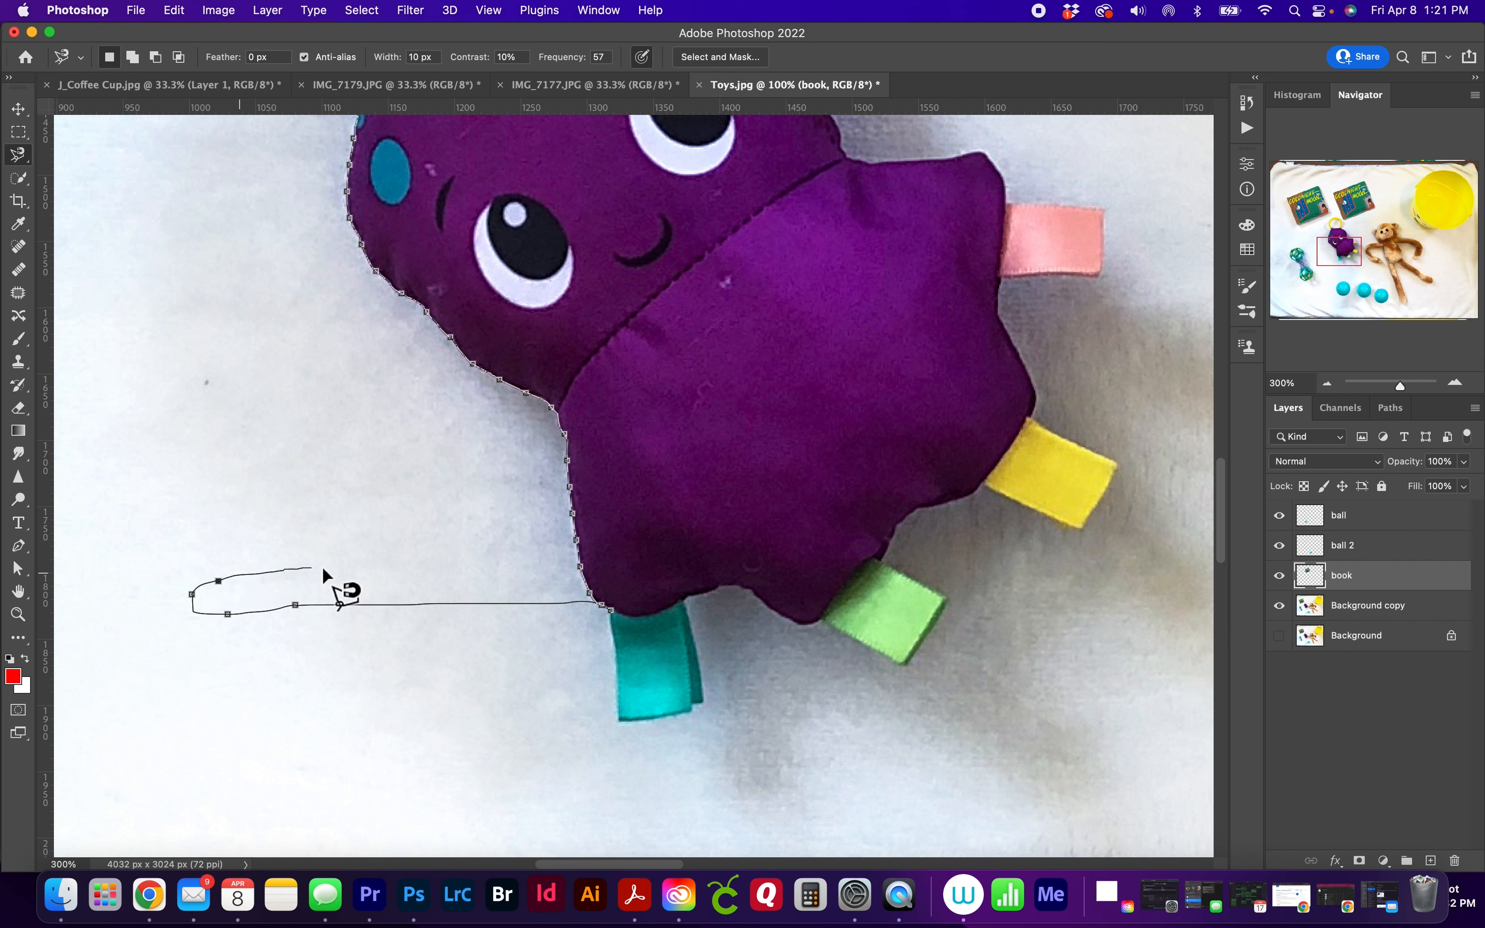
Remove the stray anchor points on the blanket and trace around the teal tag back to the toy's body.
{"action": "key", "text": "BackSpace"}
{"action": "key", "text": "BackSpace"}
{"action": "key", "text": "BackSpace"}
{"action": "key", "text": "BackSpace"}
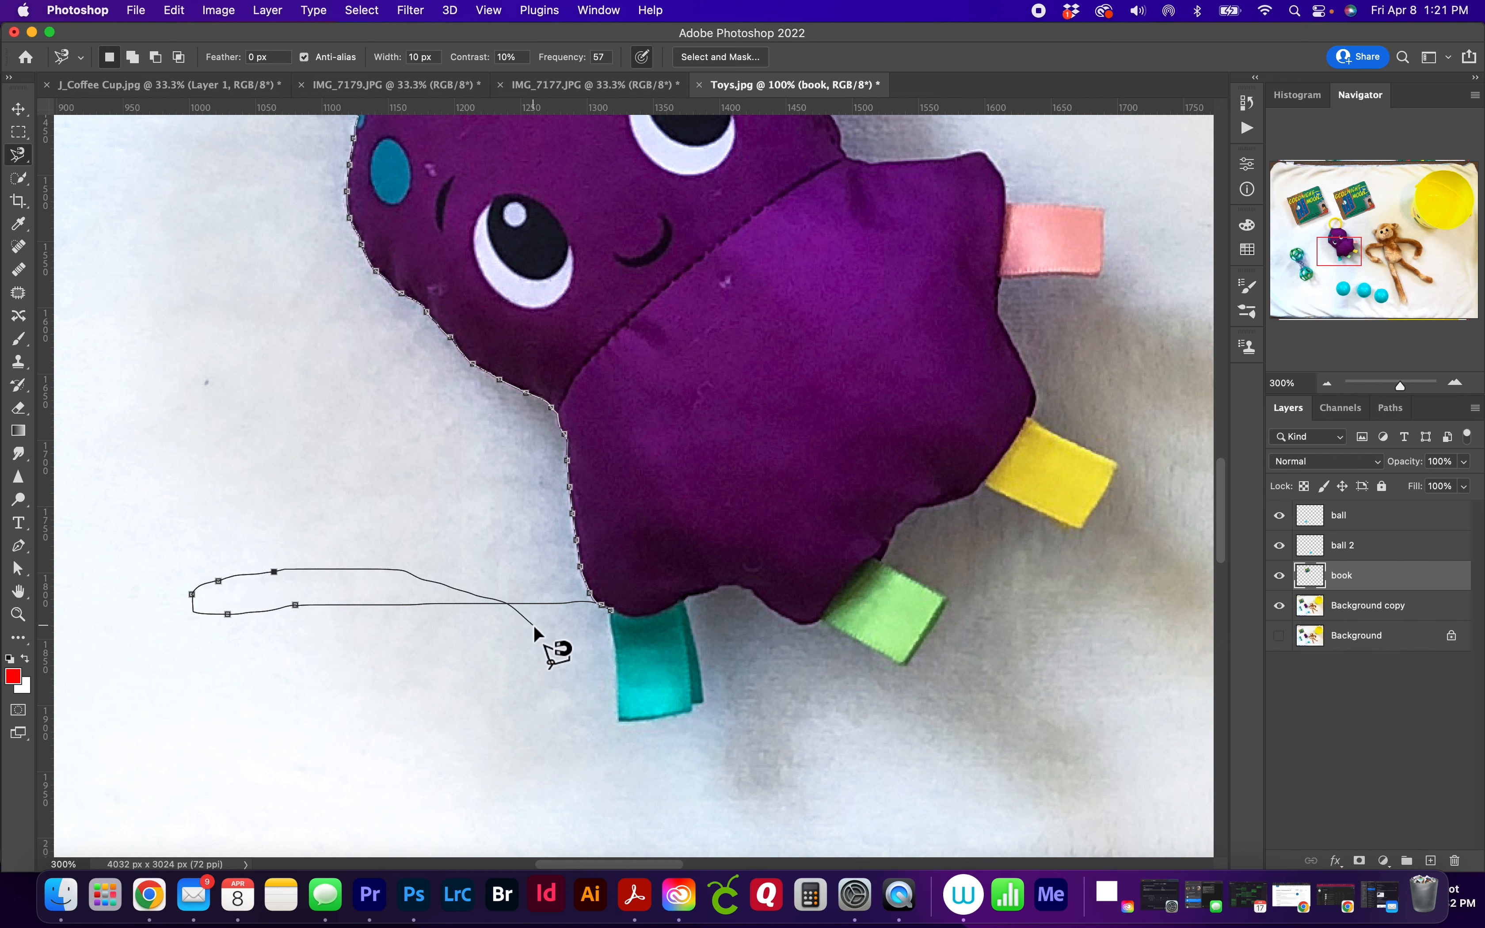
{"action": "key", "text": "BackSpace"}
{"action": "key", "text": "BackSpace"}
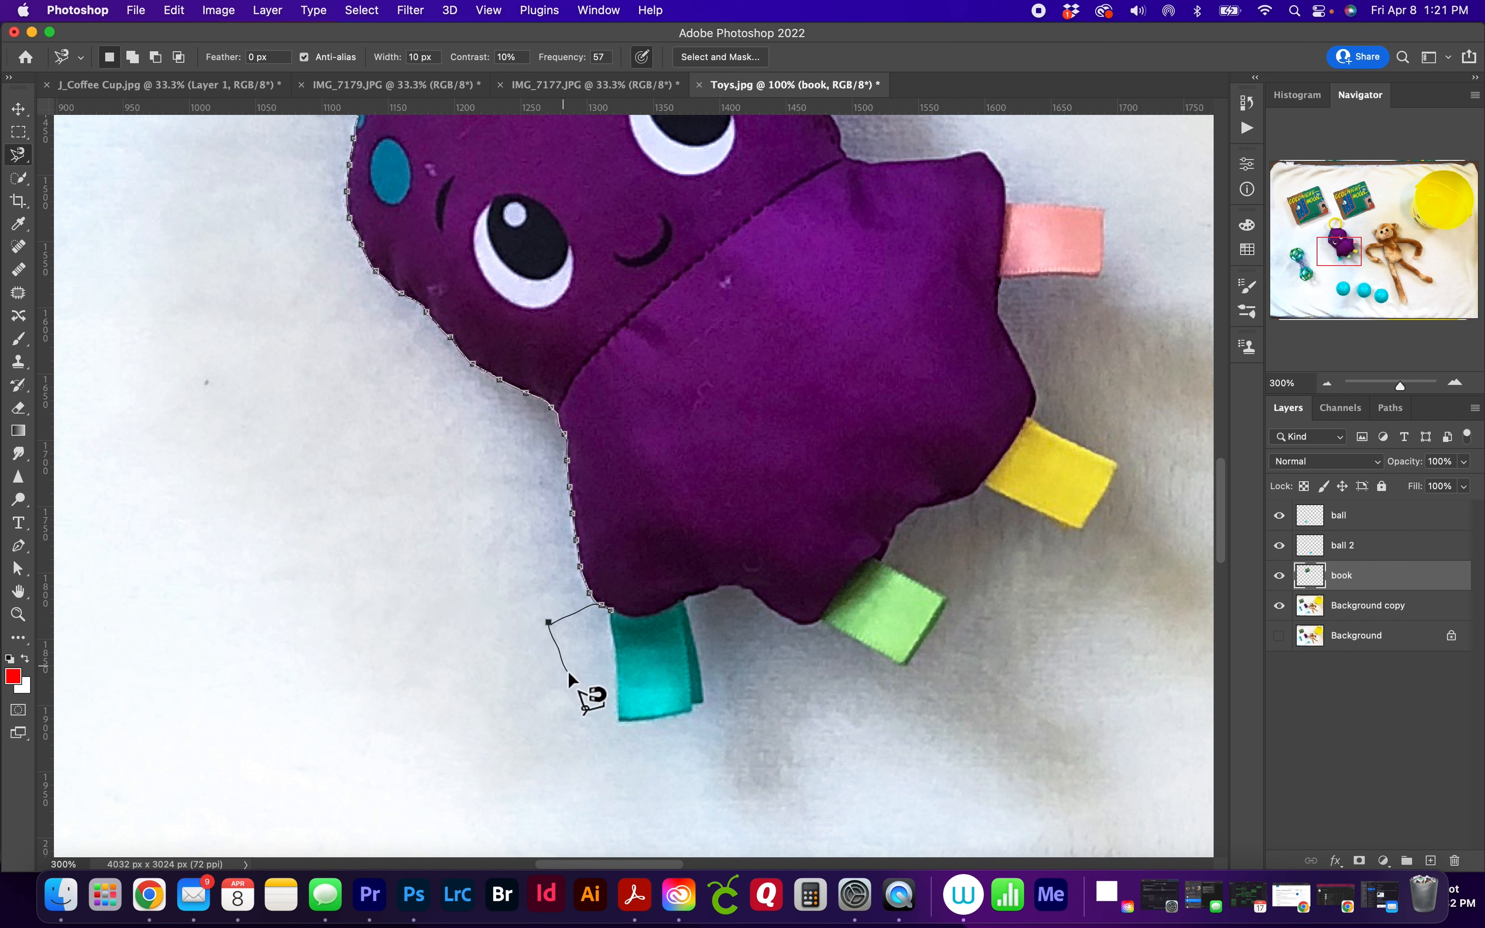
{"action": "key", "text": "BackSpace"}
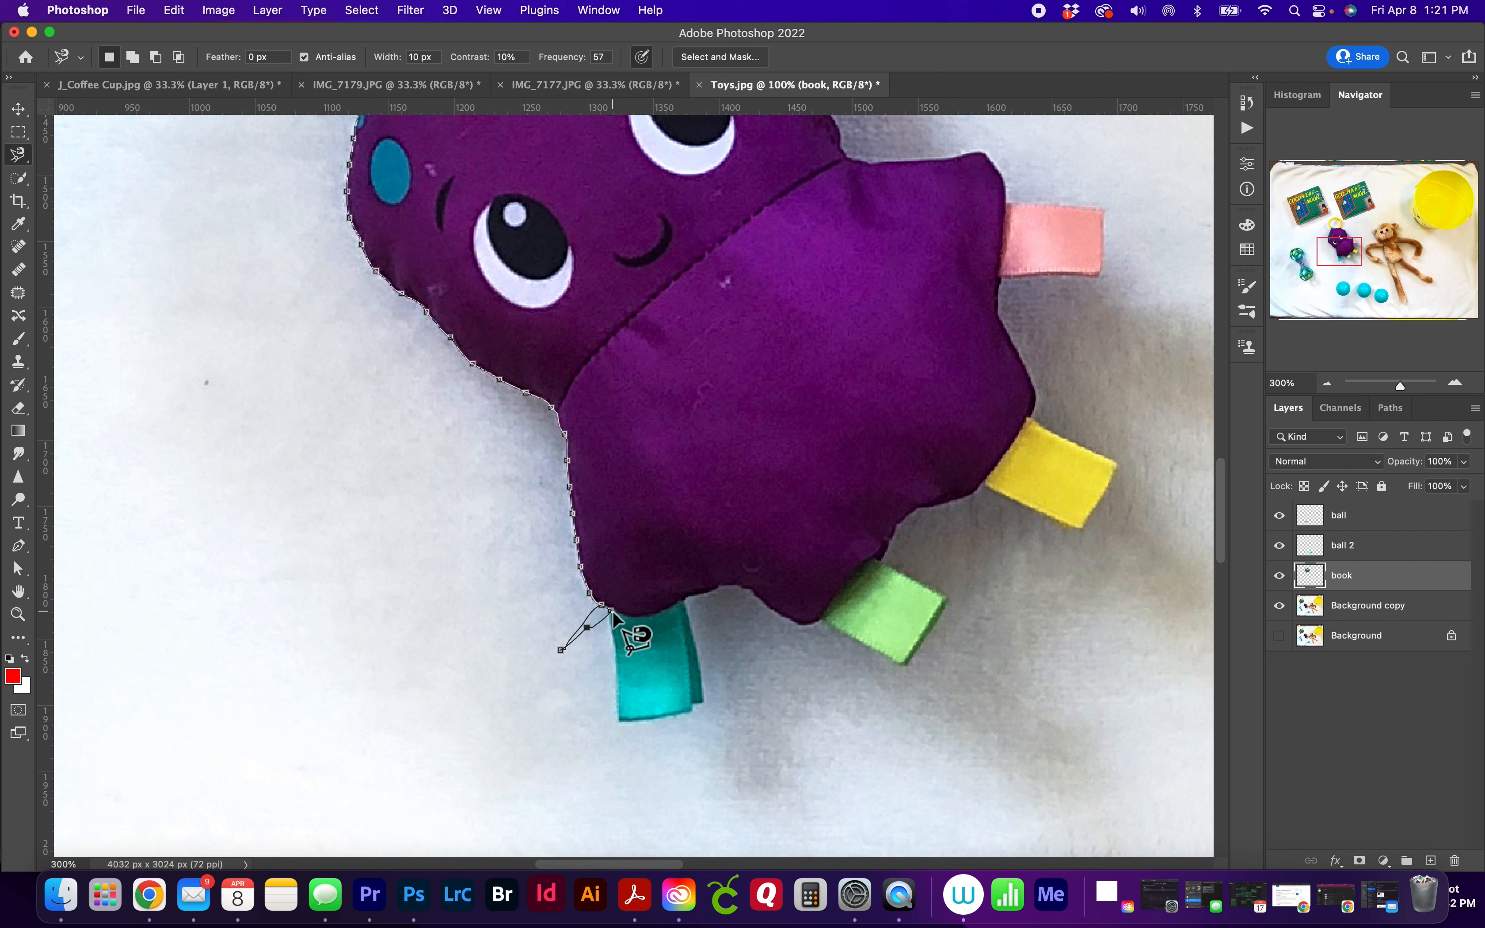
{"action": "key", "text": "BackSpace"}
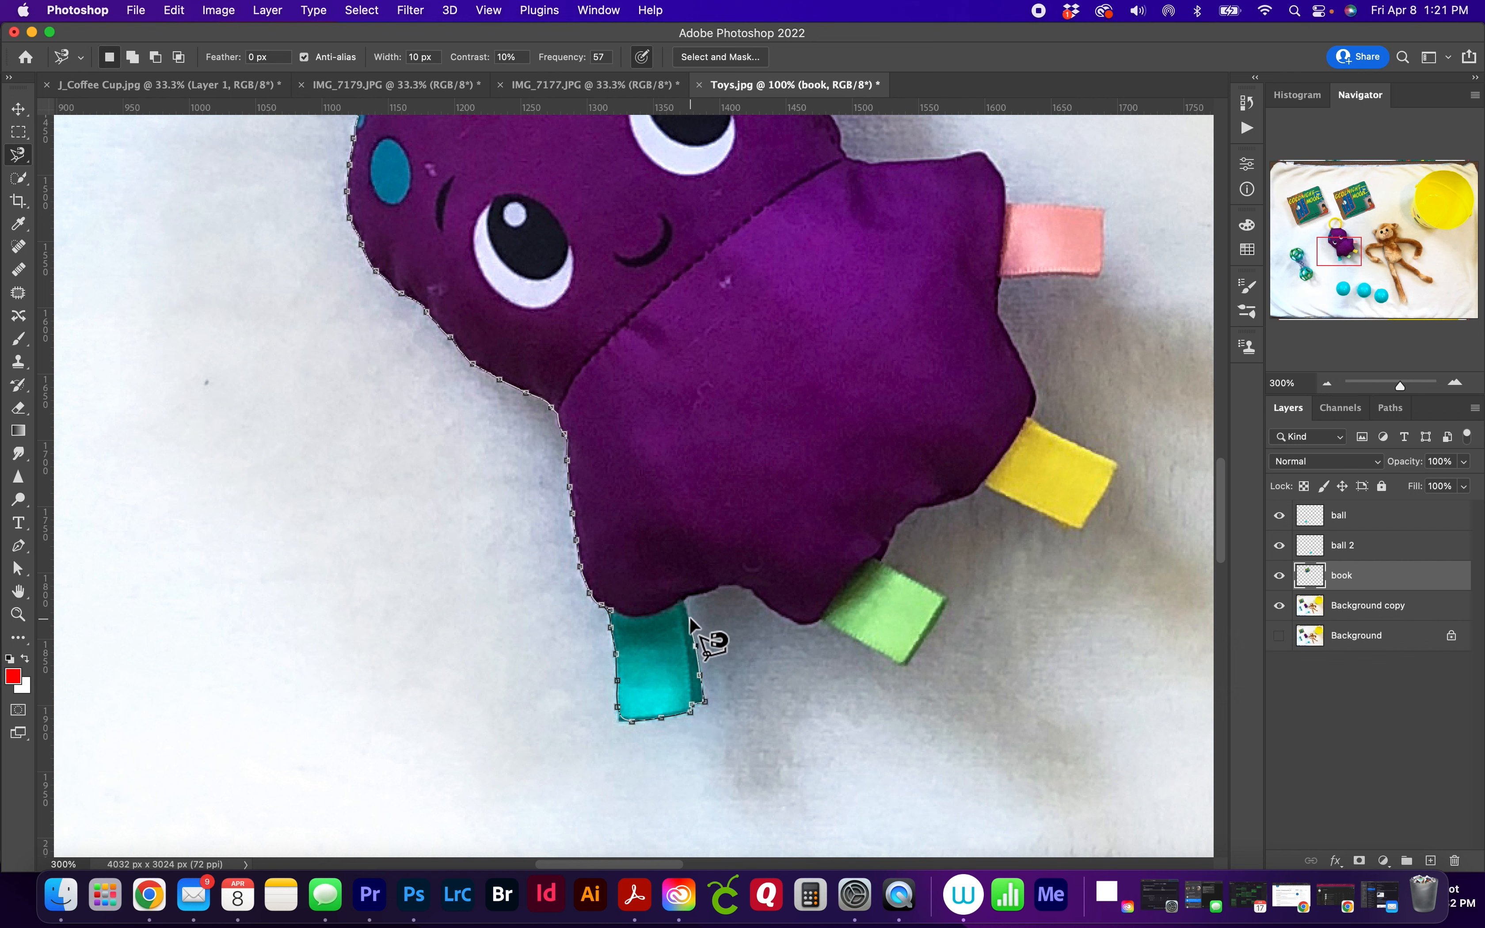
{"action": "left_click", "coordinate": [693, 596]}
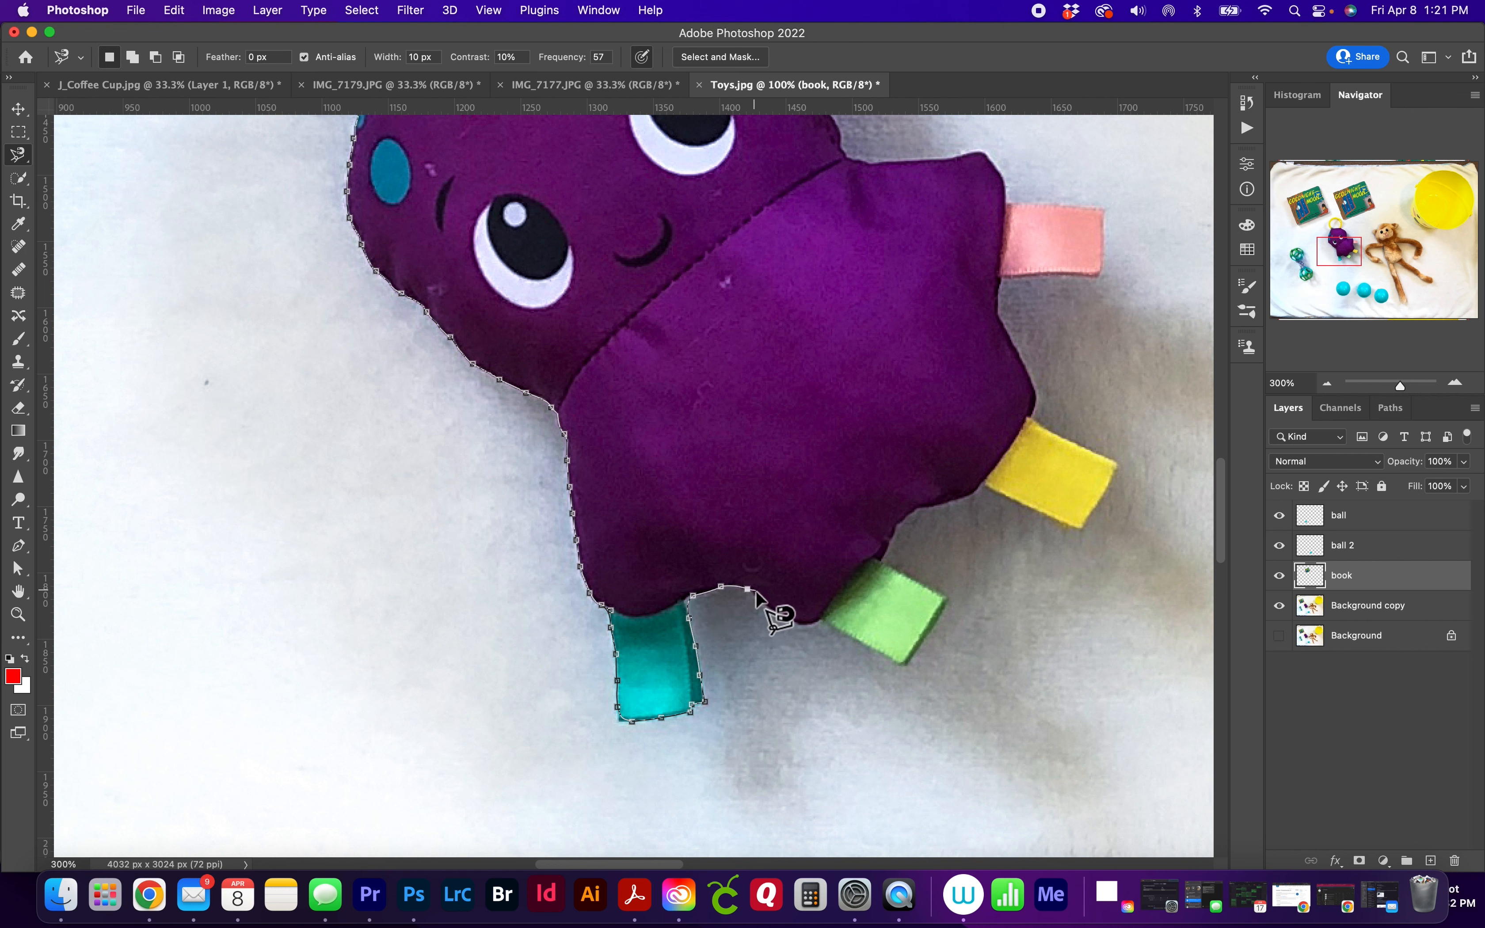
Trace the toy's bottom edge and around the green tag, removing misplaced anchor points along the way.
{"action": "left_click", "coordinate": [800, 624]}
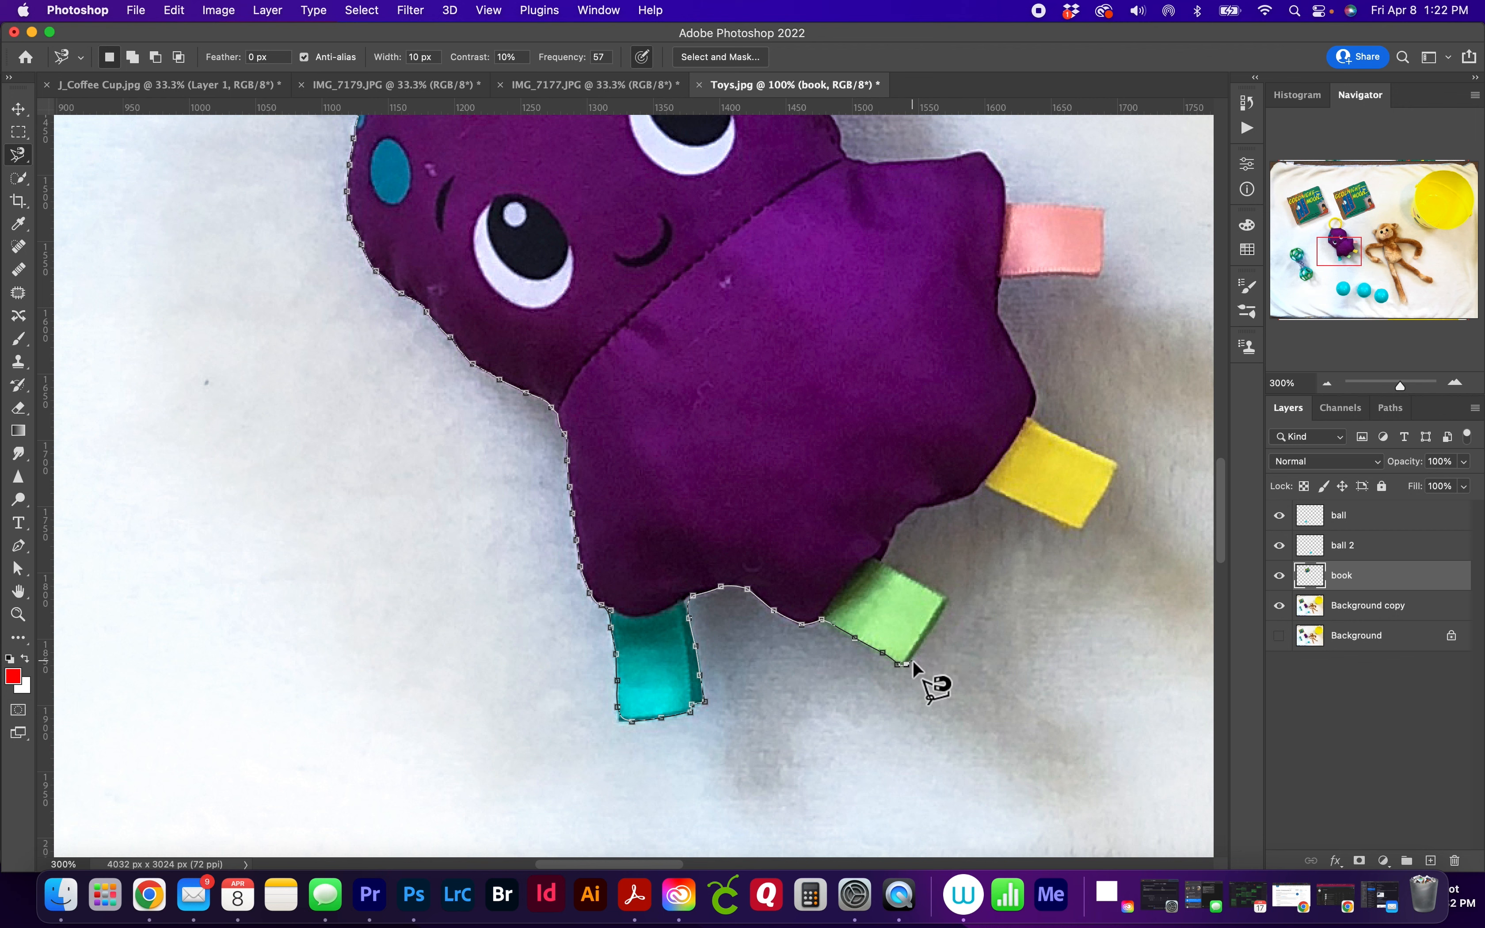
{"action": "key", "text": "BackSpace"}
{"action": "key", "text": "BackSpace"}
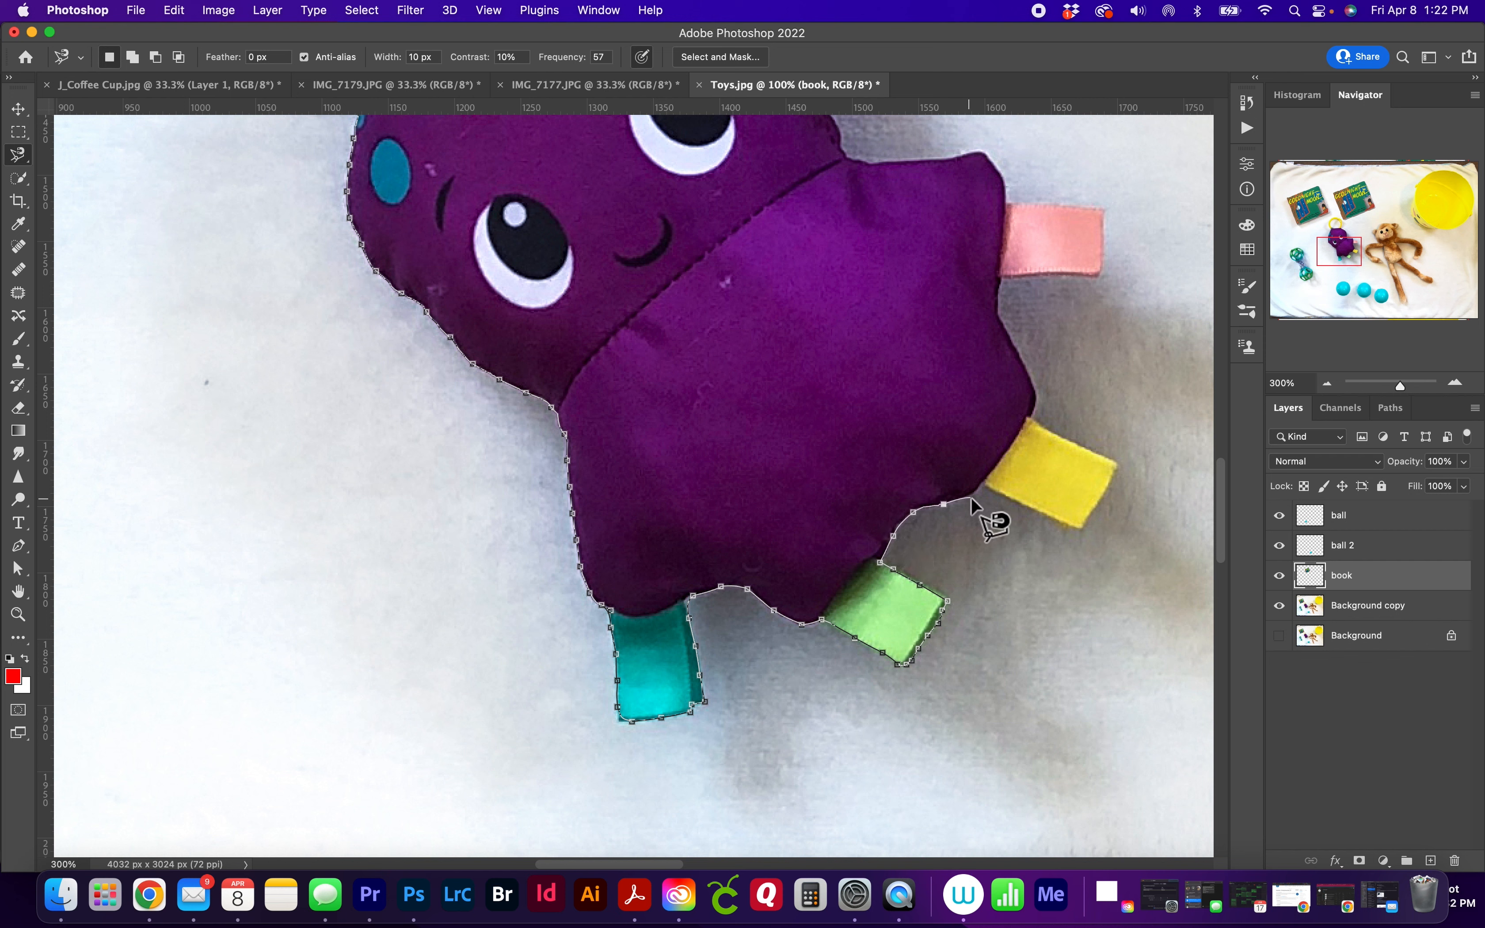
Trace around the yellow tag, anchoring the outline at each of its corners and back at the body.
{"action": "left_click", "coordinate": [983, 485]}
{"action": "left_click", "coordinate": [1078, 535]}
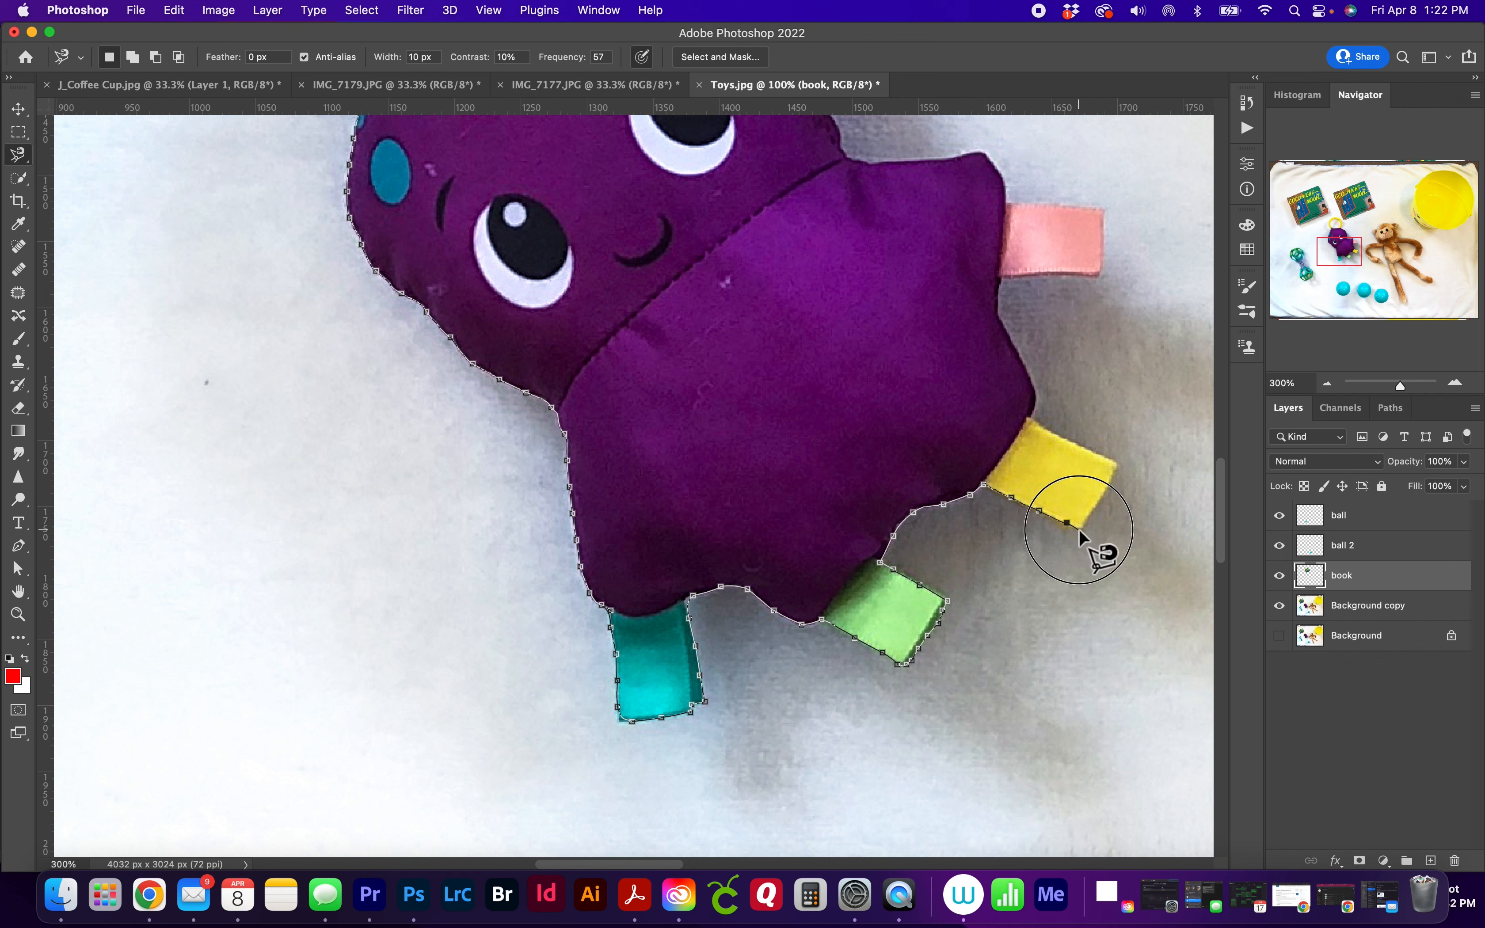
{"action": "left_click", "coordinate": [1117, 469]}
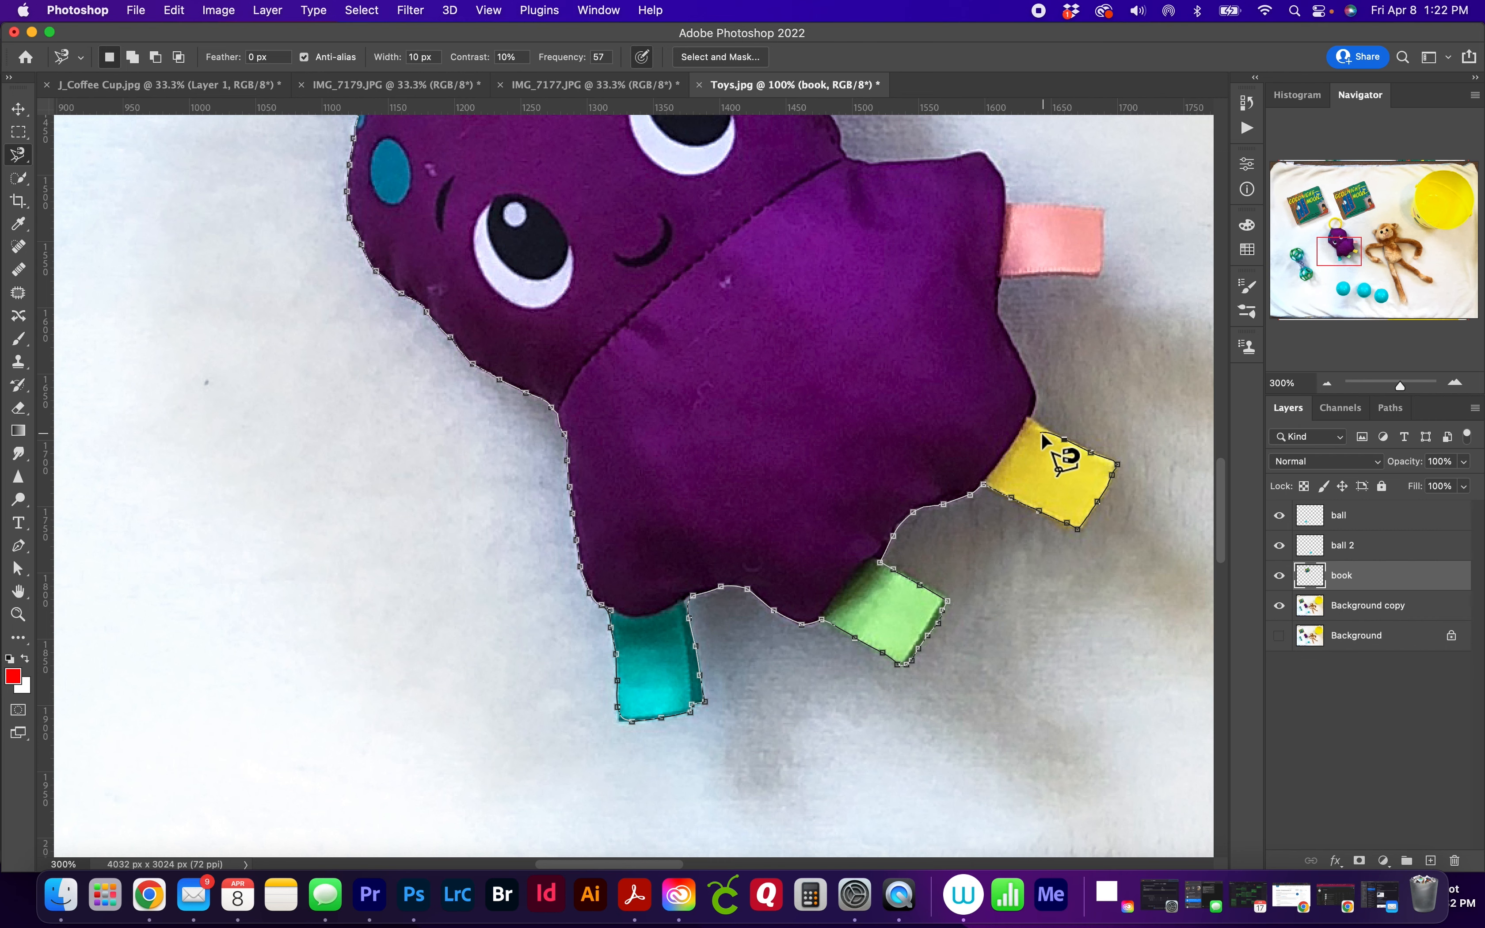
{"action": "left_click", "coordinate": [1029, 420]}
Continue the outline up the body to the pink tag and trace around the tag, removing misplaced anchor points at its lower edge.
{"action": "key", "text": "space"}
{"action": "mouse_move", "coordinate": [1011, 448]}
{"action": "left_mouse_down"}
{"action": "mouse_move", "coordinate": [887, 672]}
{"action": "mouse_move", "coordinate": [895, 718]}
{"action": "left_mouse_up"}
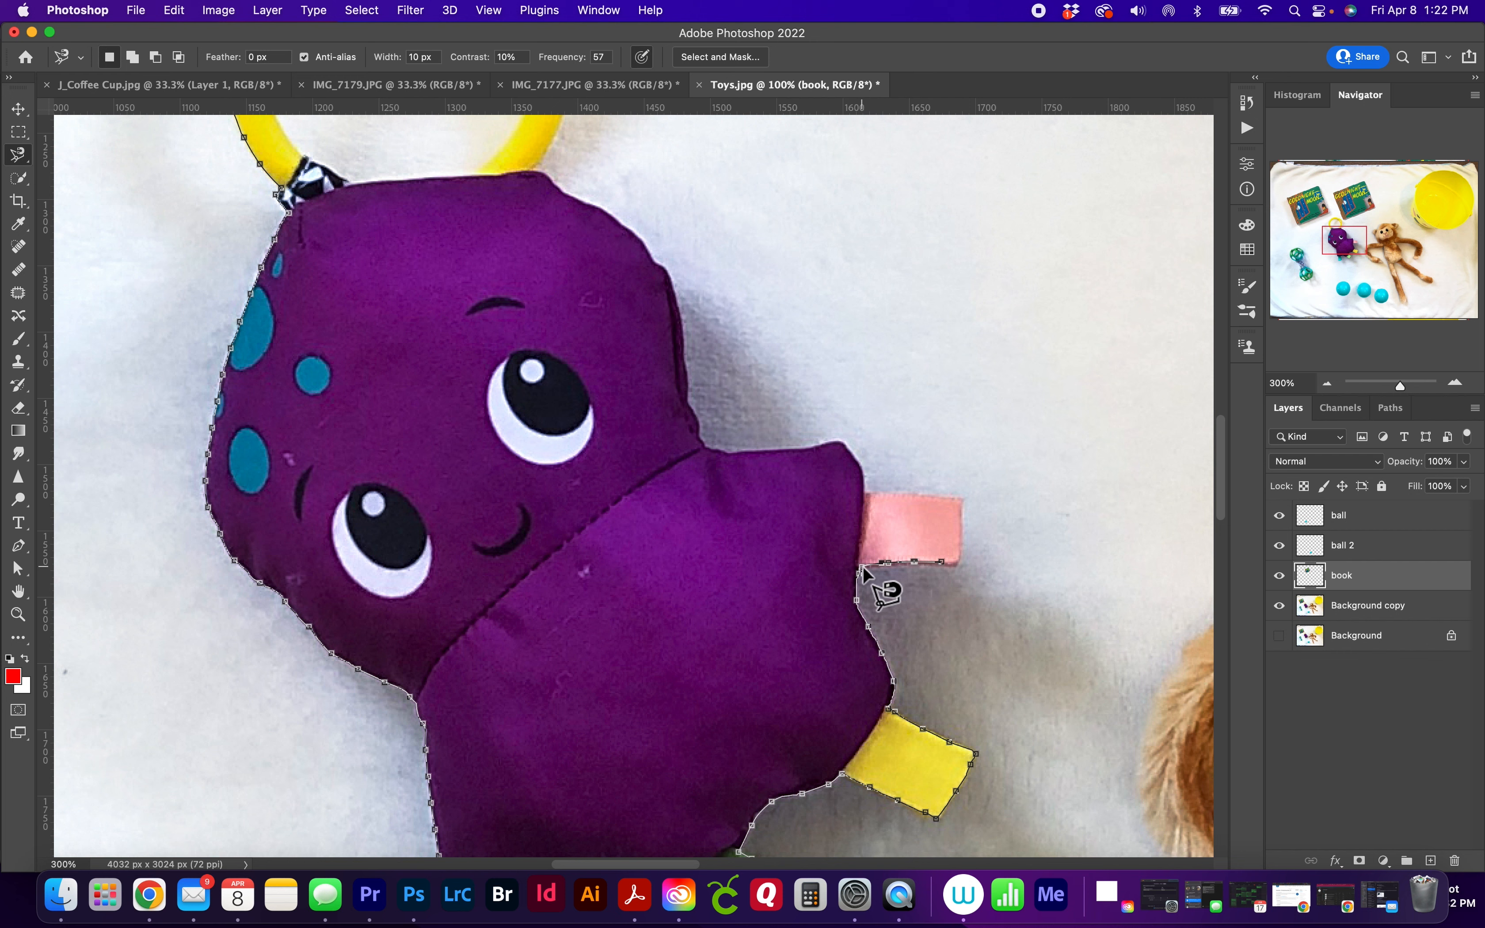
{"action": "key", "text": "BackSpace"}
{"action": "key", "text": "BackSpace"}
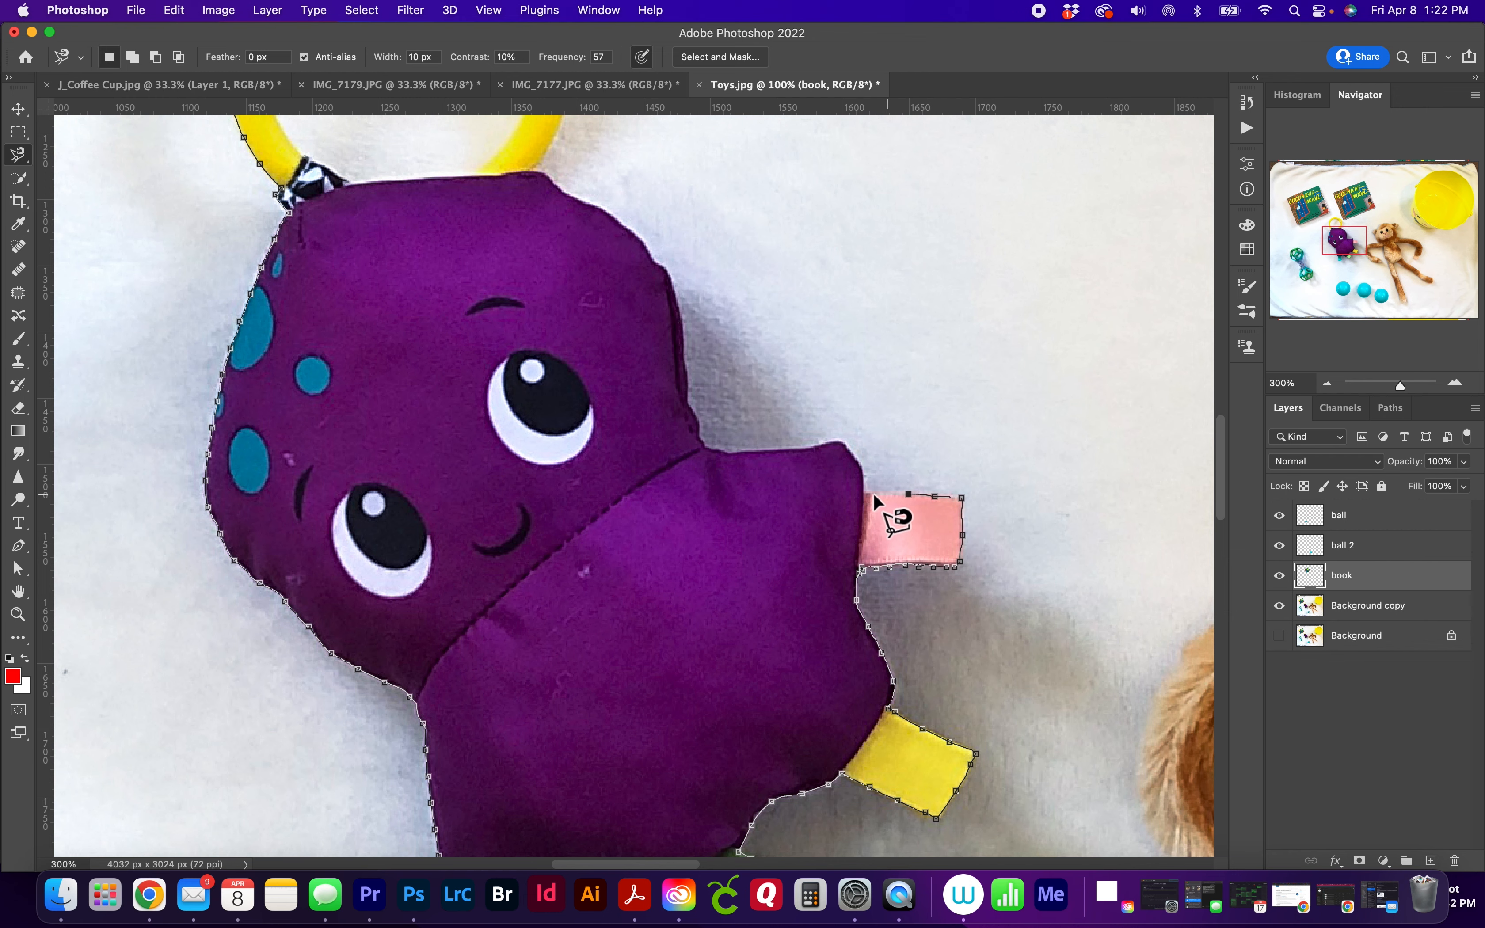
Continue the outline from the pink tag up the side of the toy's head, anchoring it at the base of the yellow ring.
{"action": "scroll", "coordinate": [863, 492], "scroll_direction": "up", "scroll_amount": 2}
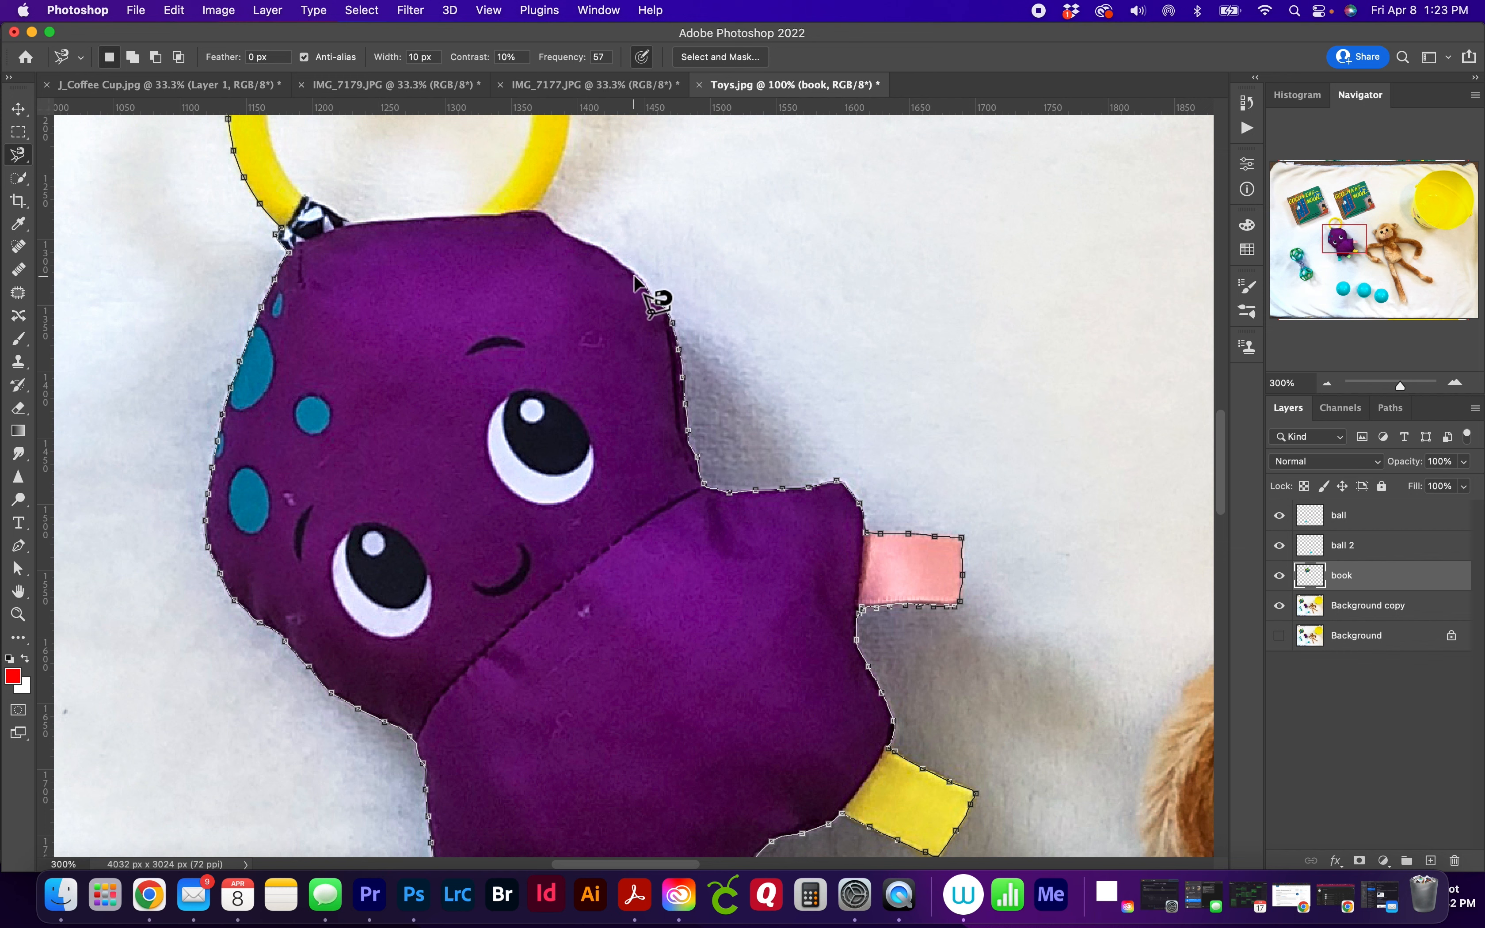
{"action": "key", "text": "space"}
{"action": "left_click_drag", "start_coordinate": [630, 266], "coordinate": [761, 778]}
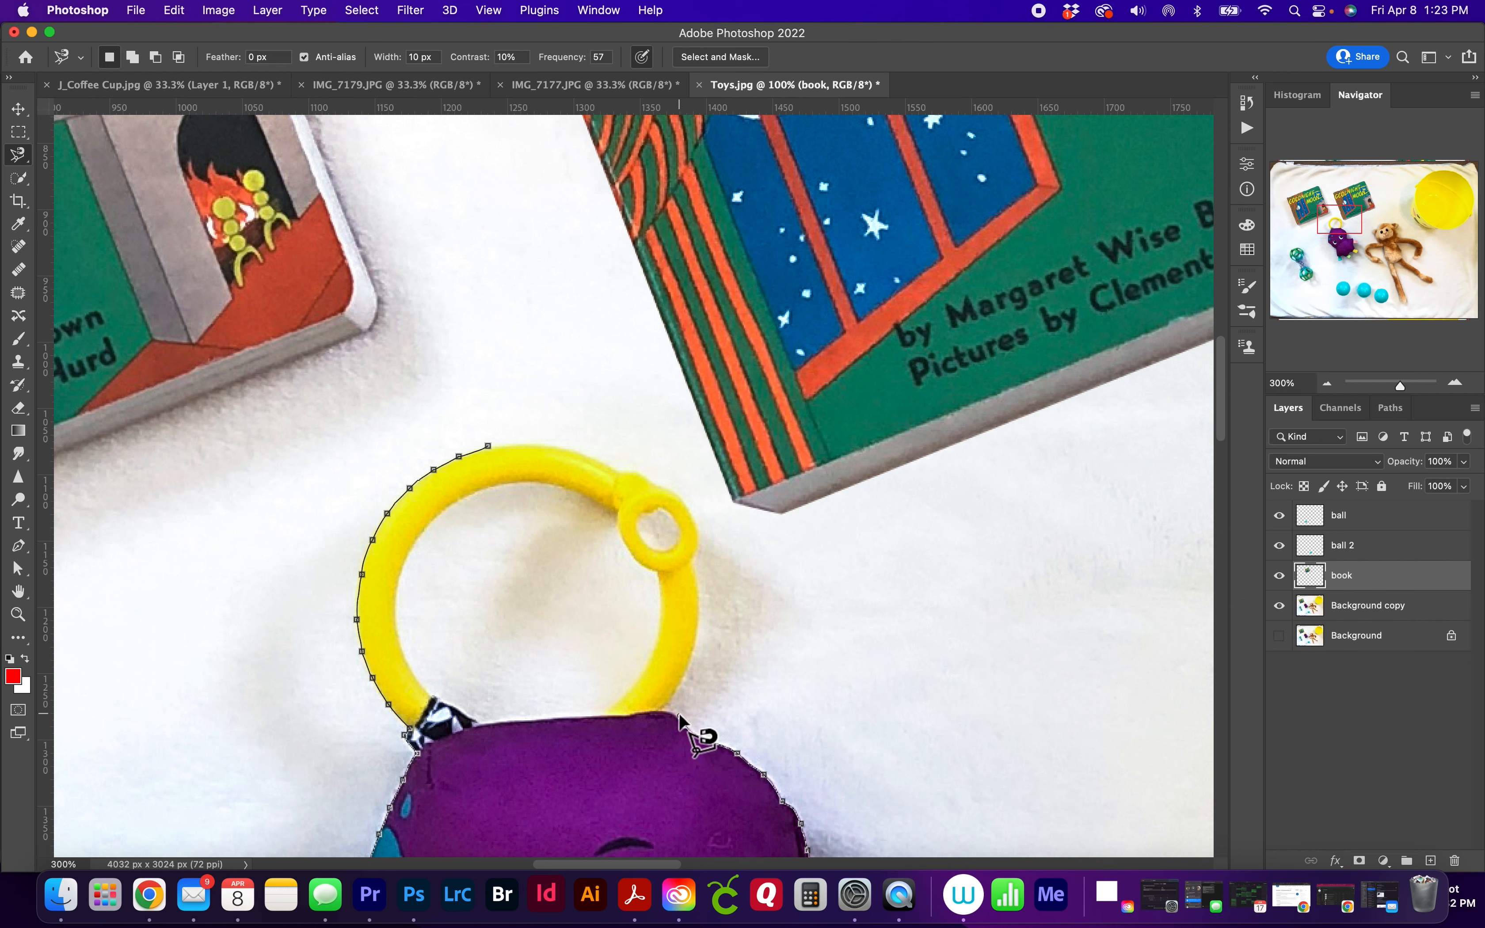
{"action": "left_click", "coordinate": [657, 709]}
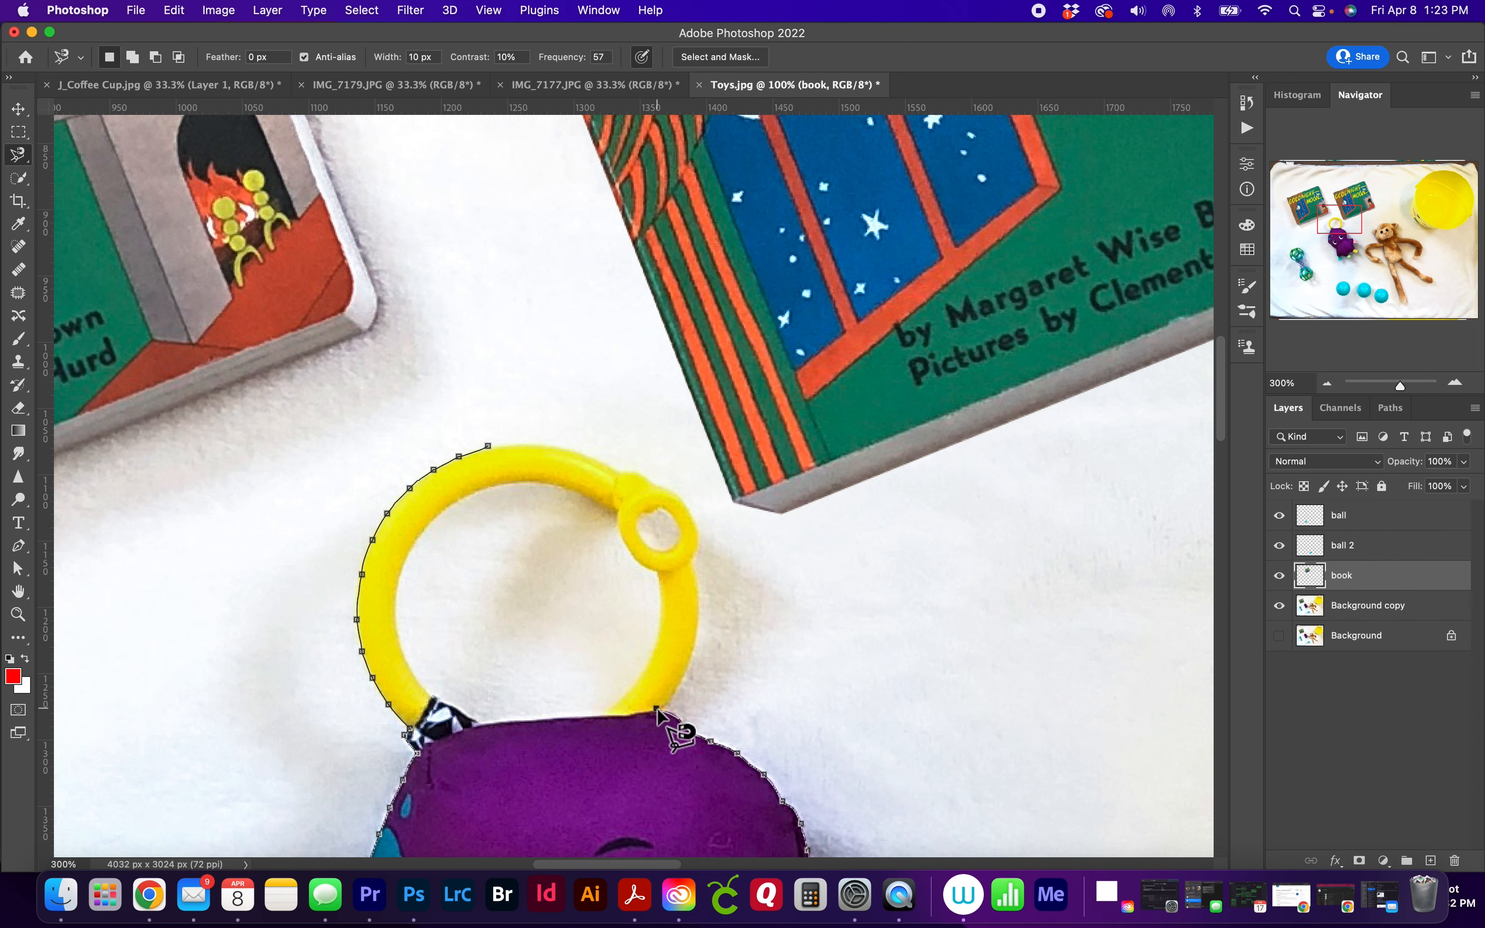
Trace the outer edge of the yellow ring and its small loop, and close the outline at its starting point.
{"action": "scroll", "coordinate": [656, 708], "scroll_direction": "up", "scroll_amount": 1}
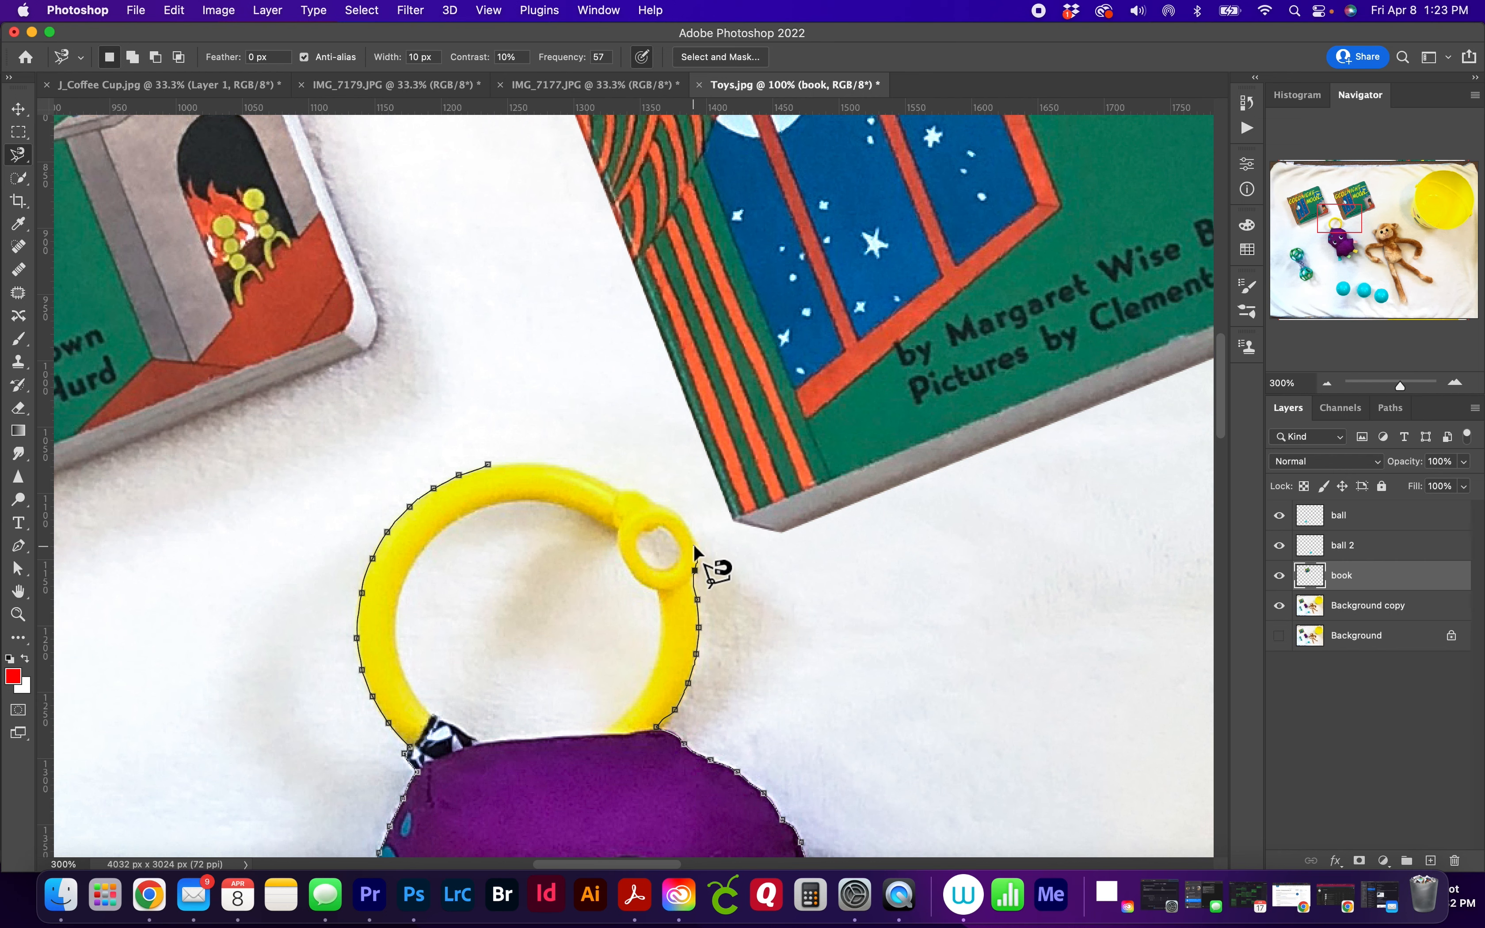
{"action": "mouse_move", "coordinate": [696, 540]}
{"action": "left_mouse_down"}
{"action": "mouse_move", "coordinate": [788, 788]}
{"action": "mouse_move", "coordinate": [788, 762]}
{"action": "left_mouse_up"}
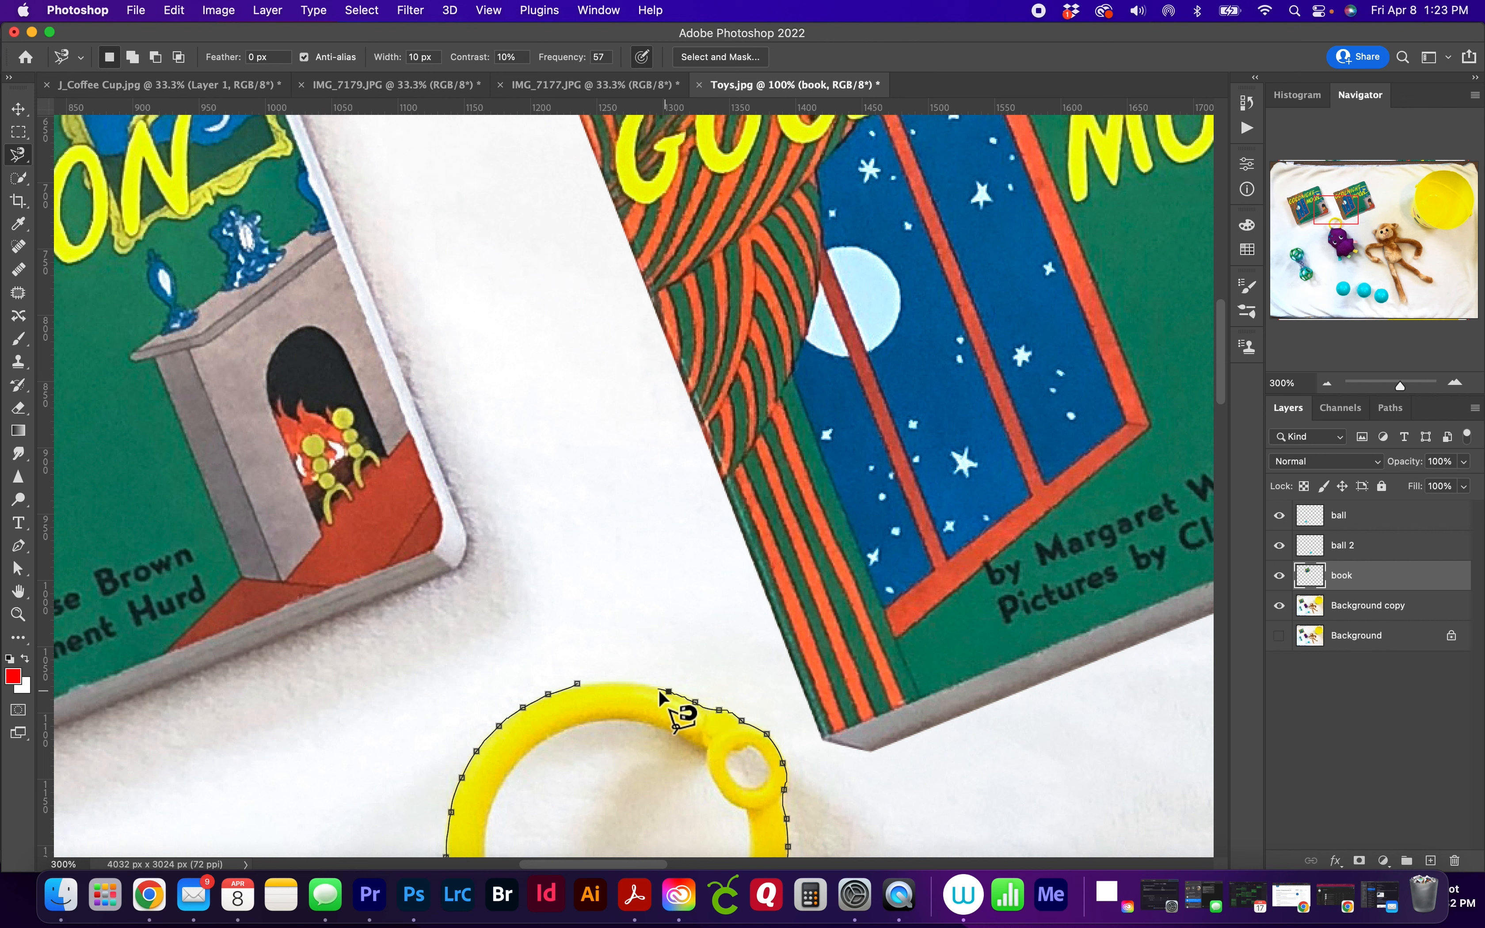
{"action": "left_click", "coordinate": [578, 683]}
{"action": "key", "text": "space"}
{"action": "left_click_drag", "start_coordinate": [698, 791], "coordinate": [738, 288]}
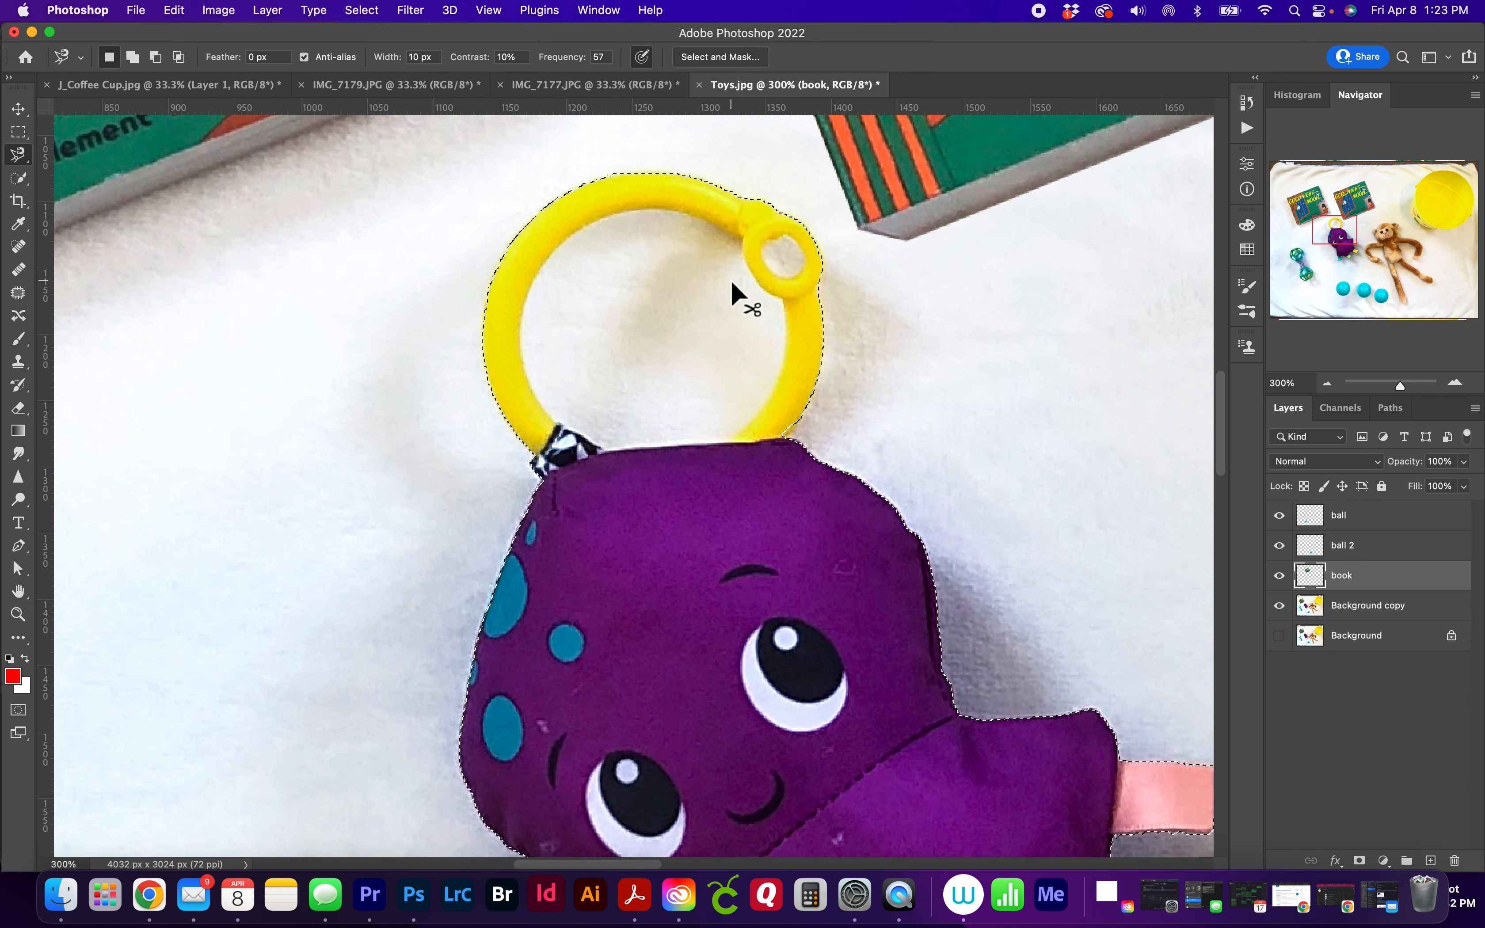
{"action": "key", "text": "super+minus"}
{"action": "key", "text": "super+minus"}
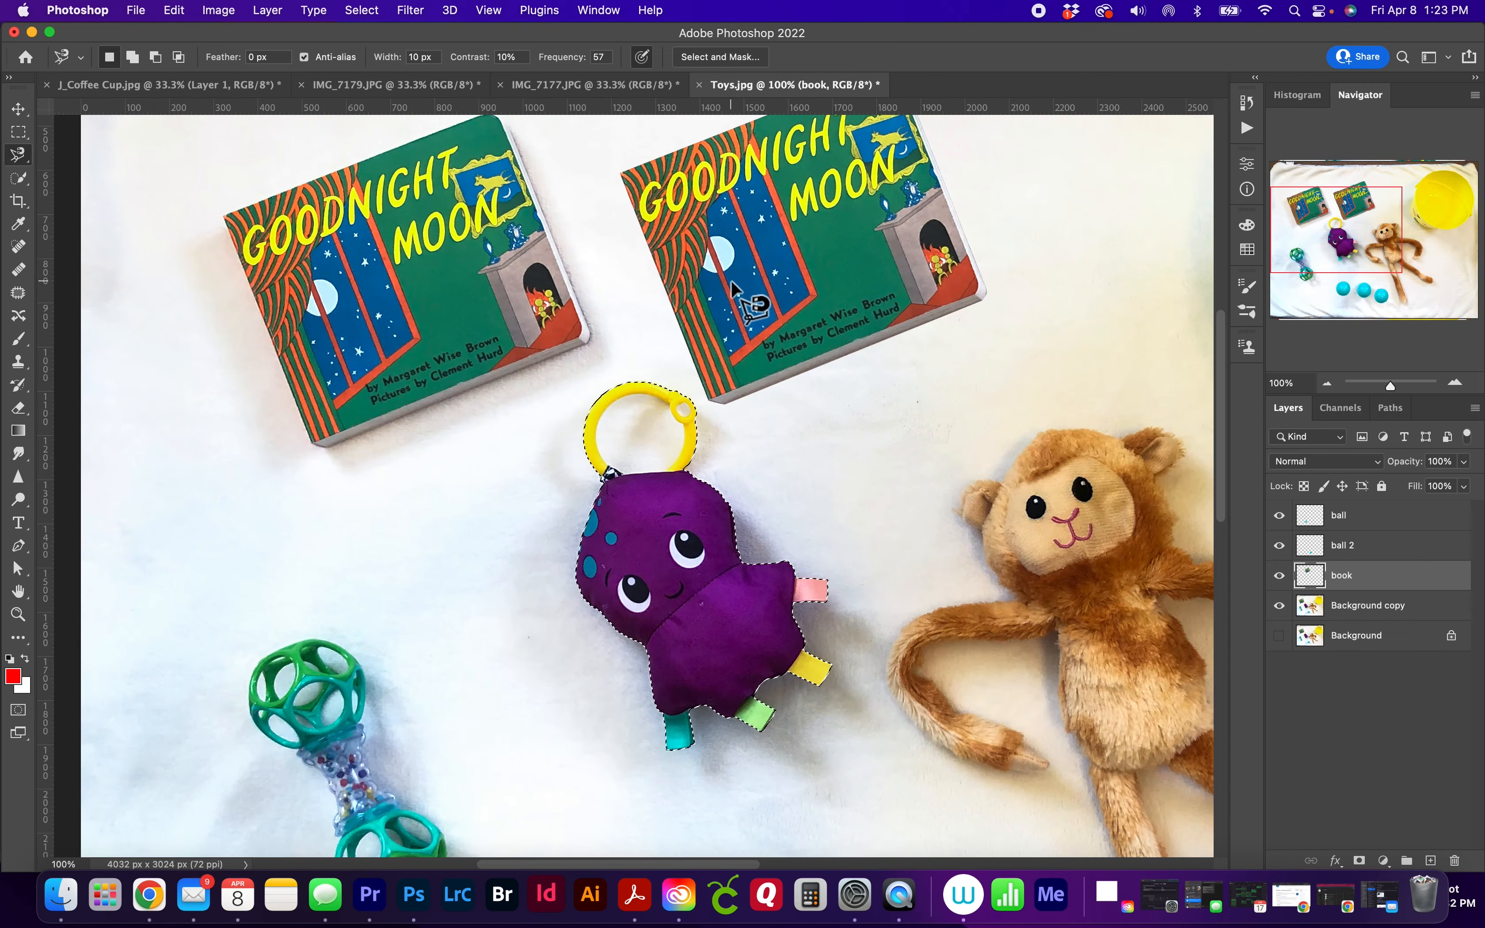
{"action": "scroll", "coordinate": [734, 288], "scroll_direction": "up", "scroll_amount": 1}
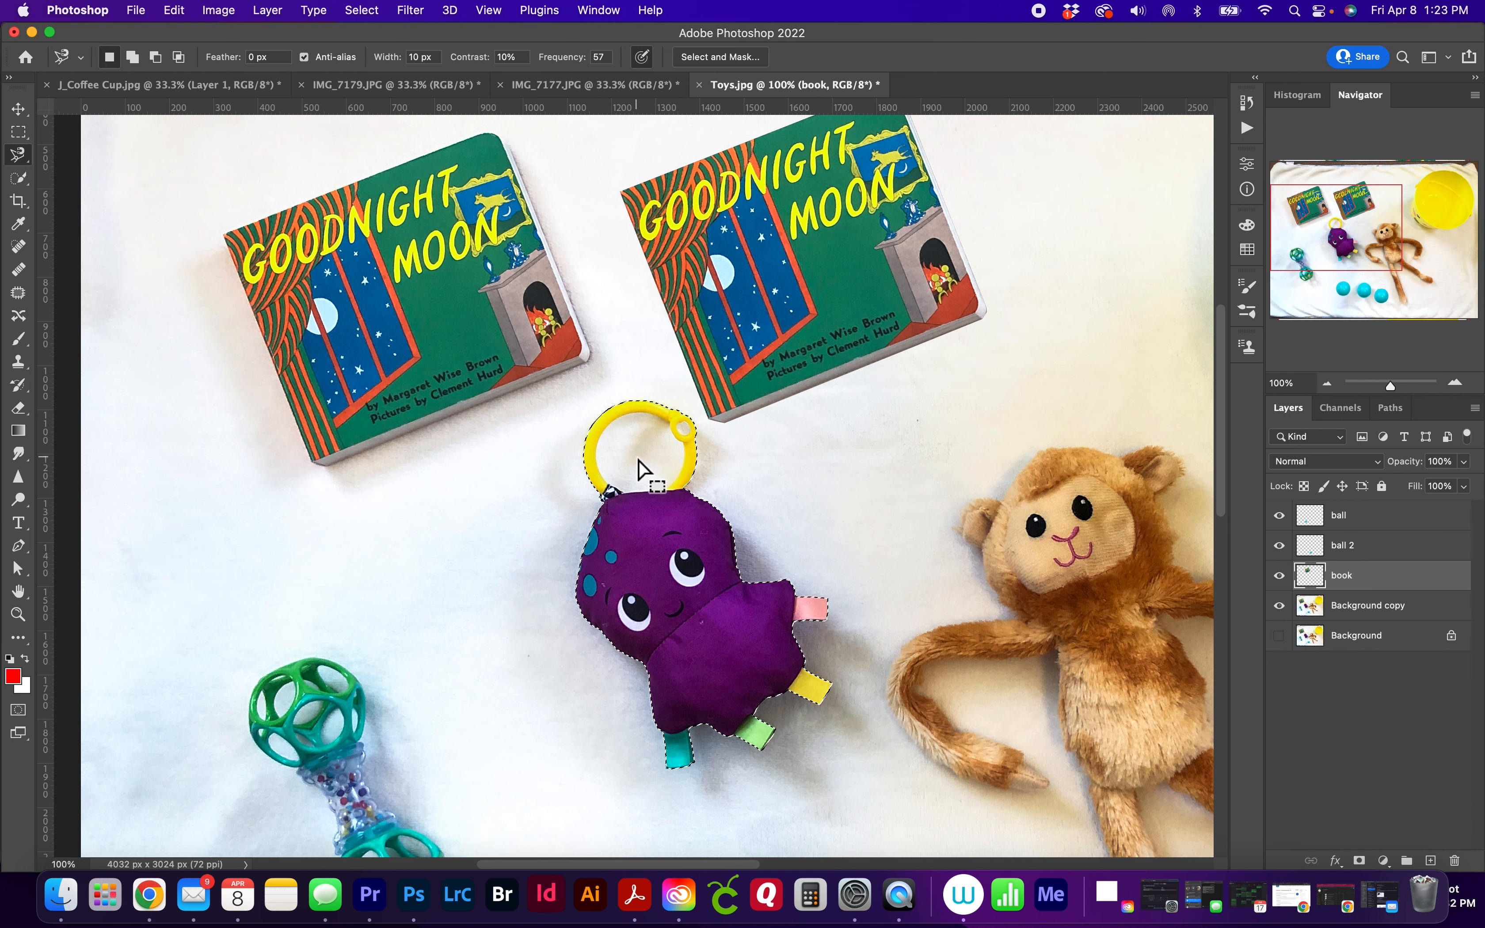
Subtract the blanket area inside the large yellow ring from the selection with the Magnetic Lasso, removing misplaced anchor points.
{"action": "key", "text": "super+equal"}
{"action": "key", "text": "super+equal"}
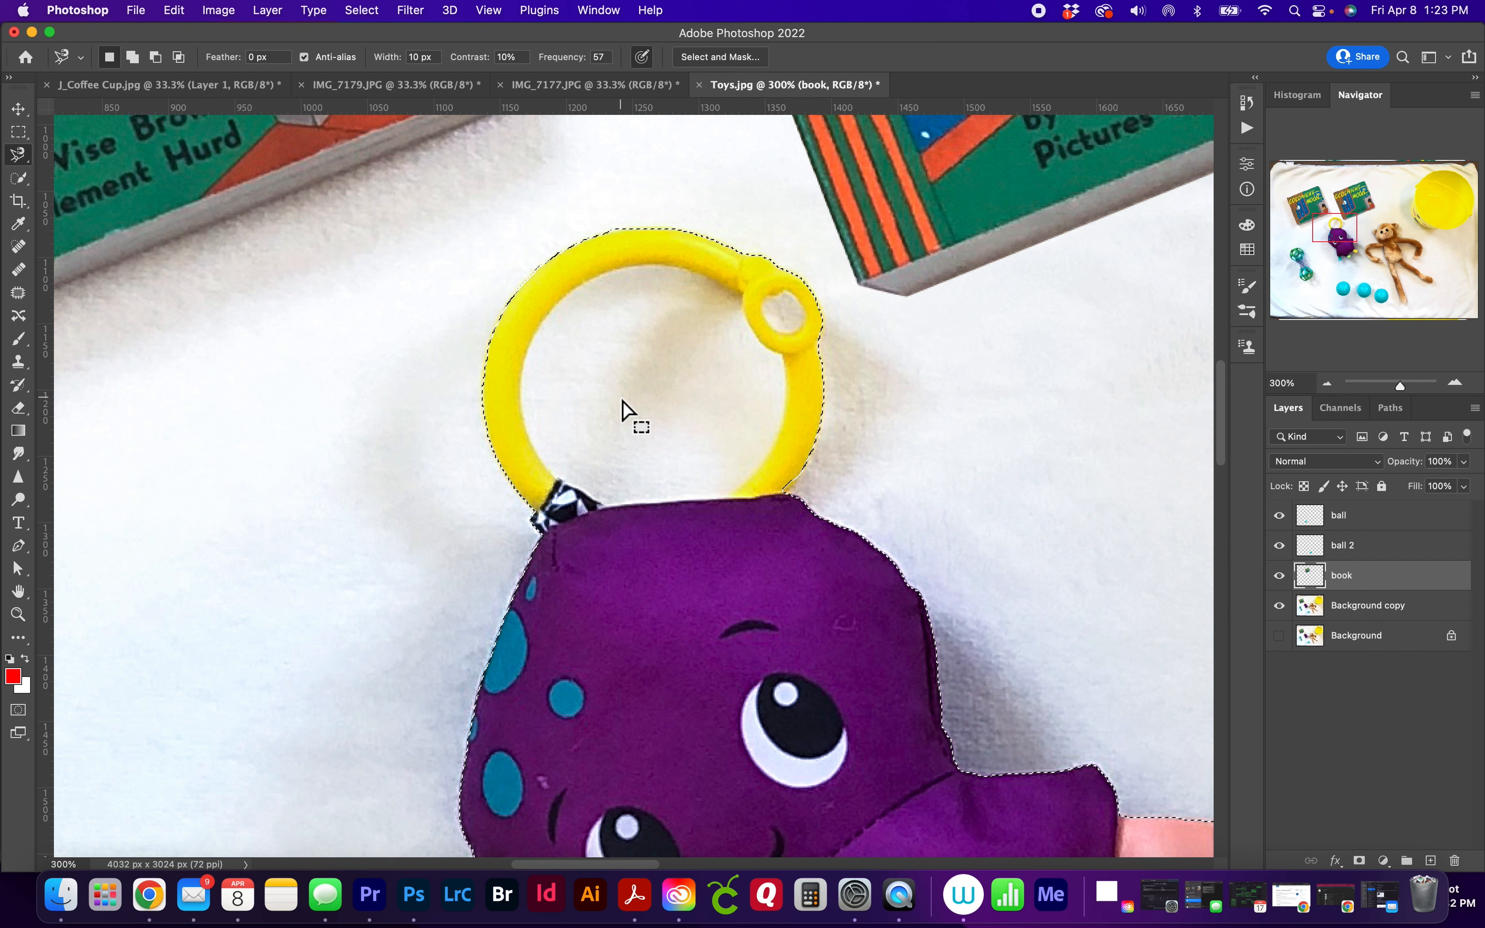
{"action": "key", "text": "alt"}
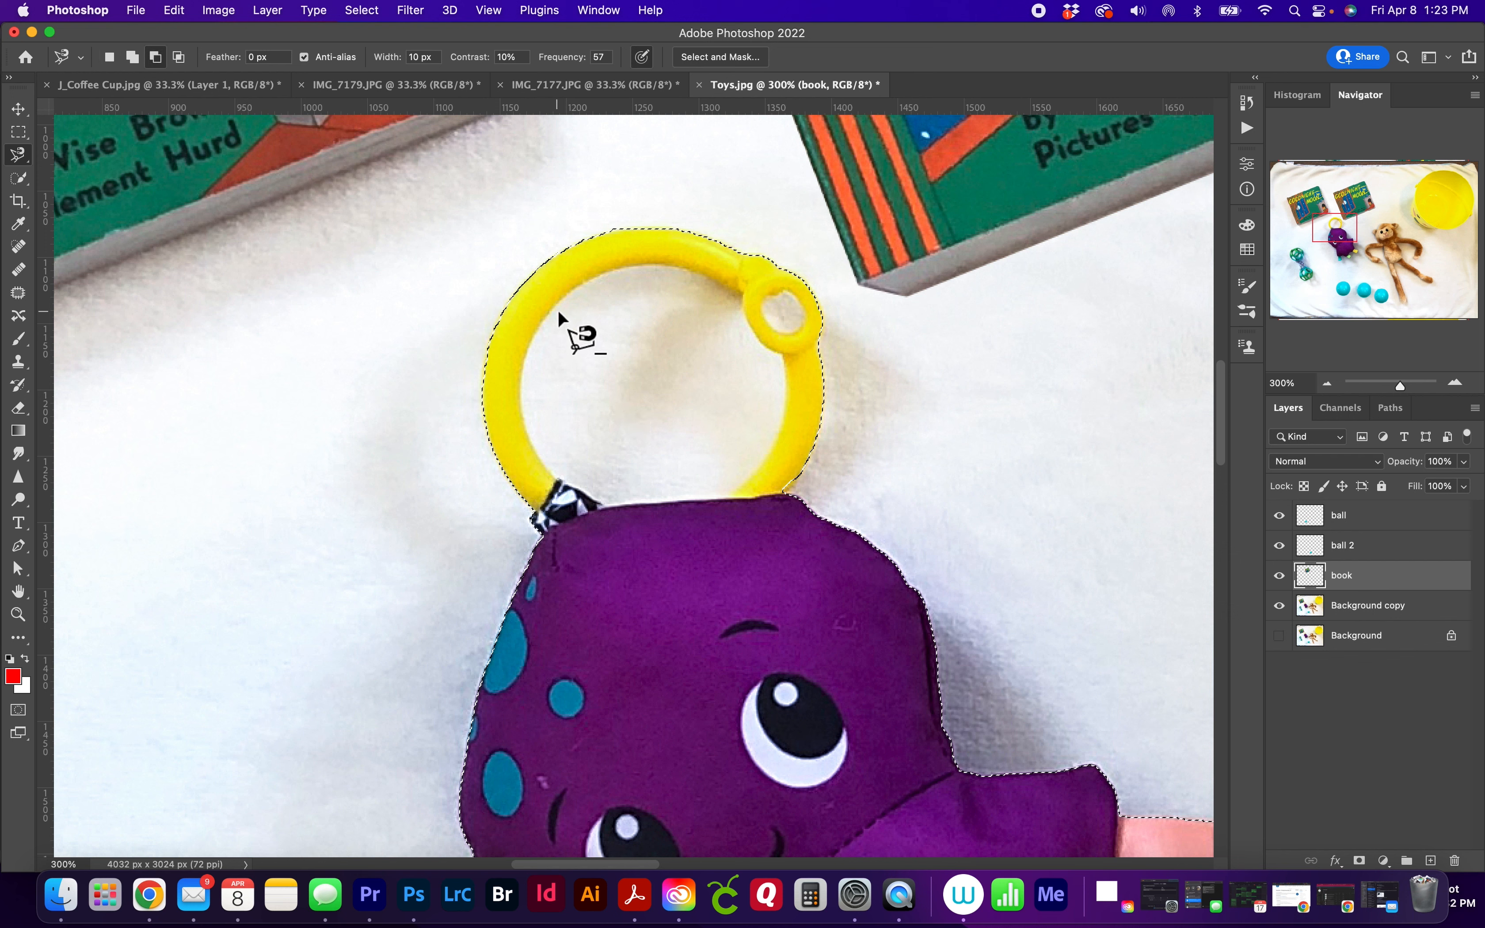
{"action": "left_click", "coordinate": [561, 300]}
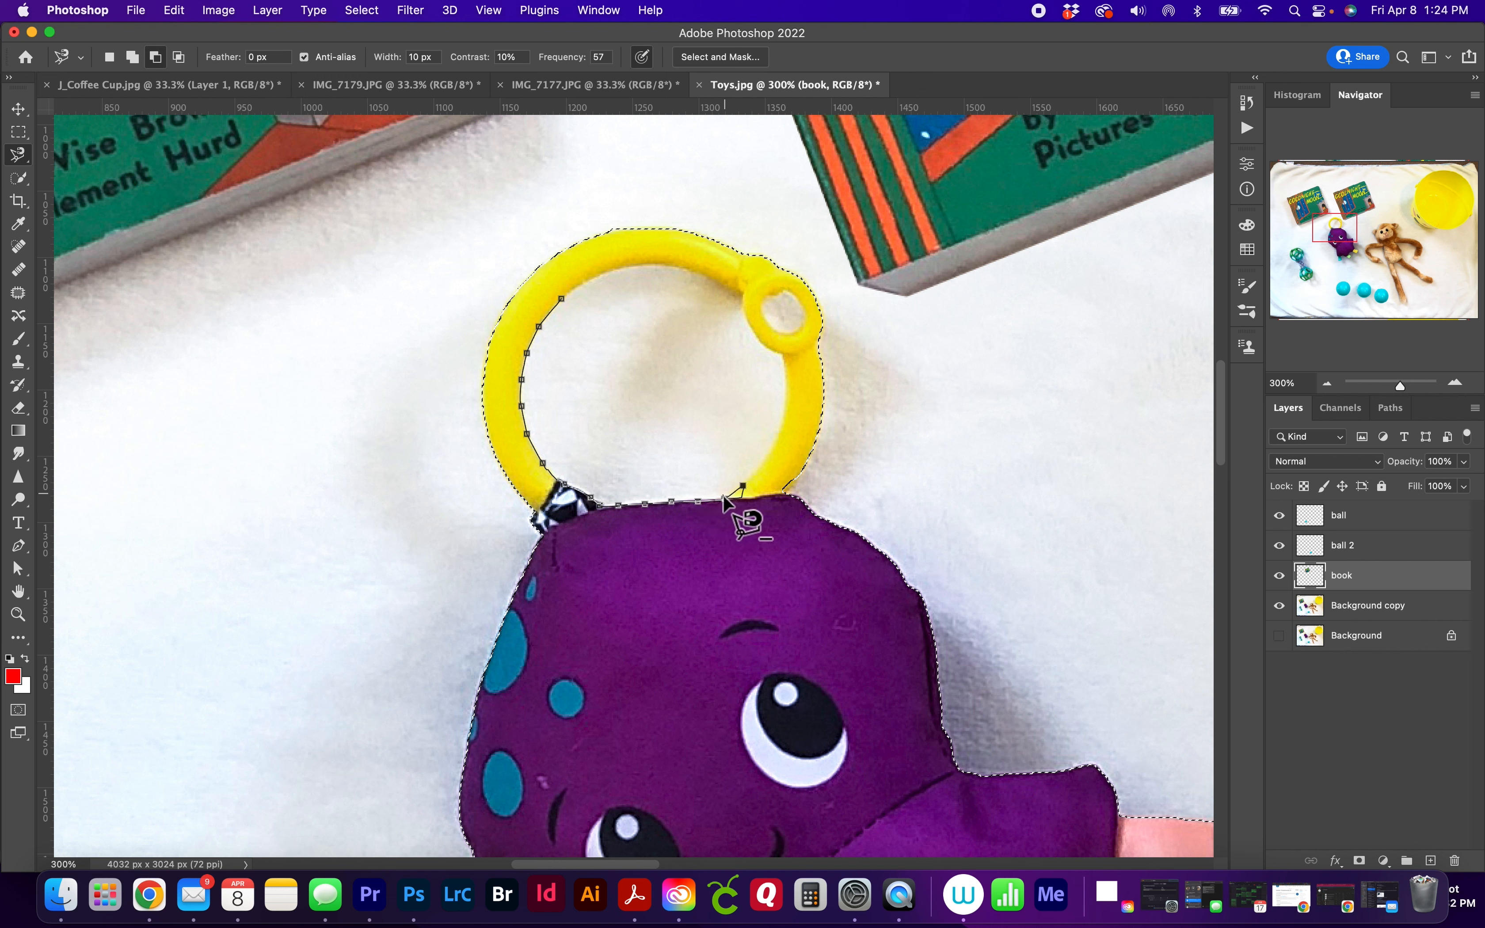
{"action": "key", "text": "BackSpace"}
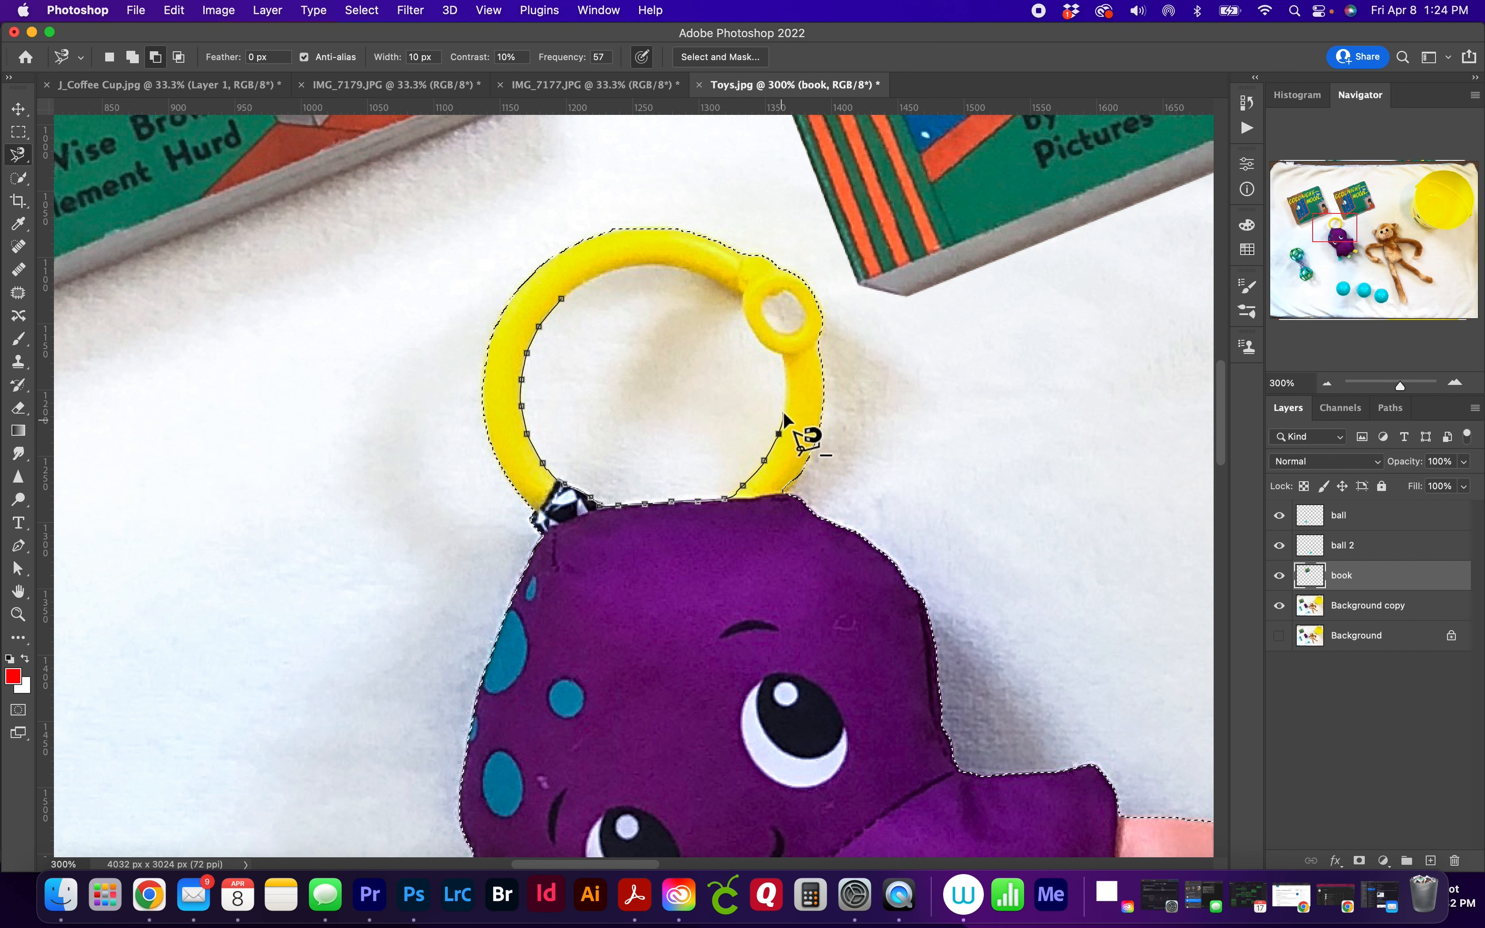
{"action": "left_click", "coordinate": [784, 353]}
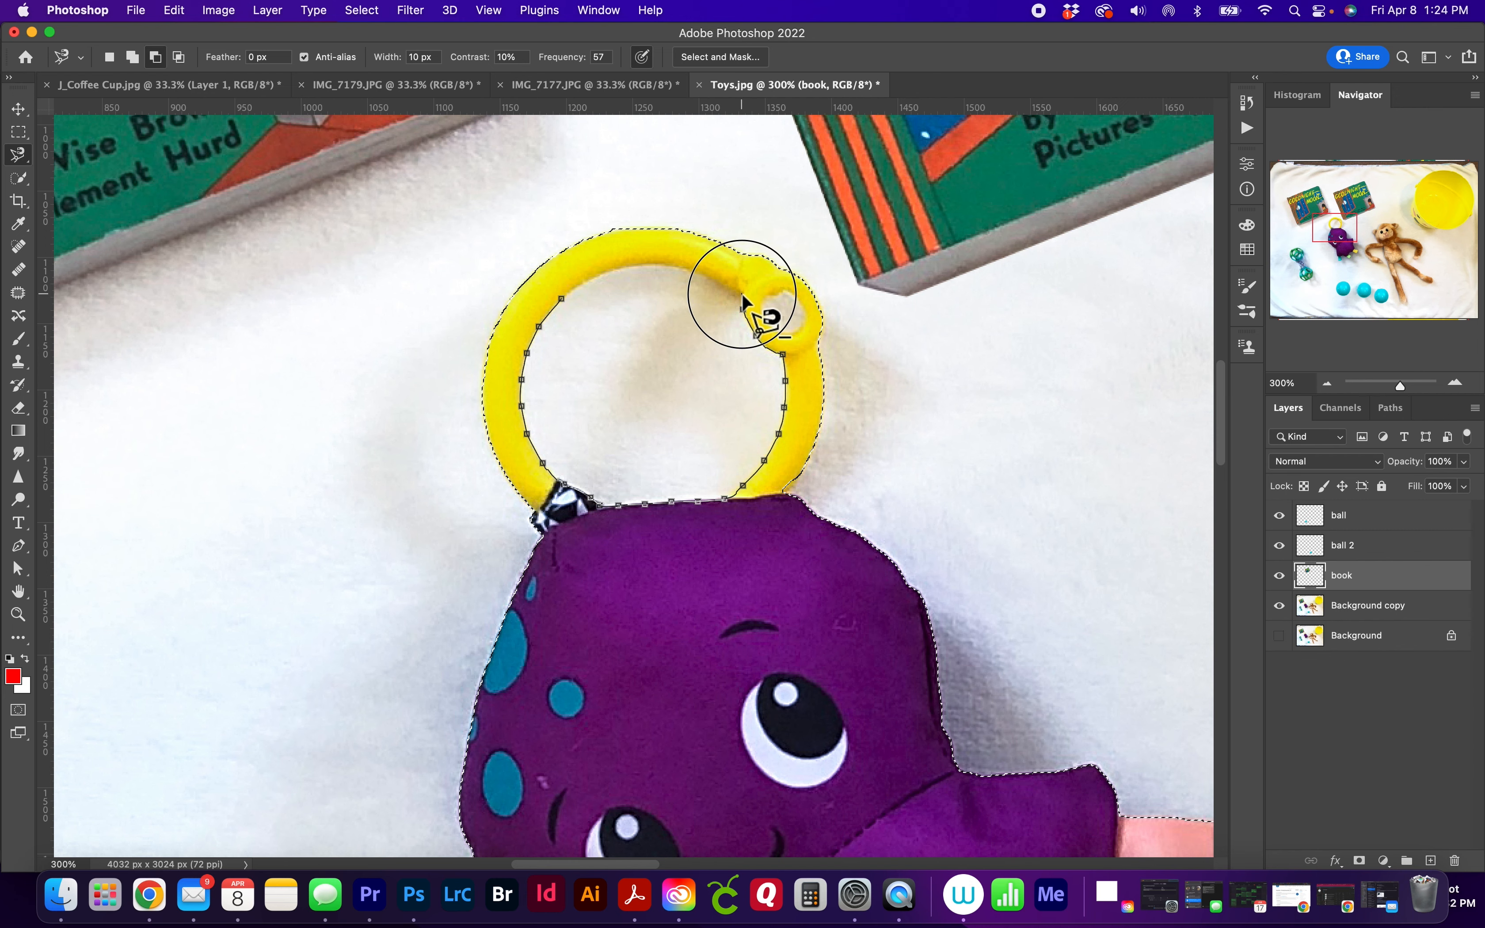
{"action": "scroll", "coordinate": [738, 293], "scroll_direction": "up", "scroll_amount": 1}
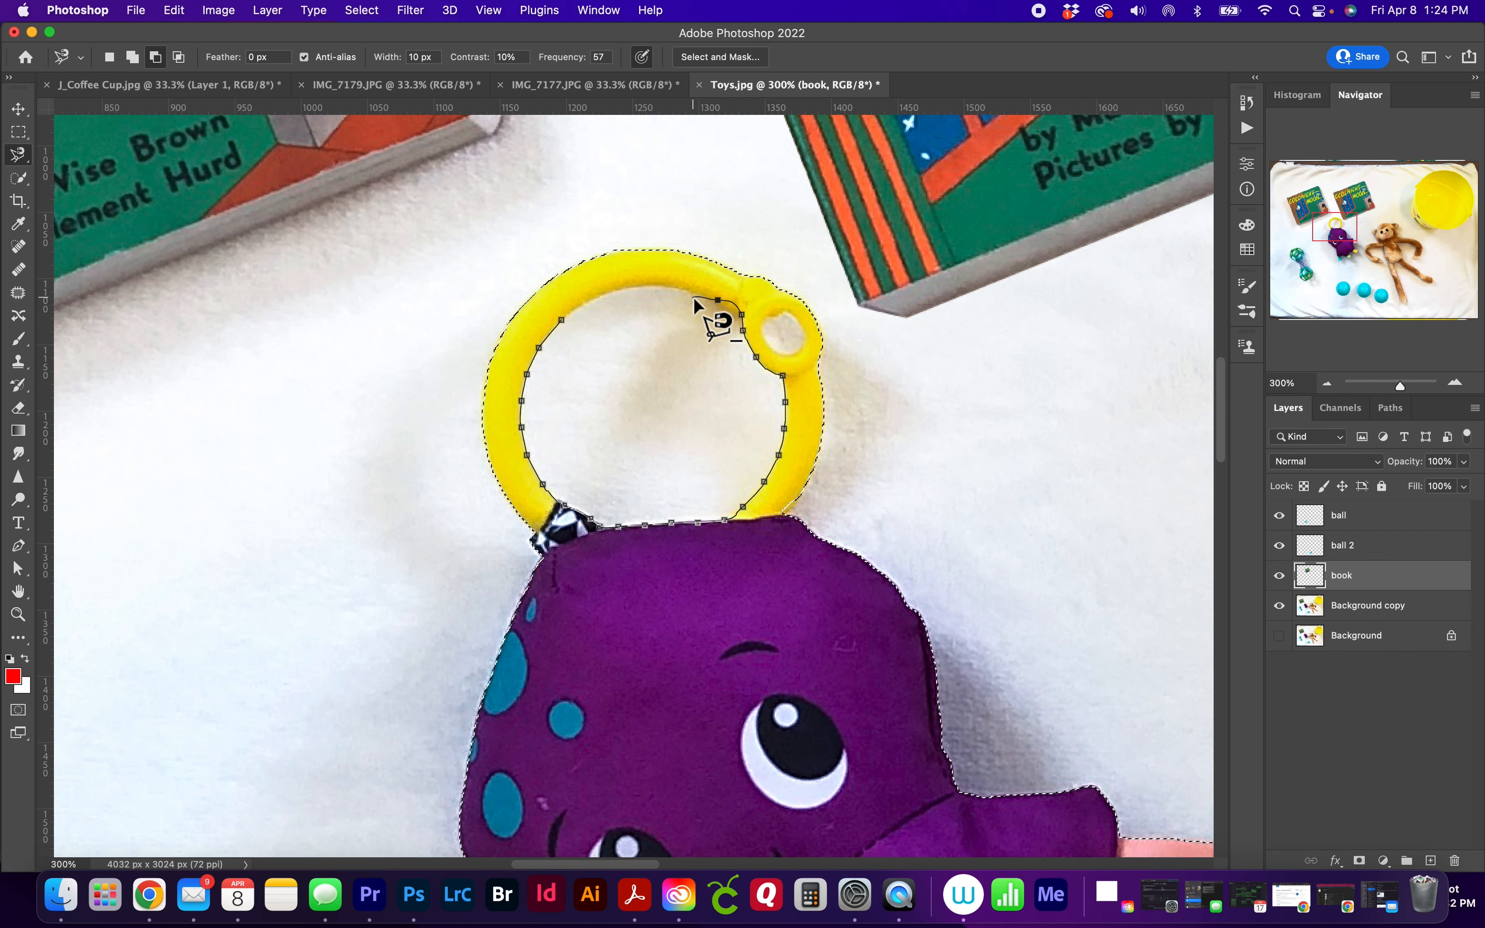
{"action": "key", "text": "BackSpace"}
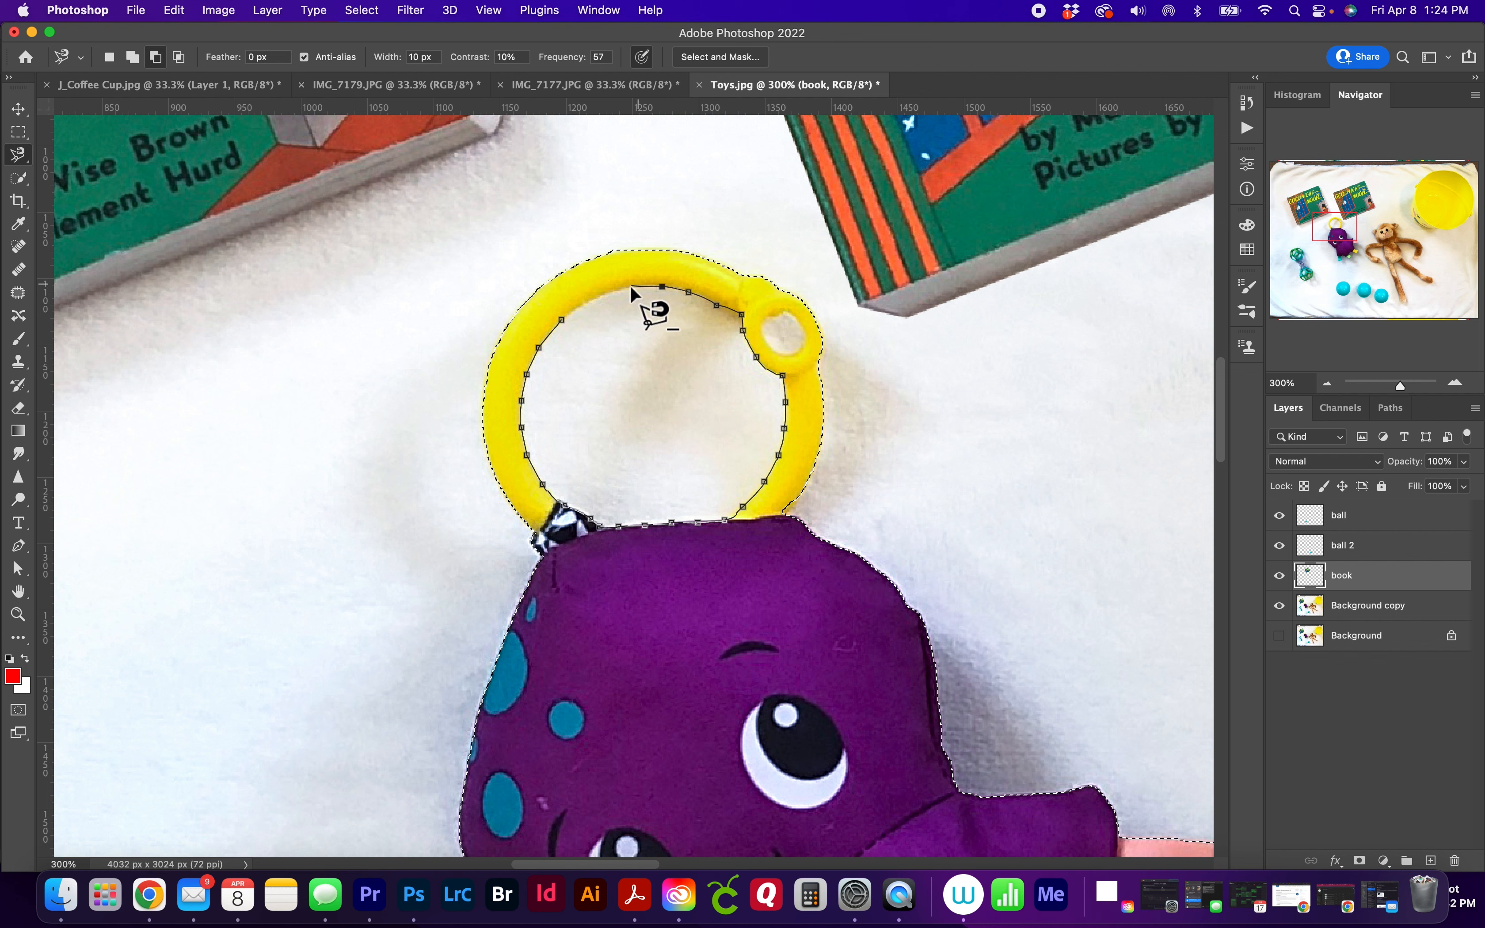
{"action": "double_click", "coordinate": [561, 329]}
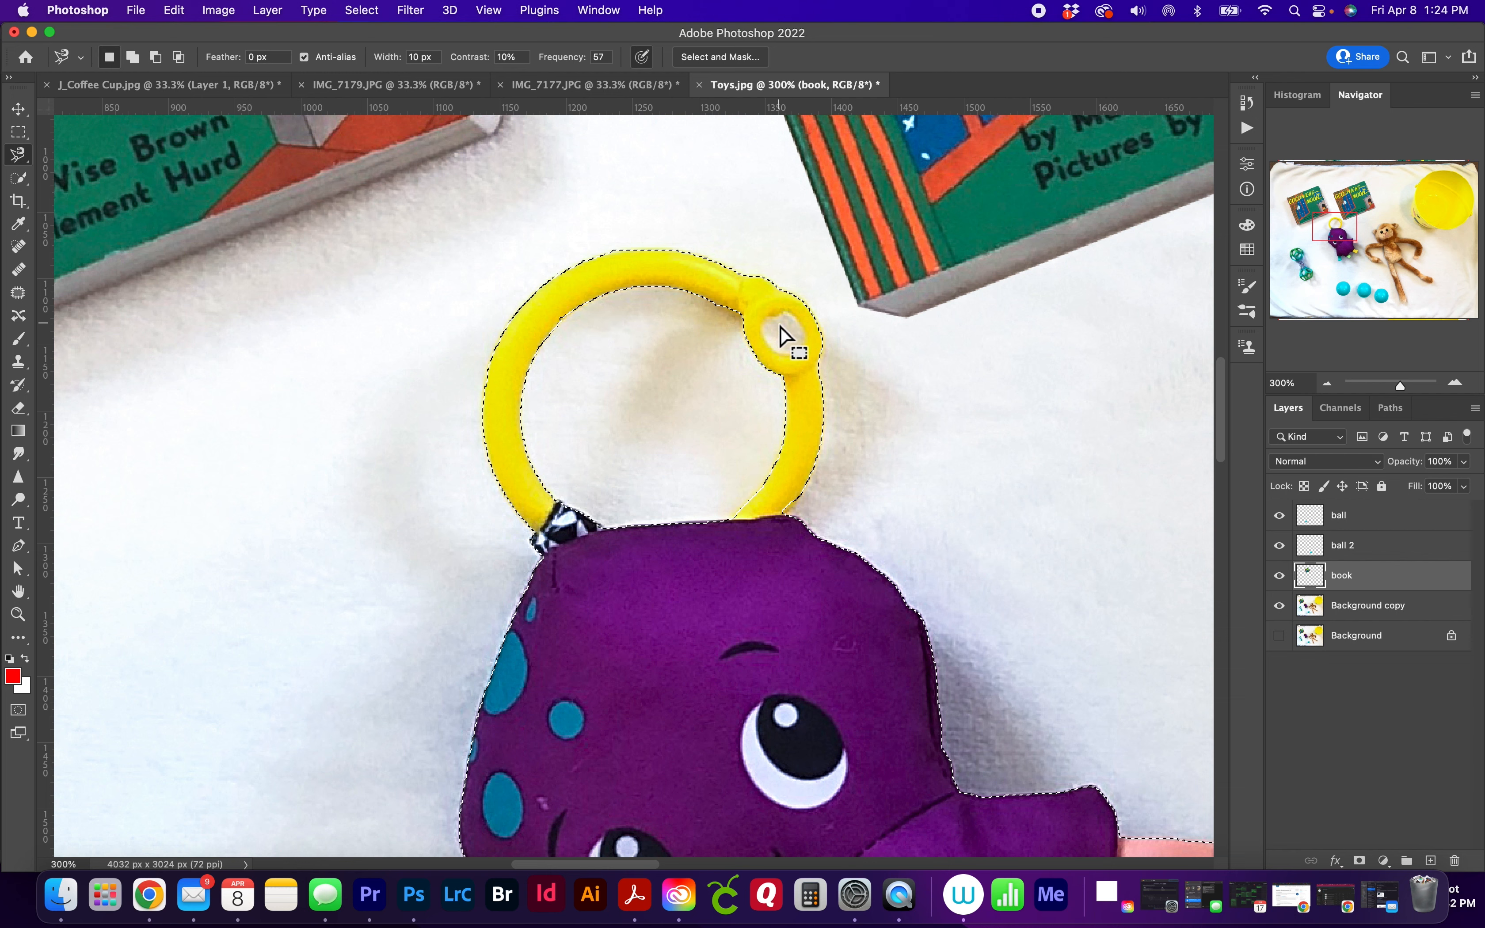
Subtract the hole of the ring's small loop from the selection, placing Magnetic Lasso anchor points around its inner edge.
{"action": "key", "text": "alt"}
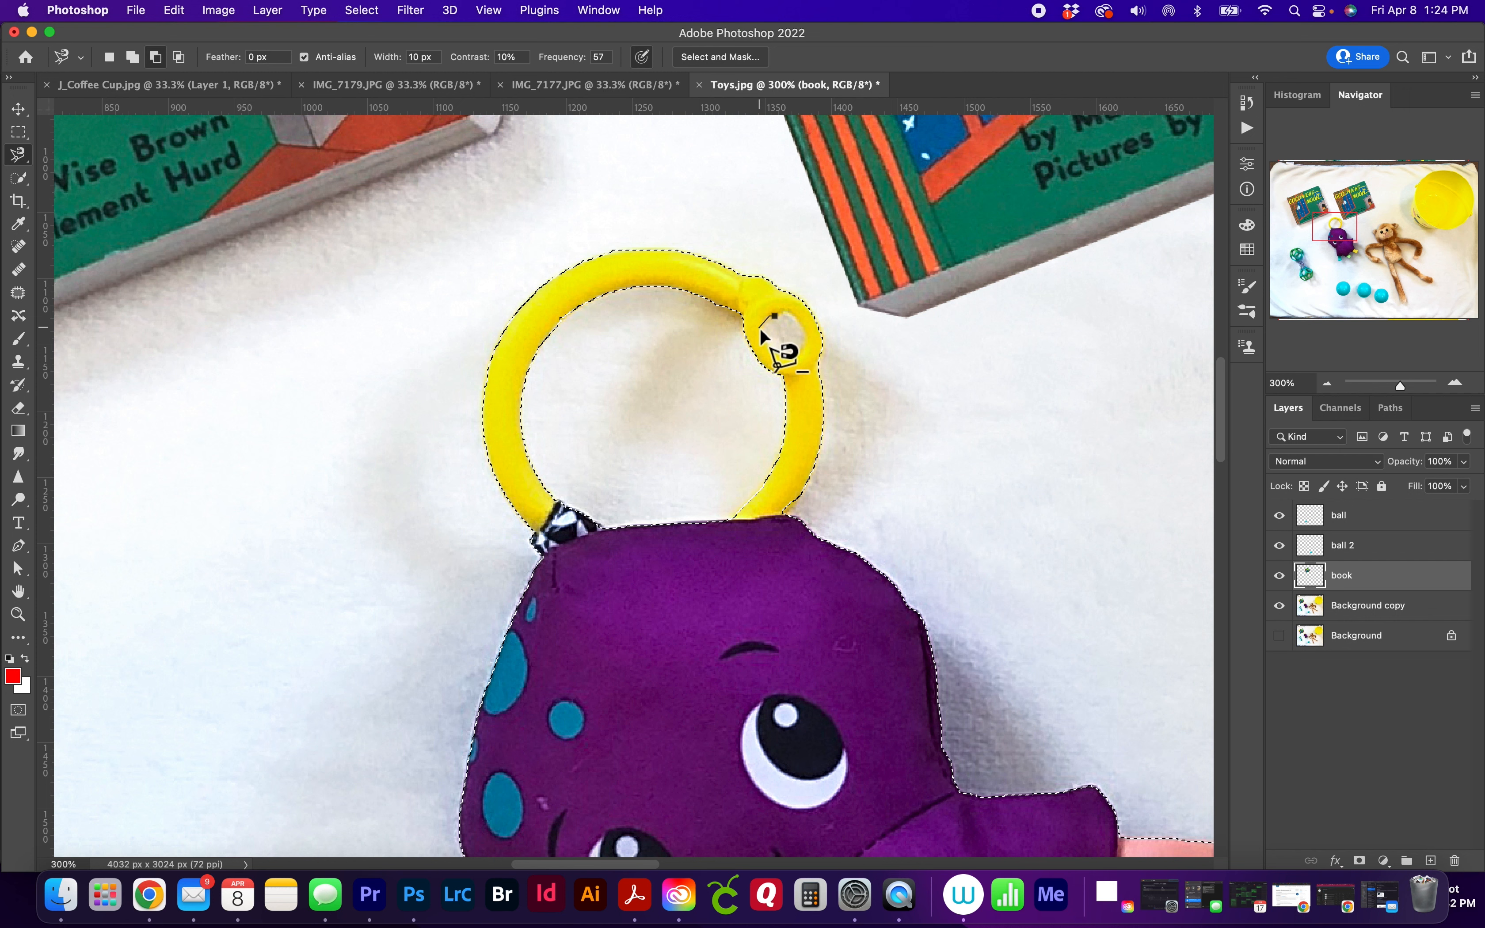
{"action": "left_click", "coordinate": [759, 325]}
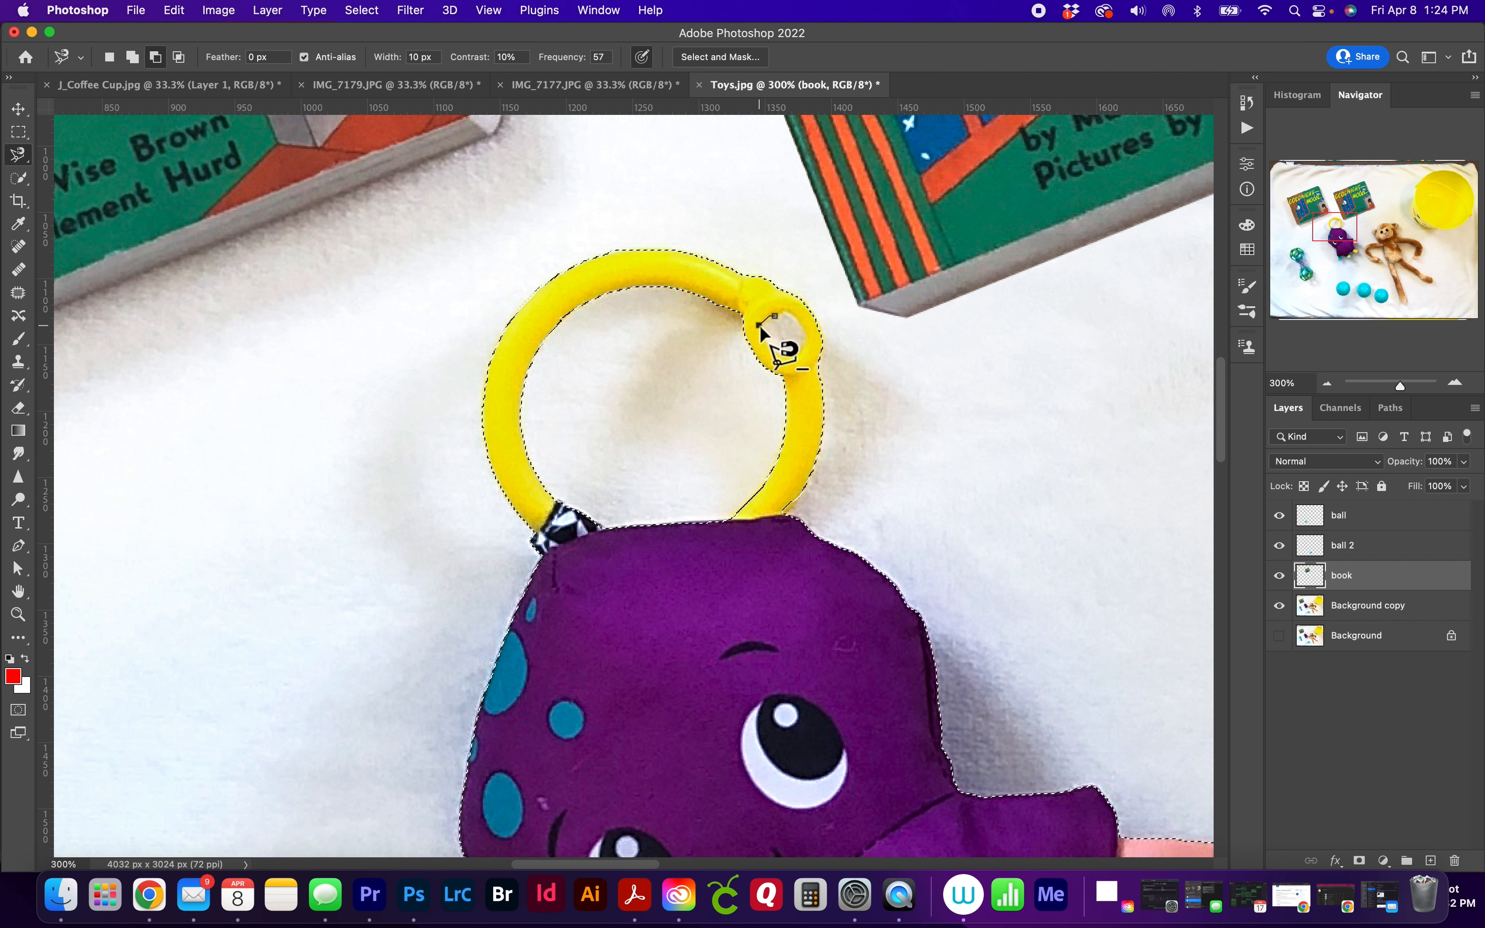
{"action": "key", "text": "Caps_Lock"}
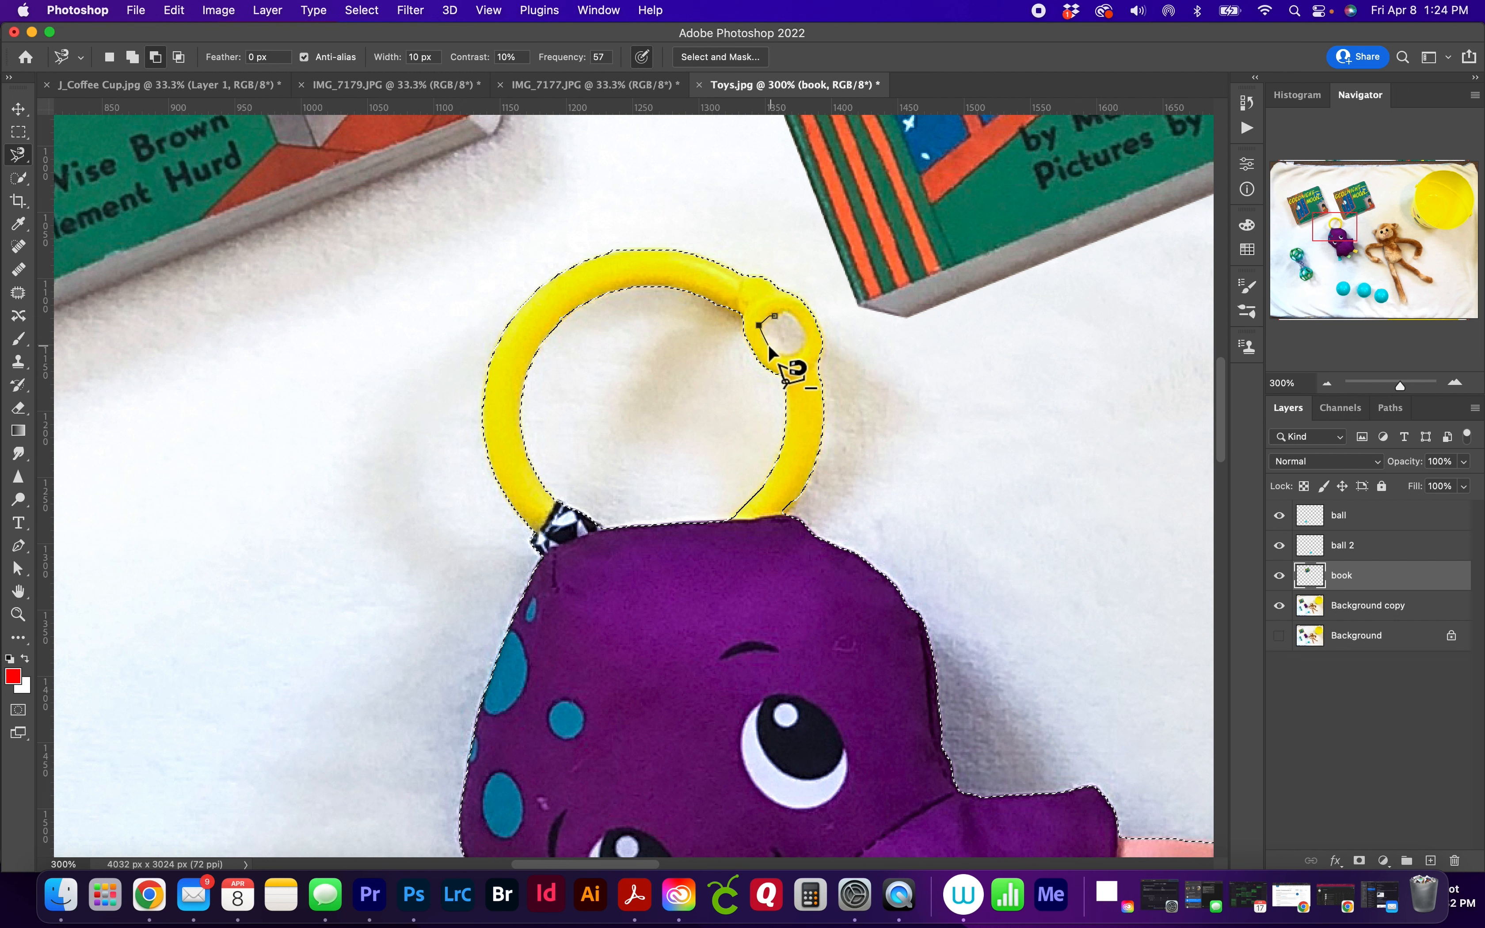
{"action": "left_click", "coordinate": [767, 343]}
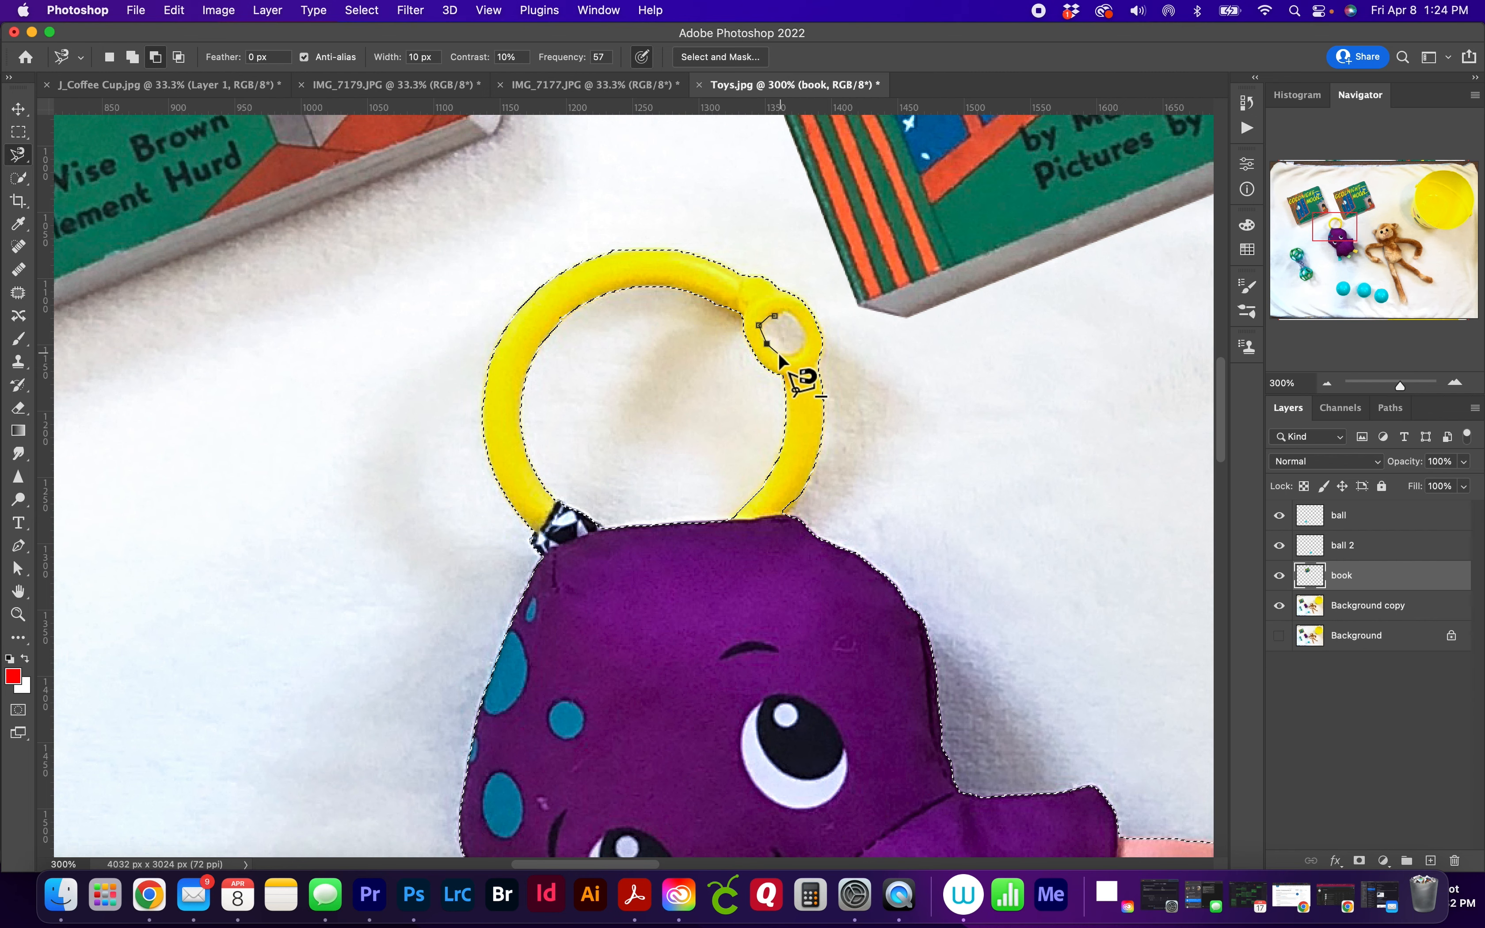
{"action": "left_click", "coordinate": [777, 352]}
{"action": "left_click", "coordinate": [788, 354]}
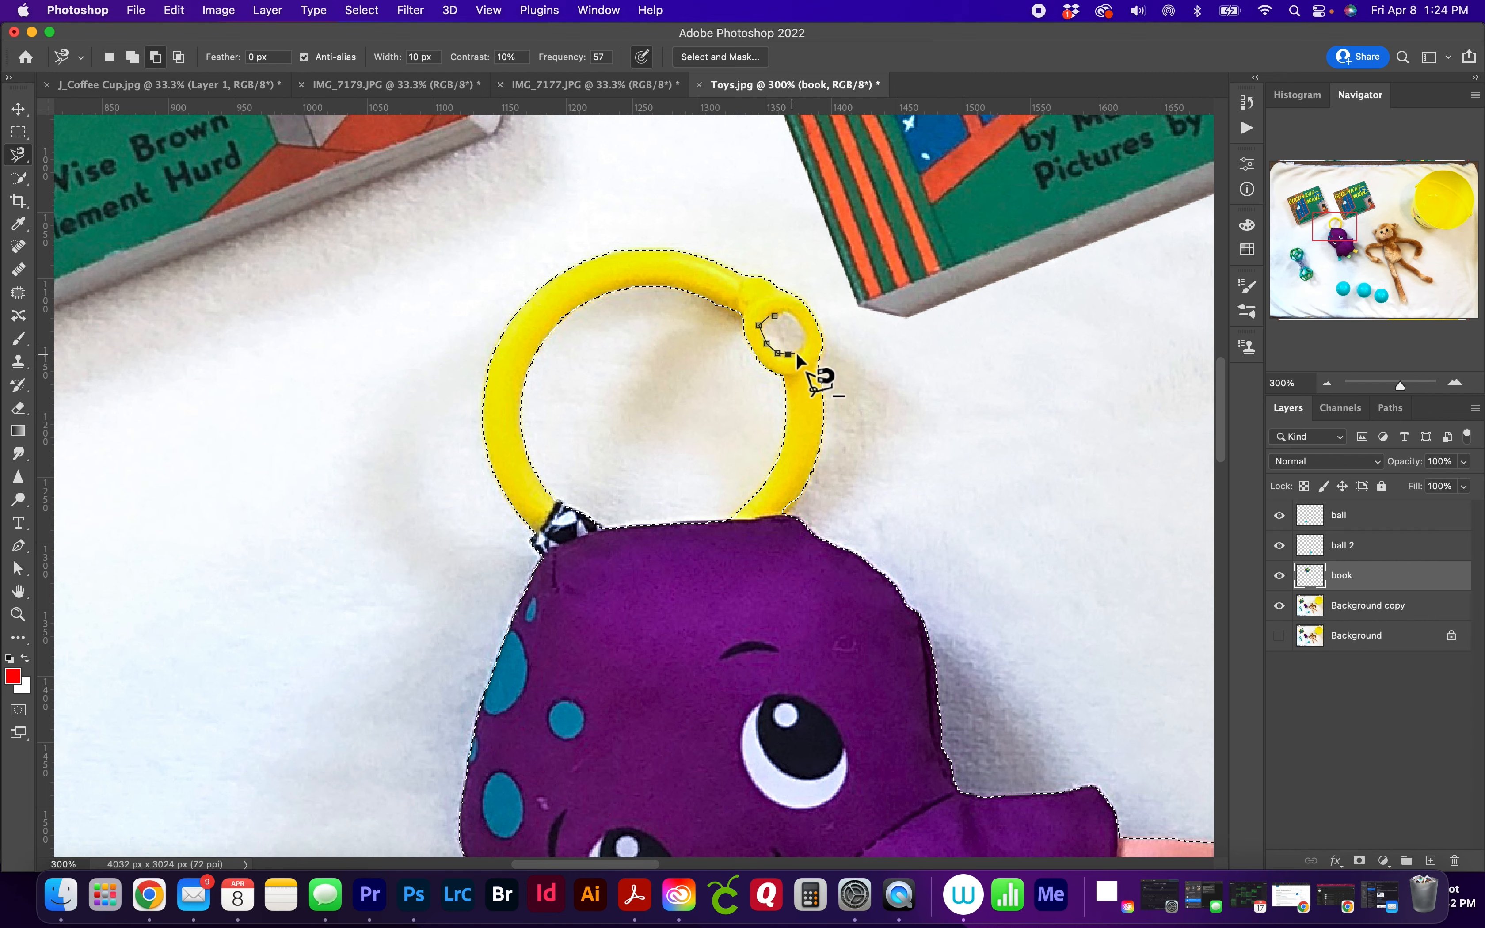
{"action": "scroll", "coordinate": [801, 339], "scroll_direction": "down", "scroll_amount": 1}
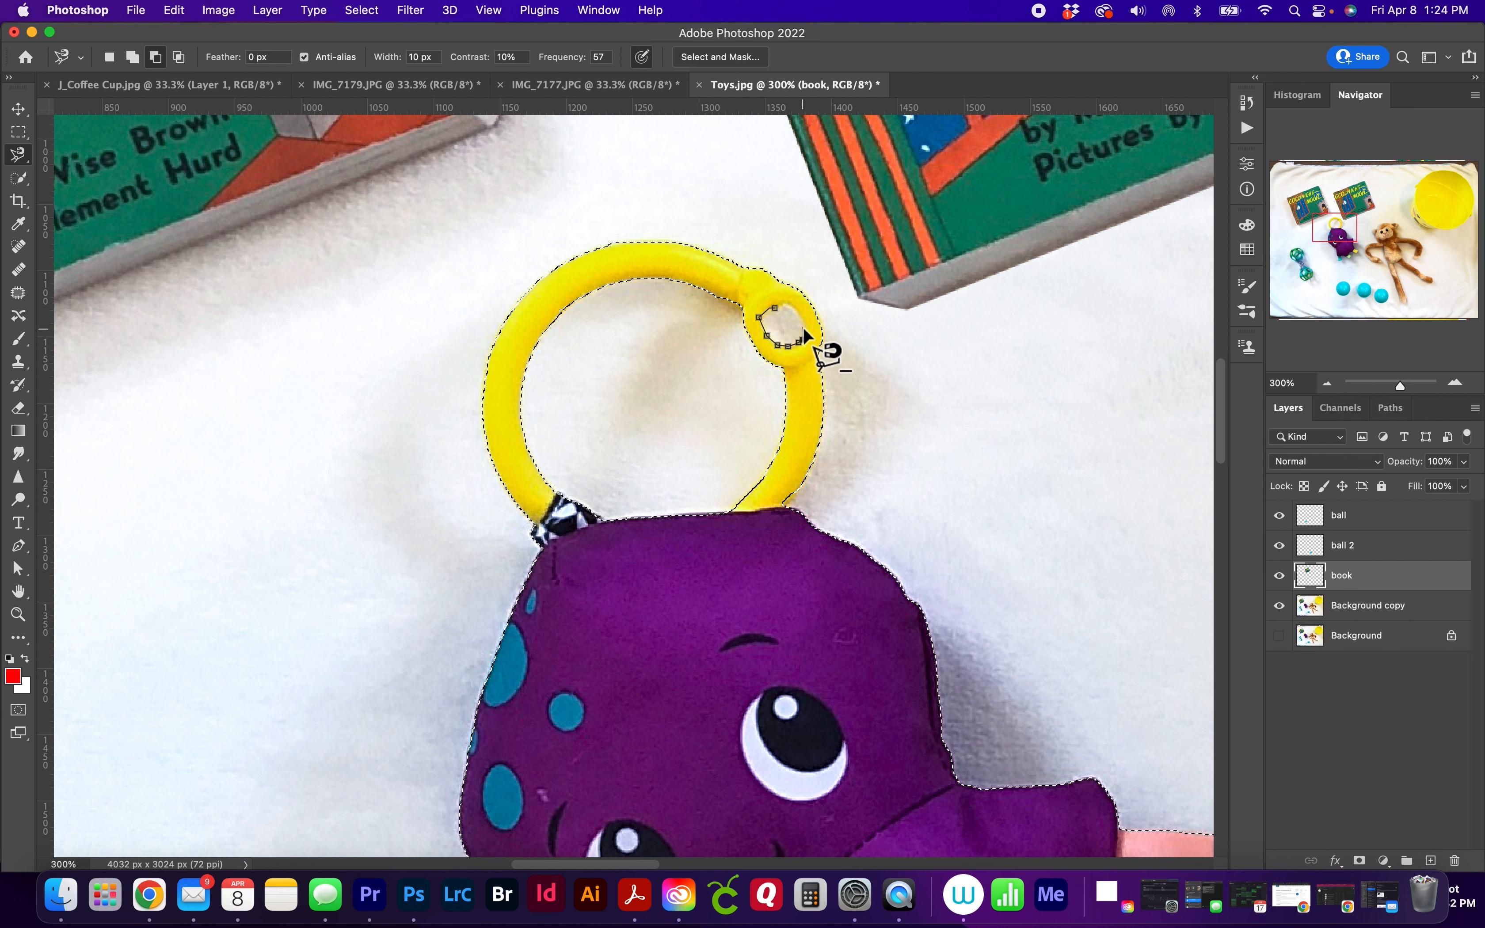
{"action": "left_click", "coordinate": [802, 317]}
{"action": "left_click", "coordinate": [785, 304]}
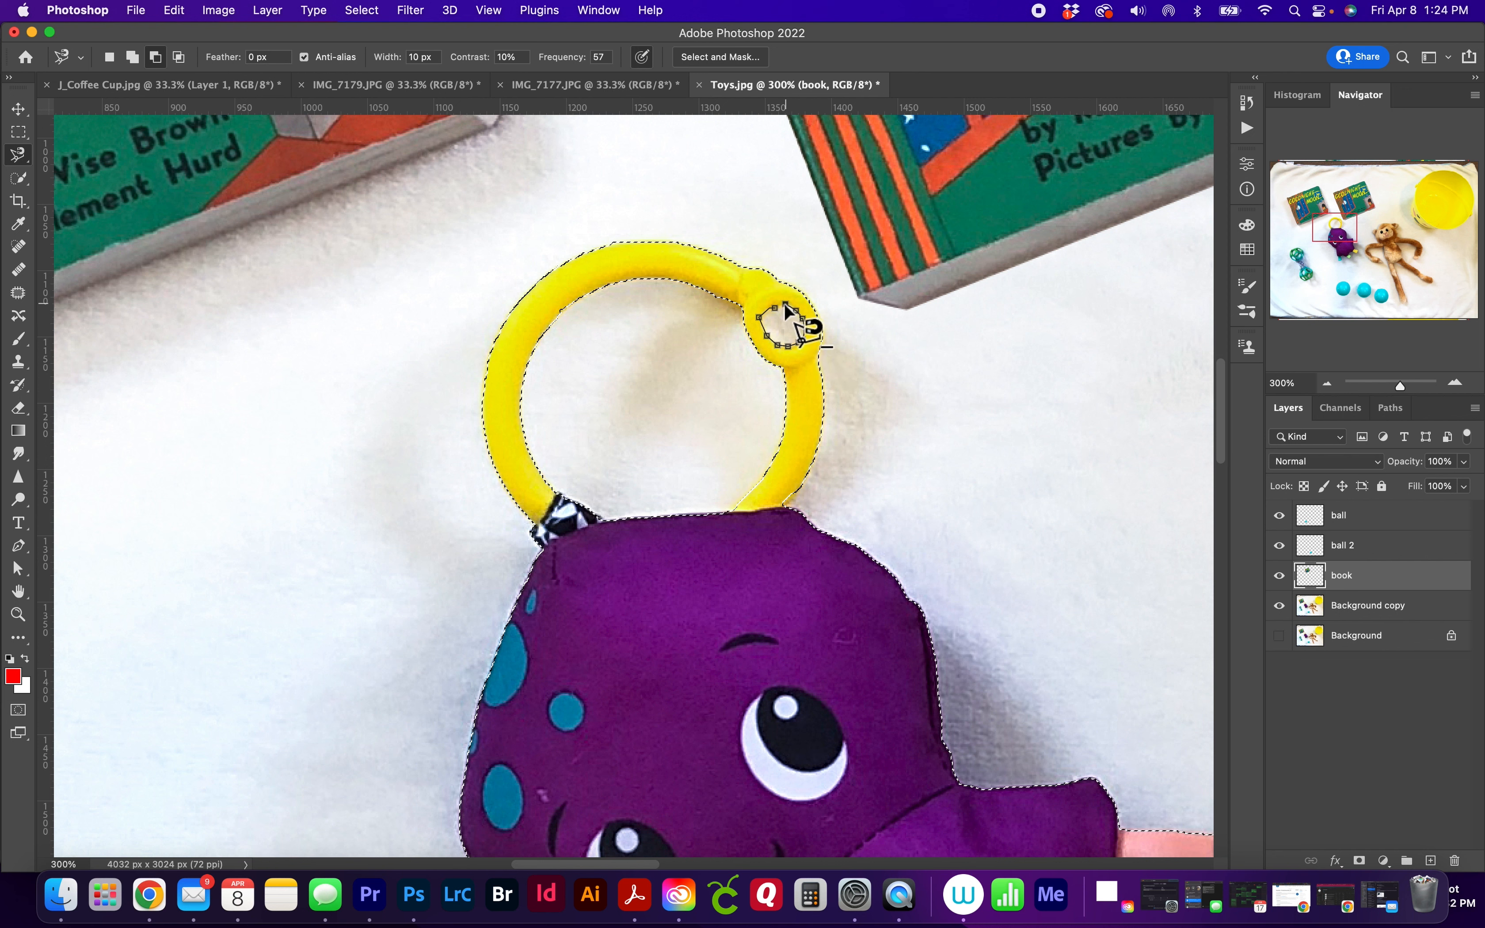
{"action": "left_click", "coordinate": [777, 306]}
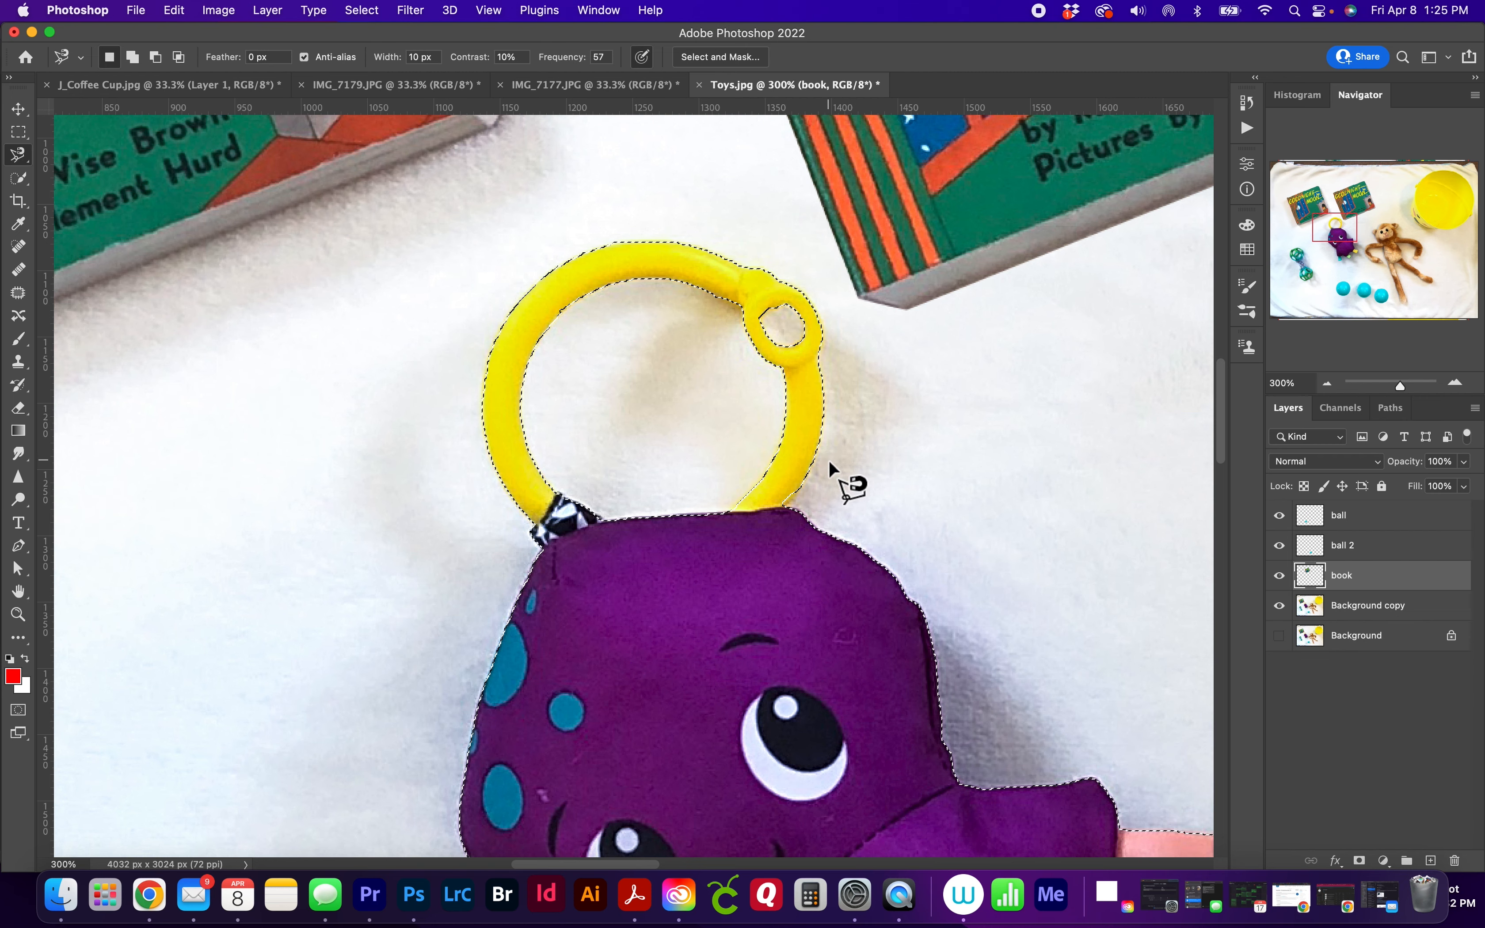
Try to copy the selected toy from the book layer.
{"action": "key", "text": "super+minus"}
{"action": "key", "text": "super+minus"}
{"action": "key", "text": "super+minus"}
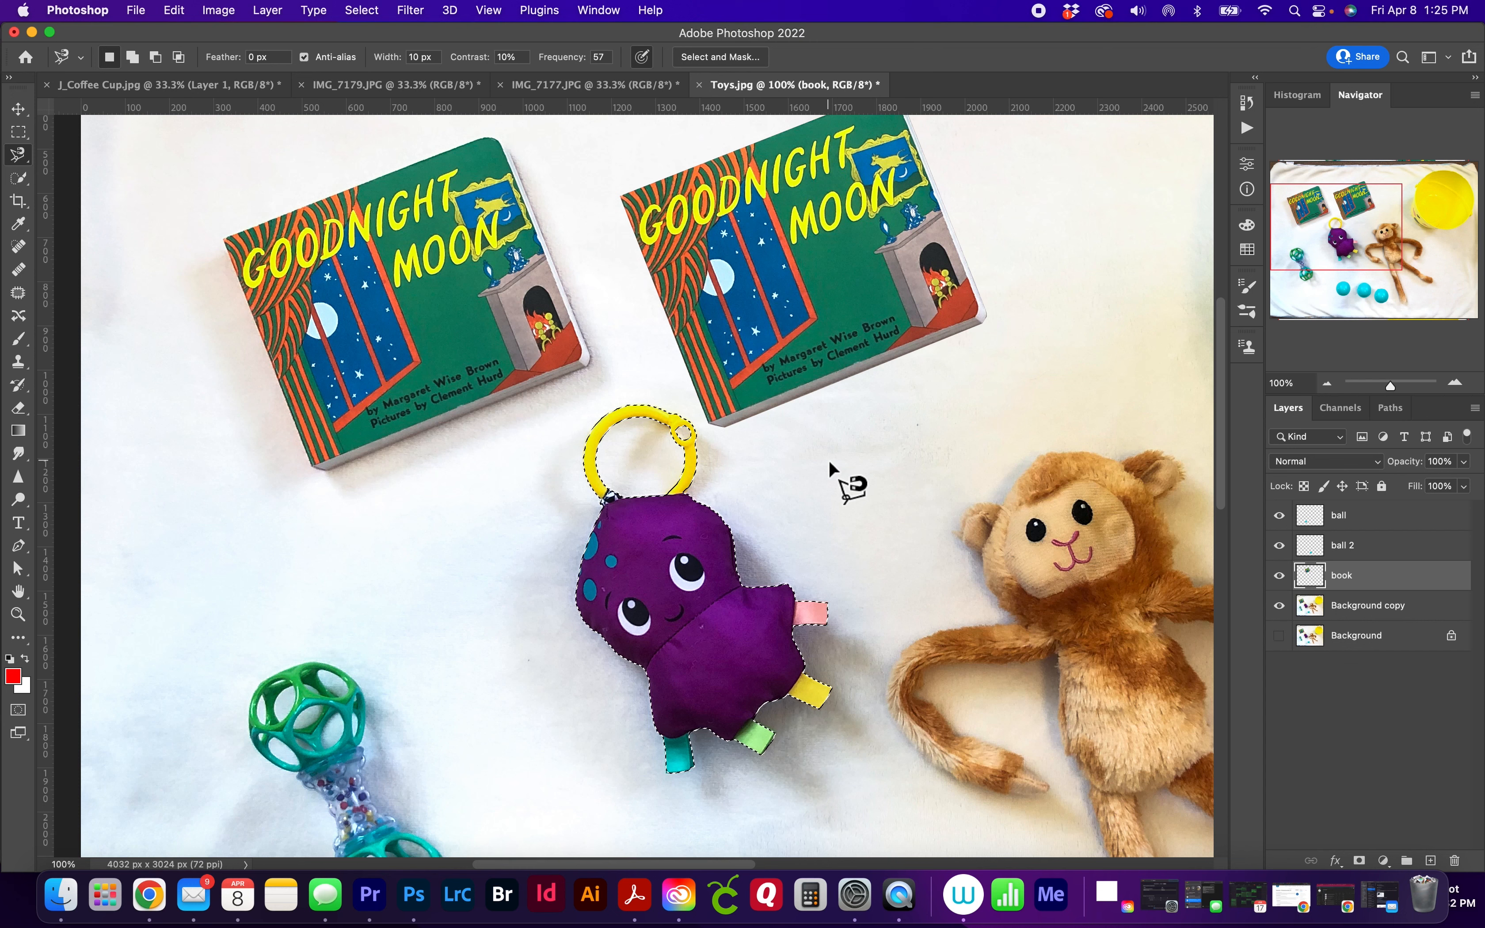
{"action": "left_click", "coordinate": [1400, 609]}
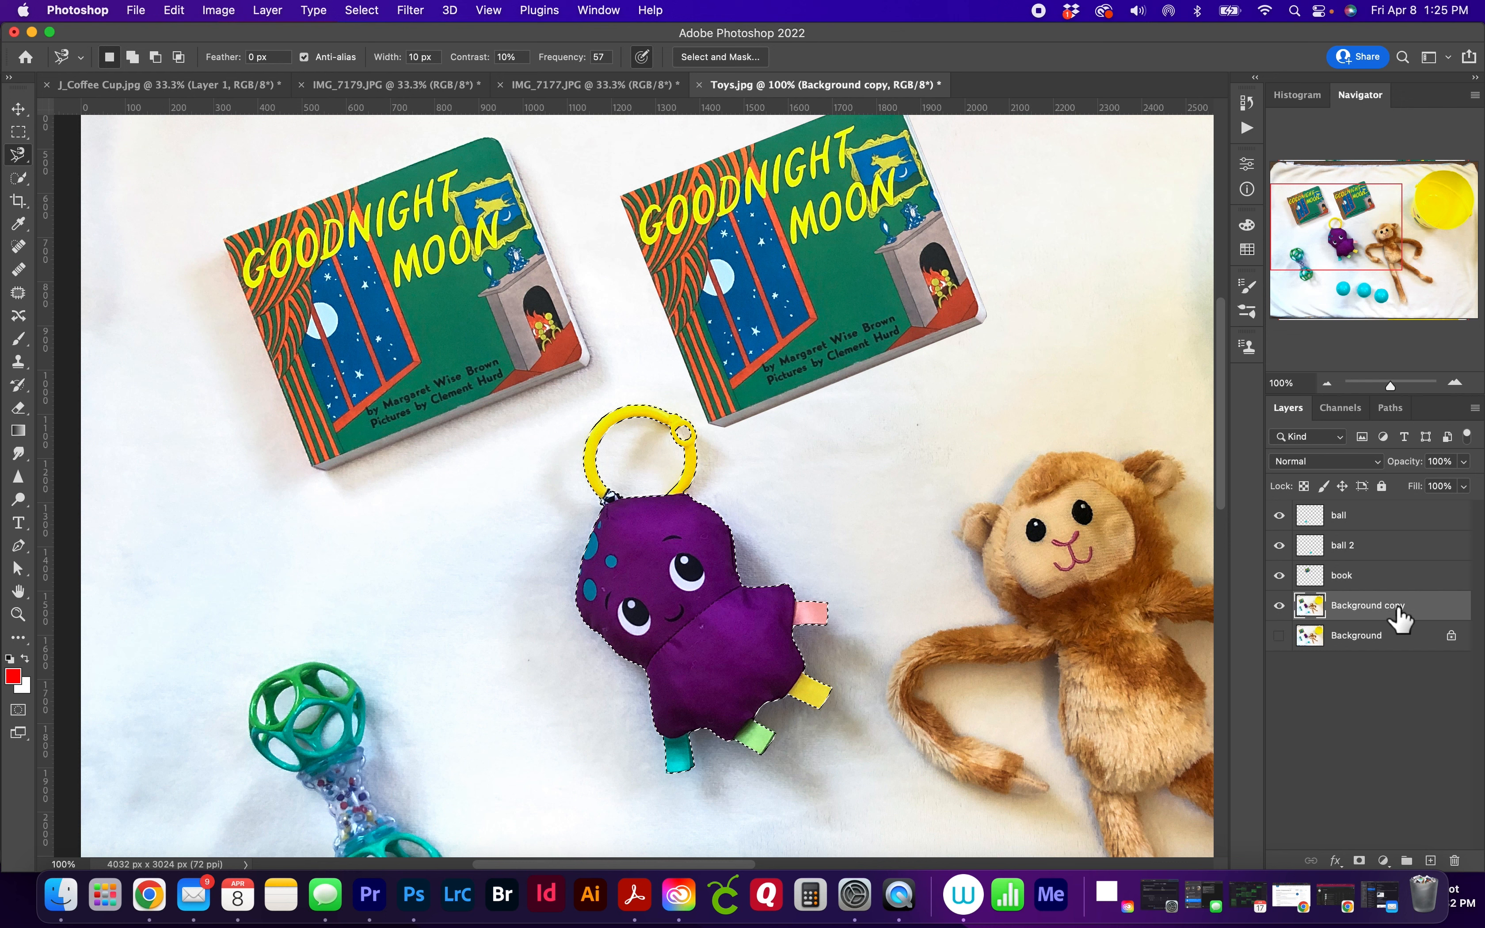
{"action": "left_click", "coordinate": [1394, 580]}
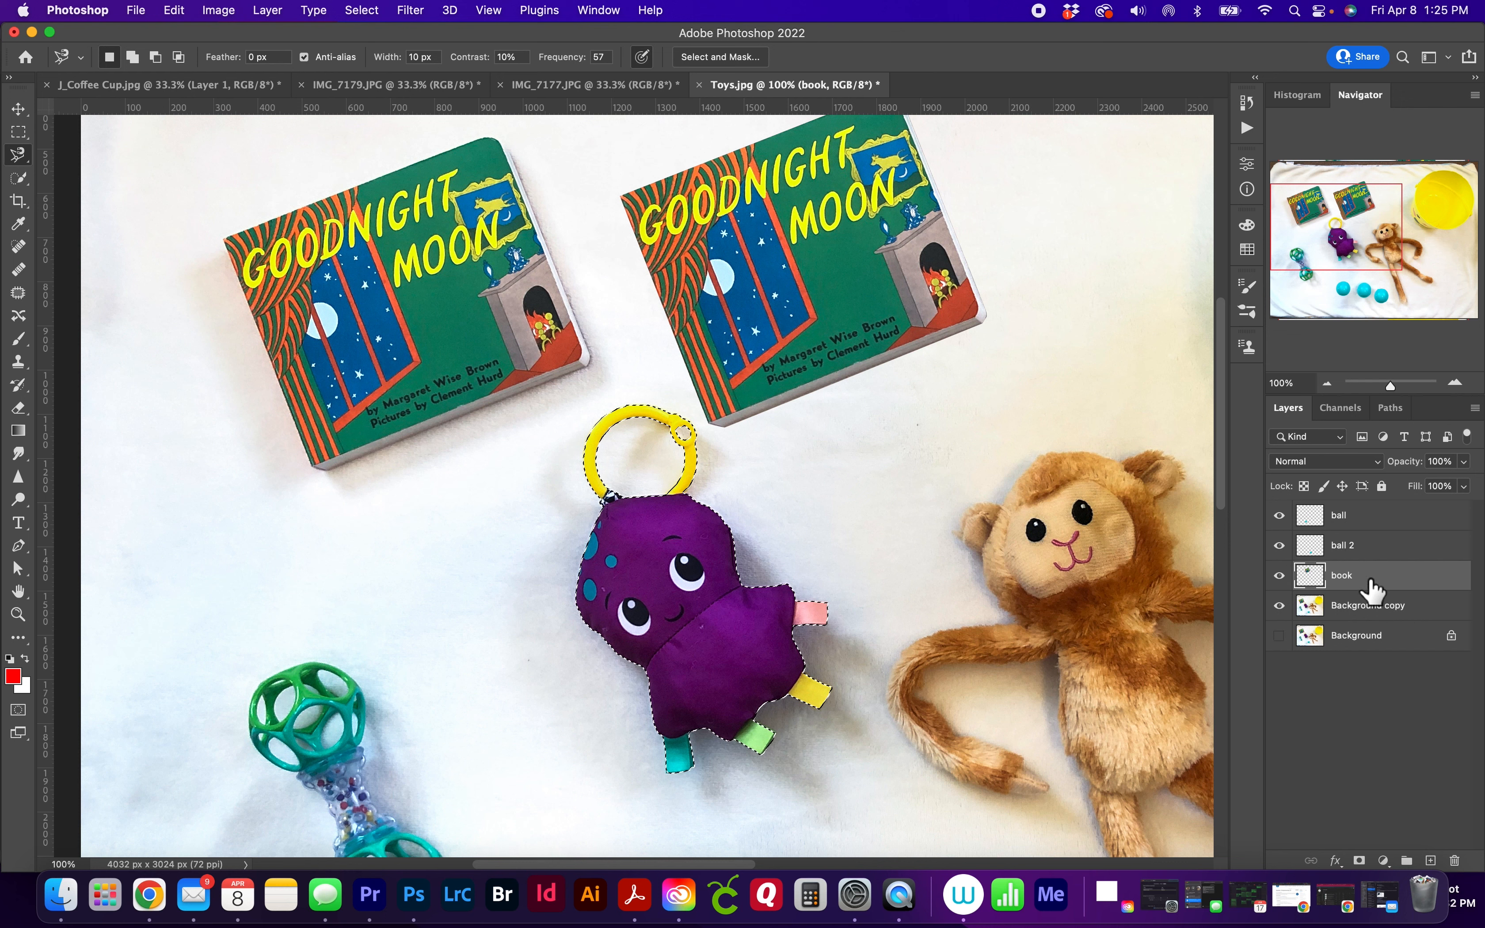
{"action": "key", "text": "super+c"}
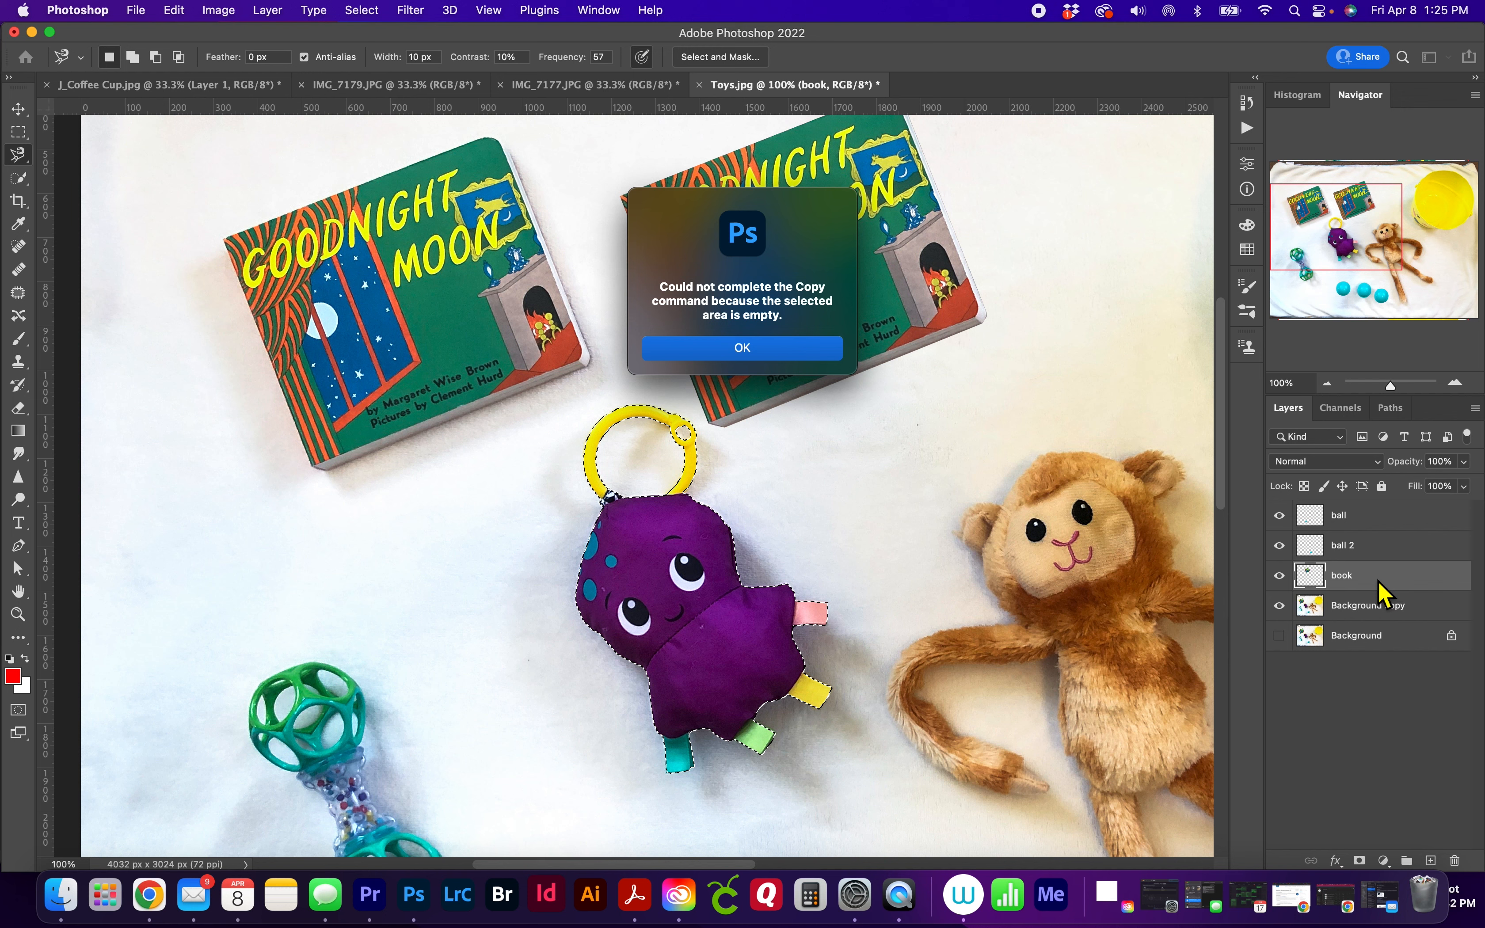
{"action": "left_click", "coordinate": [835, 349]}
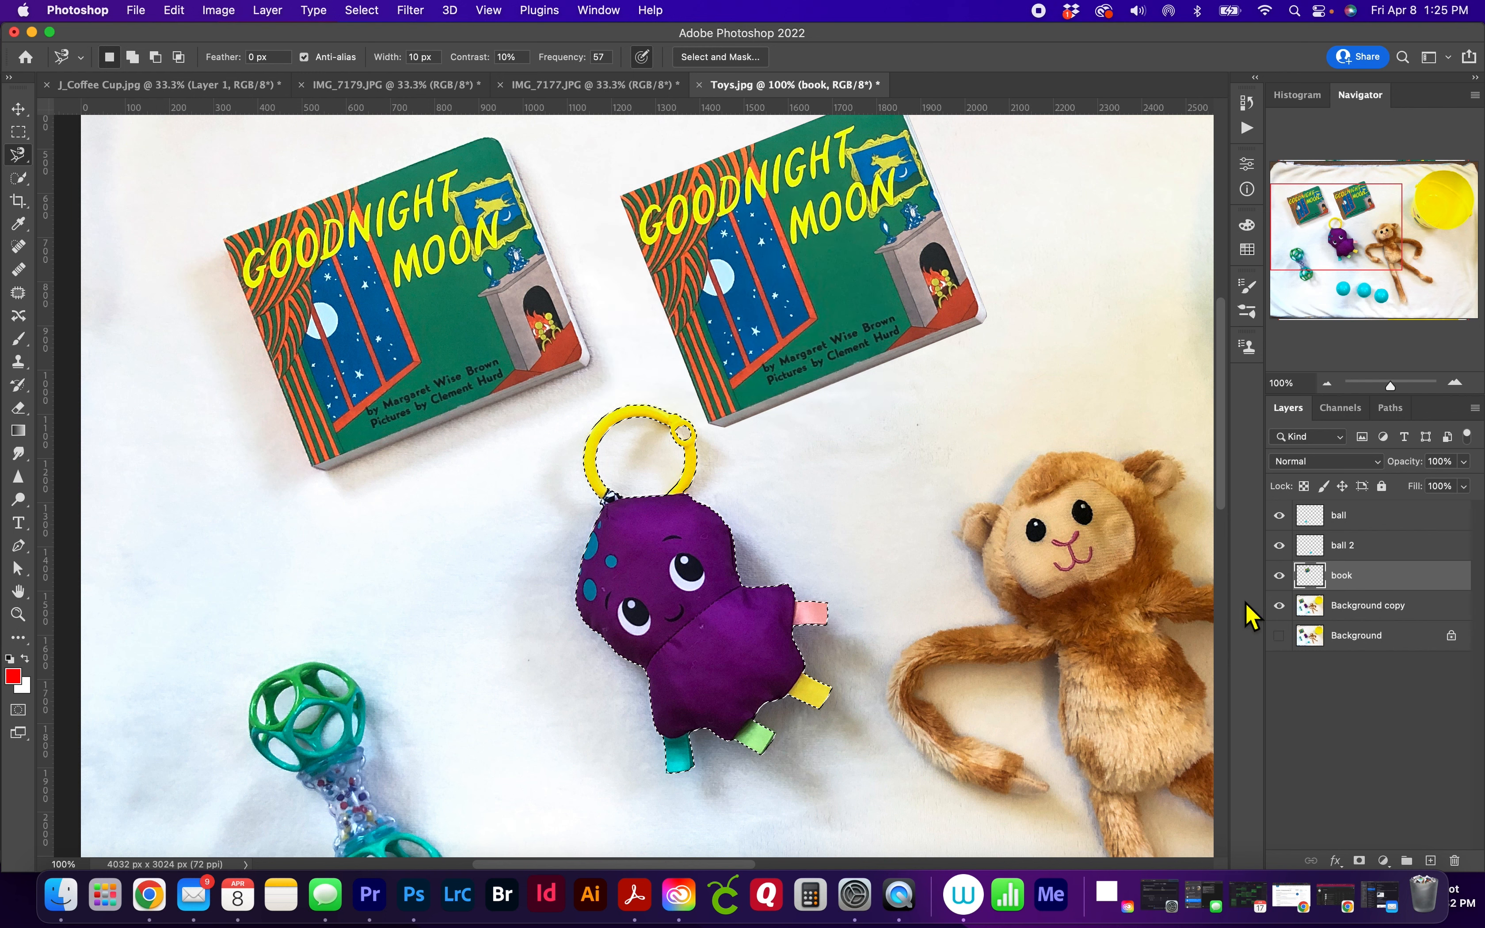
Hide and show the Background copy, ball 2 and ball layers to check which layer contains the purple toy.
{"action": "left_click", "coordinate": [1280, 606]}
{"action": "left_click", "coordinate": [1281, 545]}
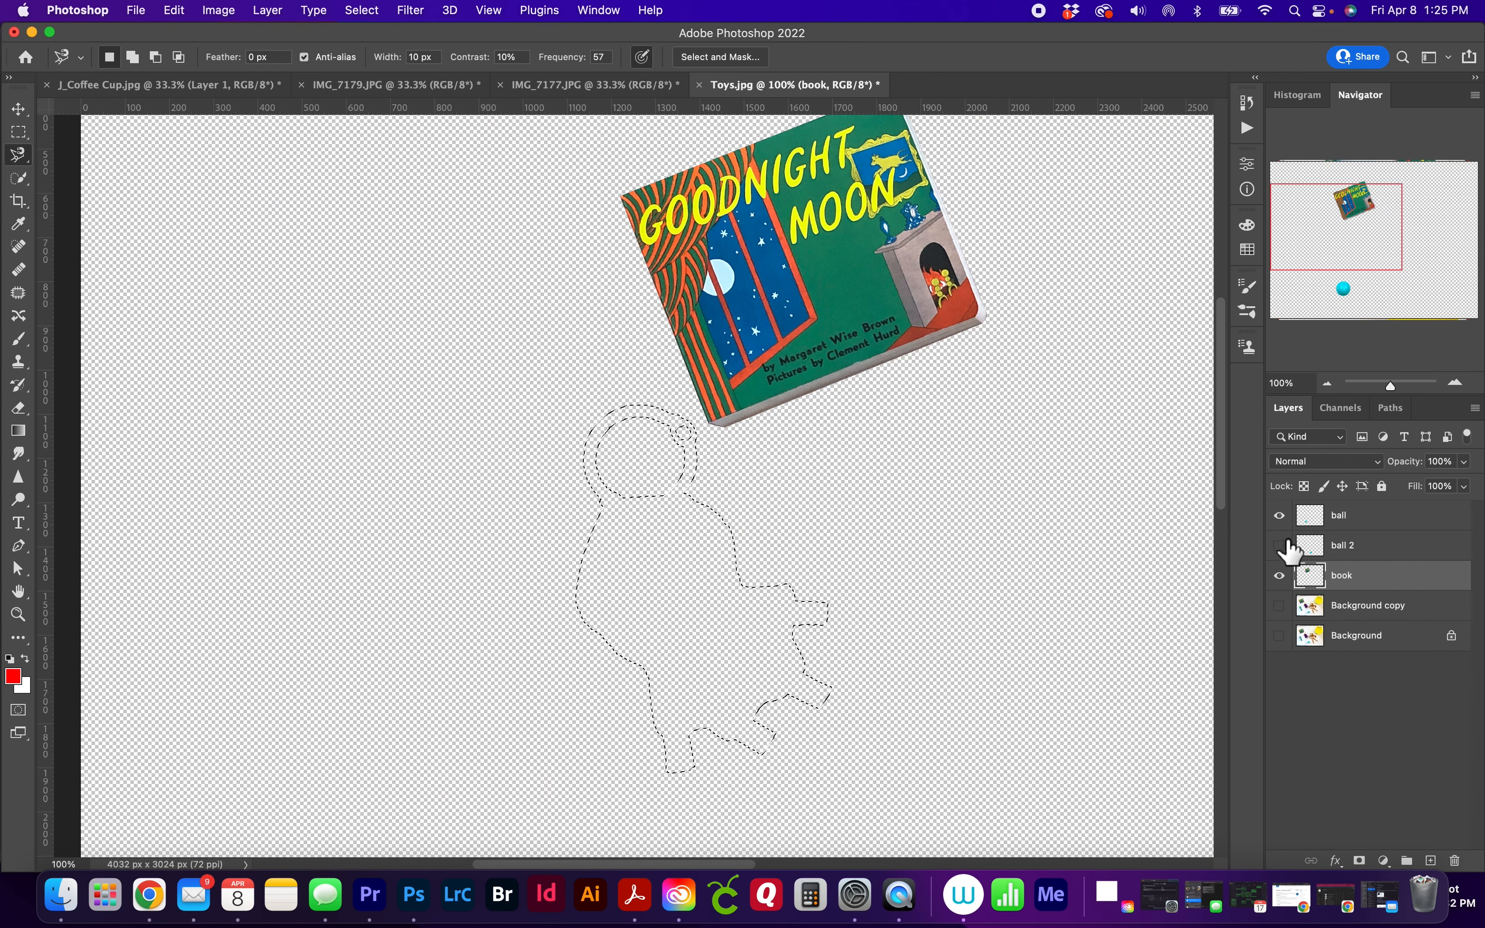
{"action": "left_click", "coordinate": [1281, 517]}
{"action": "left_click", "coordinate": [1285, 518]}
{"action": "left_click", "coordinate": [1285, 546]}
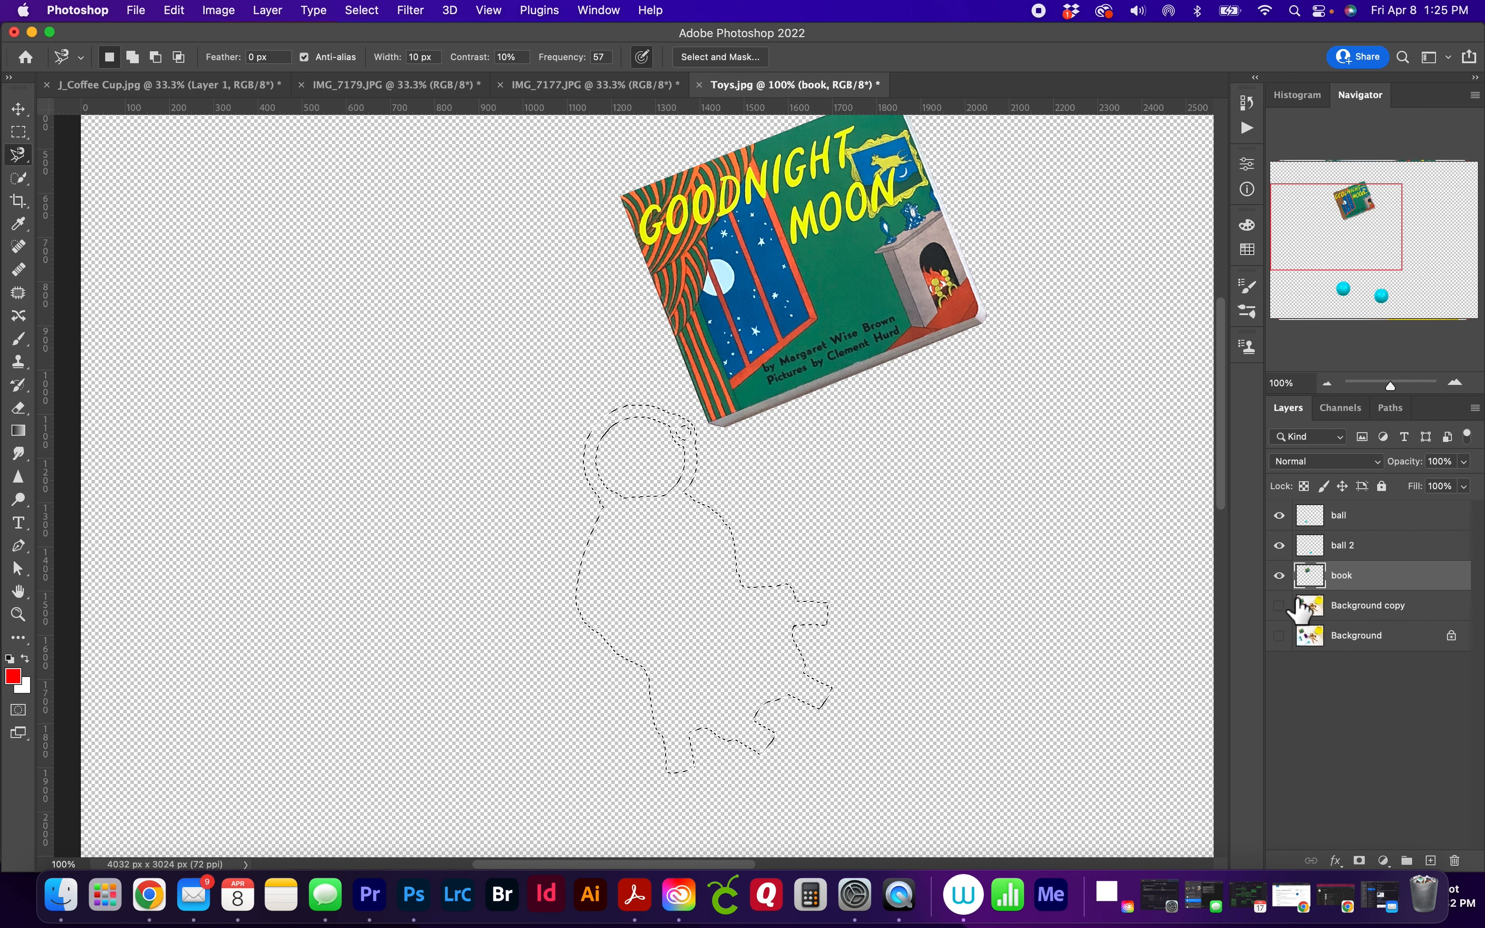
{"action": "left_click", "coordinate": [1281, 606]}
Duplicate the selected toy from the Background copy layer onto a new layer and move the duplicate between the original and the green rattle.
{"action": "left_click", "coordinate": [1355, 615]}
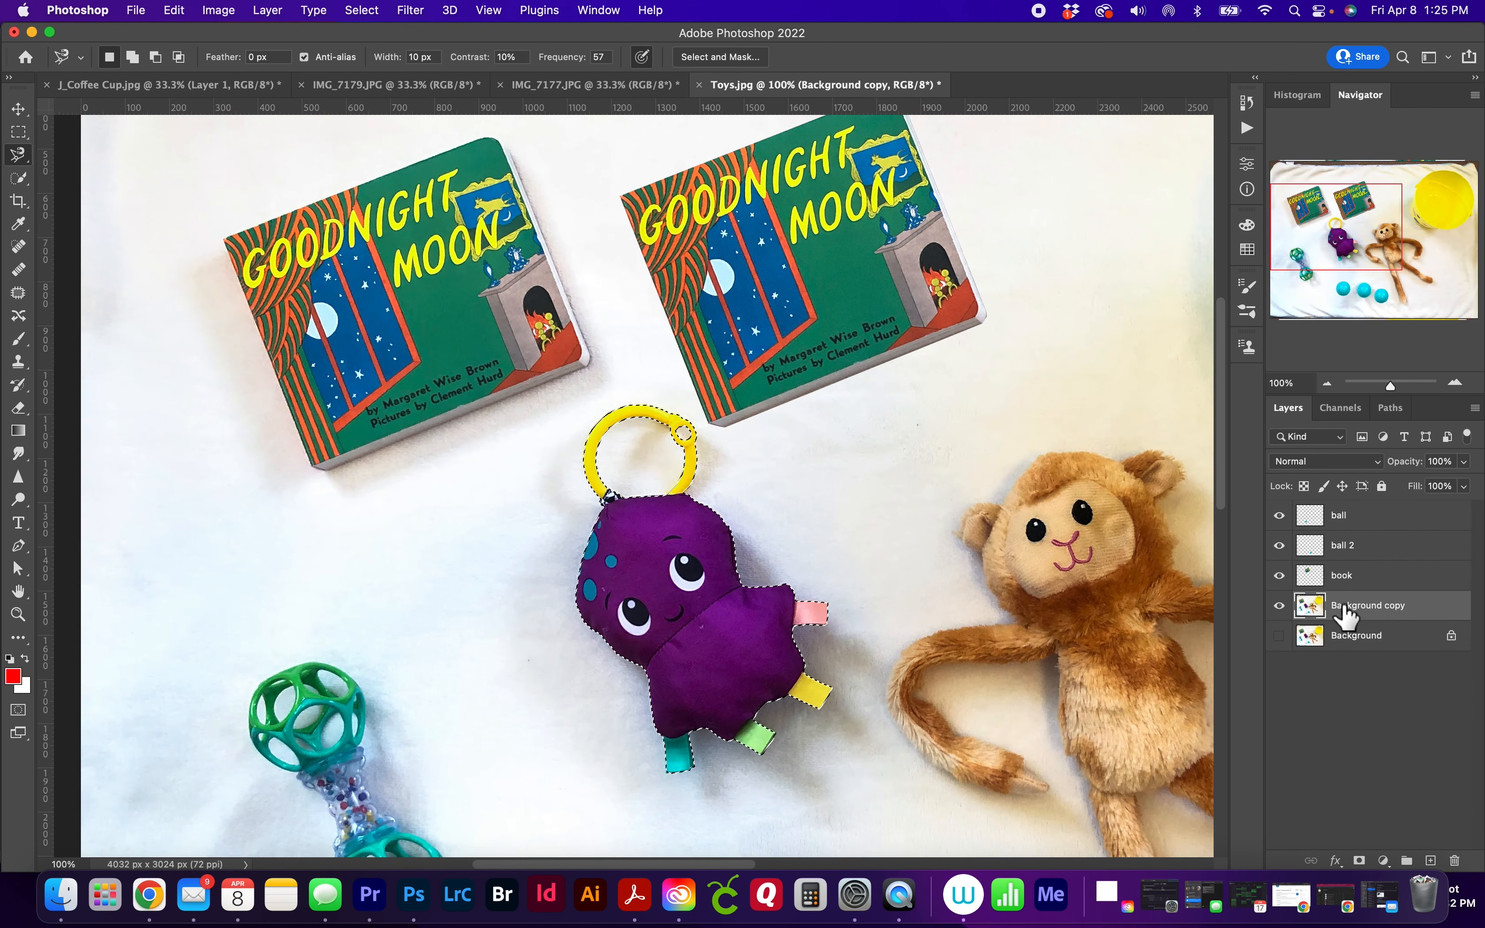
{"action": "key", "text": "super+c"}
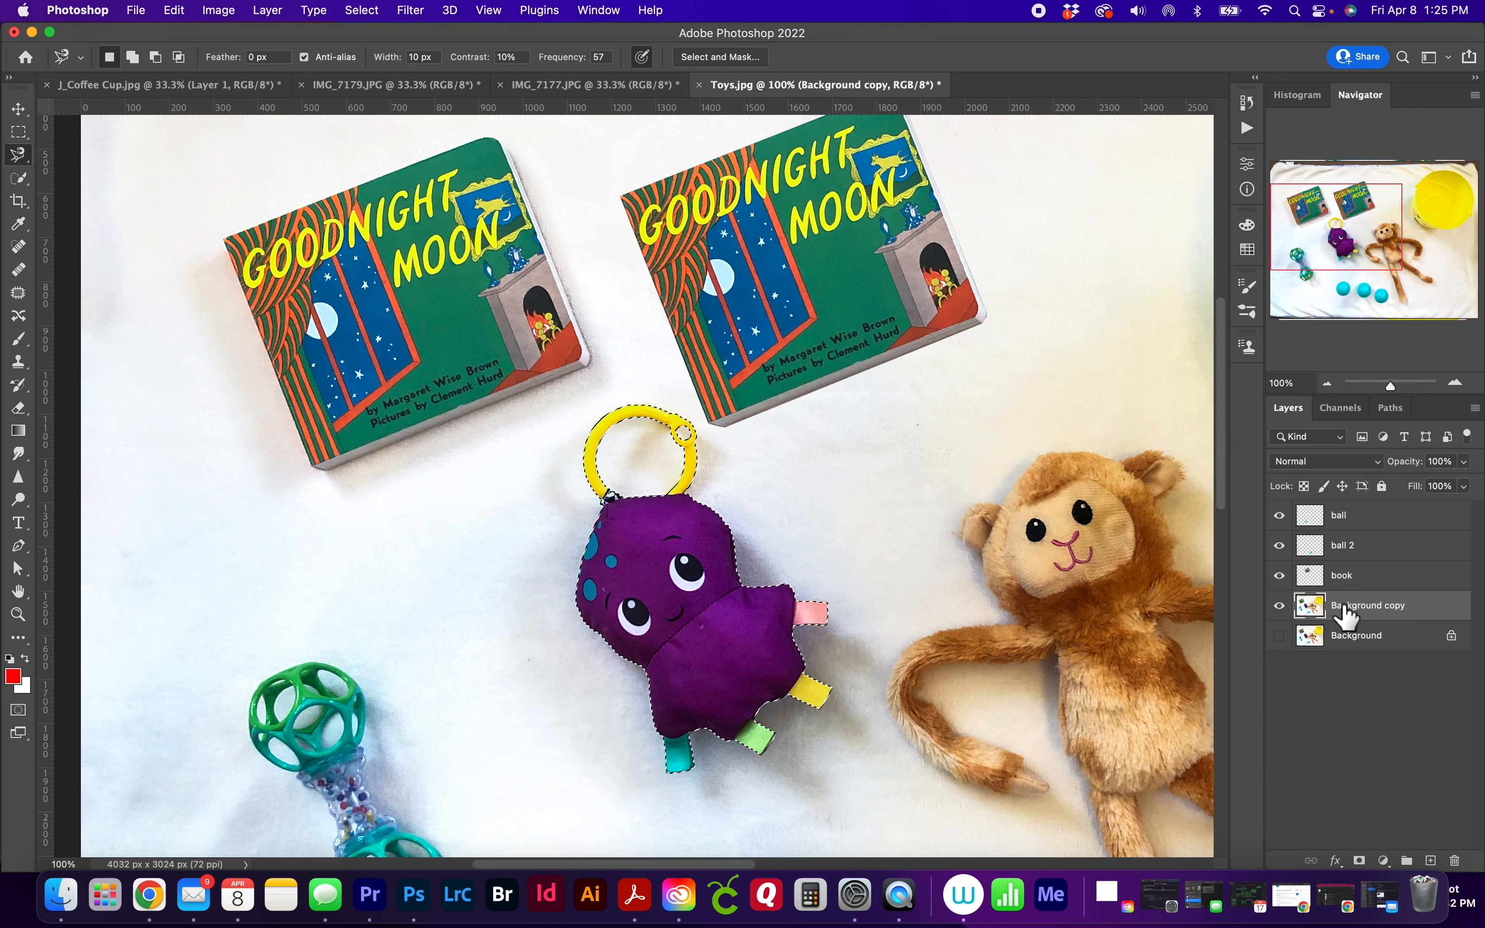
{"action": "key", "text": "super+v"}
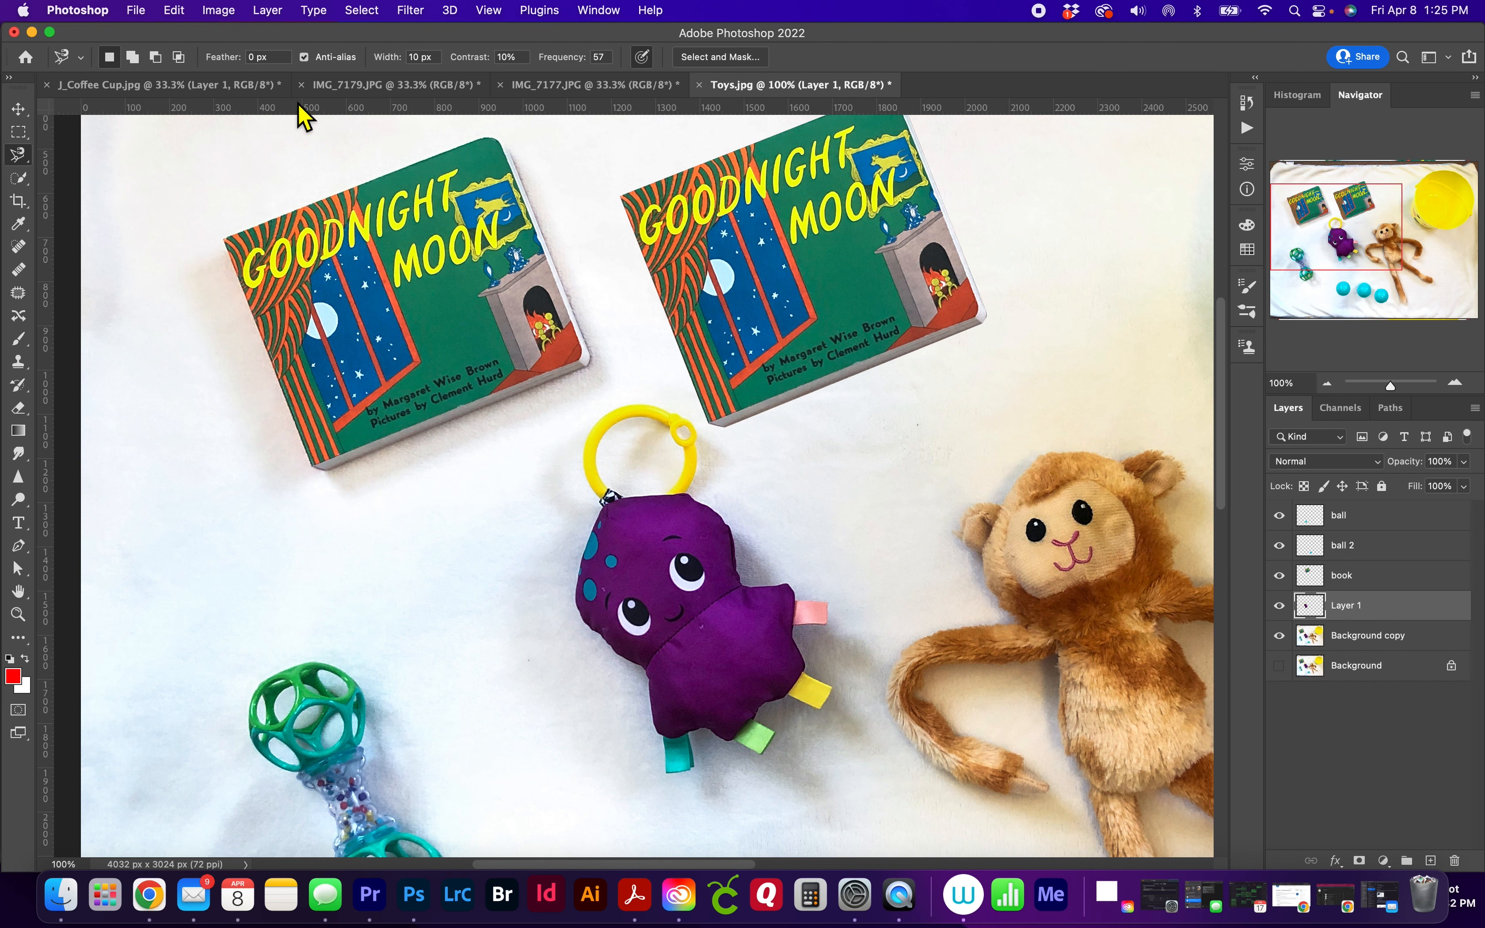
{"action": "left_click", "coordinate": [19, 109]}
{"action": "left_click_drag", "start_coordinate": [684, 617], "coordinate": [477, 675]}
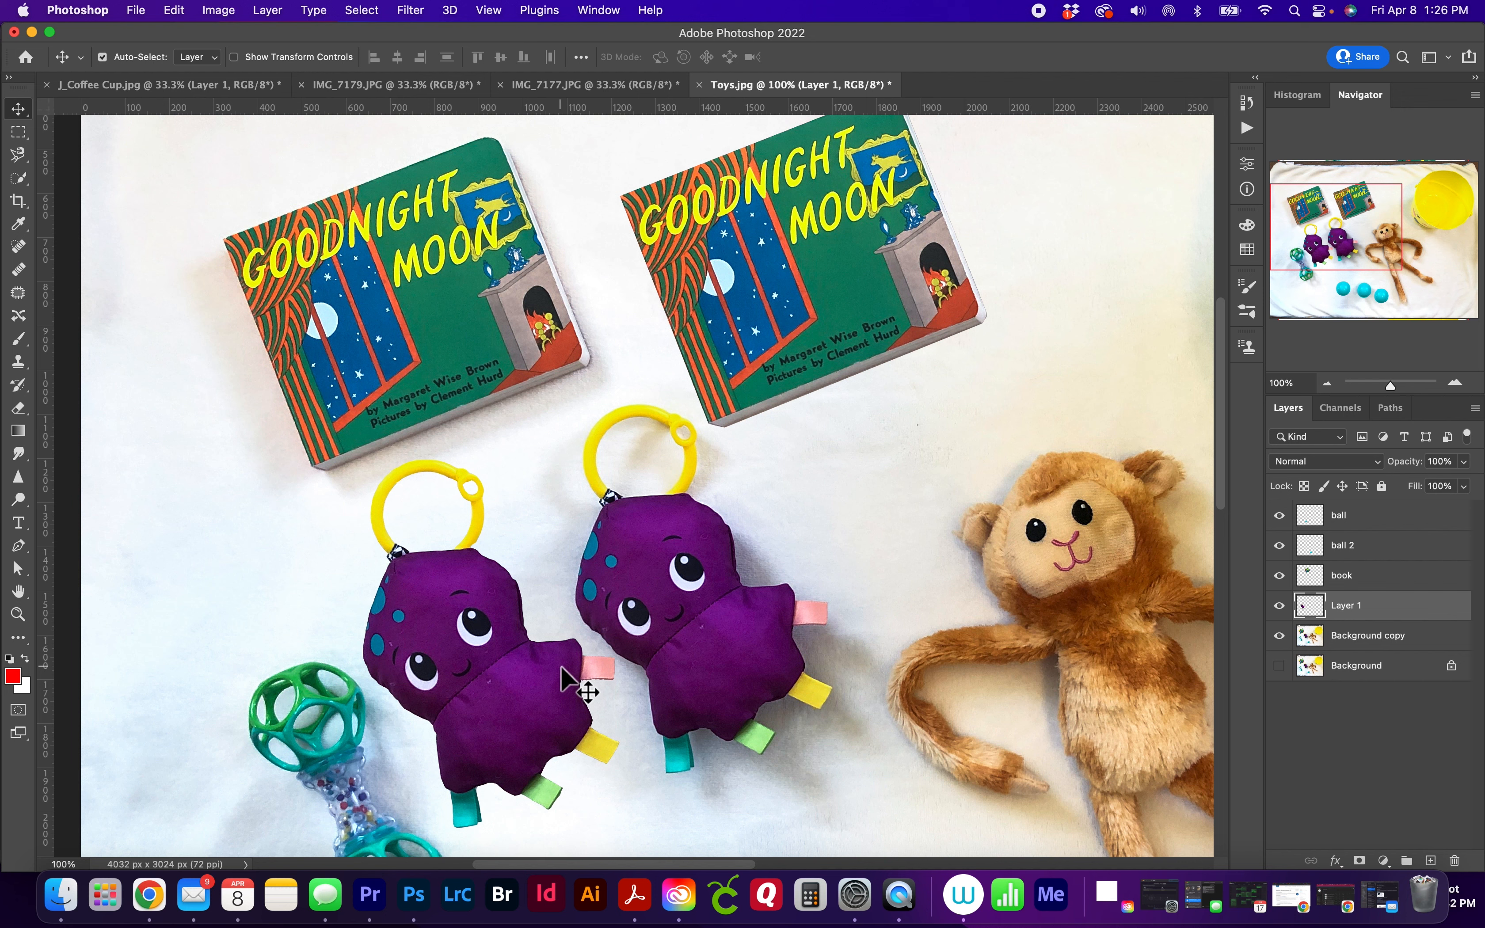
Undo moving and pasting the duplicate purple toy.
{"action": "key", "text": "super+z"}
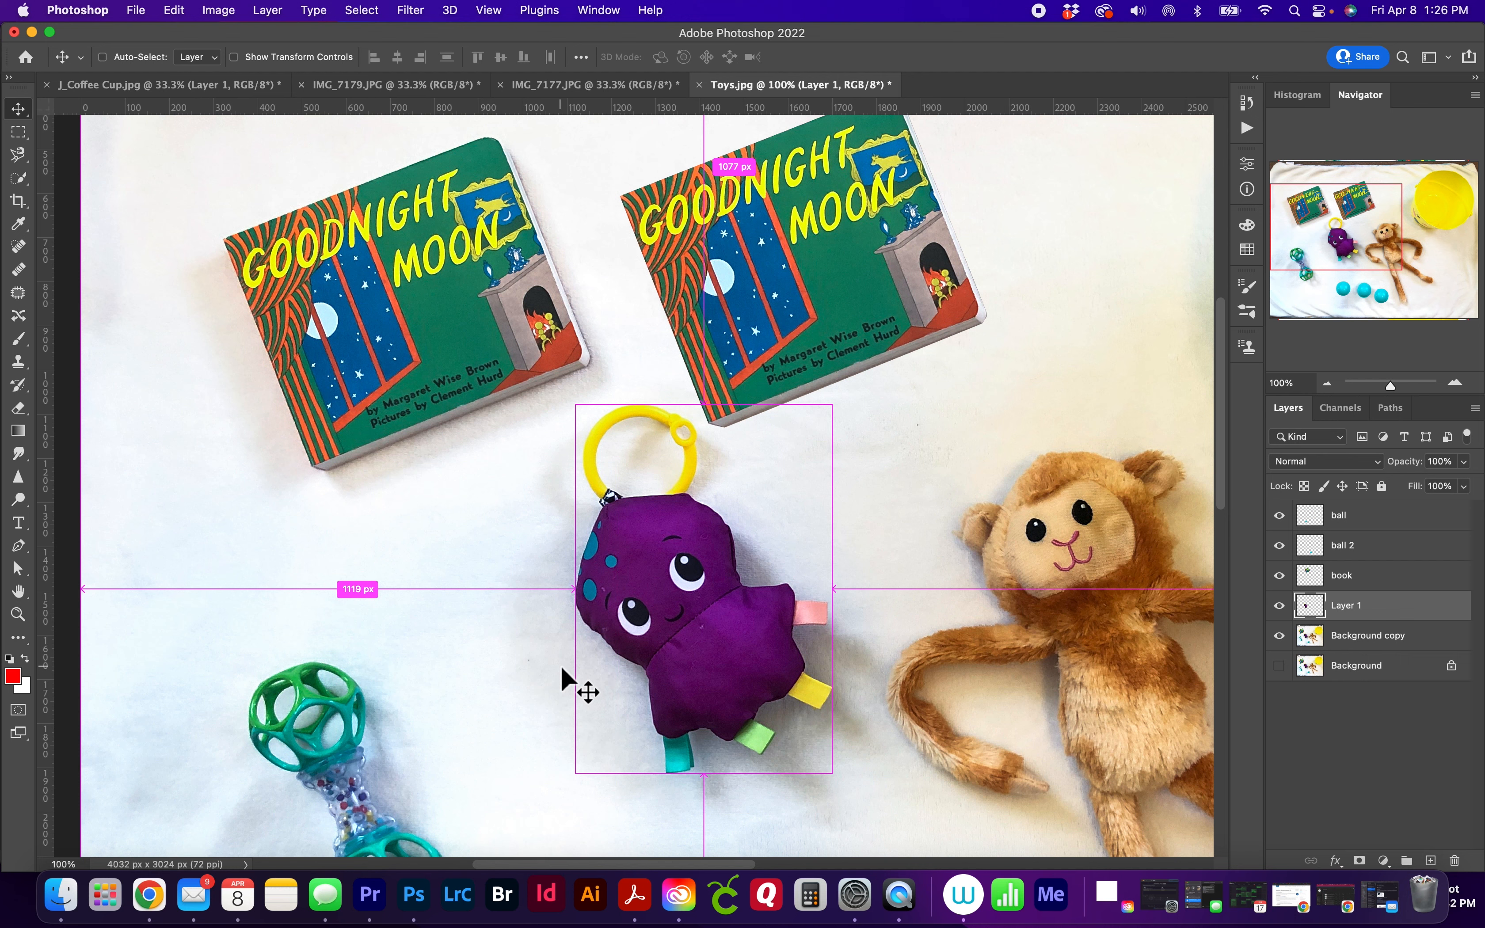
{"action": "key", "text": "super+z"}
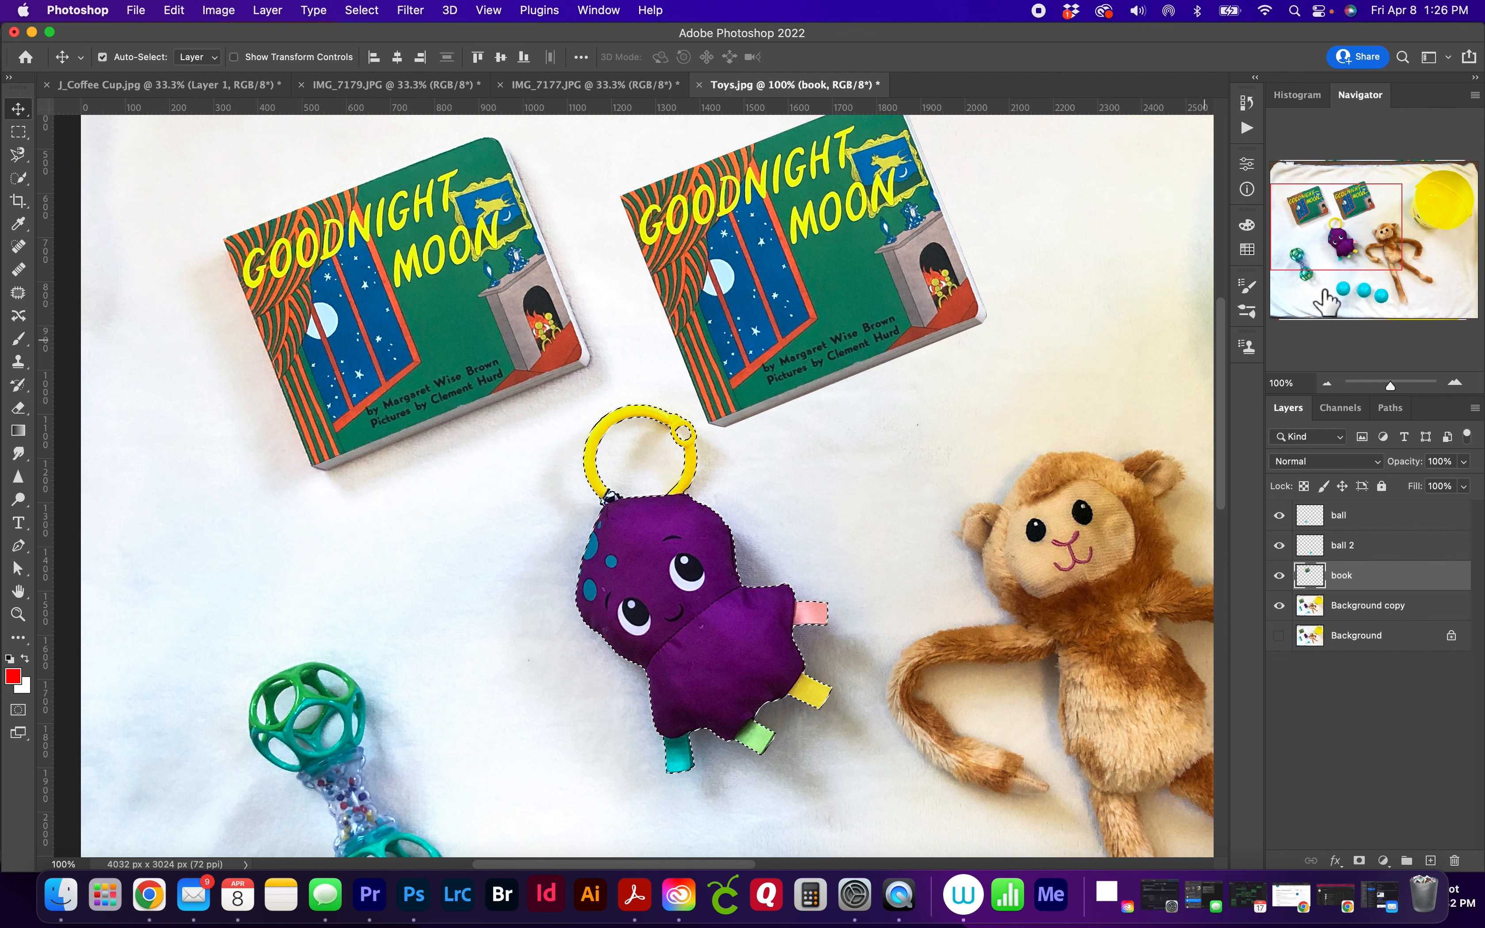
Step the document history forward through Paste and Move, and return to the last Layer Visibility state.
{"action": "left_click", "coordinate": [1246, 103]}
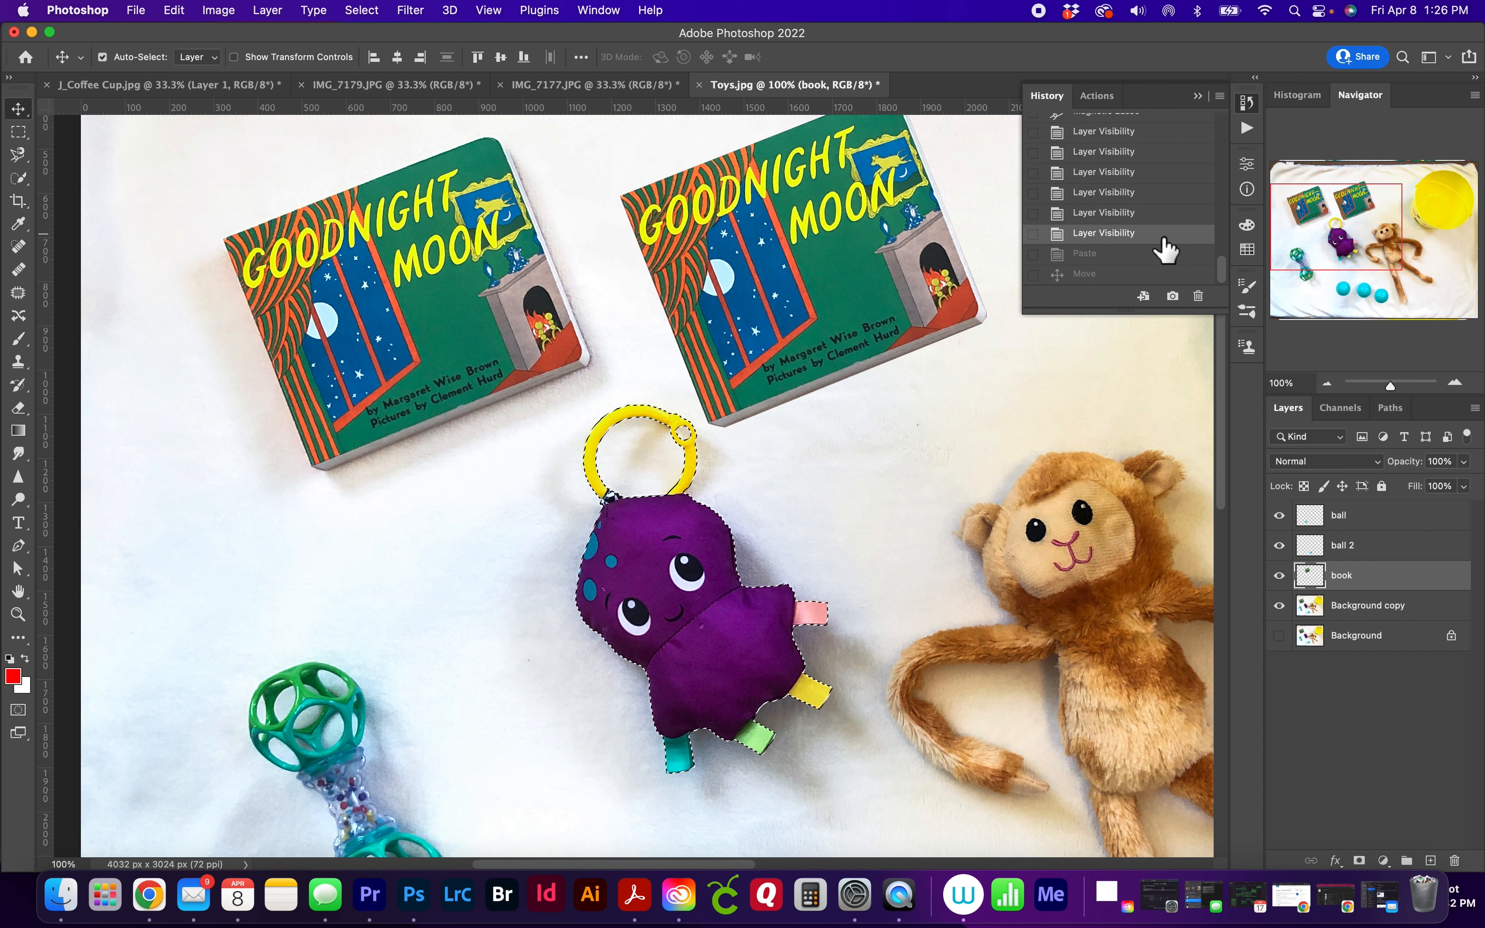
{"action": "left_click", "coordinate": [1161, 257]}
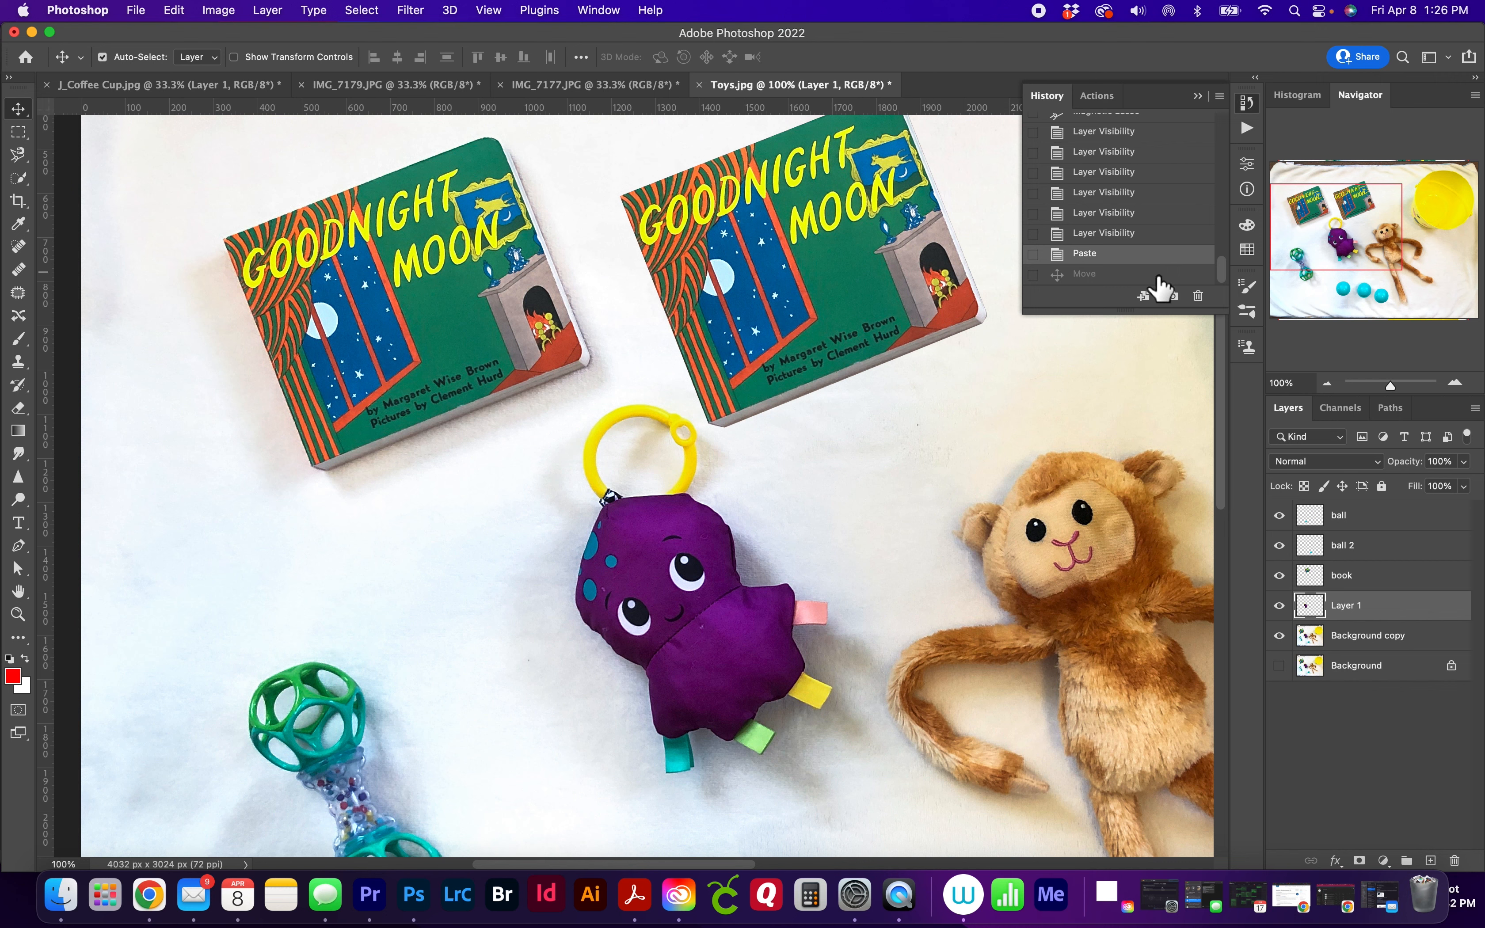
{"action": "left_click", "coordinate": [1158, 277]}
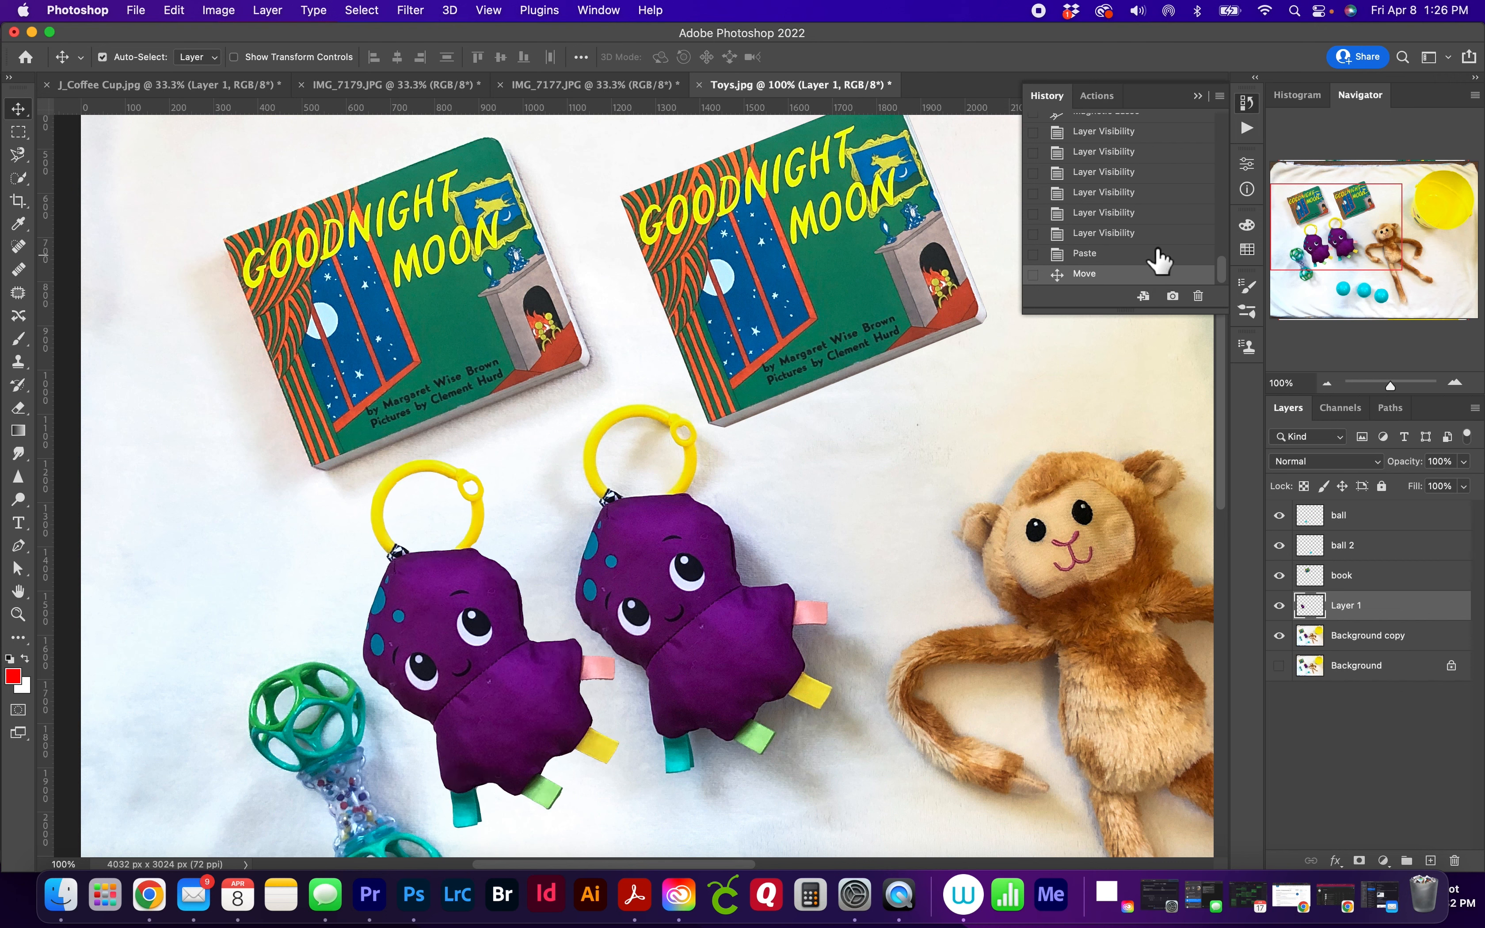
{"action": "left_click", "coordinate": [1162, 234]}
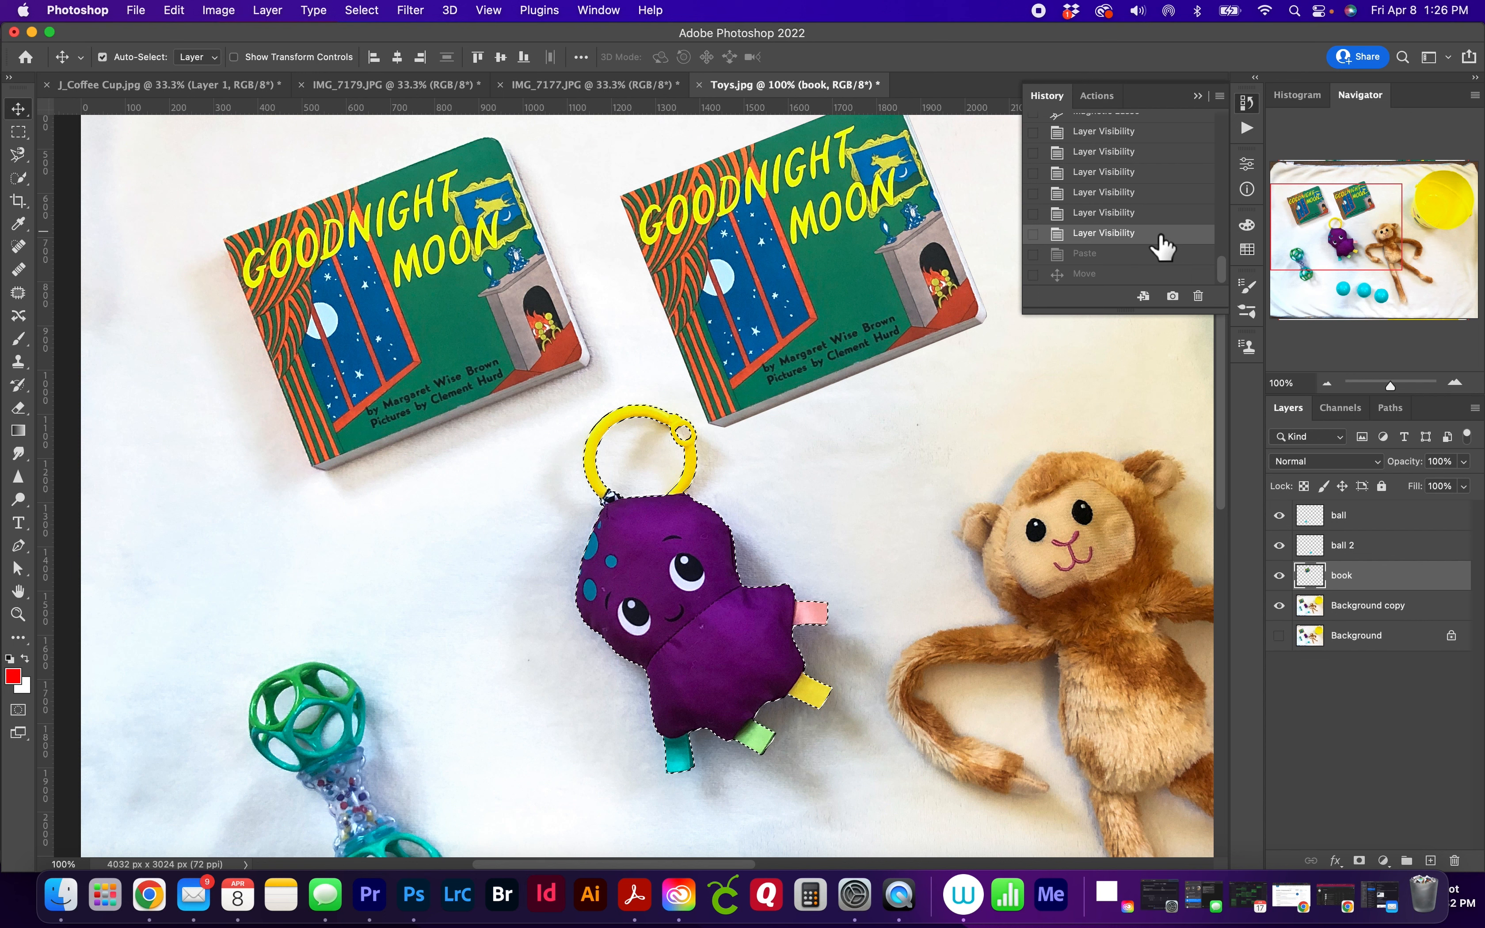
{"action": "left_click", "coordinate": [1197, 96]}
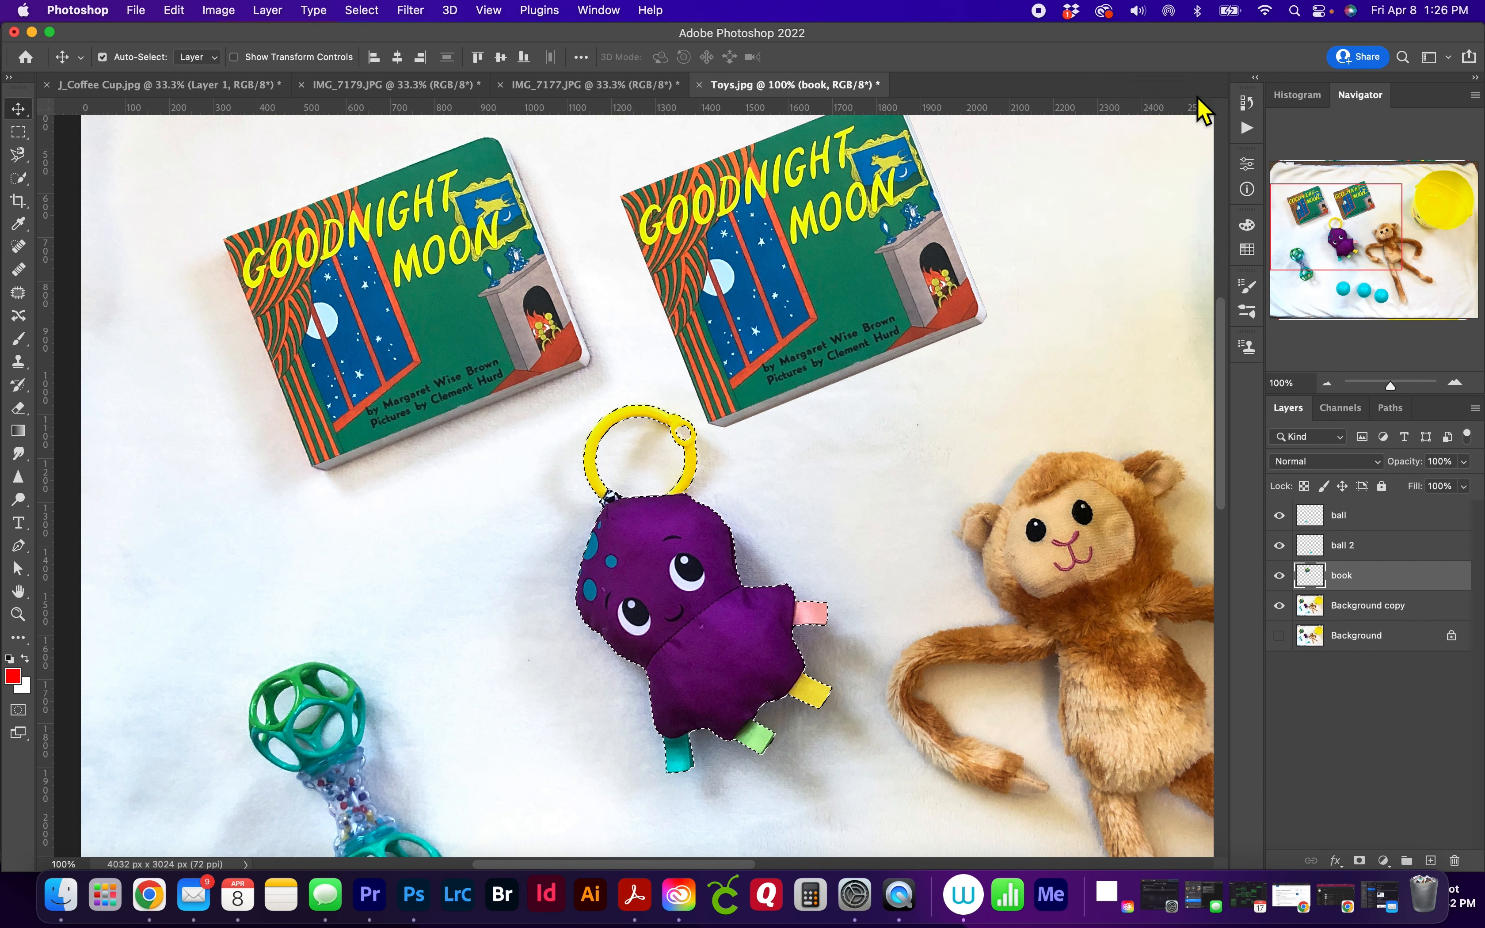
{"action": "left_click", "coordinate": [601, 10]}
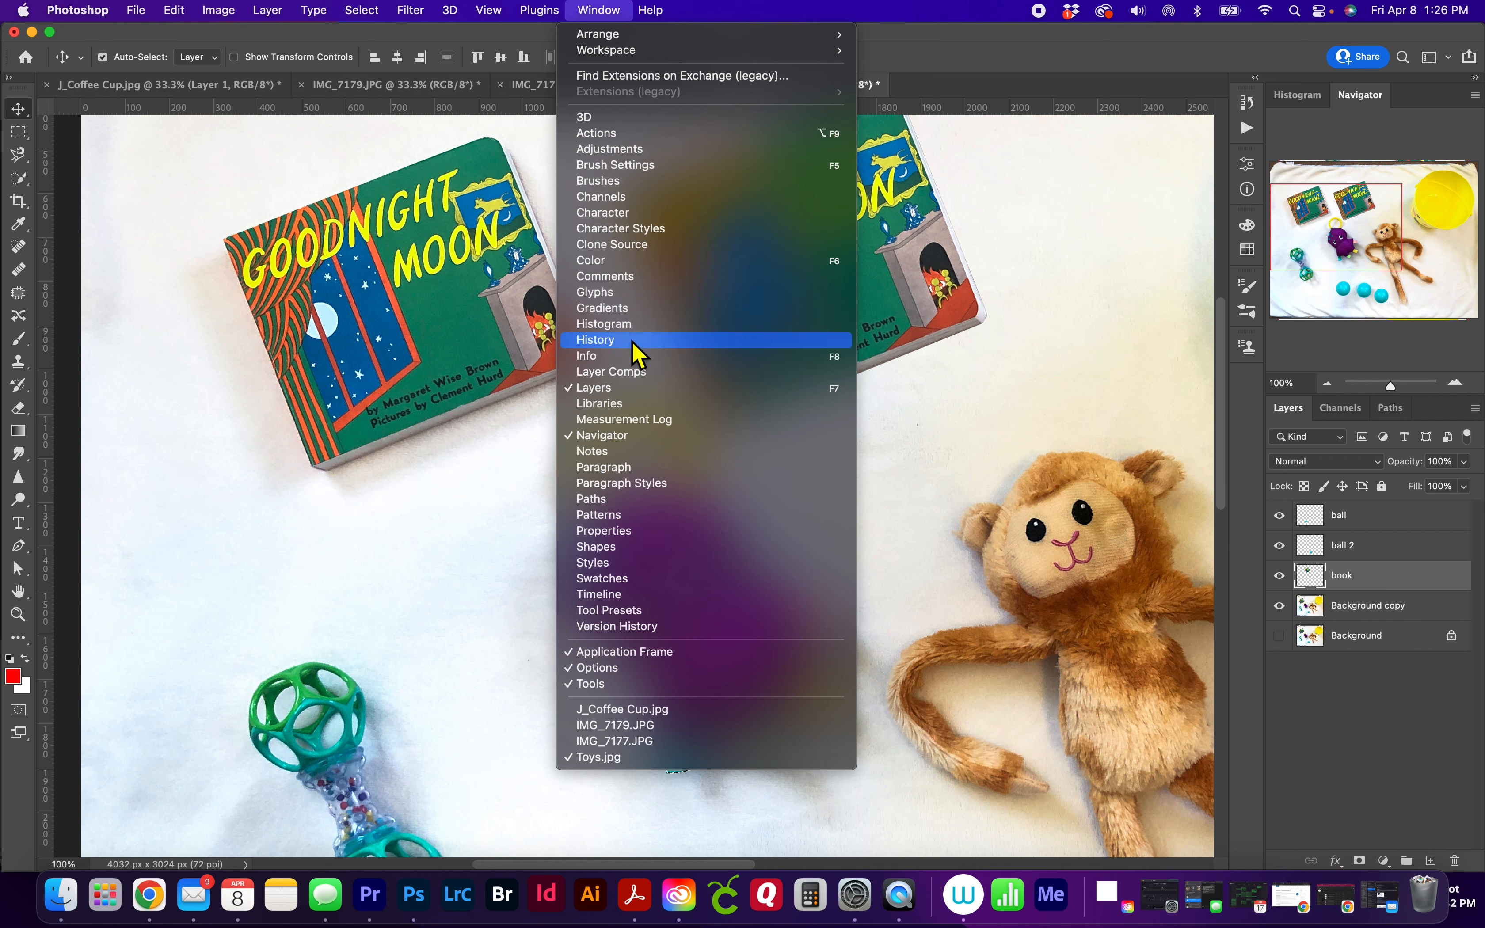
{"action": "left_click", "coordinate": [606, 14]}
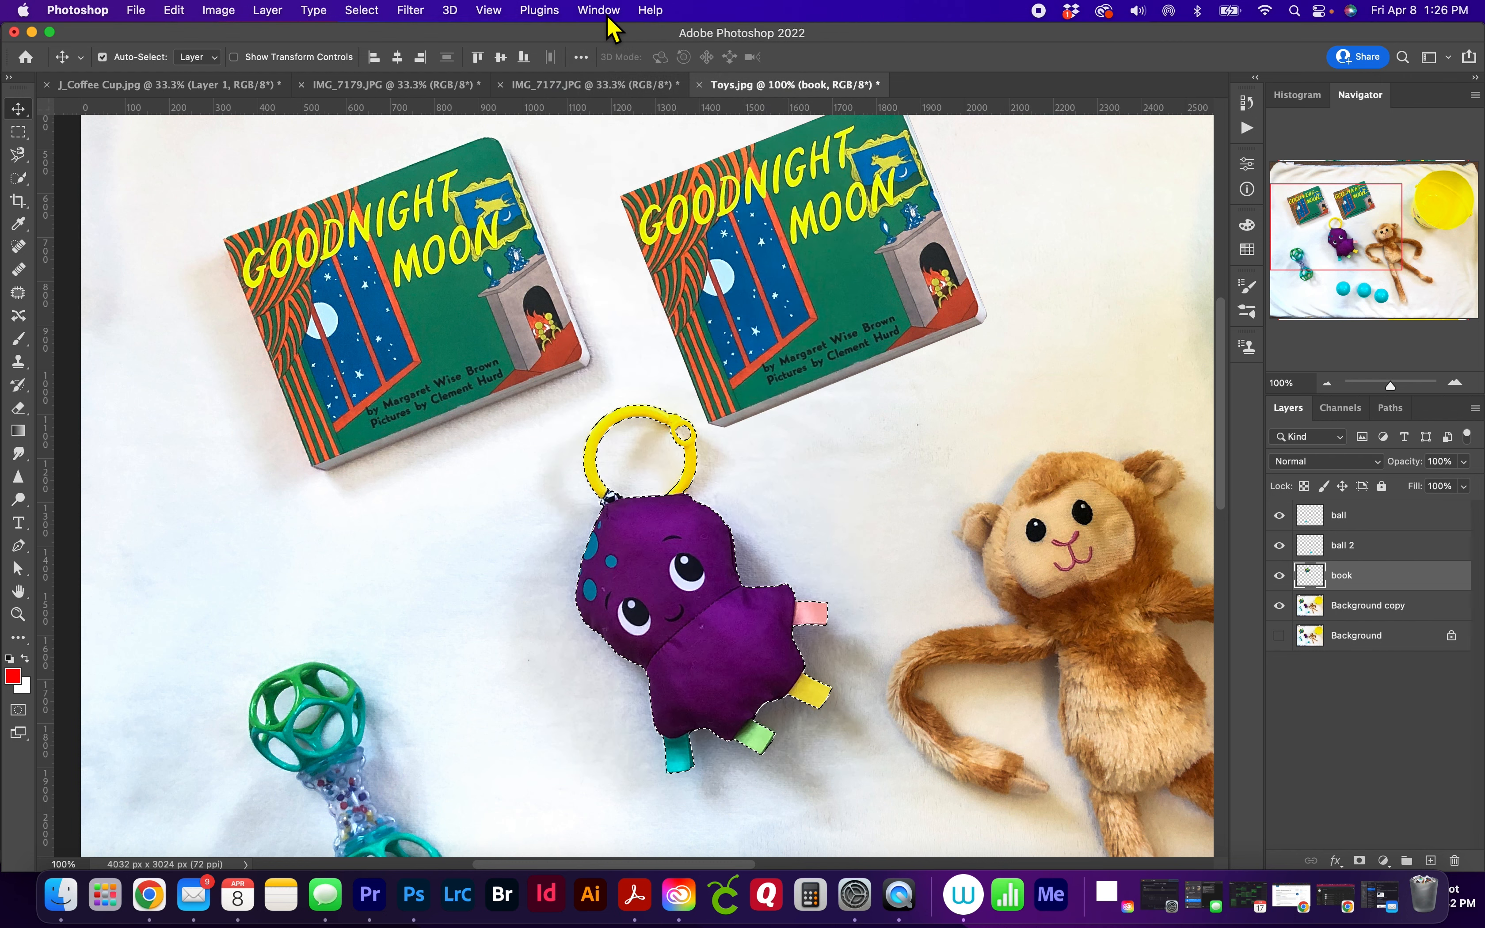
Save the purple toy selection as a new channel named octopus in Toys.jpg.
{"action": "left_click", "coordinate": [377, 13]}
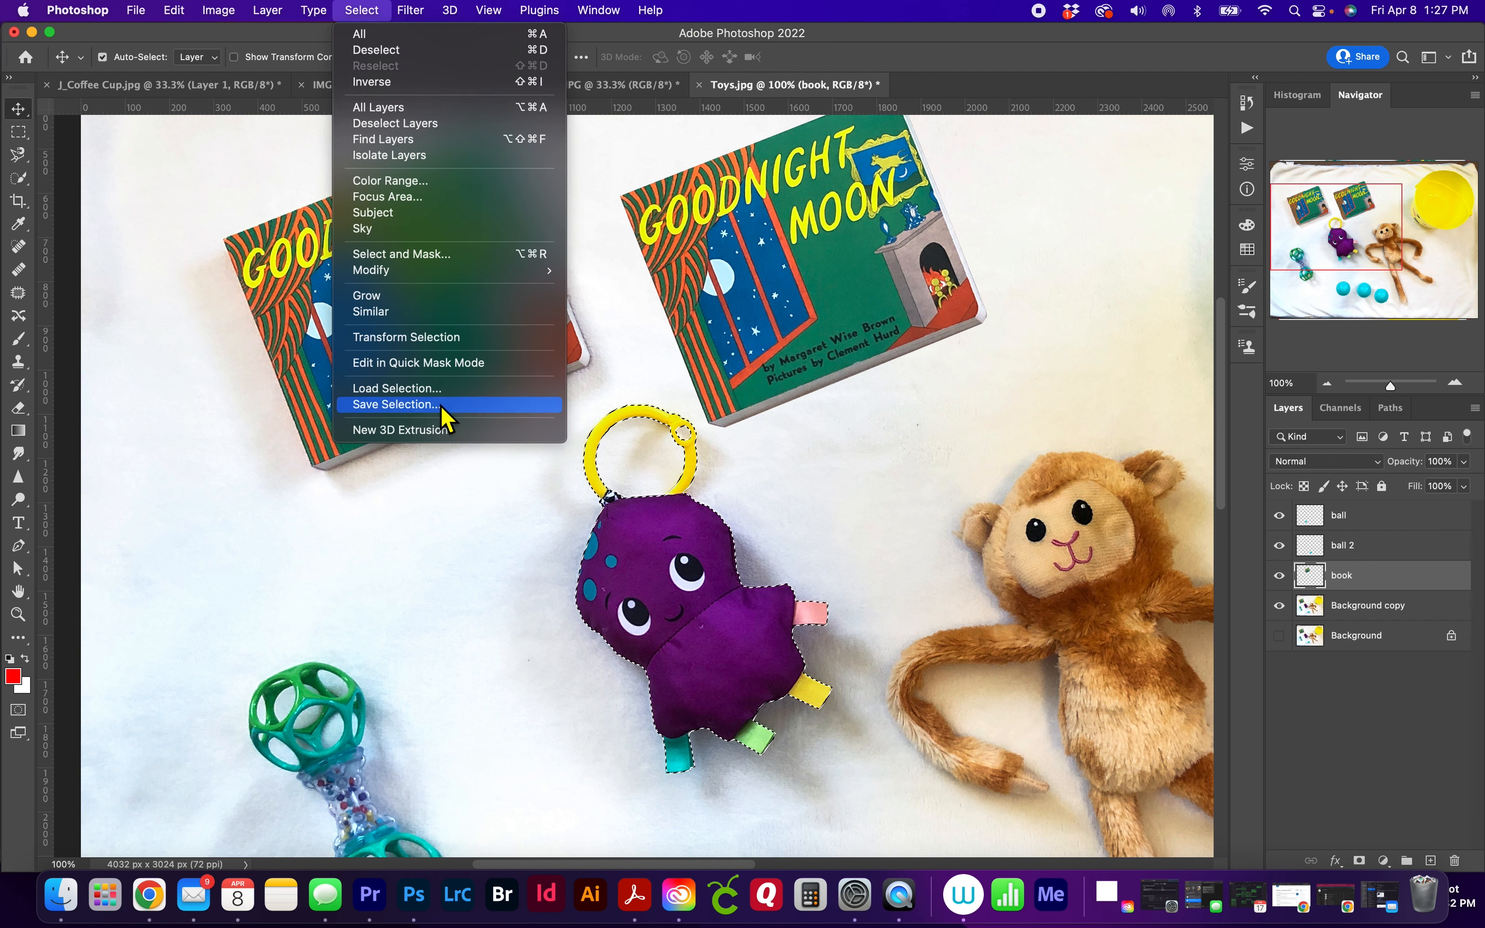
{"action": "left_click", "coordinate": [405, 404]}
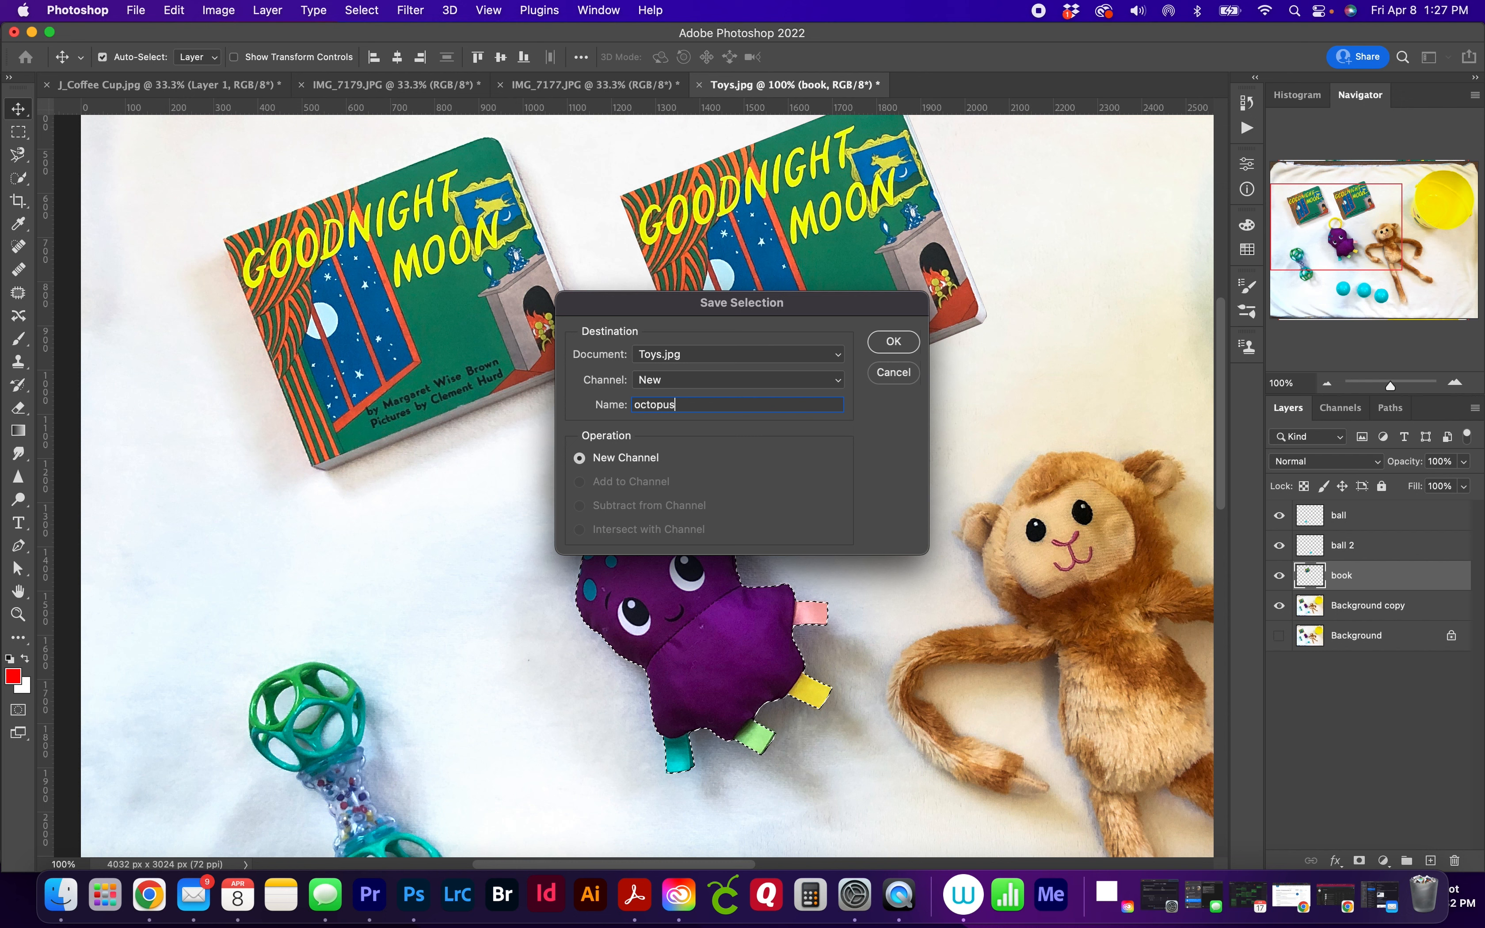
{"action": "left_click", "coordinate": [890, 347]}
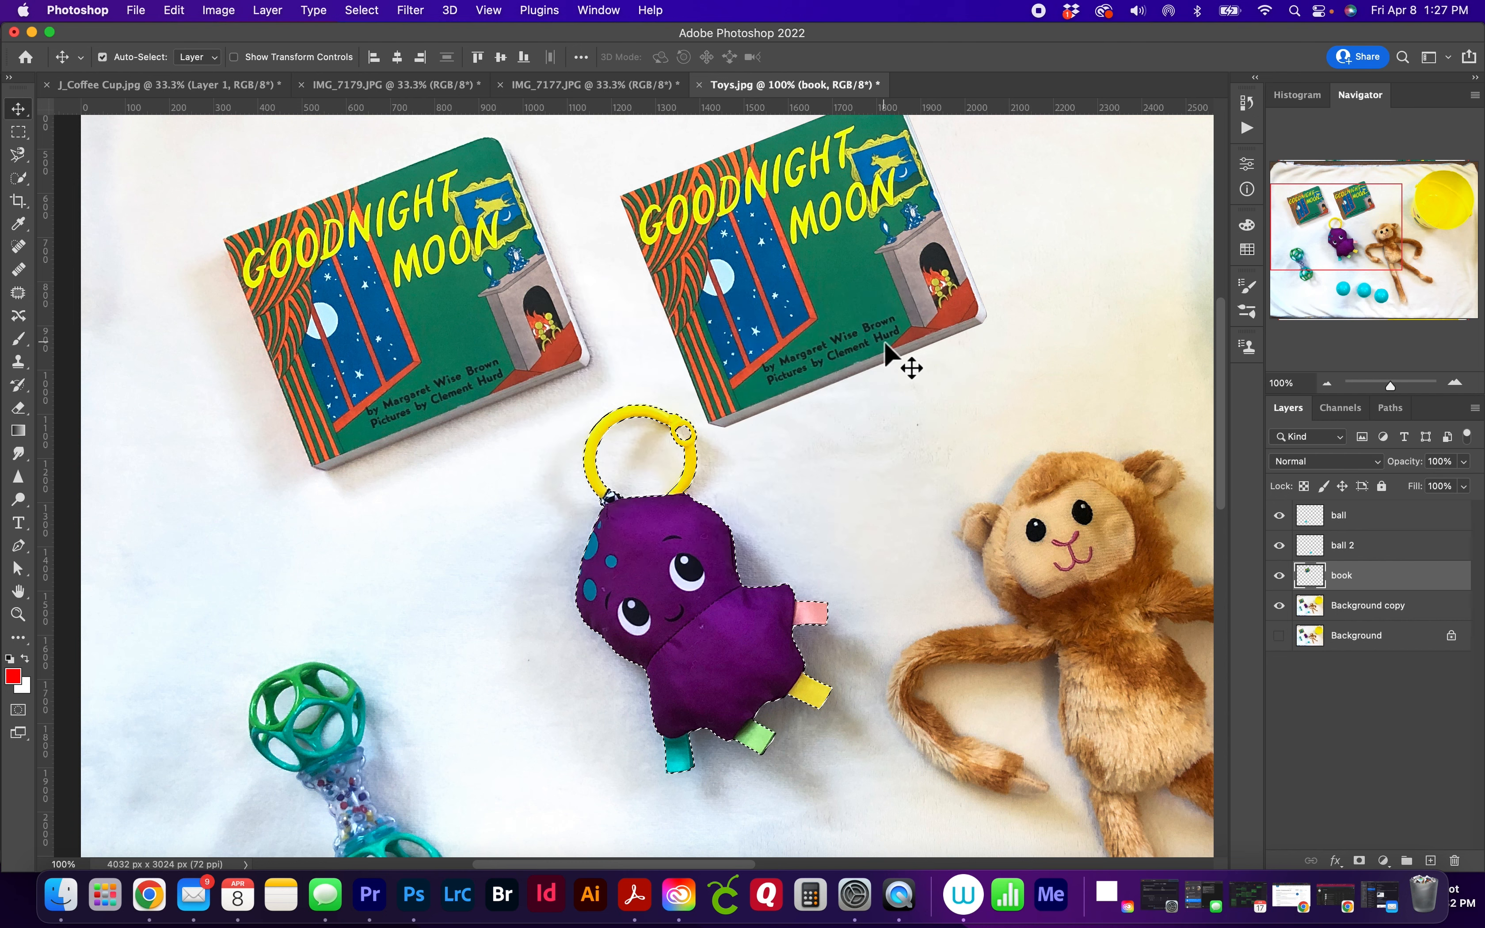
Try to copy the selected purple toy while the book layer is active.
{"action": "key", "text": "super"}
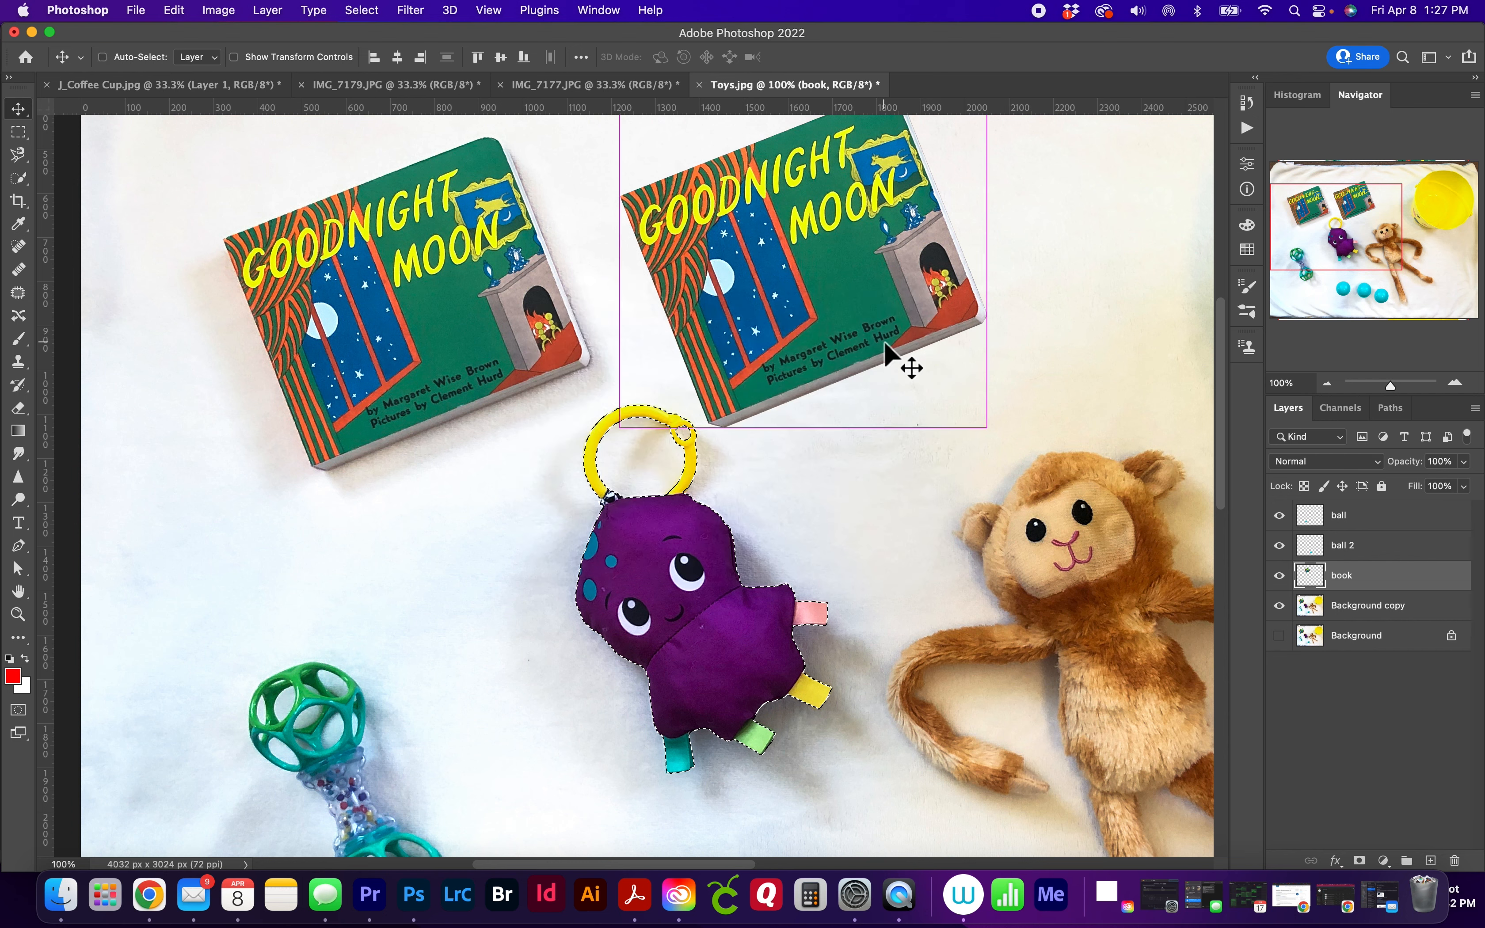
{"action": "key", "text": "super+c"}
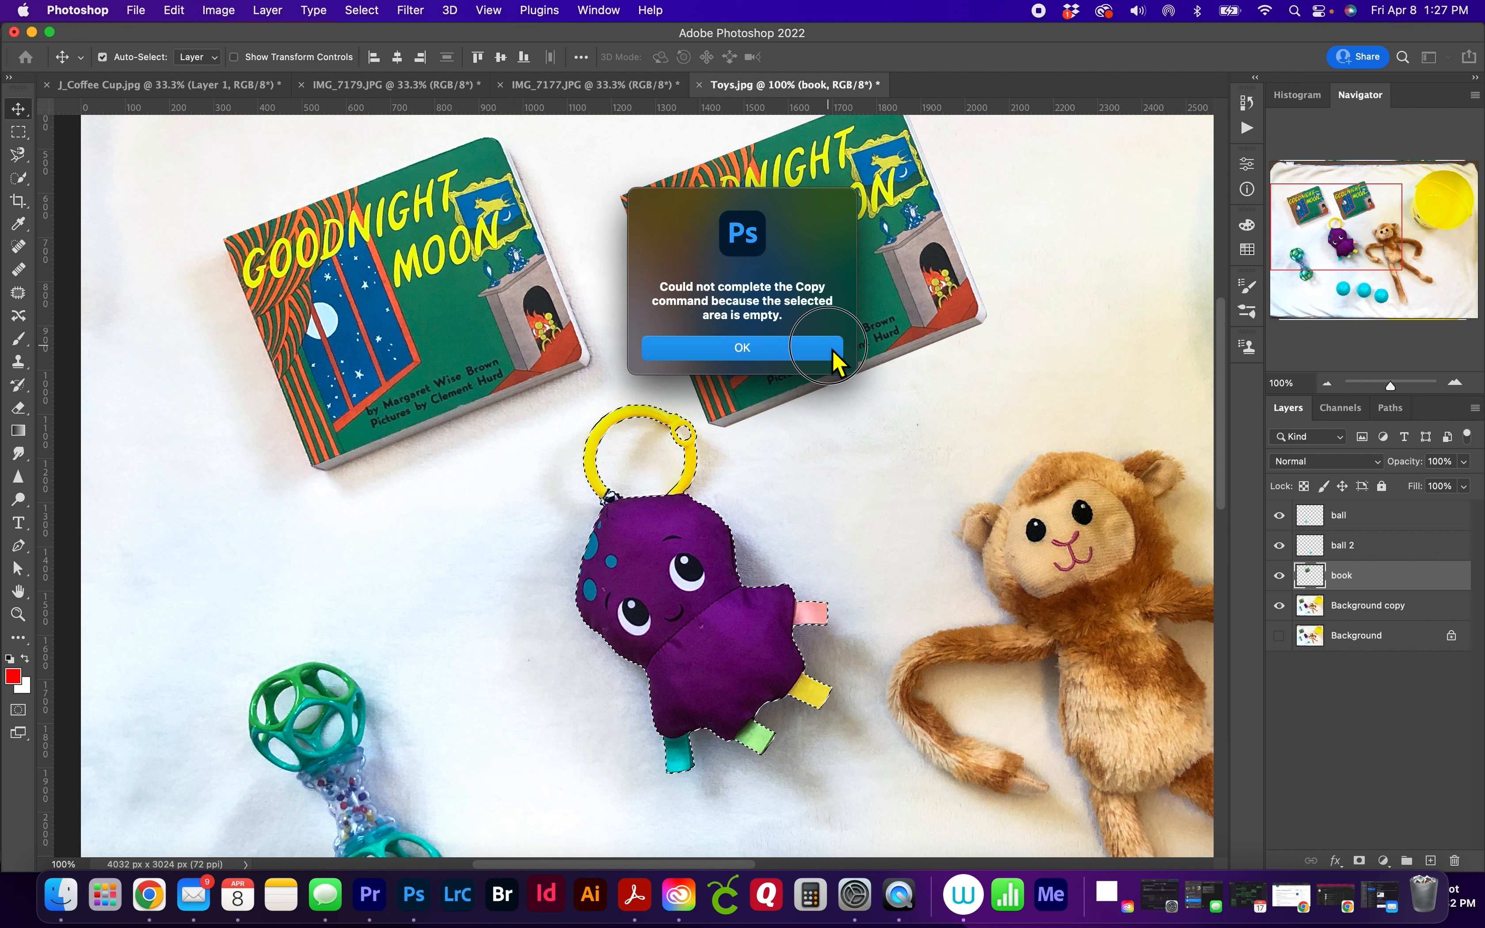
{"action": "left_click", "coordinate": [833, 352]}
Copy the selected toy from the Background copy layer onto a new layer and move the duplicate to the monkey's right, below the yellow bucket.
{"action": "left_click", "coordinate": [1372, 614]}
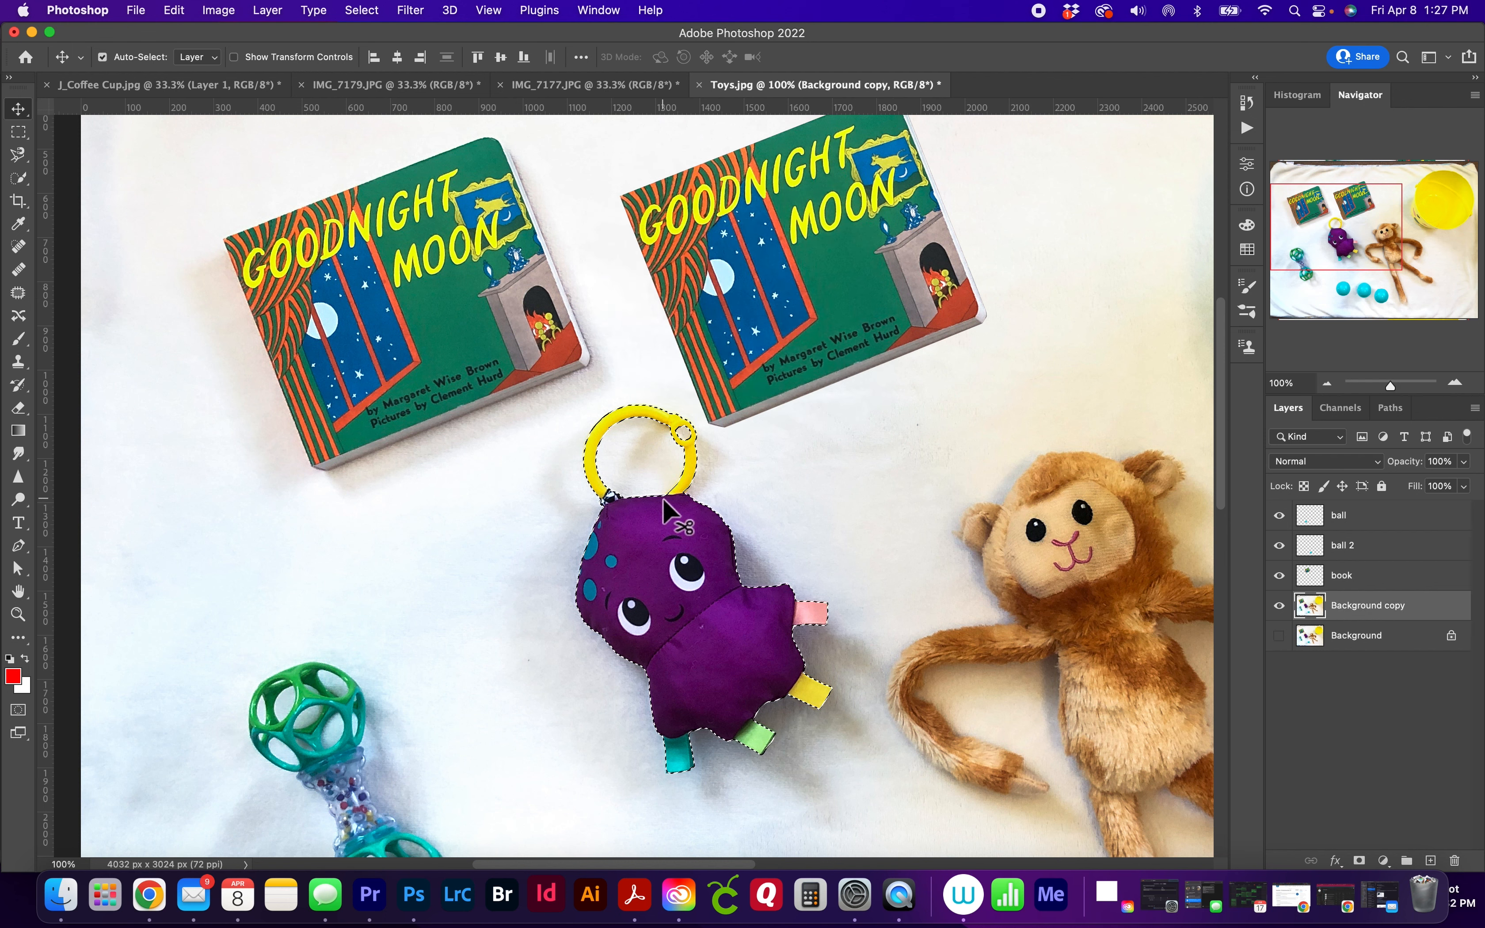
{"action": "key", "text": "super+c"}
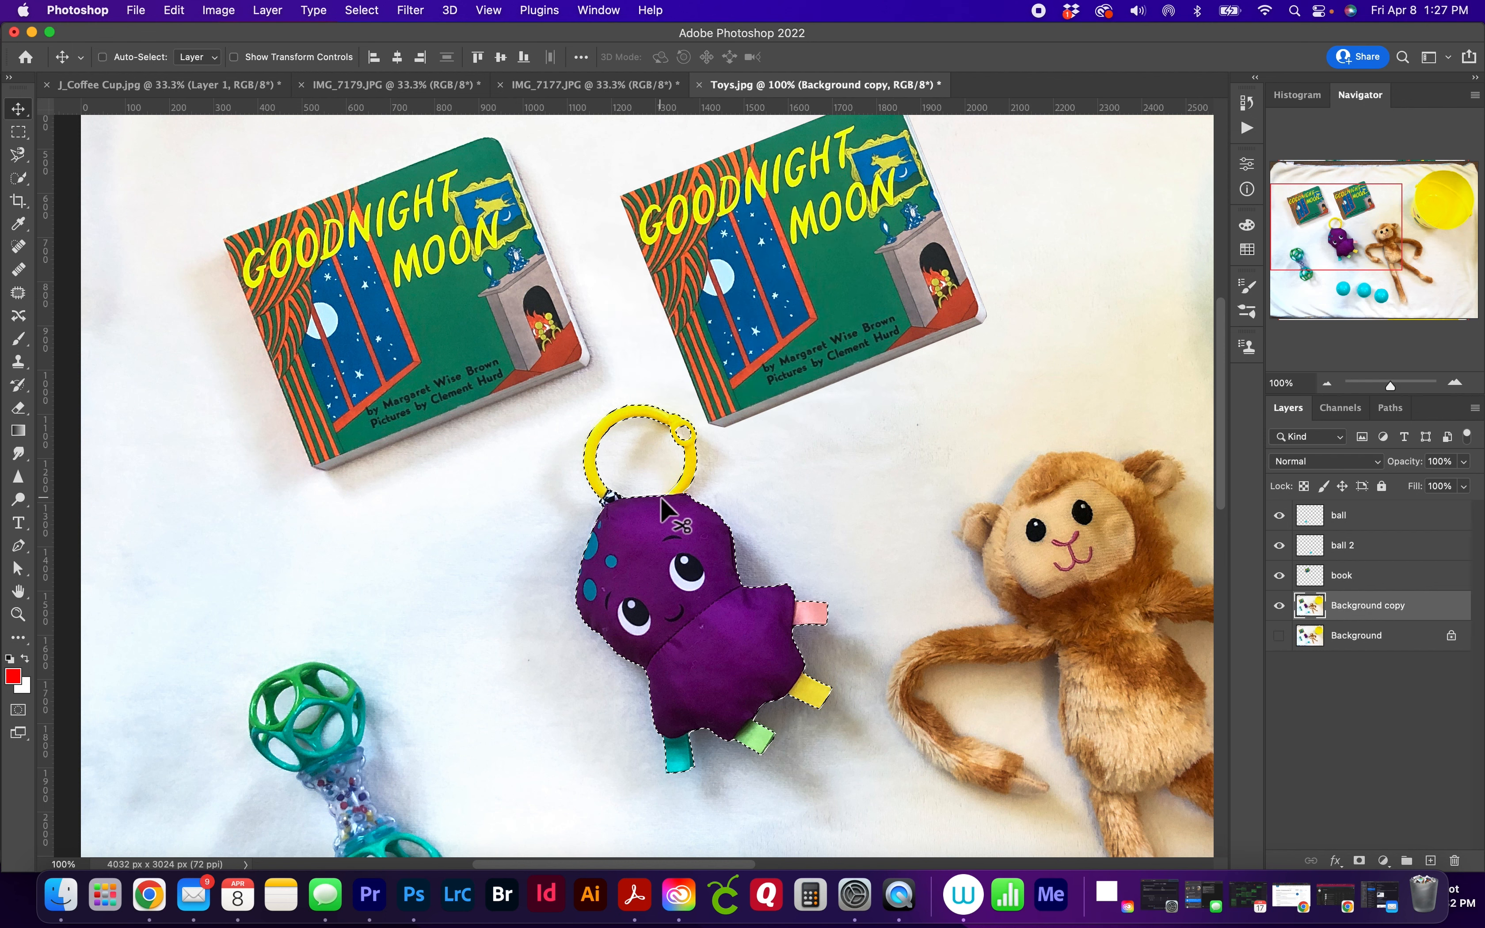
{"action": "key", "text": "super+v"}
{"action": "left_click_drag", "start_coordinate": [689, 567], "coordinate": [446, 579]}
{"action": "scroll", "coordinate": [444, 577], "scroll_direction": "down", "scroll_amount": 5}
{"action": "mouse_move", "coordinate": [276, 494]}
{"action": "left_mouse_down"}
{"action": "mouse_move", "coordinate": [294, 485]}
{"action": "mouse_move", "coordinate": [666, 604]}
{"action": "mouse_move", "coordinate": [945, 568]}
{"action": "mouse_move", "coordinate": [954, 554]}
{"action": "left_mouse_up"}
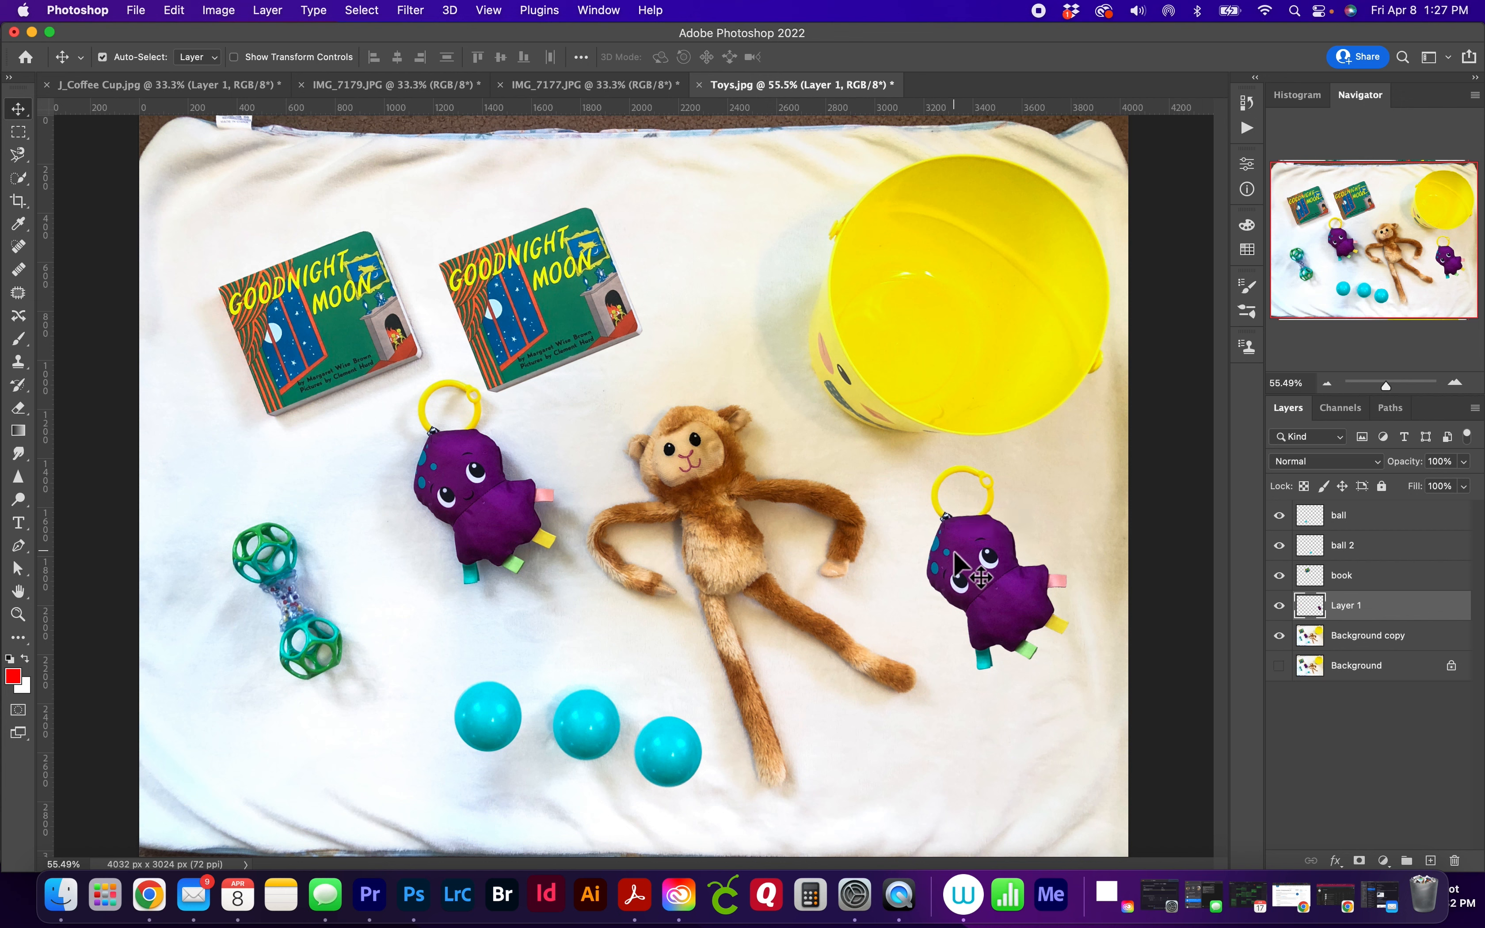
Load the saved octopus channel as a new selection with the Background copy layer active.
{"action": "left_click", "coordinate": [1353, 641]}
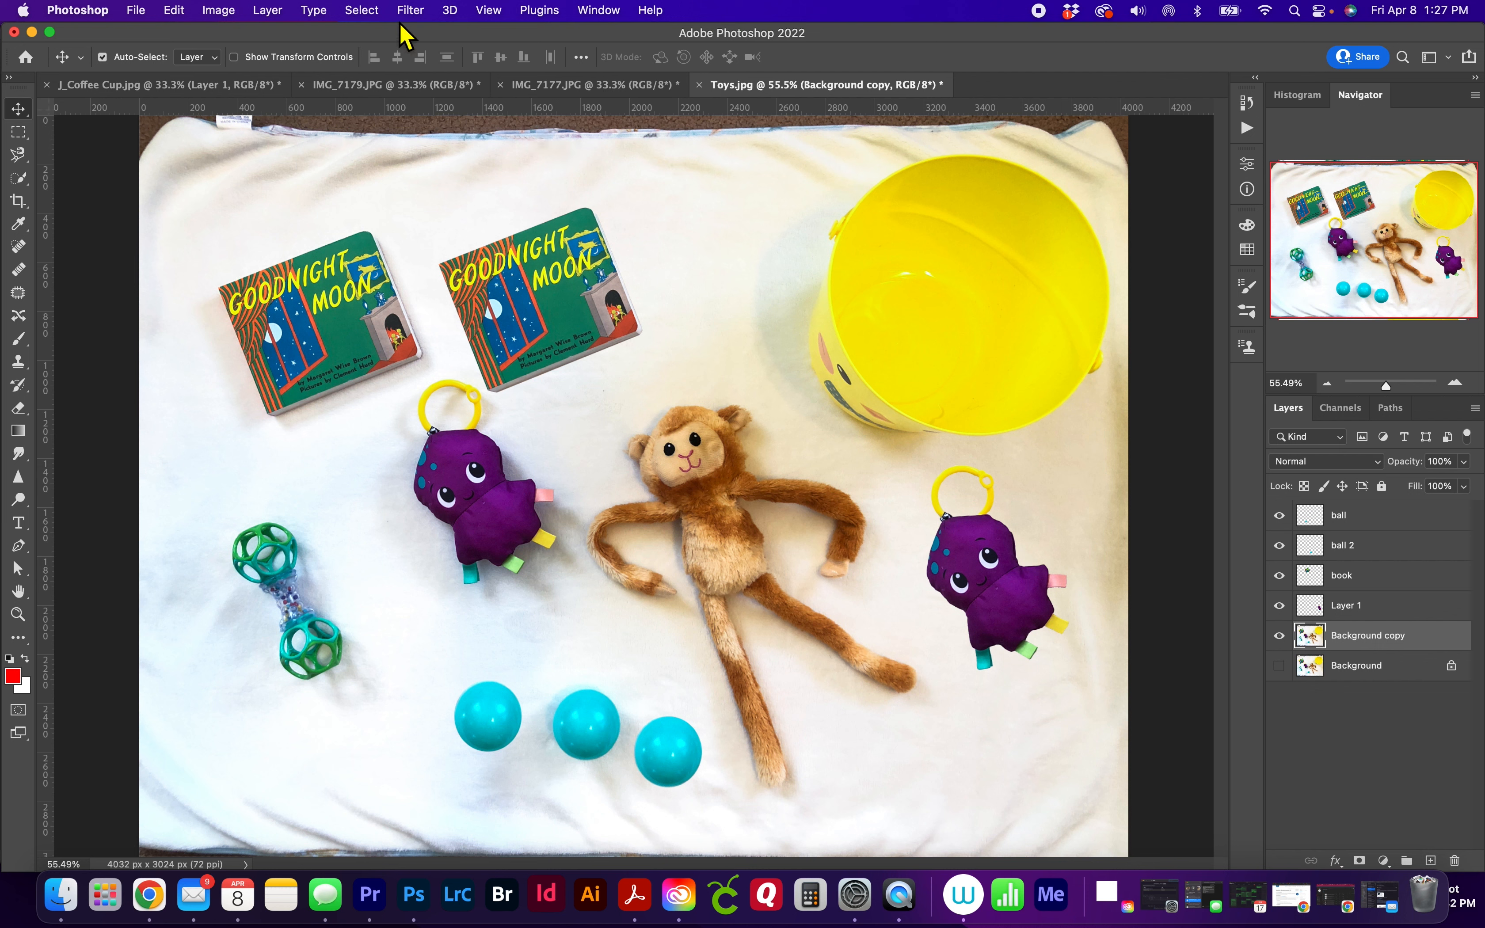
{"action": "left_click", "coordinate": [366, 13]}
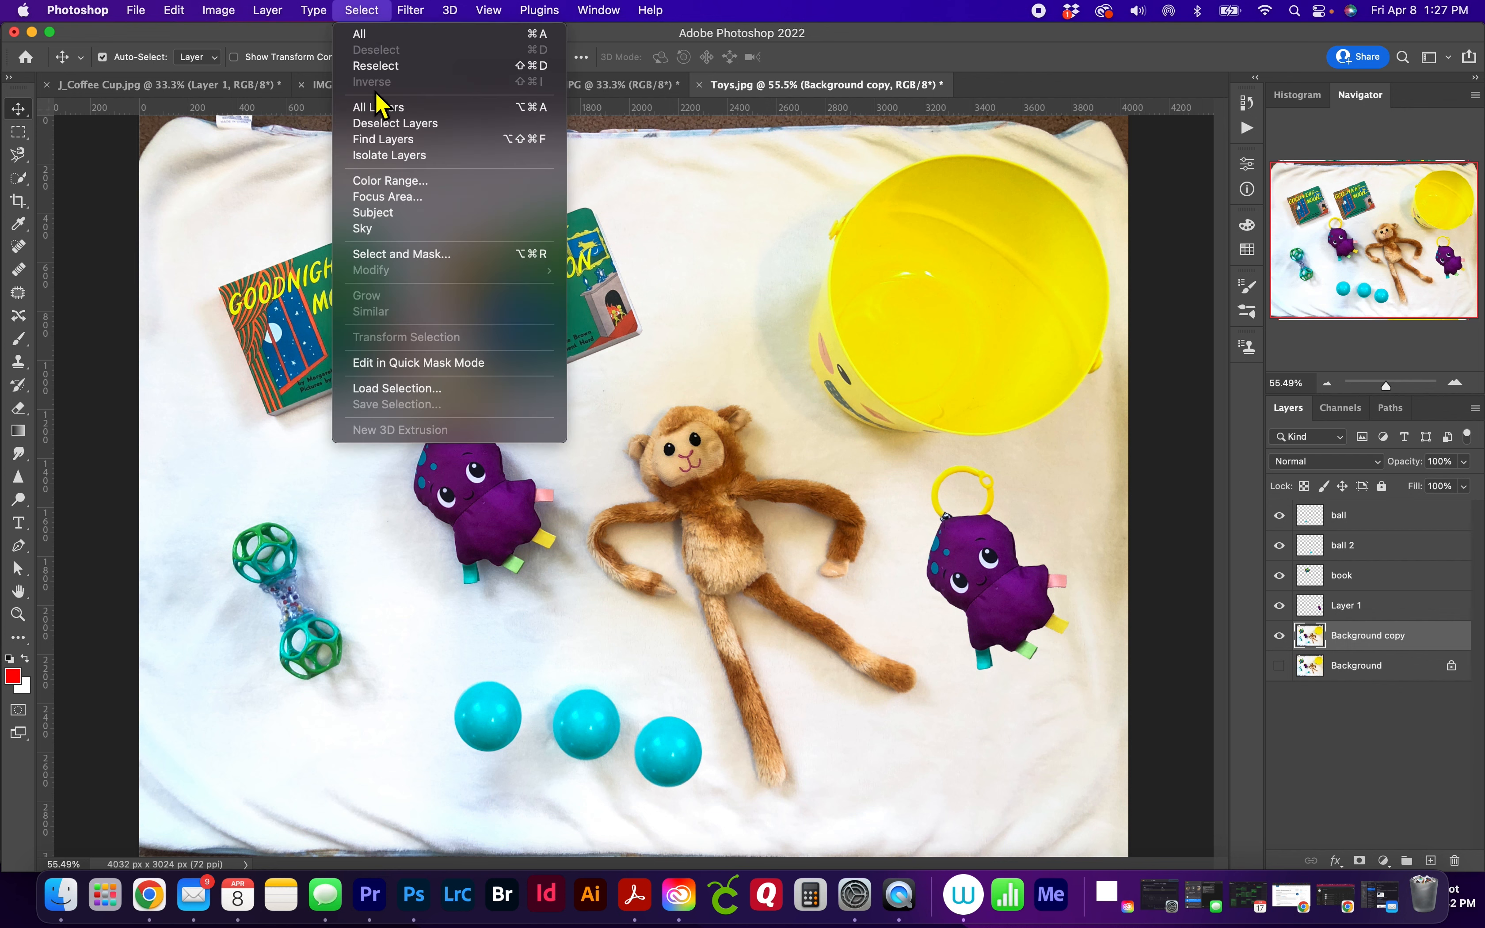
{"action": "left_click", "coordinate": [398, 389]}
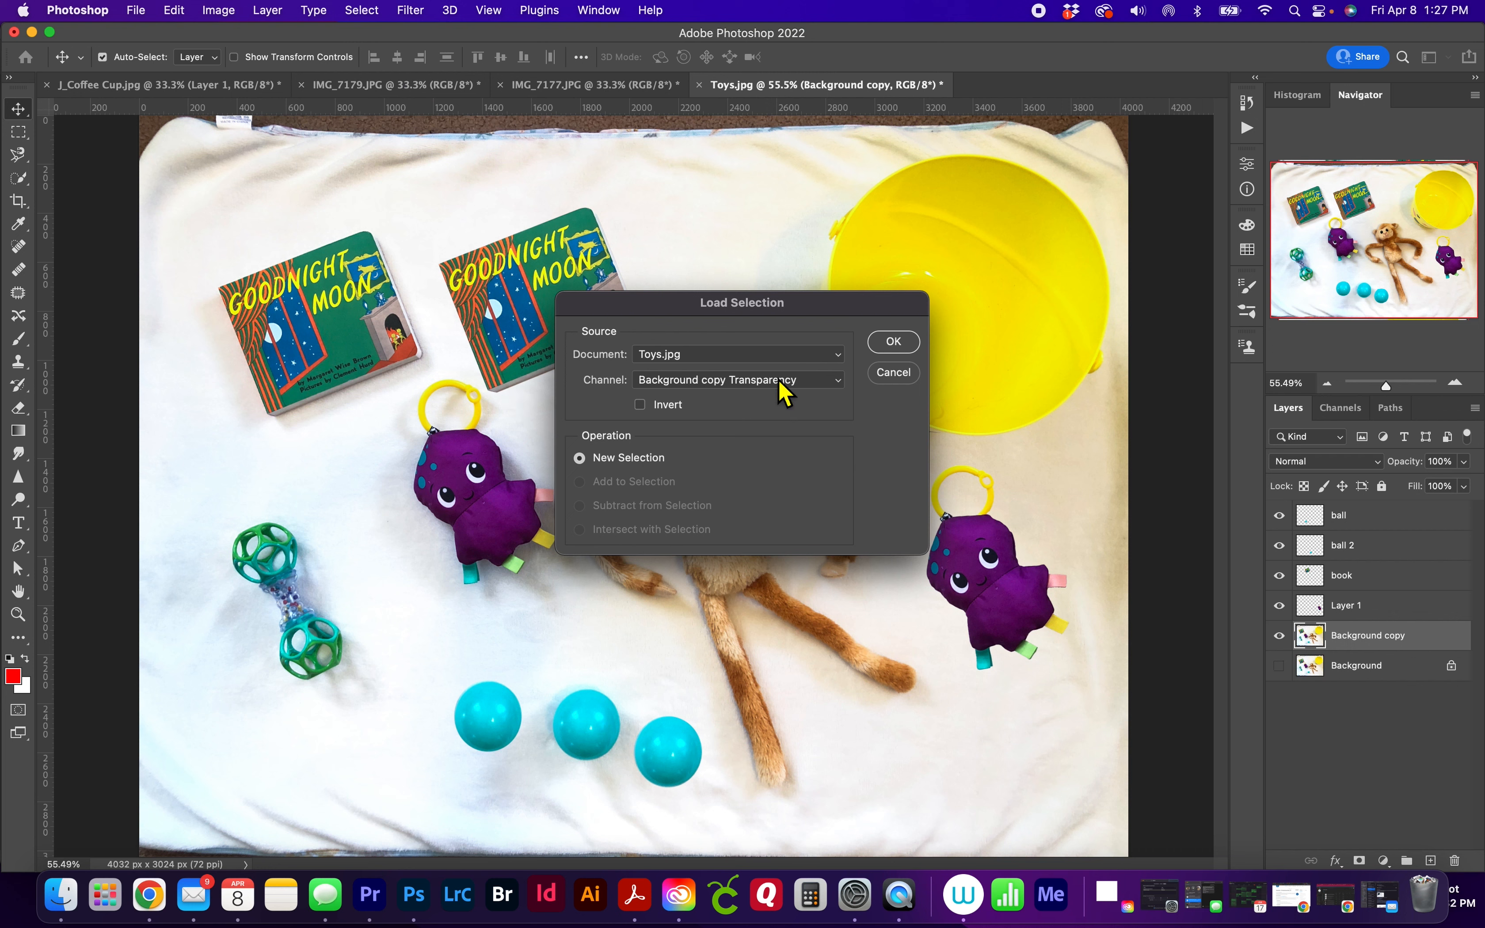
{"action": "left_click", "coordinate": [838, 380]}
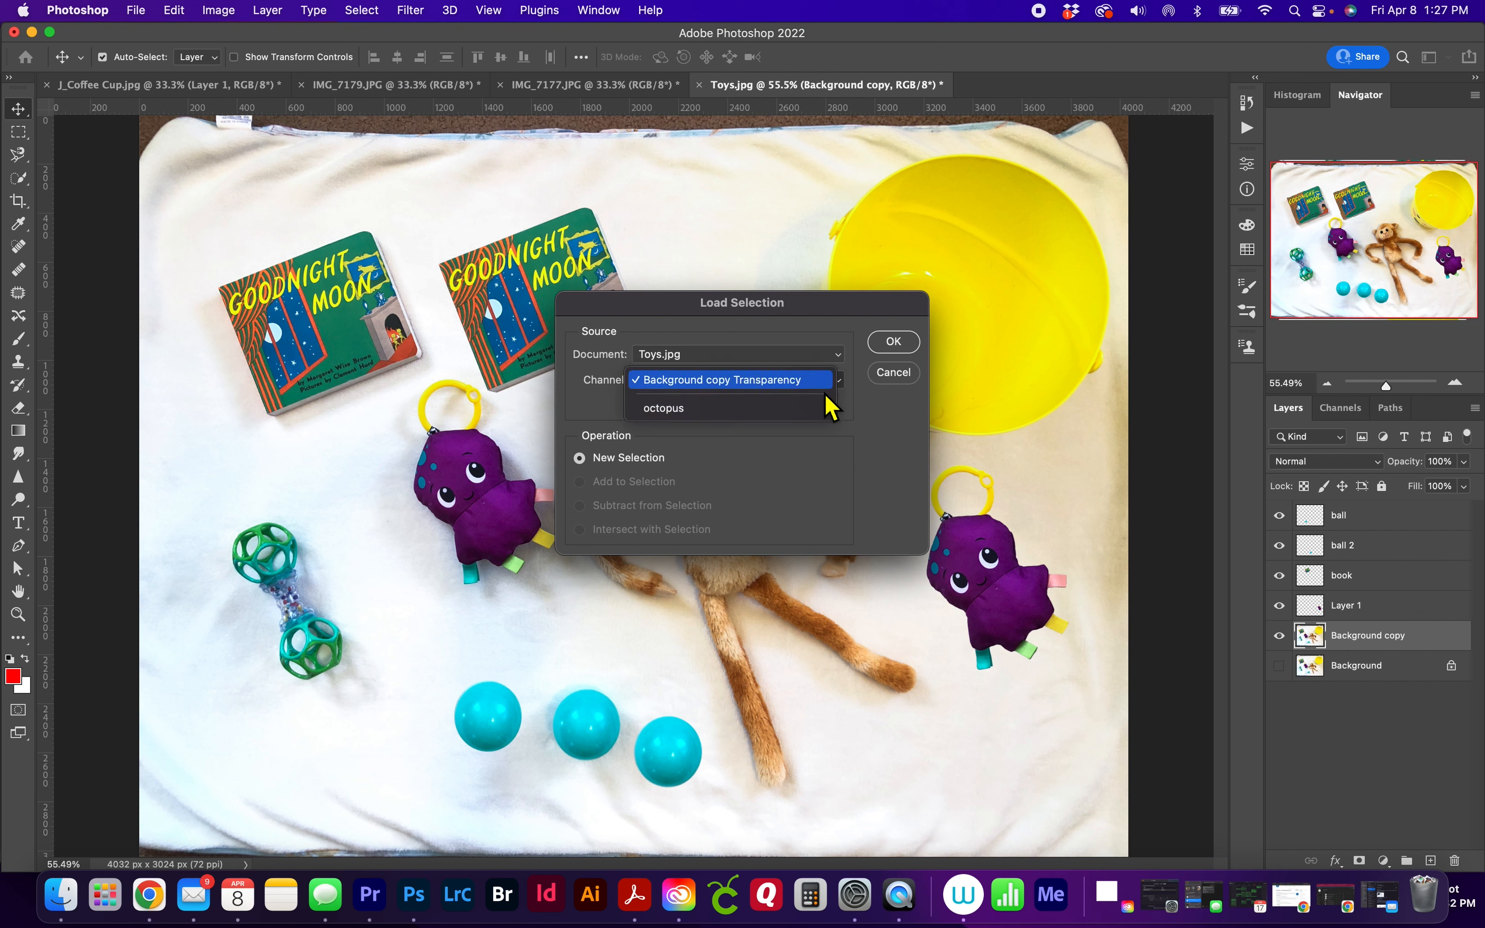
{"action": "left_click", "coordinate": [815, 409]}
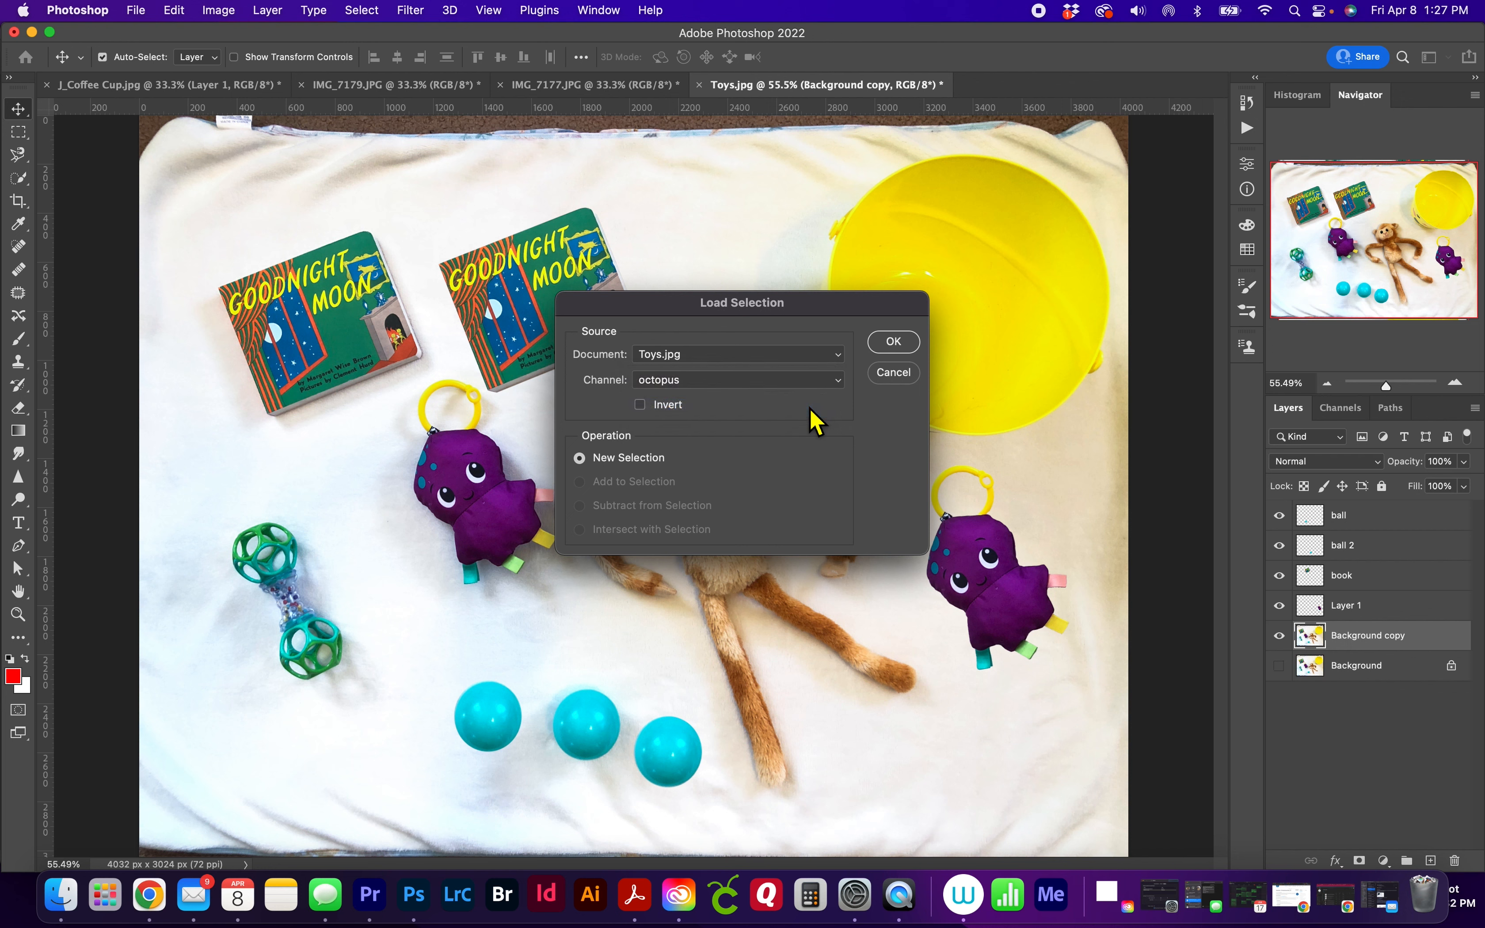
{"action": "left_click", "coordinate": [894, 349]}
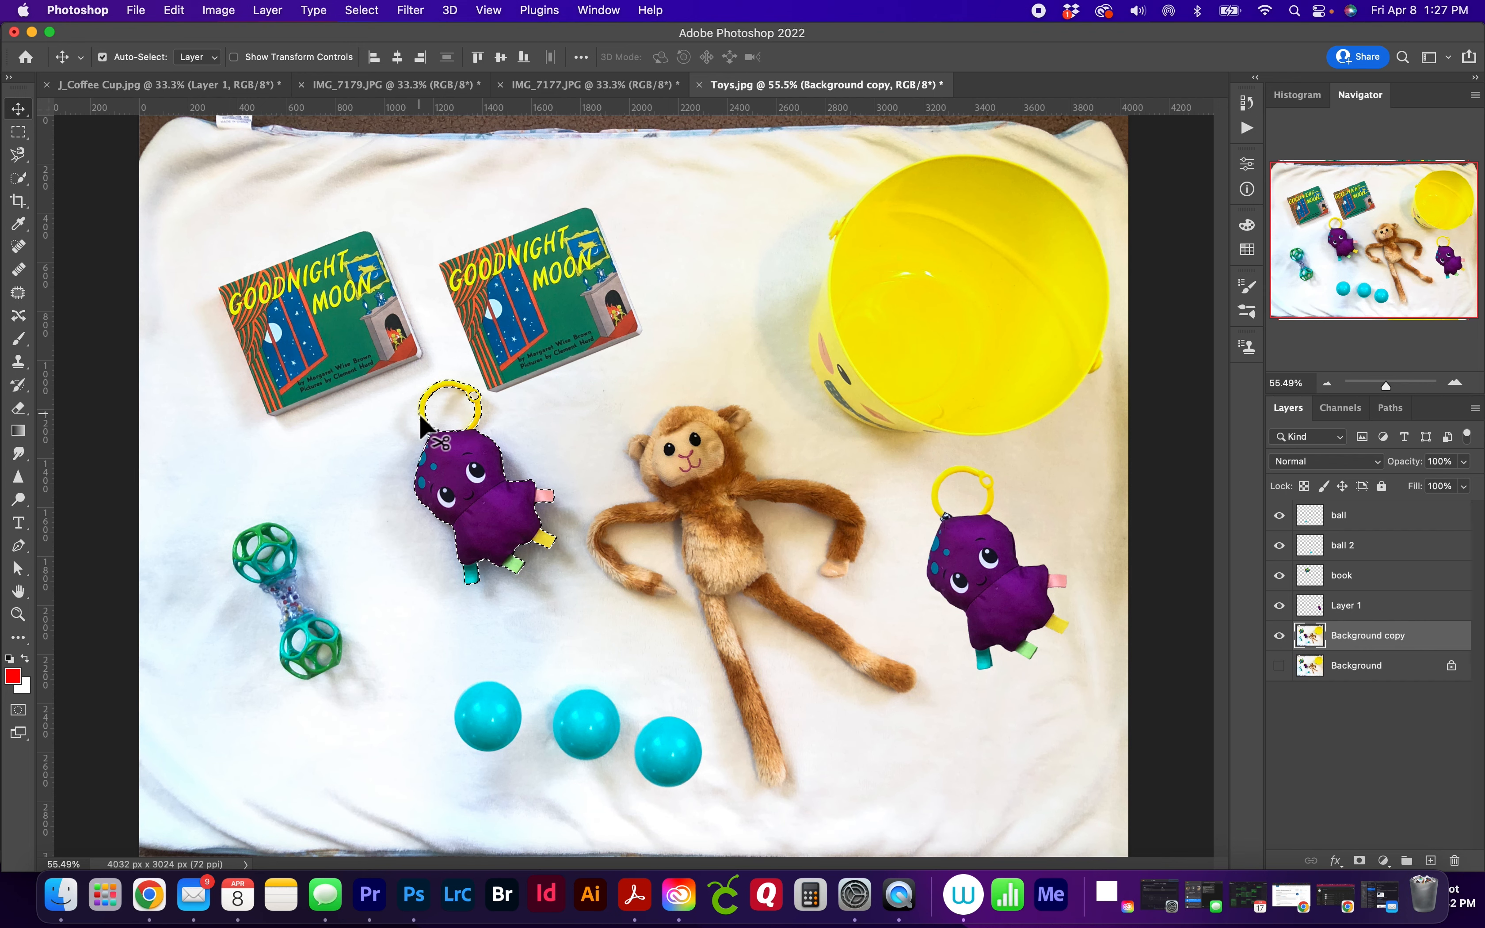
Subtract the yellow ring from the octopus selection by tracing along the toy's upper edge and around the ring with the Magnetic Lasso.
{"action": "key", "text": "super+equal"}
{"action": "key", "text": "super+equal"}
{"action": "key", "text": "super+equal"}
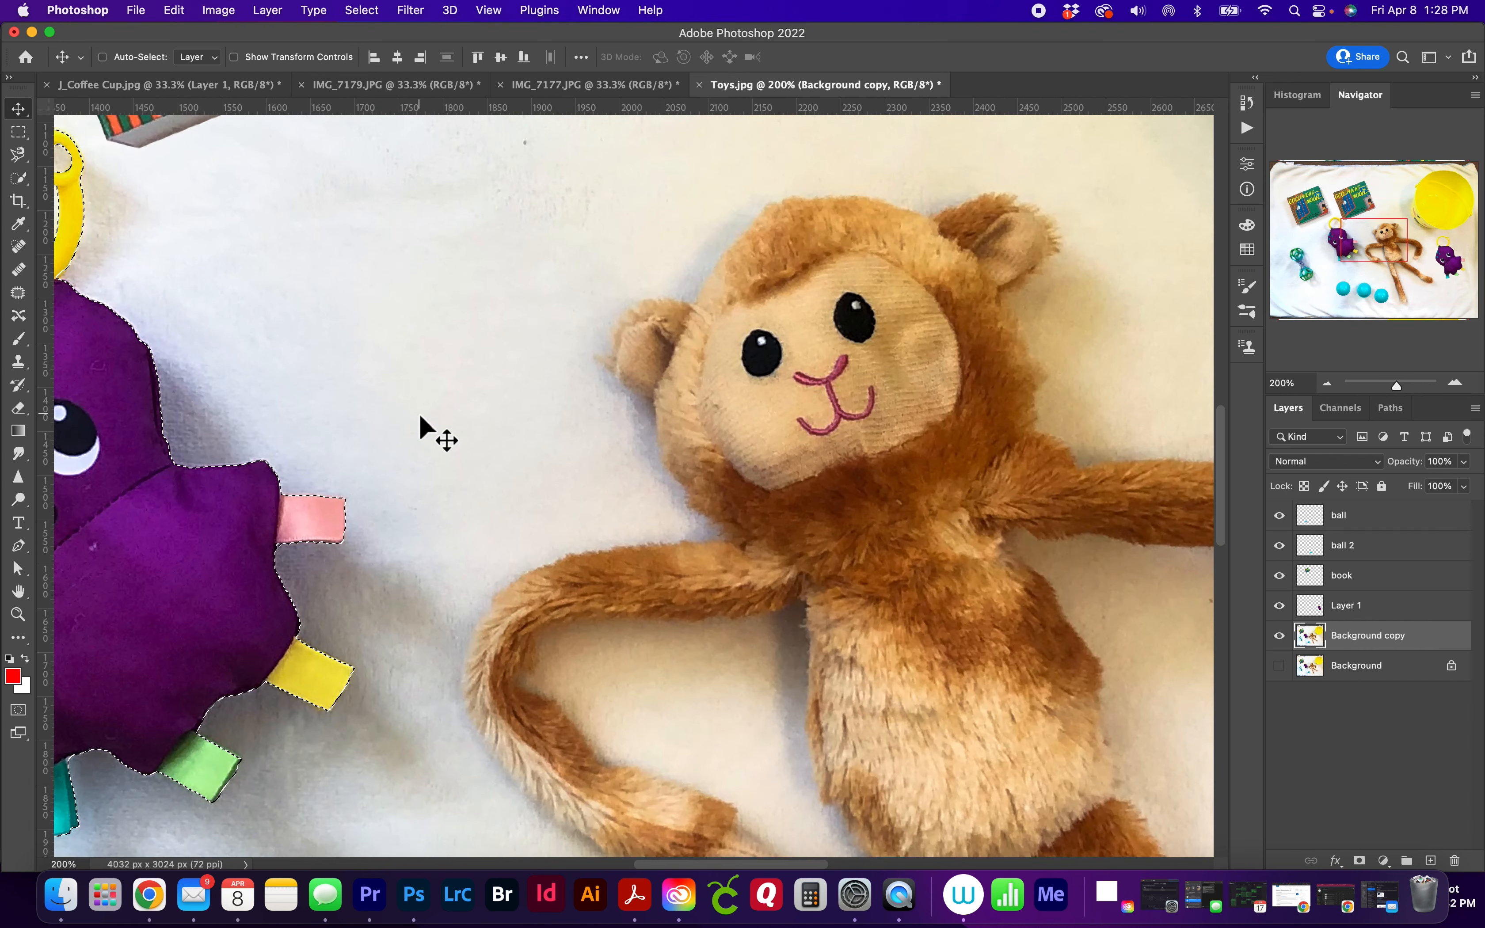
{"action": "left_click_drag", "start_coordinate": [424, 421], "coordinate": [925, 454]}
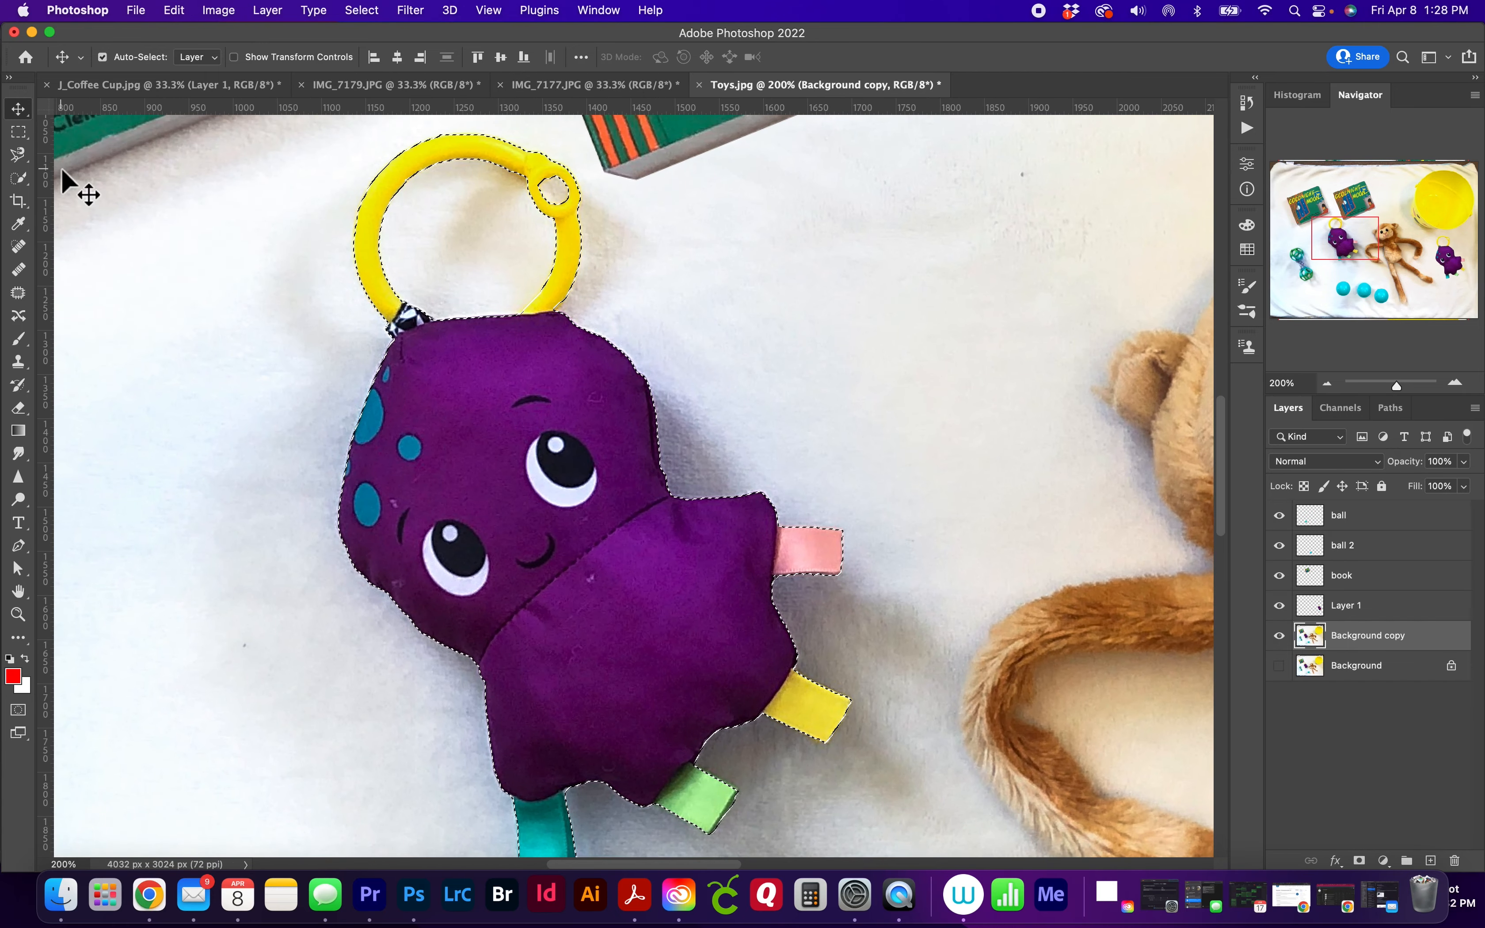
{"action": "left_click", "coordinate": [19, 155]}
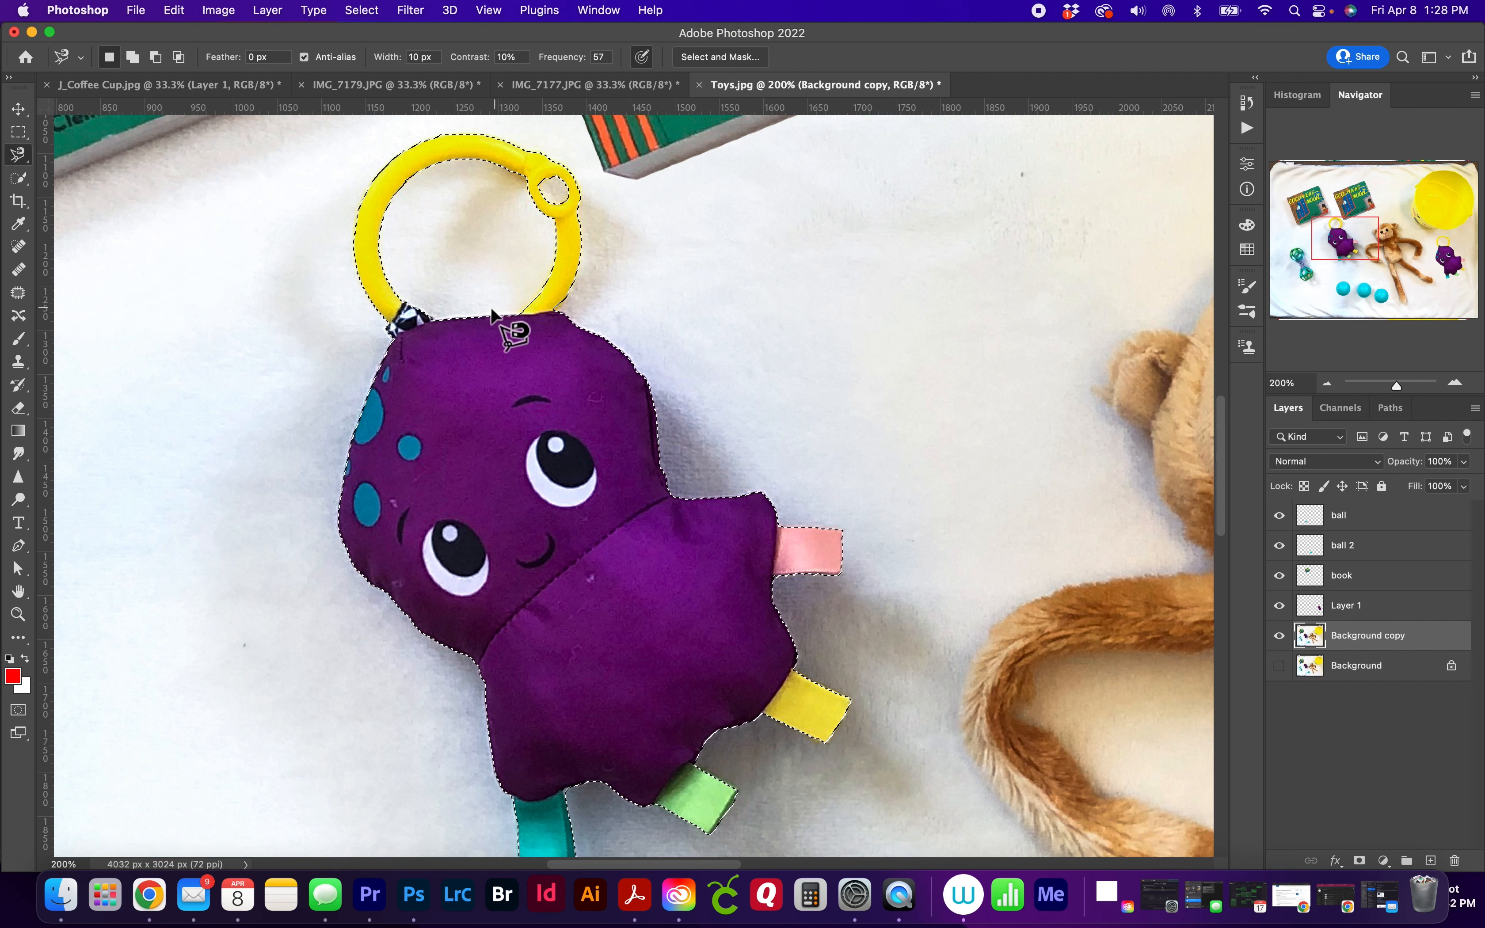
{"action": "key", "text": "alt"}
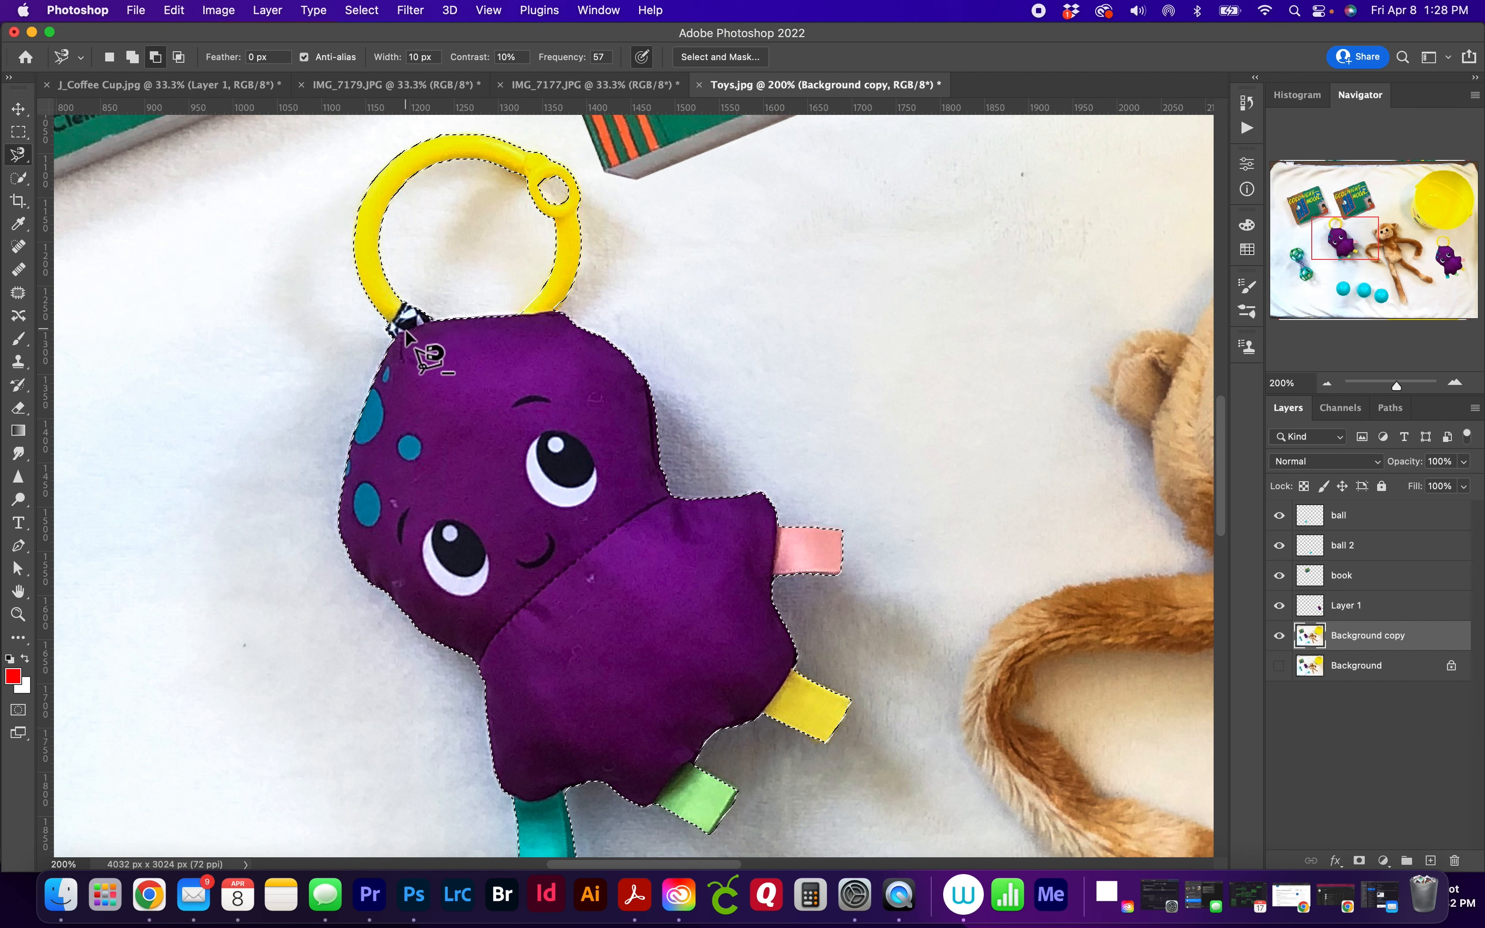
{"action": "left_click", "coordinate": [378, 345], "text": "alt"}
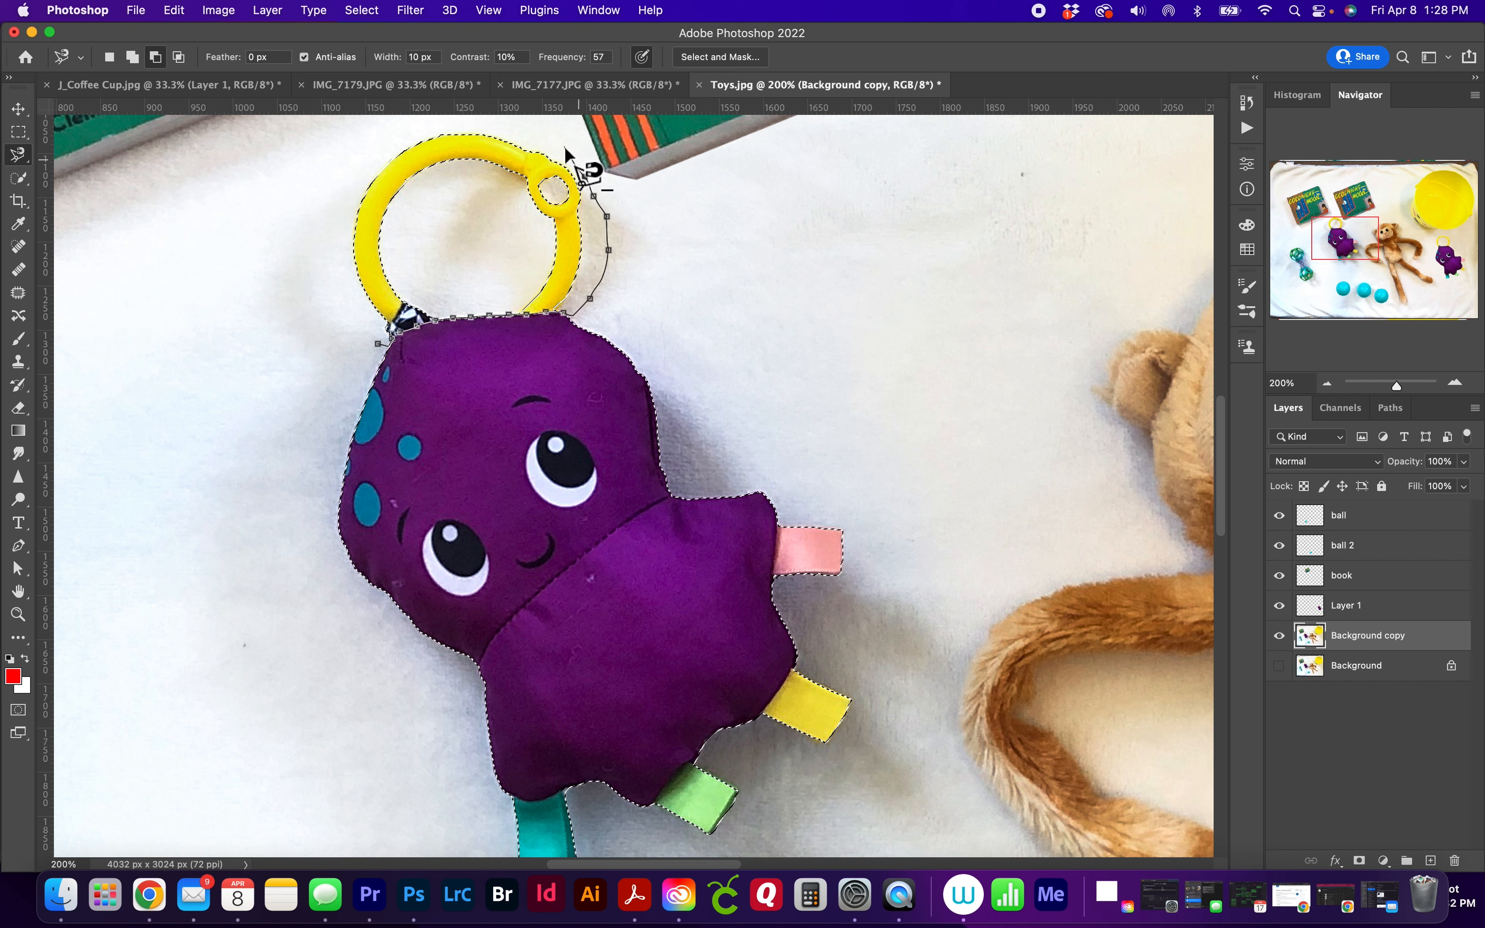
{"action": "double_click", "coordinate": [379, 351], "text": "alt"}
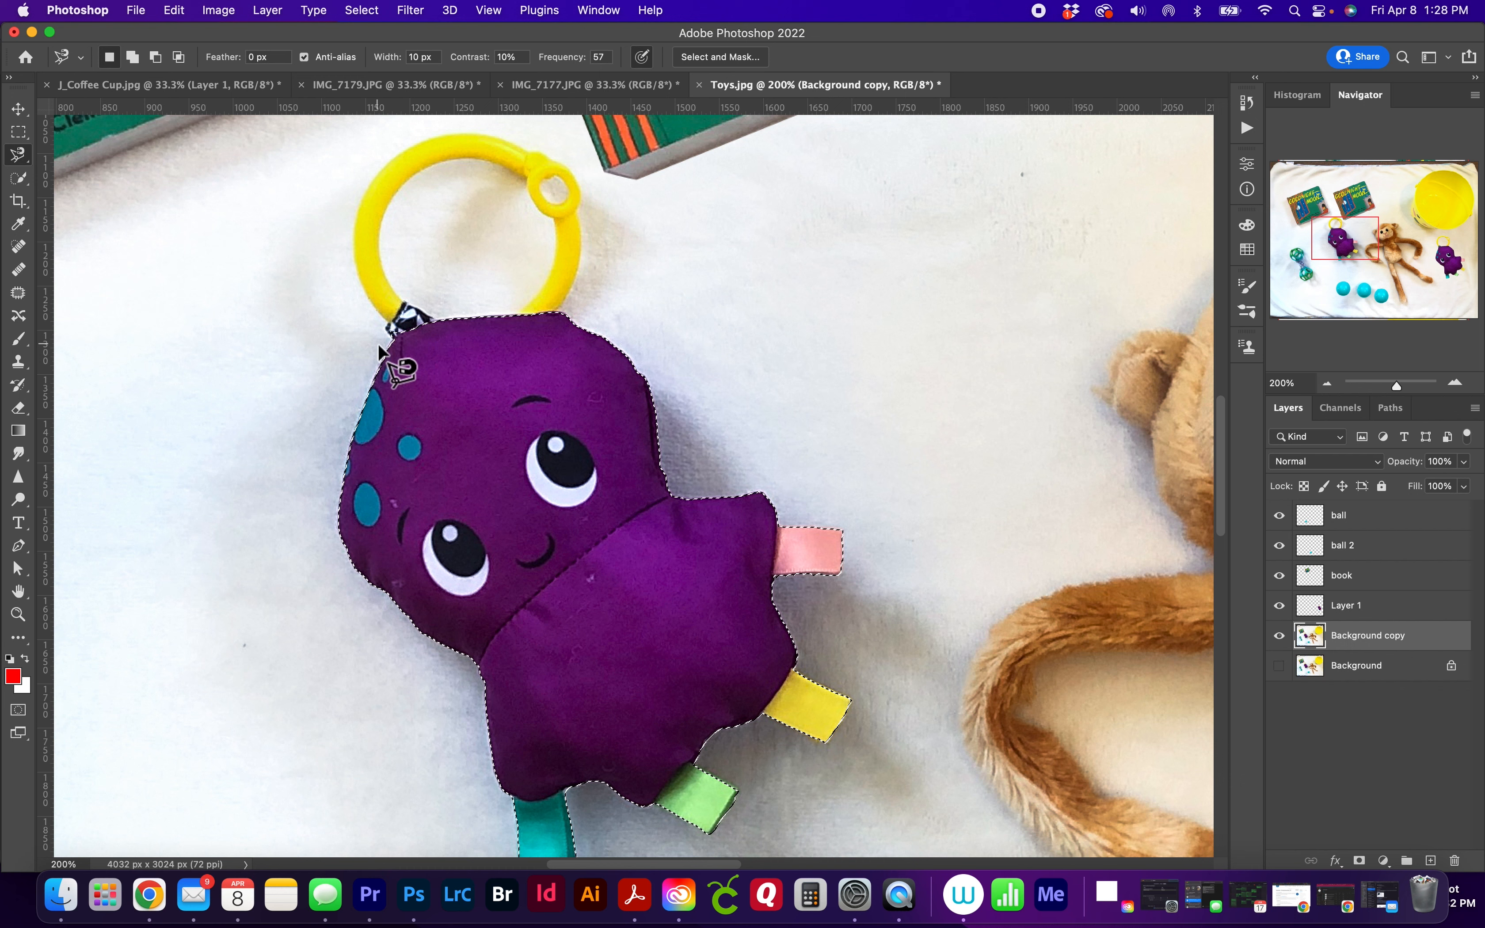
With the freehand Lasso, add a small area around the toy's black-and-white strap to the selection, and trim the strap back off along the purple edge.
{"action": "key", "text": "alt"}
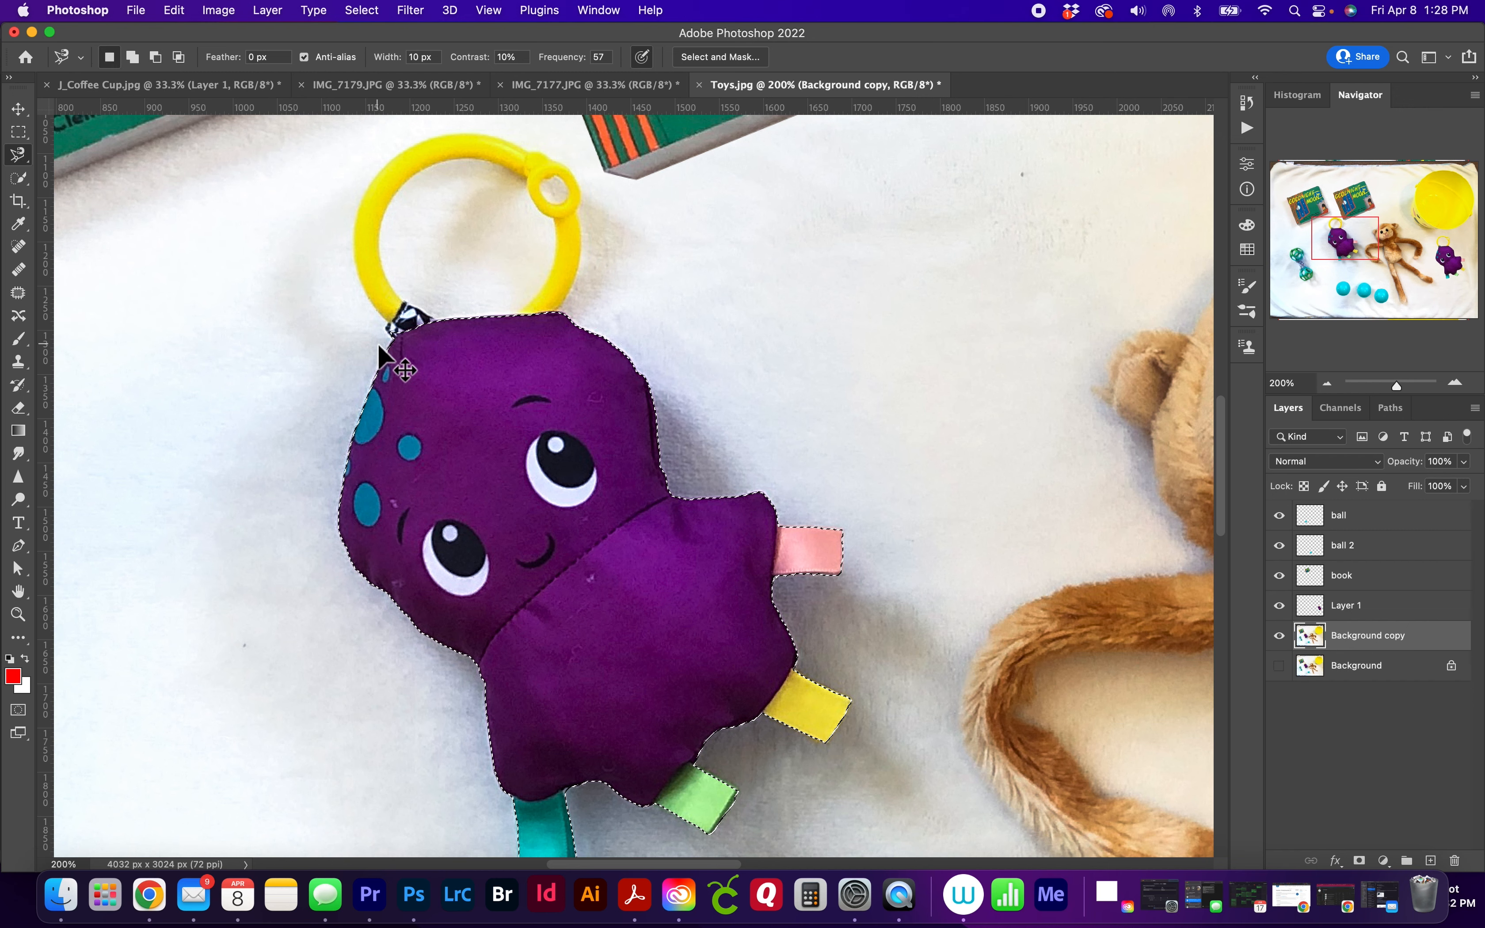
{"action": "key", "text": "super+equal"}
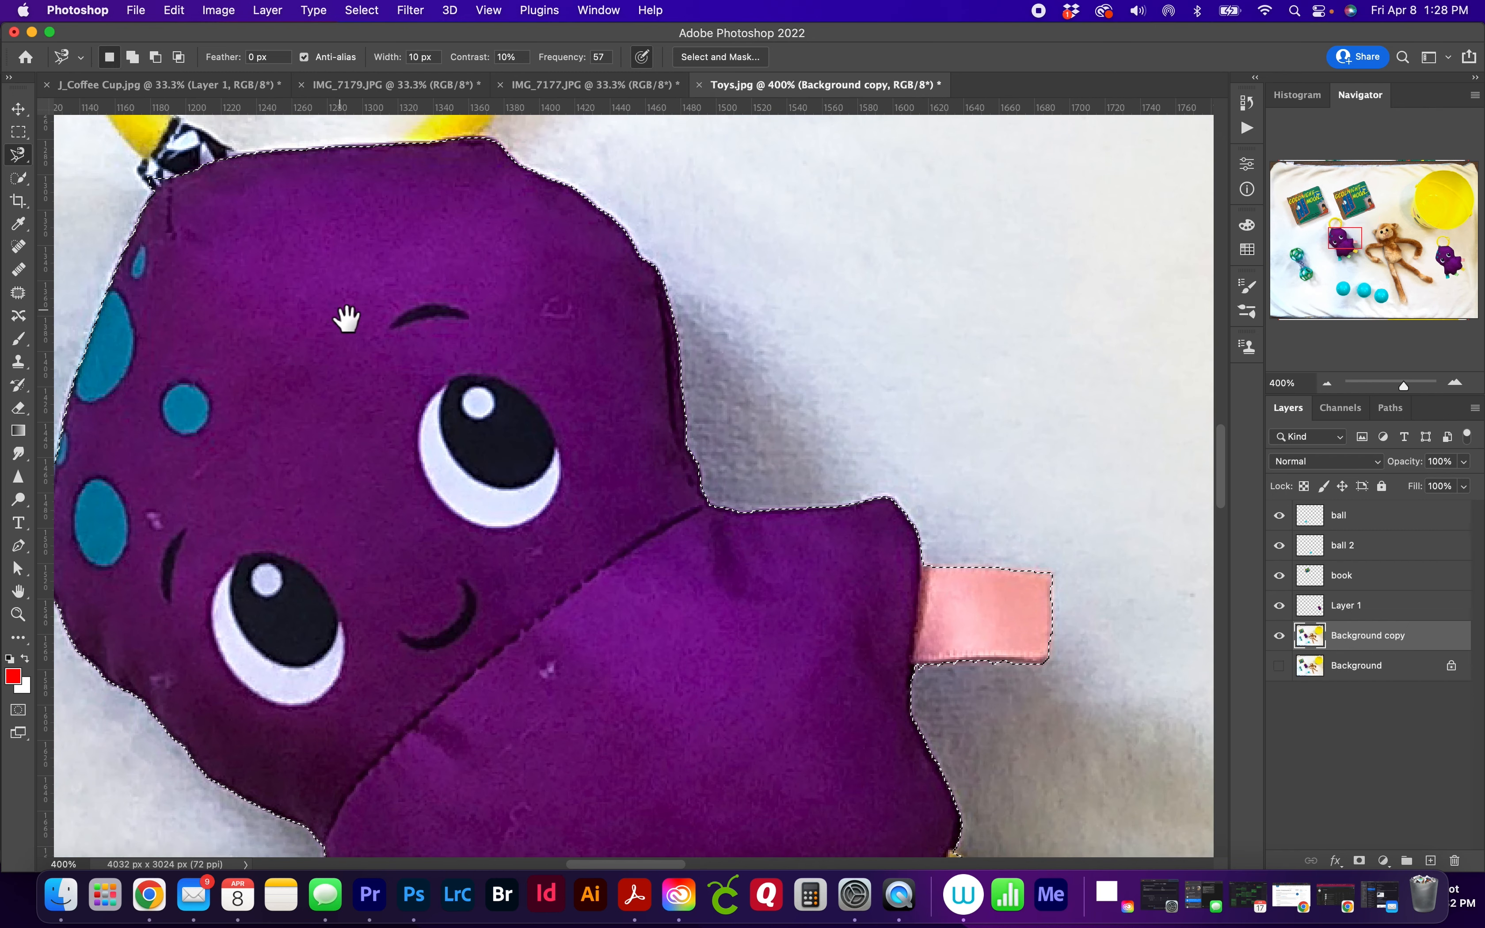
{"action": "left_click_drag", "start_coordinate": [308, 308], "coordinate": [570, 540]}
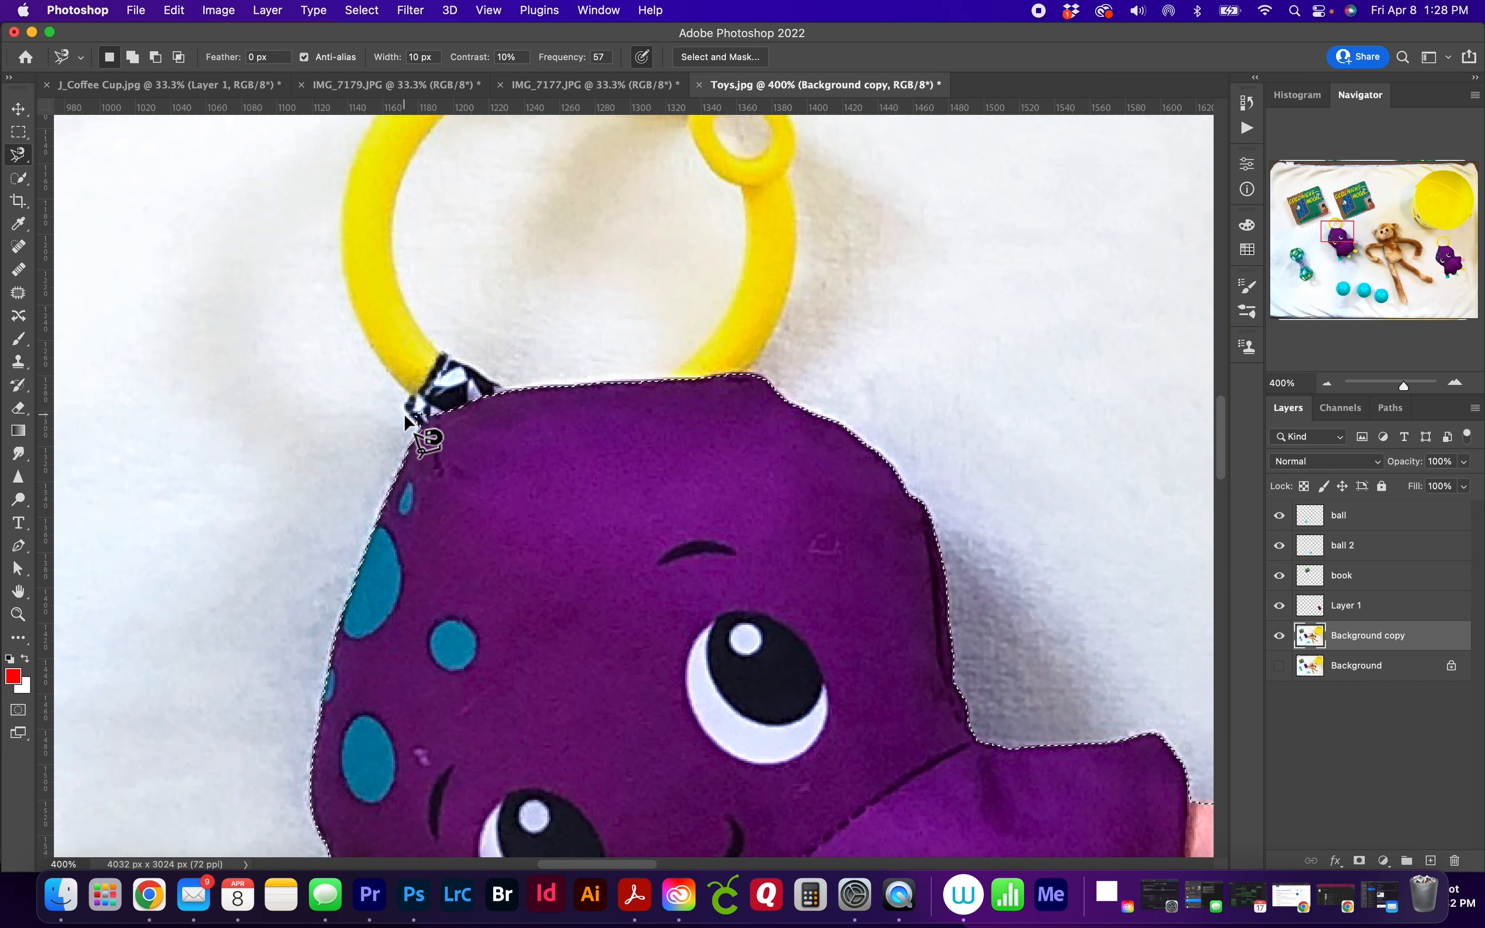
{"action": "left_click", "coordinate": [20, 157]}
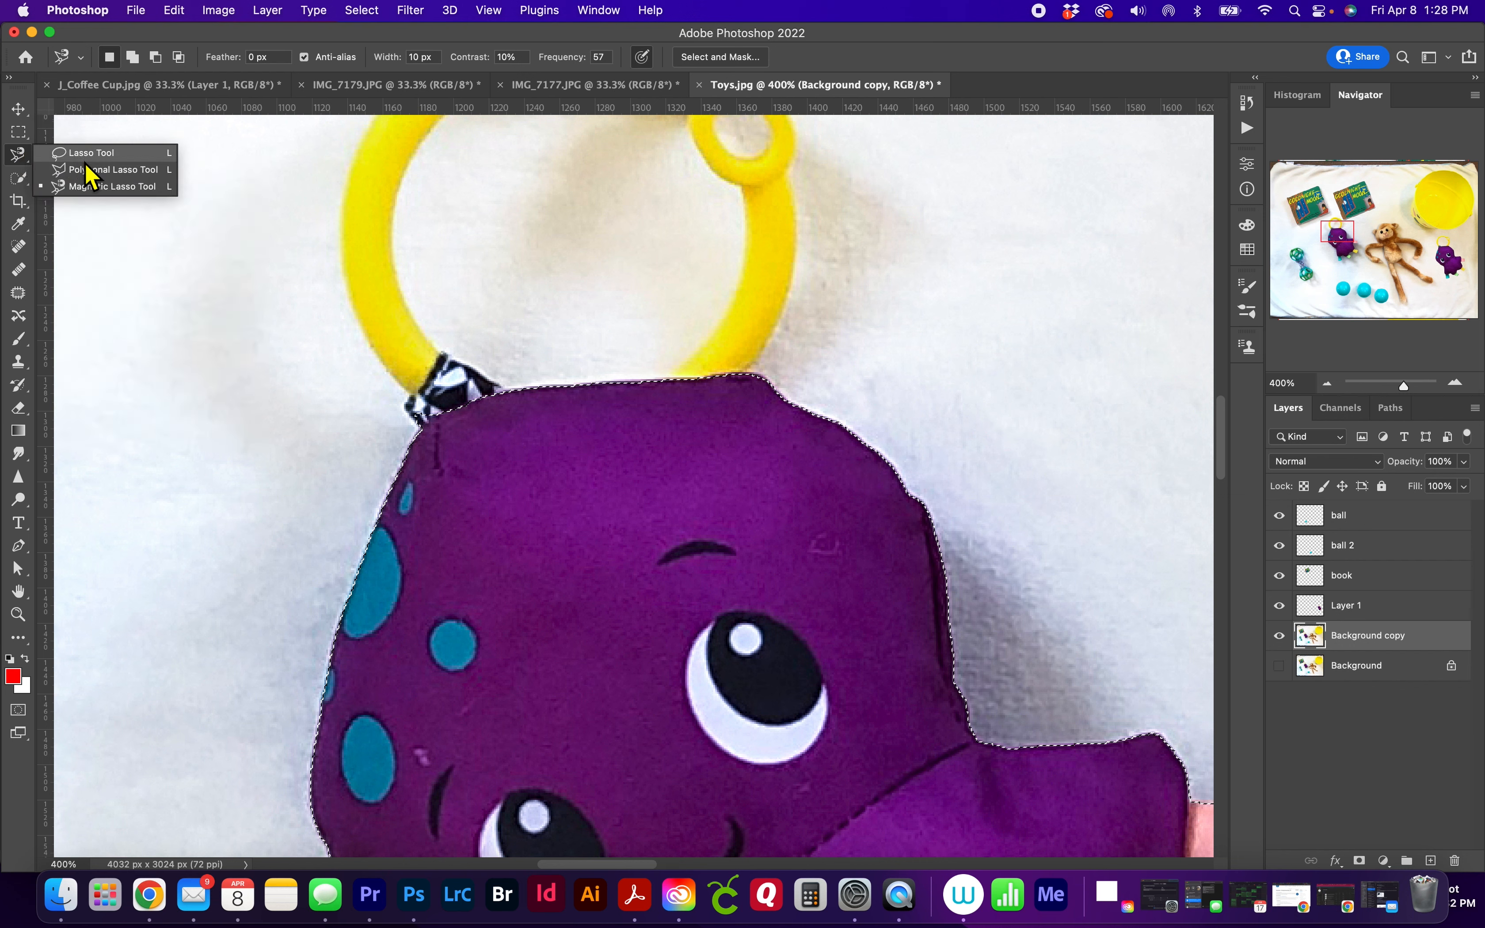
{"action": "left_click", "coordinate": [77, 170]}
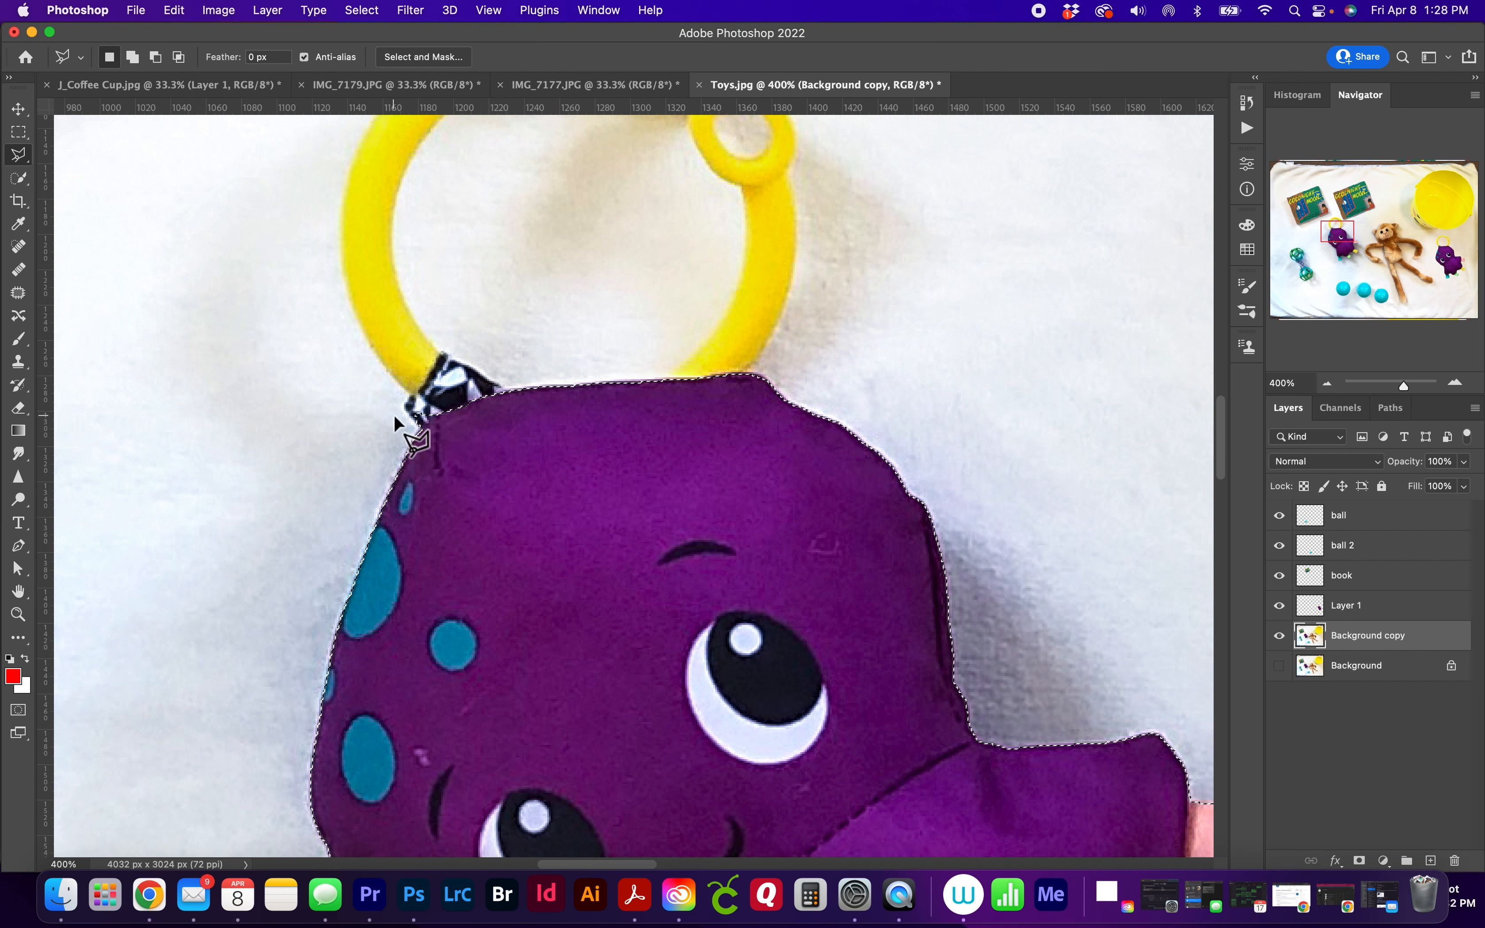
{"action": "left_click", "coordinate": [29, 160]}
{"action": "left_click", "coordinate": [73, 153]}
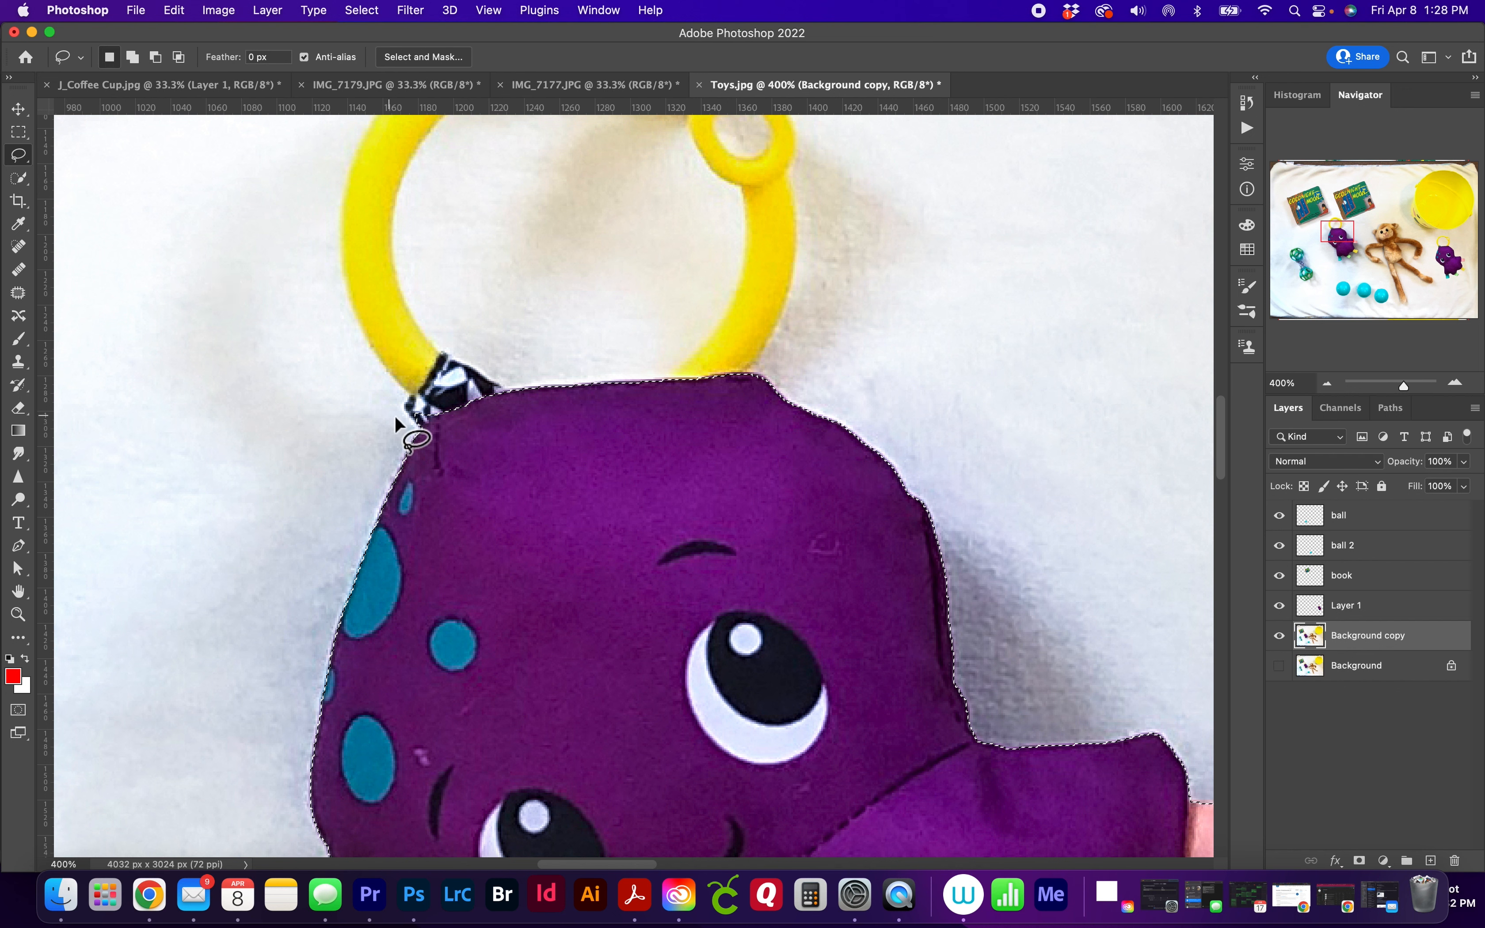
{"action": "left_click", "coordinate": [444, 408]}
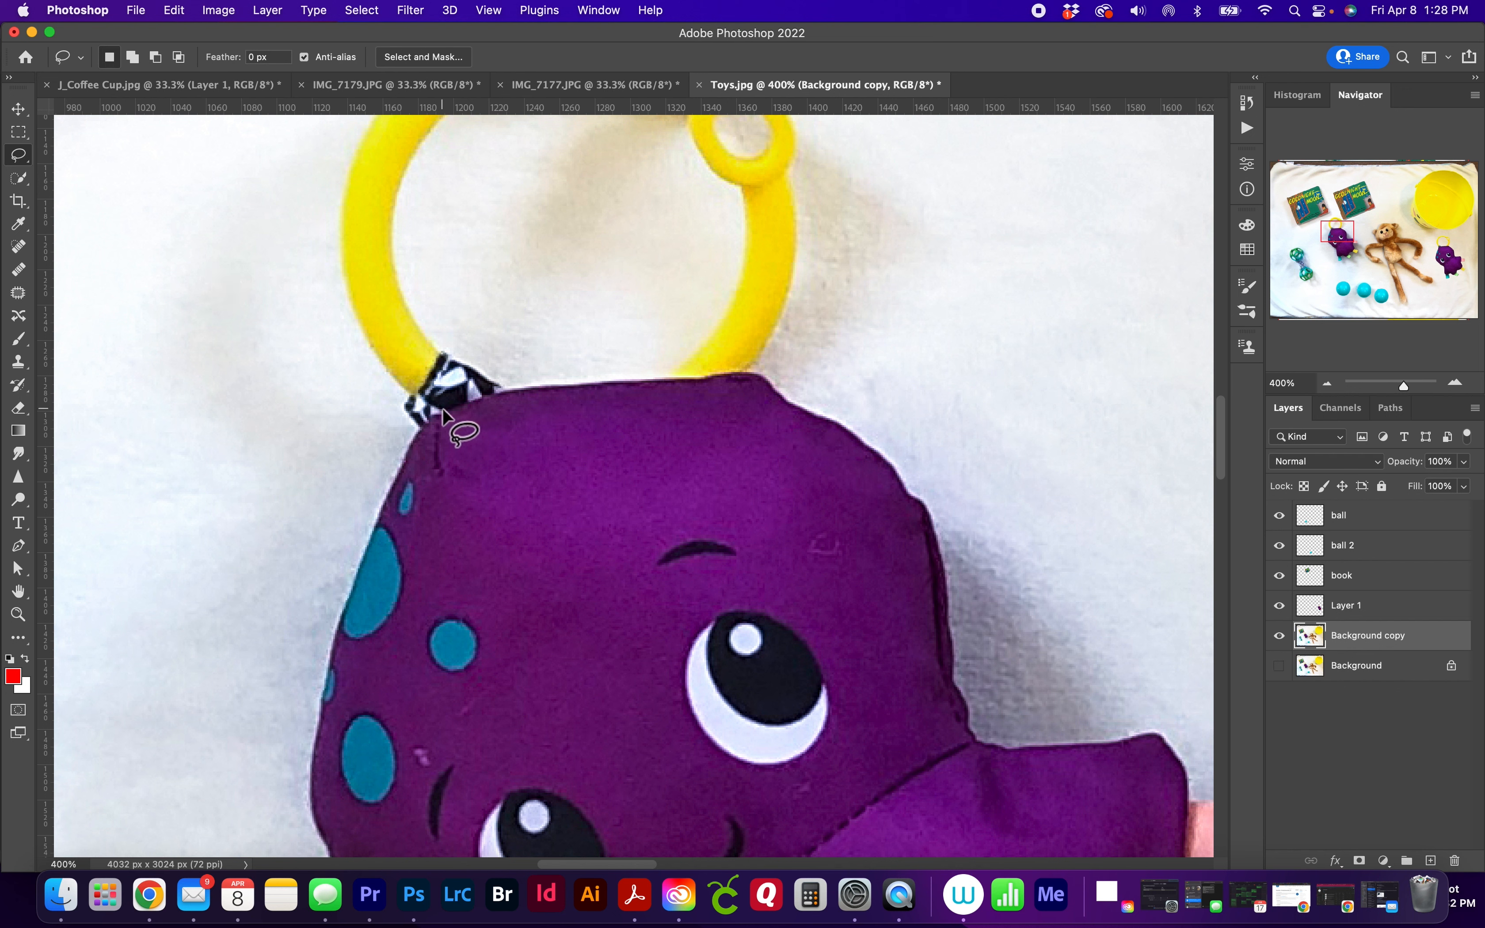
{"action": "key", "text": "super+z"}
{"action": "key", "text": "shift"}
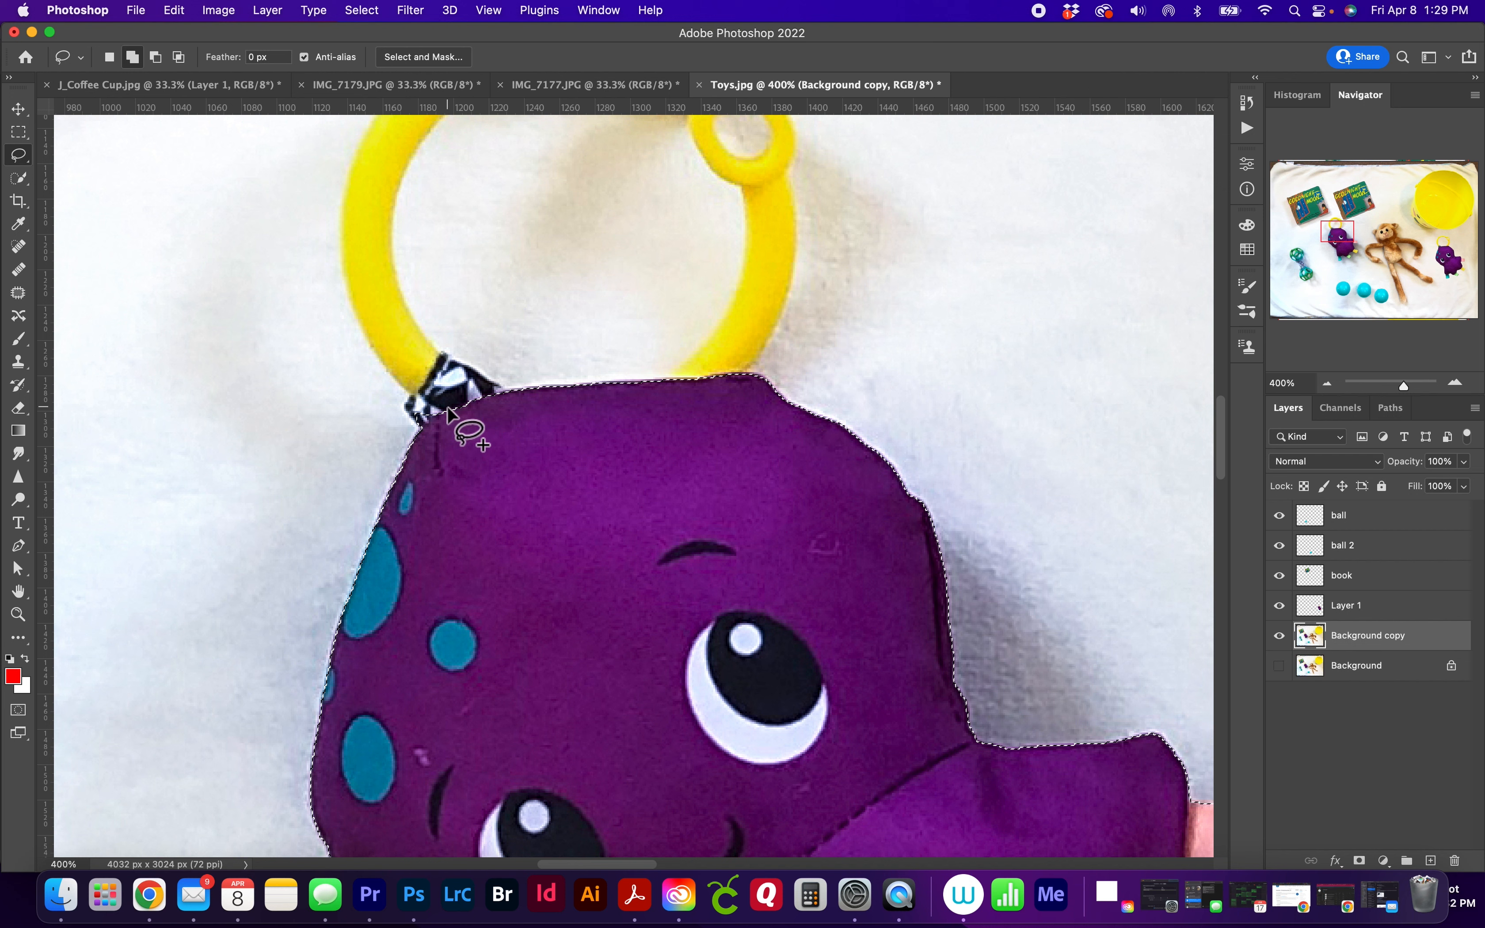
{"action": "left_click", "coordinate": [447, 410]}
{"action": "mouse_move", "coordinate": [448, 409]}
{"action": "left_mouse_down"}
{"action": "mouse_move", "coordinate": [394, 423]}
{"action": "mouse_move", "coordinate": [401, 397]}
{"action": "mouse_move", "coordinate": [448, 409]}
{"action": "left_mouse_up"}
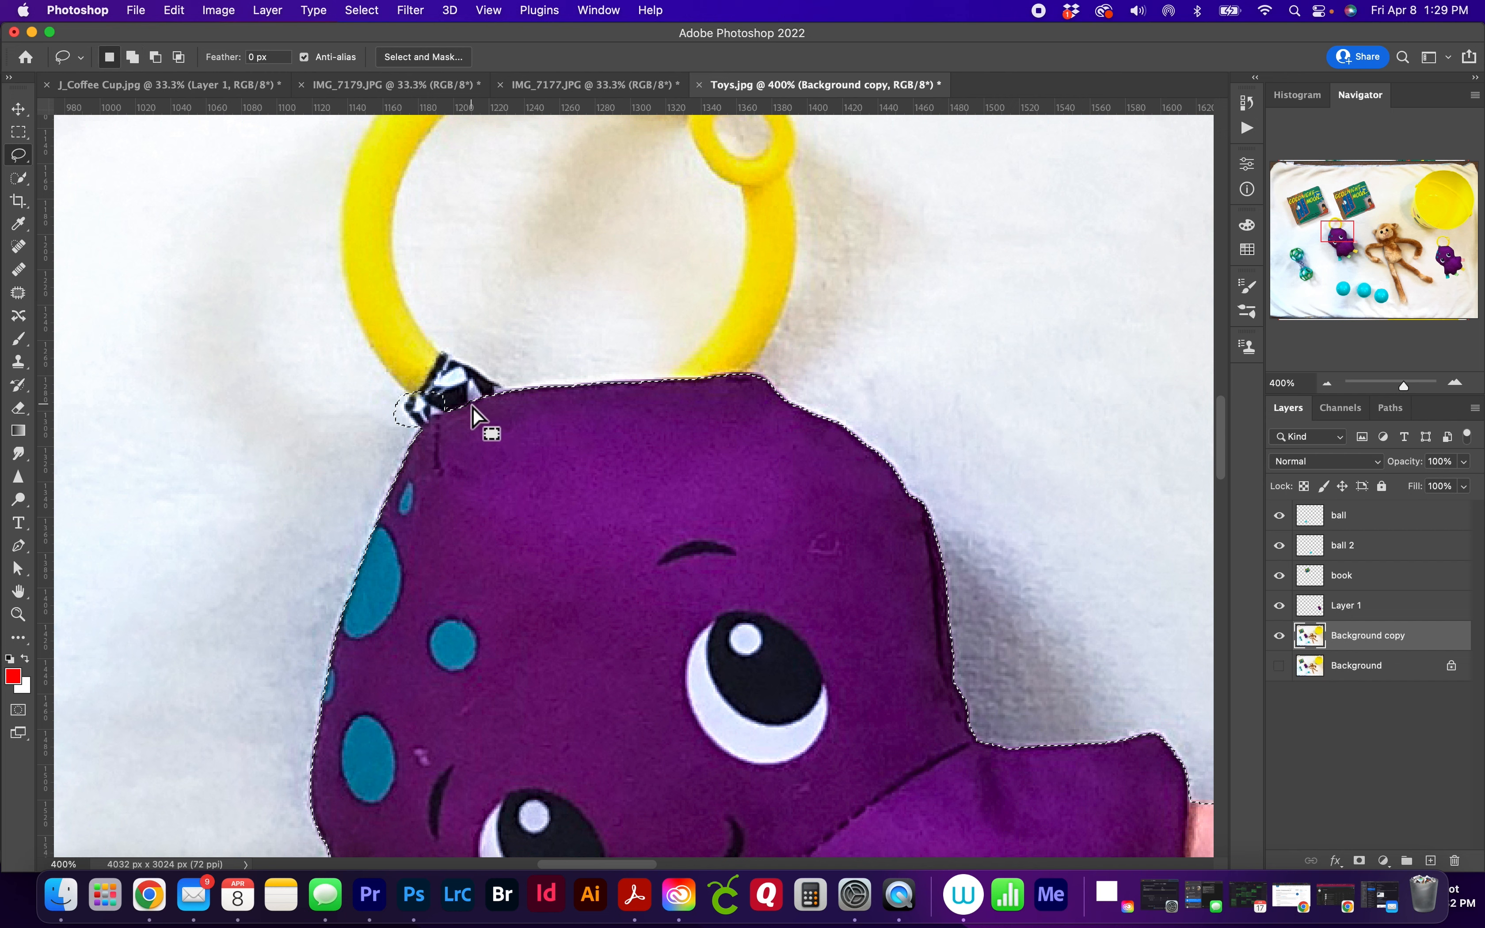
{"action": "mouse_move", "coordinate": [455, 406]}
{"action": "left_mouse_down"}
{"action": "mouse_move", "coordinate": [392, 430]}
{"action": "mouse_move", "coordinate": [375, 410]}
{"action": "mouse_move", "coordinate": [423, 373]}
{"action": "mouse_move", "coordinate": [466, 406]}
{"action": "mouse_move", "coordinate": [500, 401]}
{"action": "left_mouse_up"}
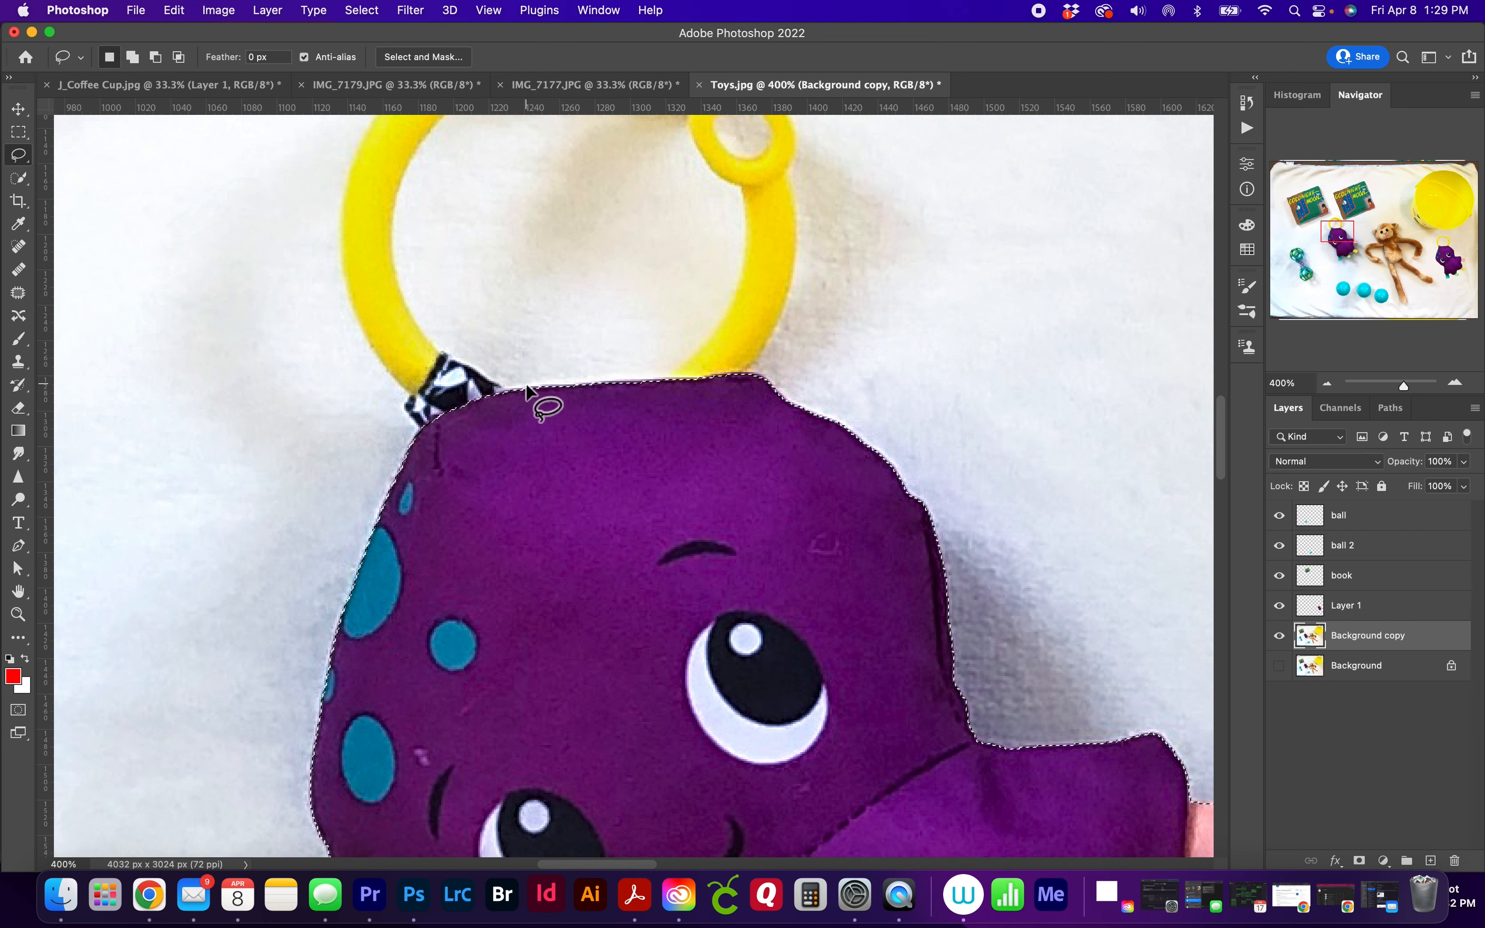
Copy the selected toy without its ring onto a new layer and move it below the first duplicate, in the photo's lower-right corner.
{"action": "key", "text": "super+minus"}
{"action": "key", "text": "super+minus"}
{"action": "key", "text": "super+minus"}
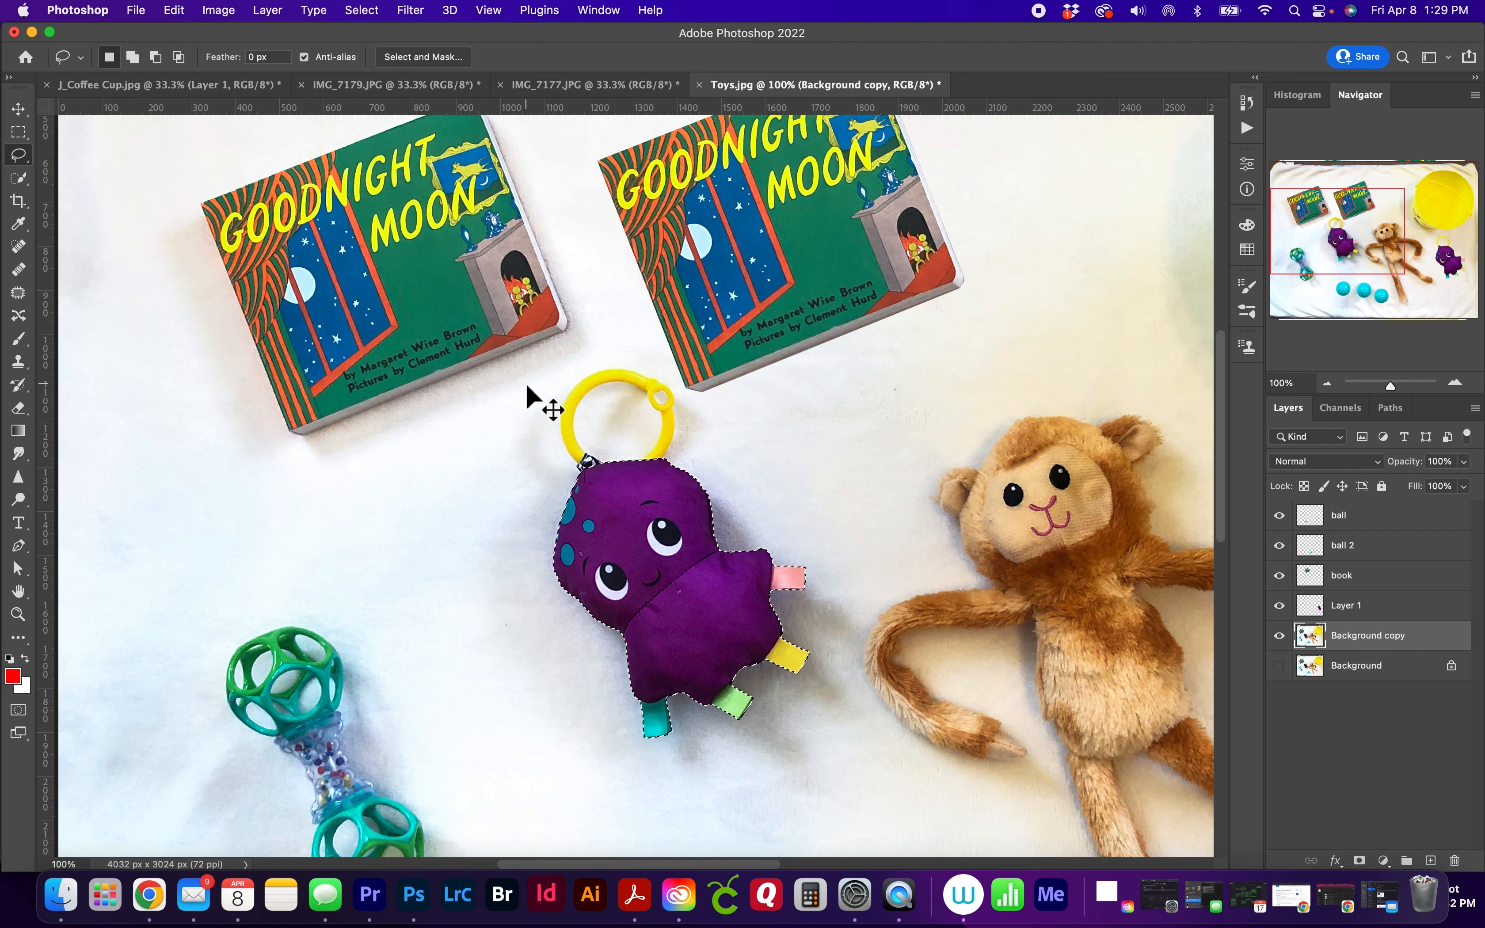
{"action": "key", "text": "super+c"}
{"action": "key", "text": "super+v"}
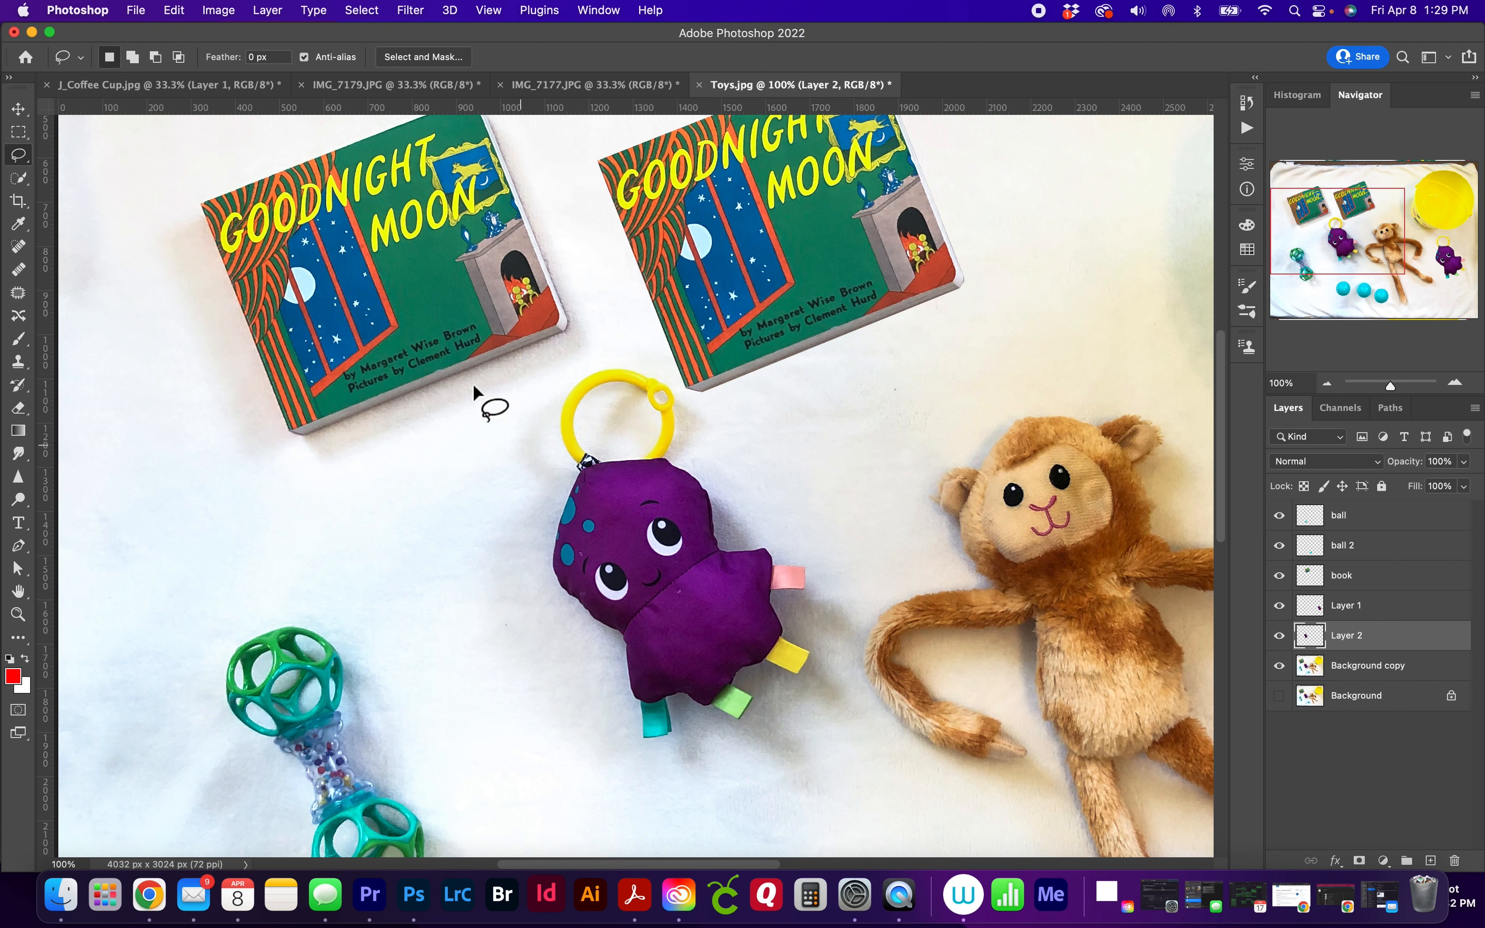
{"action": "left_click", "coordinate": [18, 110]}
{"action": "left_click_drag", "start_coordinate": [689, 568], "coordinate": [450, 581]}
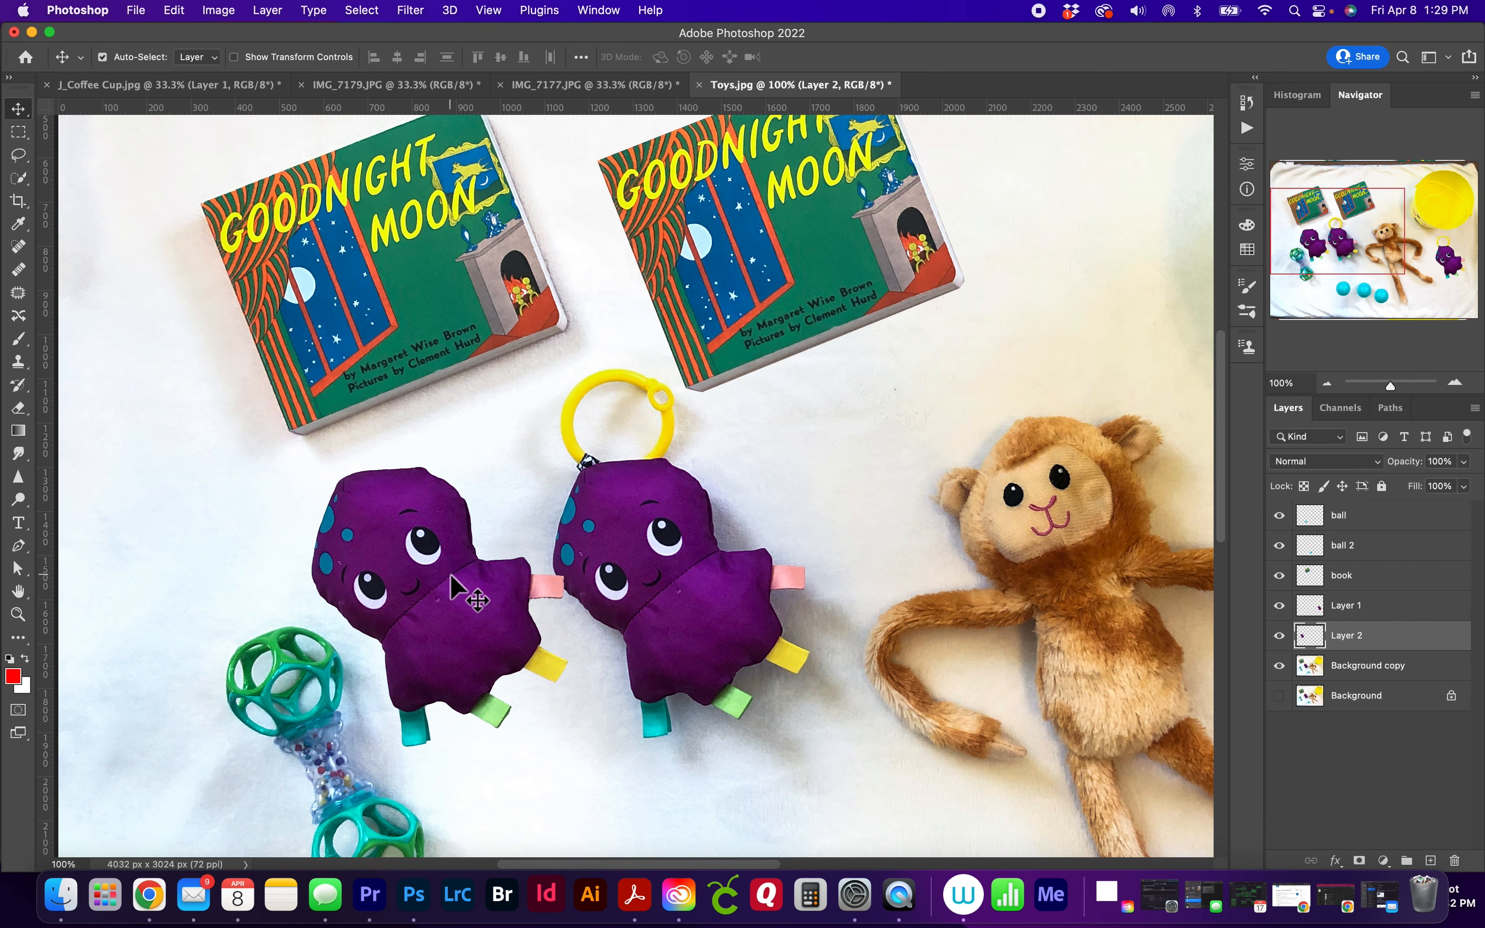
{"action": "key", "text": "super+0"}
{"action": "left_click_drag", "start_coordinate": [337, 513], "coordinate": [965, 760]}
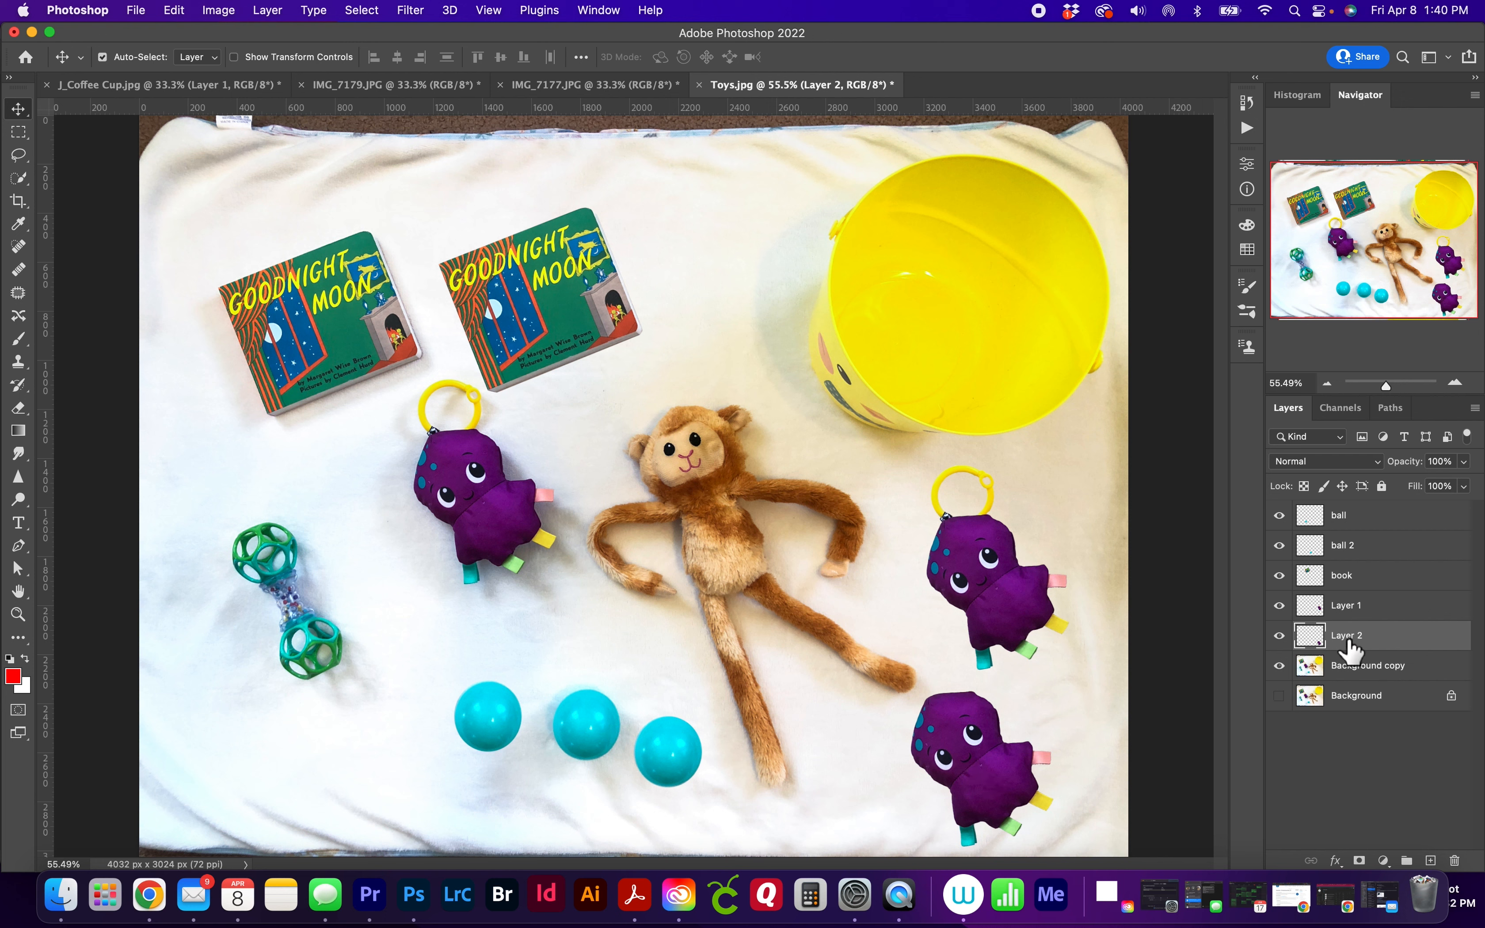
Toggle the ringless toy's layer off and on to identify it, and rename the layer "octo no loop".
{"action": "left_click", "coordinate": [1279, 636]}
{"action": "left_click", "coordinate": [1289, 641]}
{"action": "double_click", "coordinate": [1358, 641]}
{"action": "type", "text": "octo no loop"}
{"action": "key", "text": "Return"}
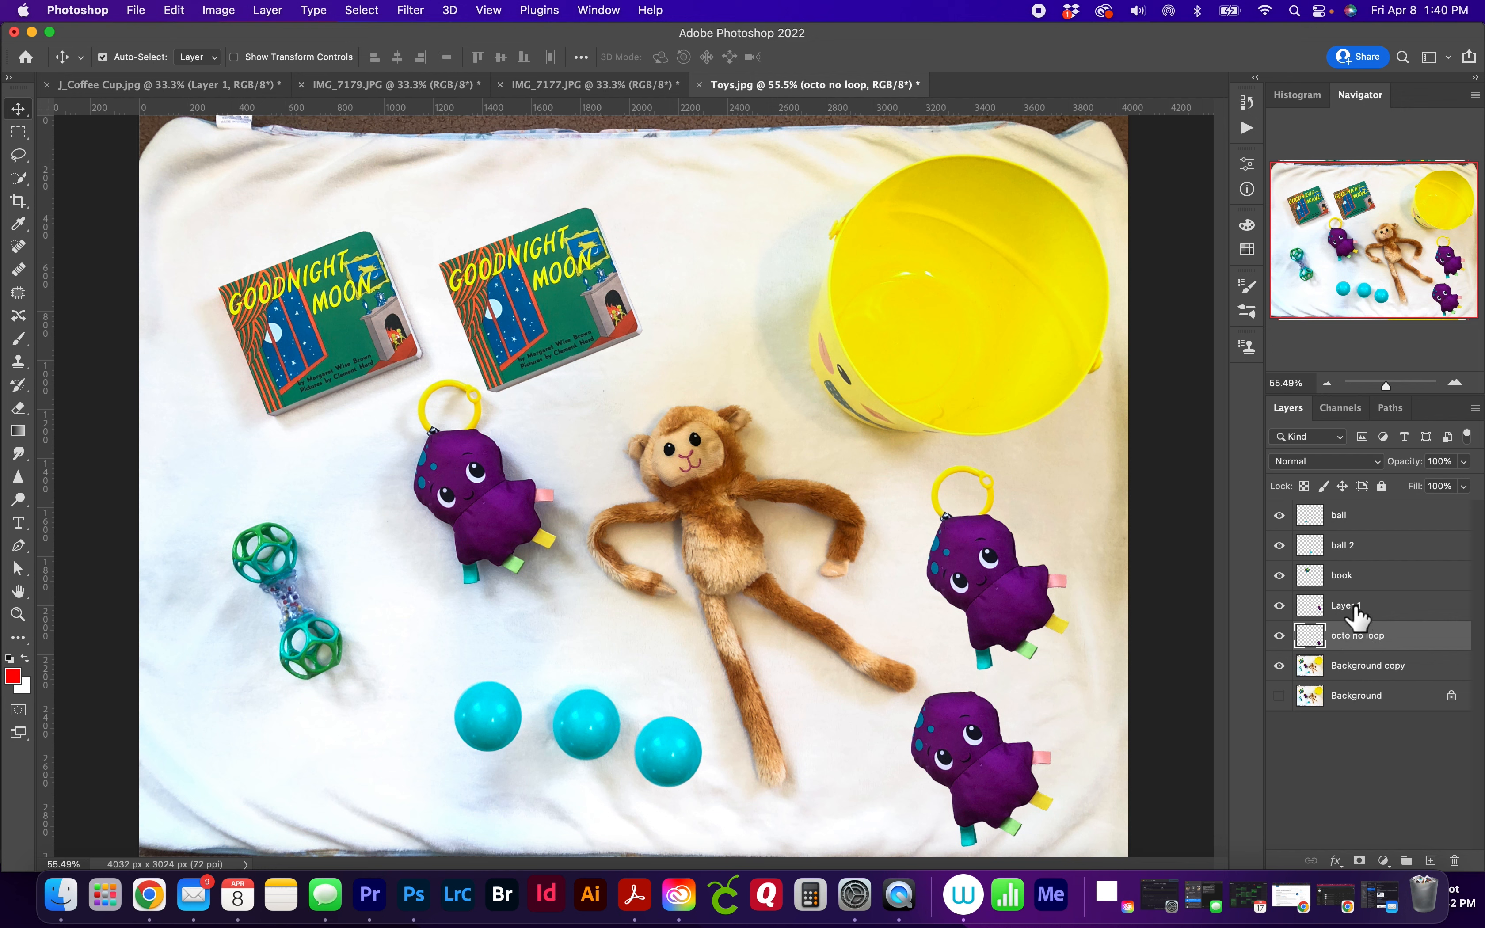
Rename Layer 1, which holds the duplicate toy with the yellow ring, as "octo loop".
{"action": "double_click", "coordinate": [1349, 606]}
{"action": "type", "text": "octo loop"}
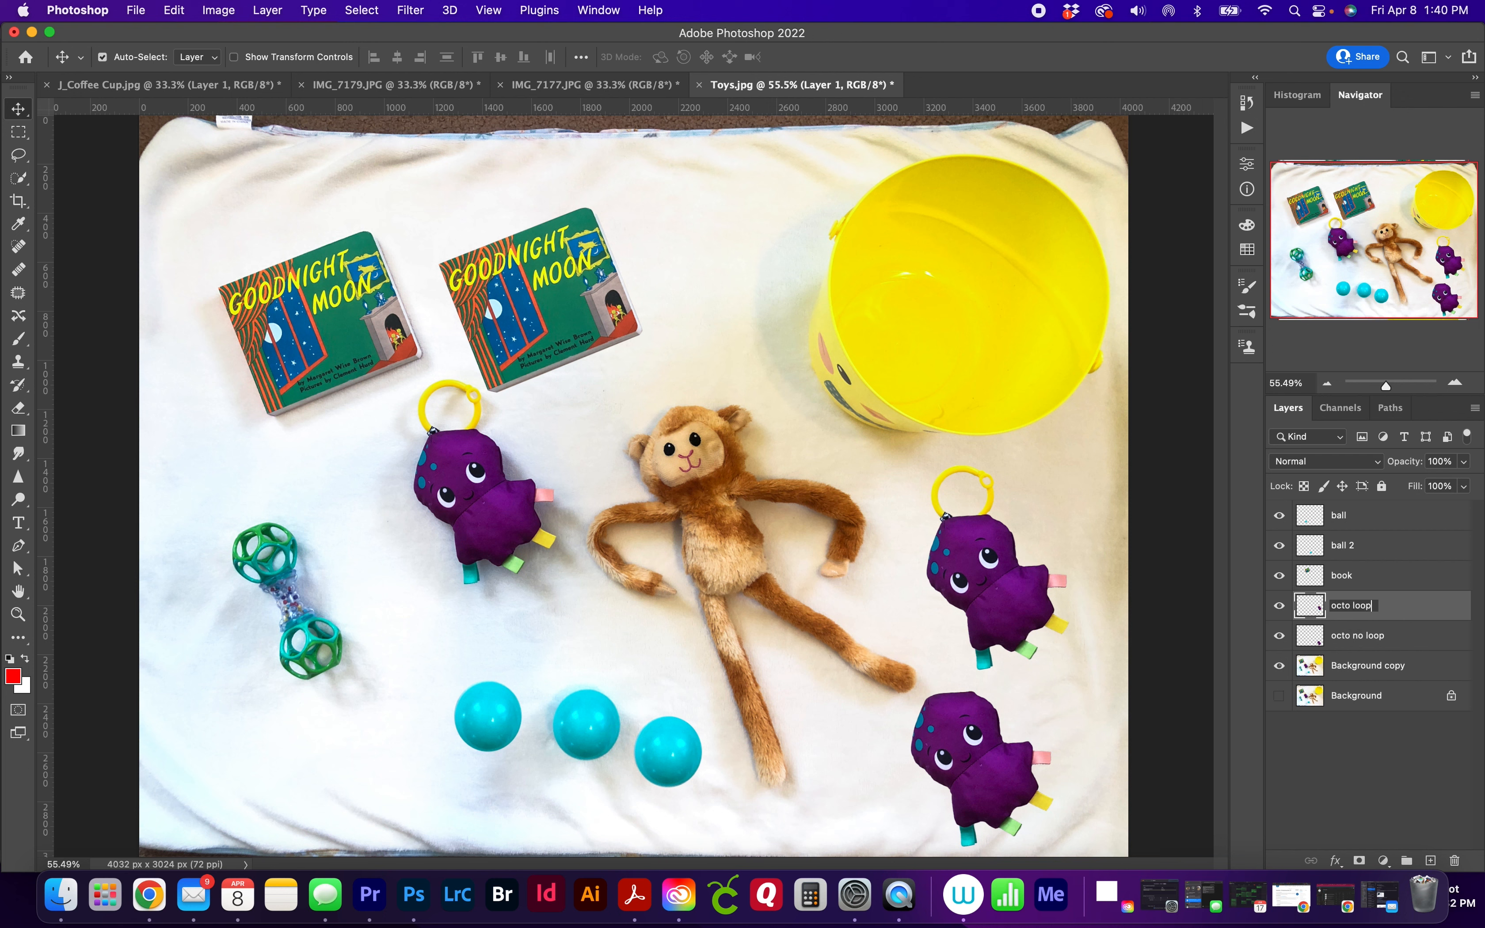
{"action": "key", "text": "Return"}
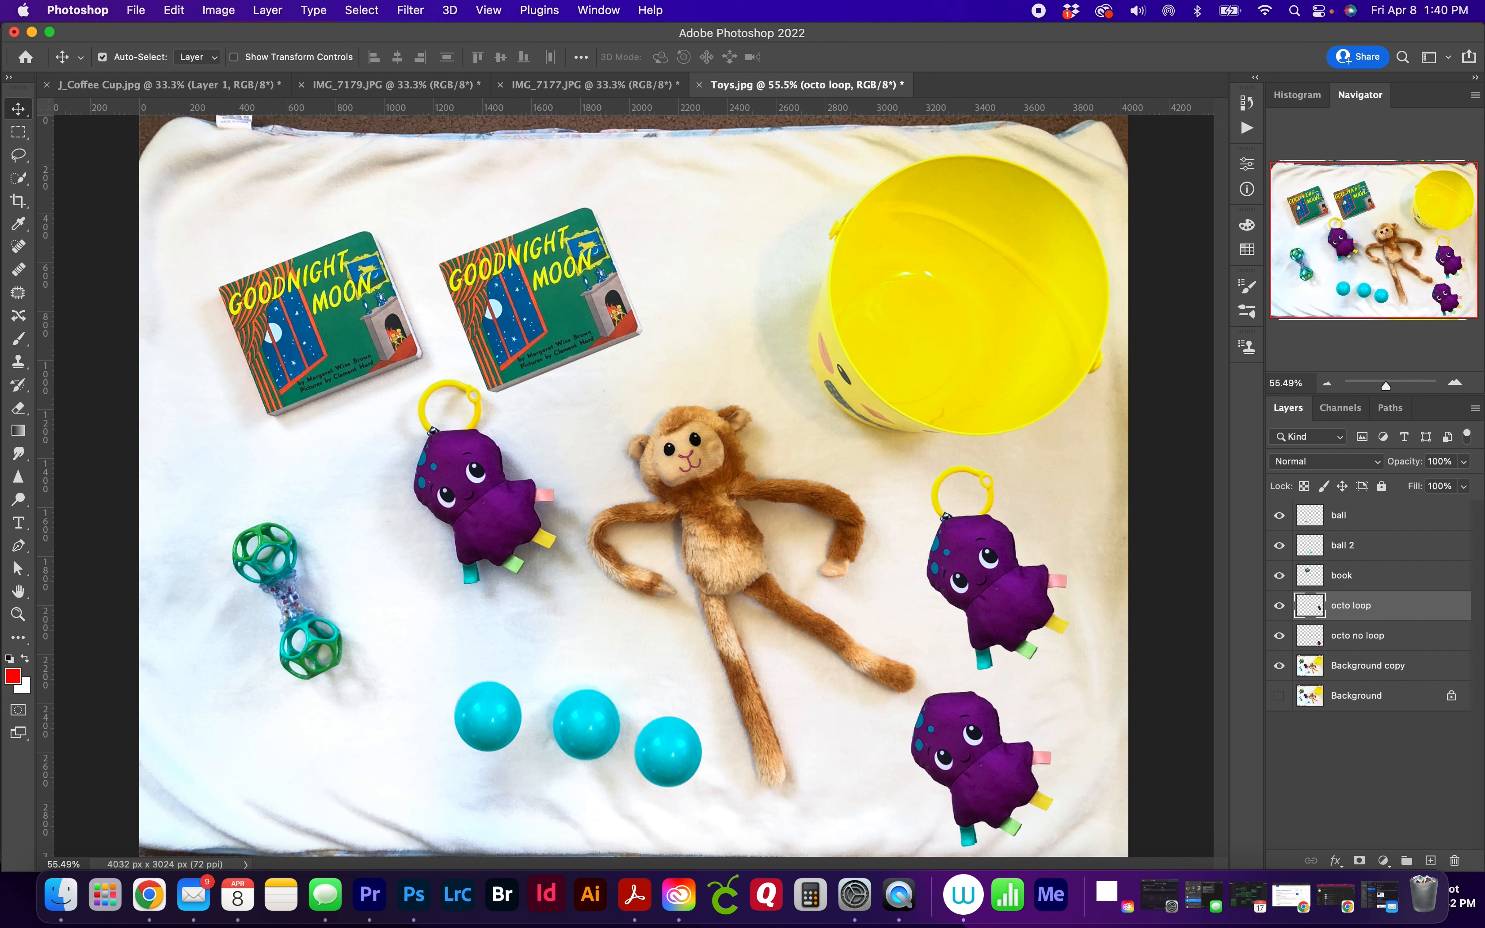